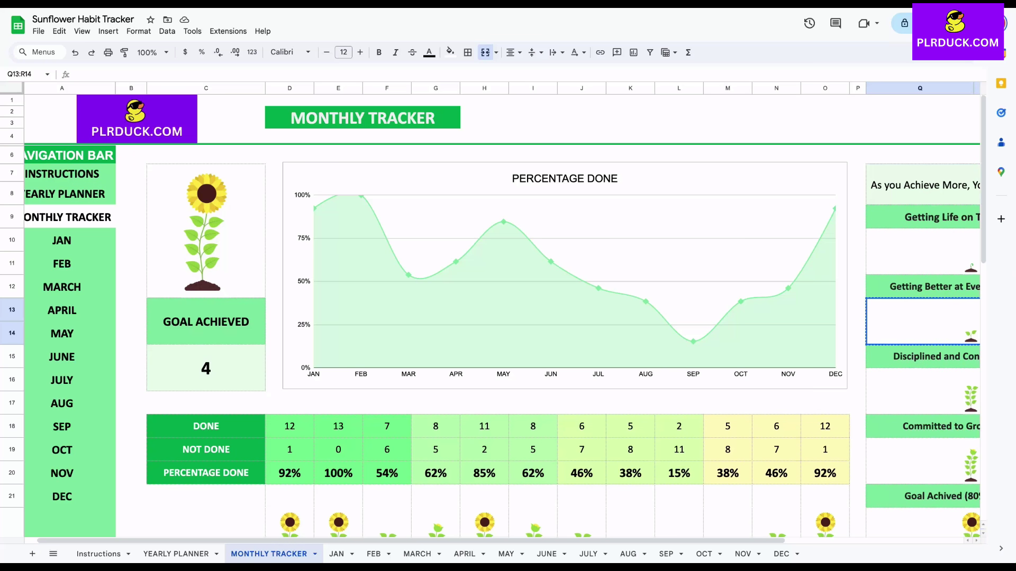
Examine the monthly tracker's progress chart, sunflower growth row, stage legend and habit checklist.
scroll(492, 313, down, 5)
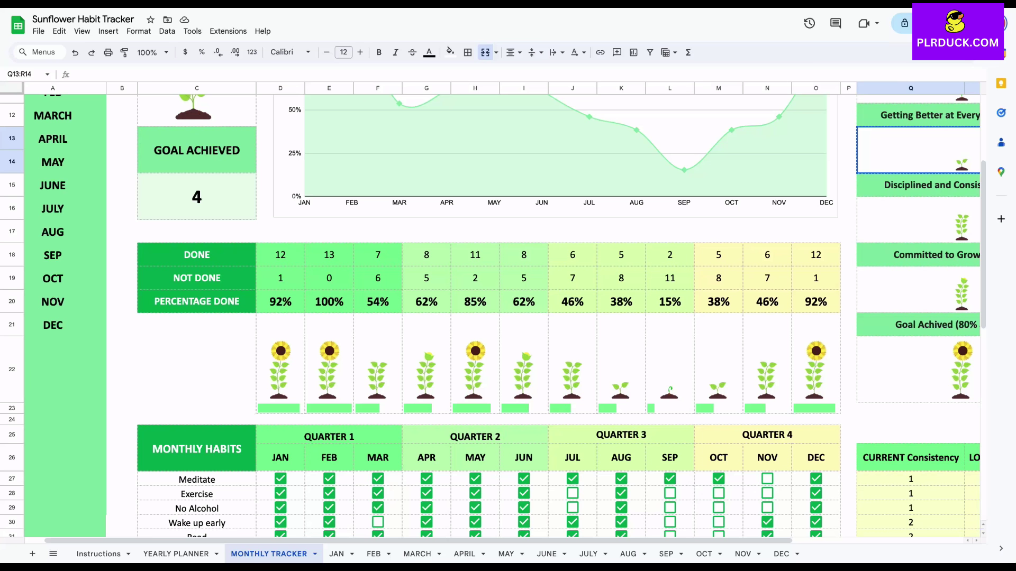
scroll(487, 317, down, 5)
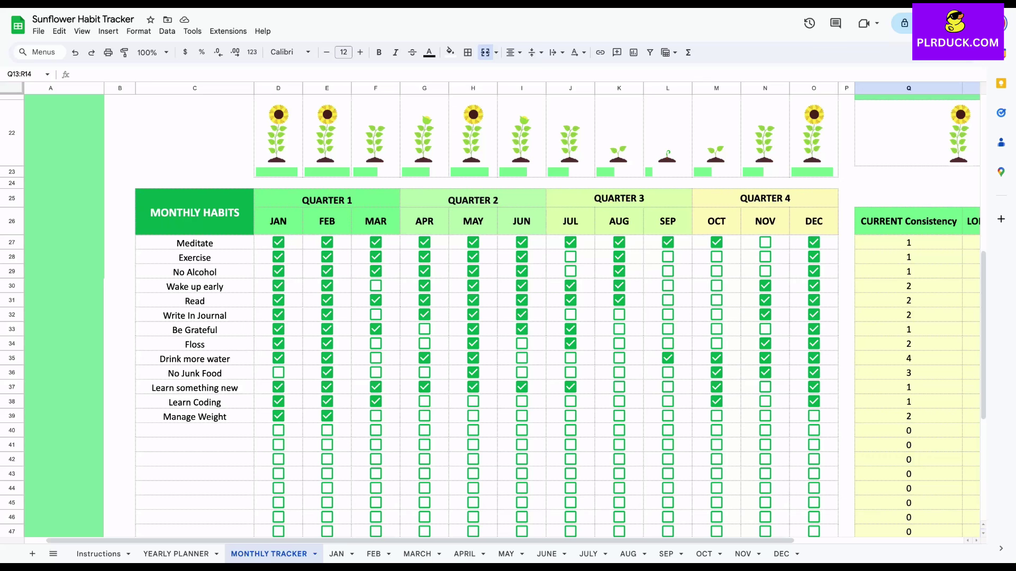
scroll(487, 317, up, 5)
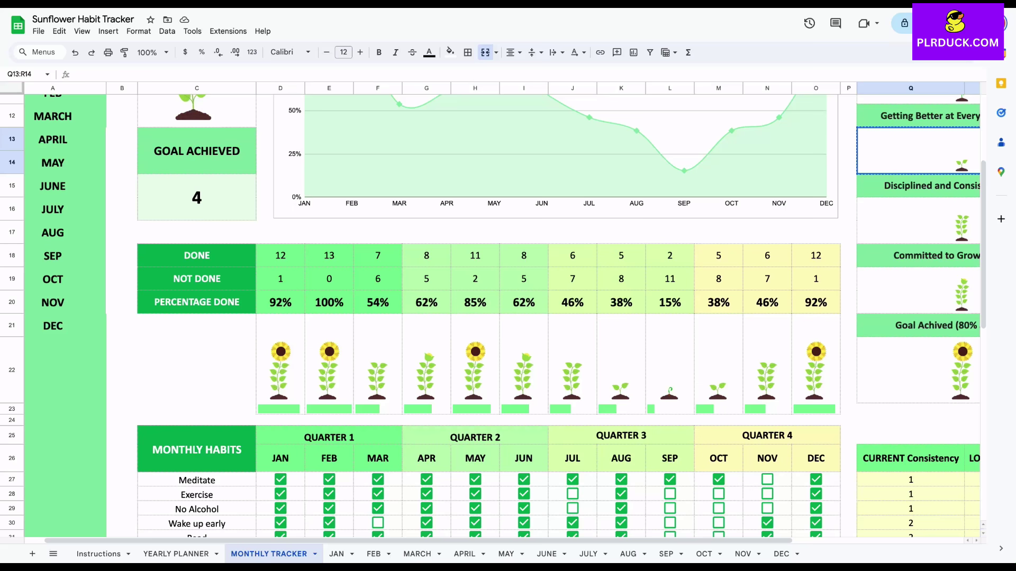
scroll(502, 312, up, 5)
scroll(502, 312, right, 3)
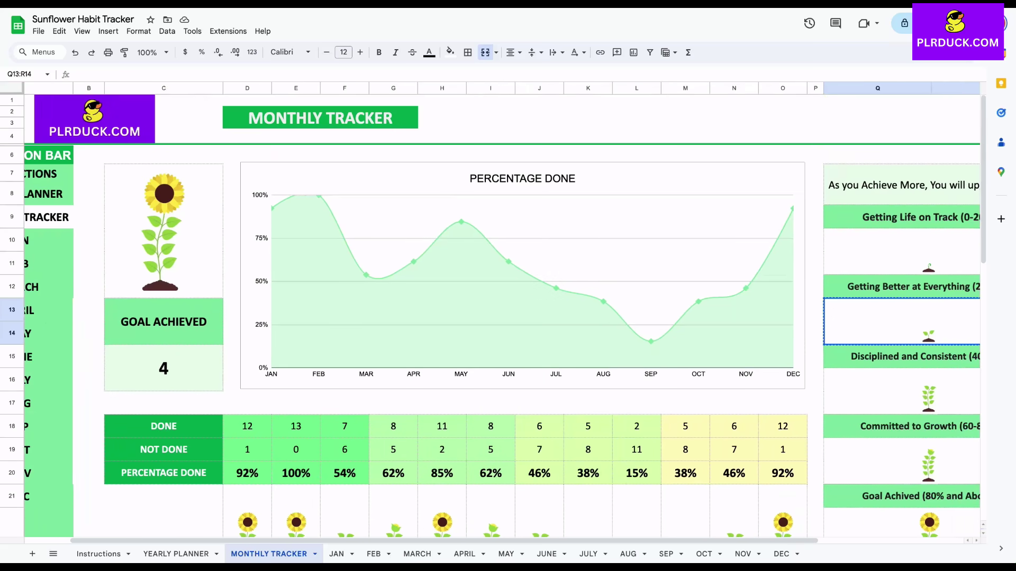
scroll(503, 312, right, 2)
scroll(502, 312, left, 4)
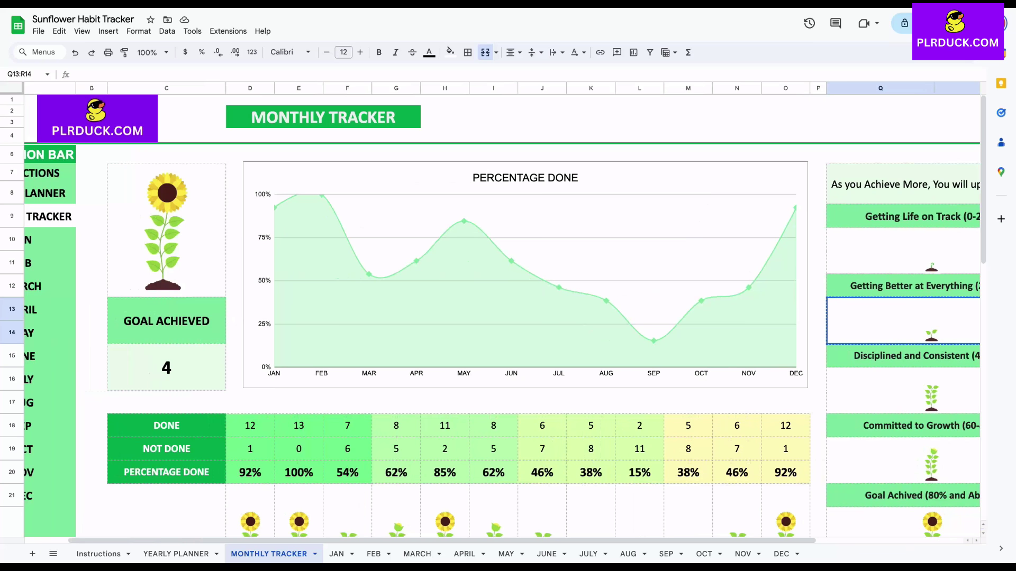
click(342, 555)
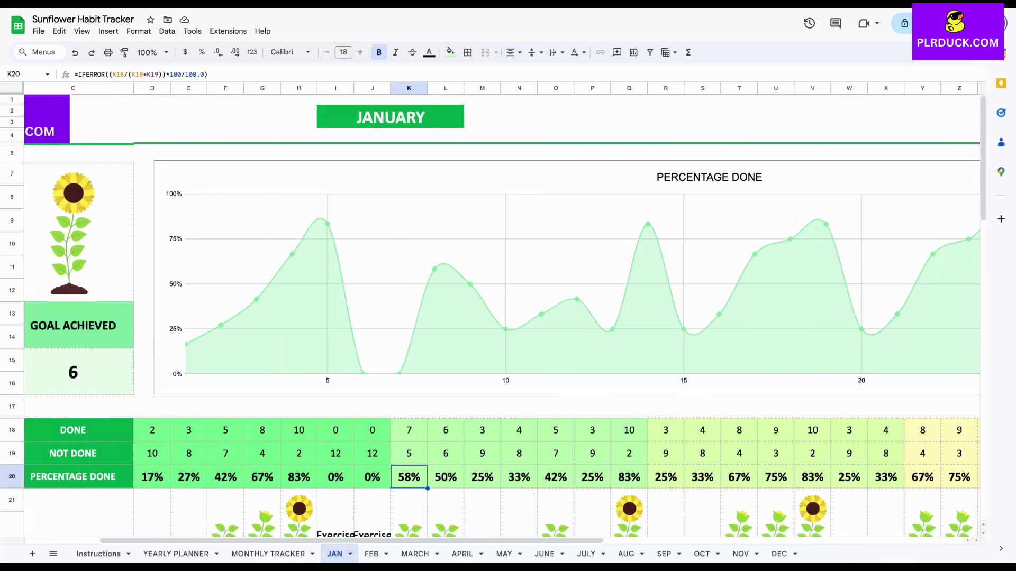
click(270, 555)
scroll(503, 318, down, 5)
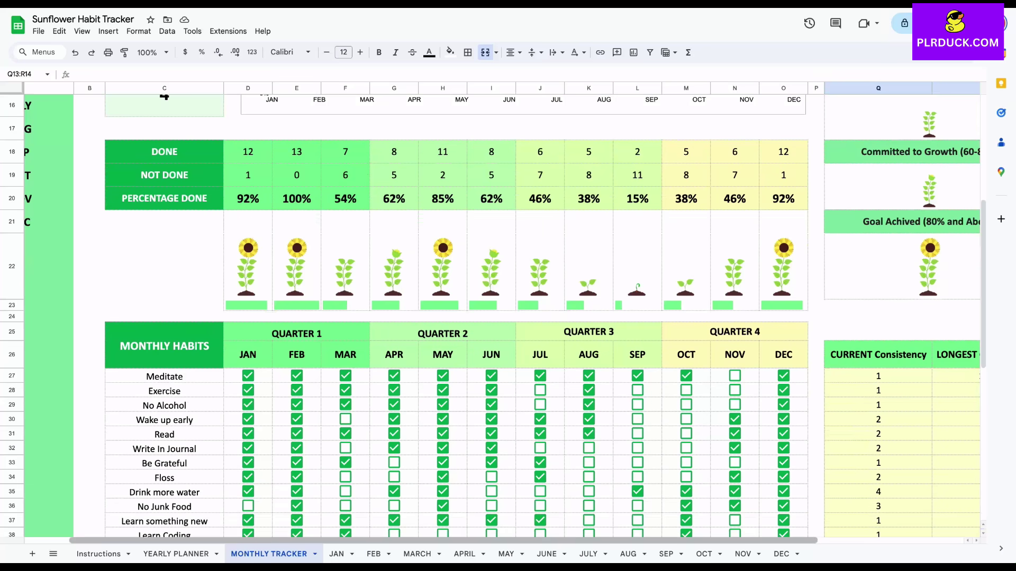
Examine the January sheet's progress chart, daily sunflower stages and weekly habit checkboxes.
click(337, 555)
scroll(503, 317, left, 3)
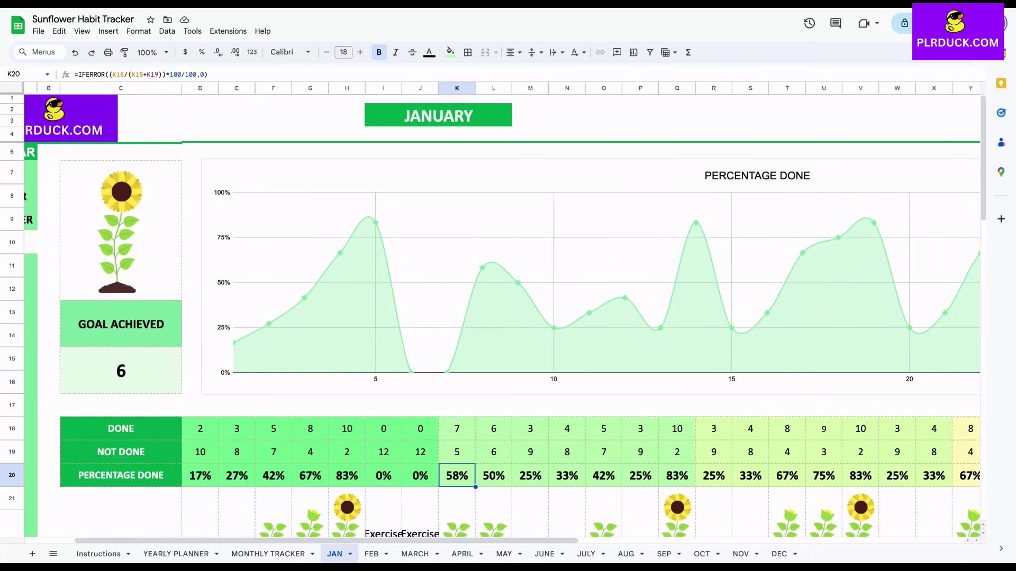
scroll(503, 318, down, 5)
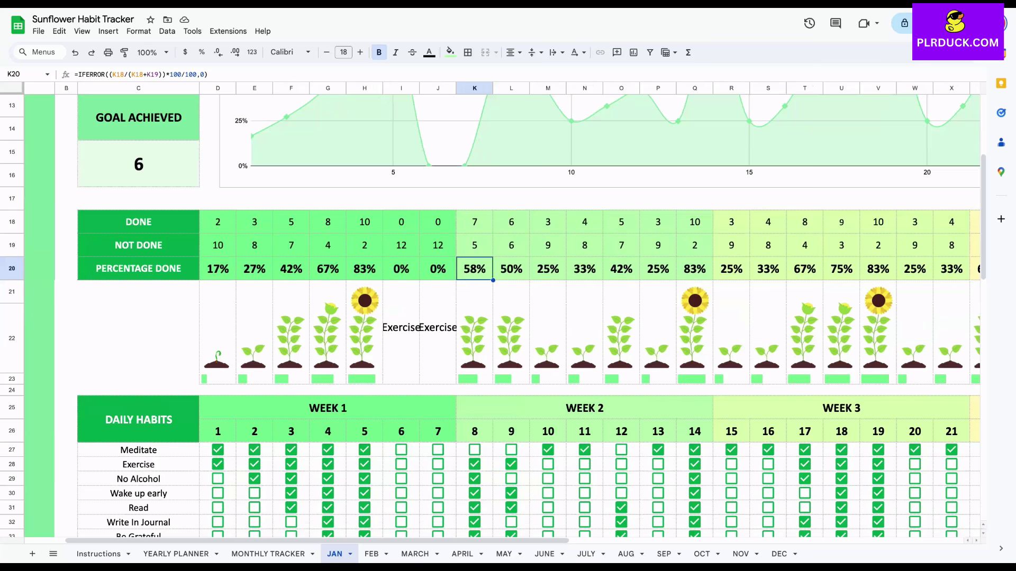
scroll(502, 317, down, 3)
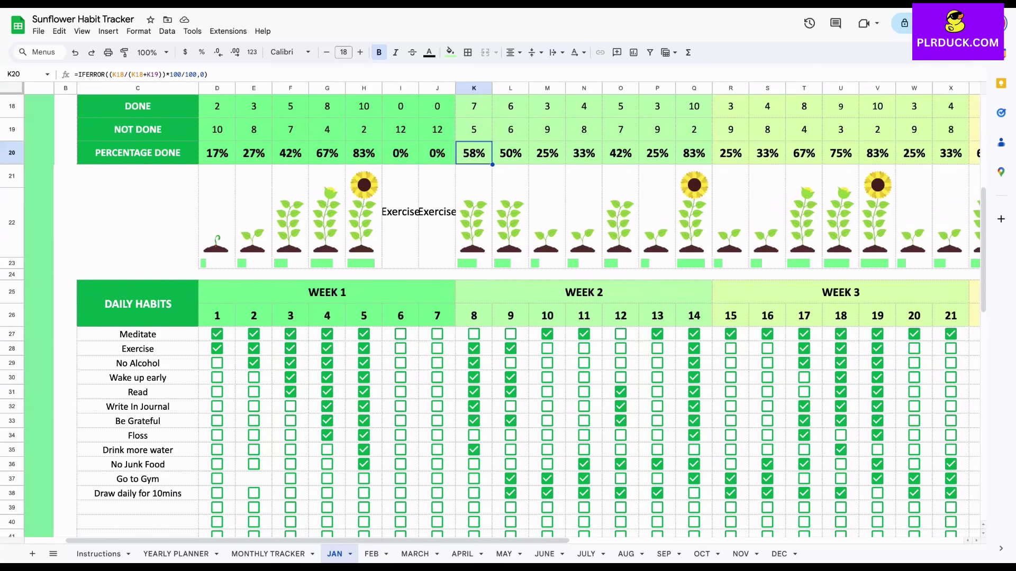
scroll(503, 318, up, 5)
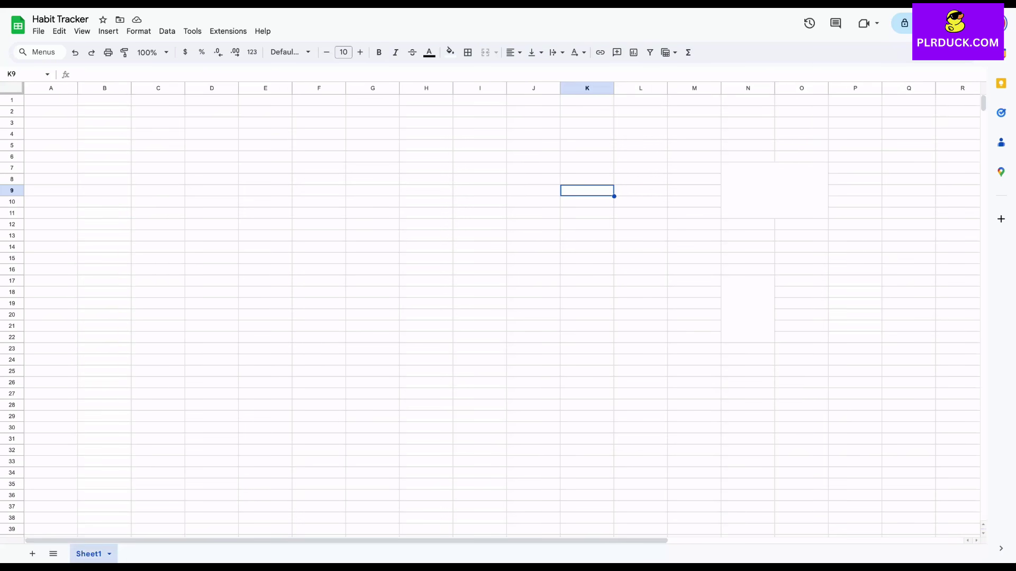
Rename Sheet1 of the Habit Tracker spreadsheet as MONTHLY OVERVIEW.
double_click(89, 554)
text(mon)
key(BackSpace)
key(BackSpace)
key(BackSpace)
key(Caps_Lock)
text(MONTHLY OVERVIEW)
key(Return)
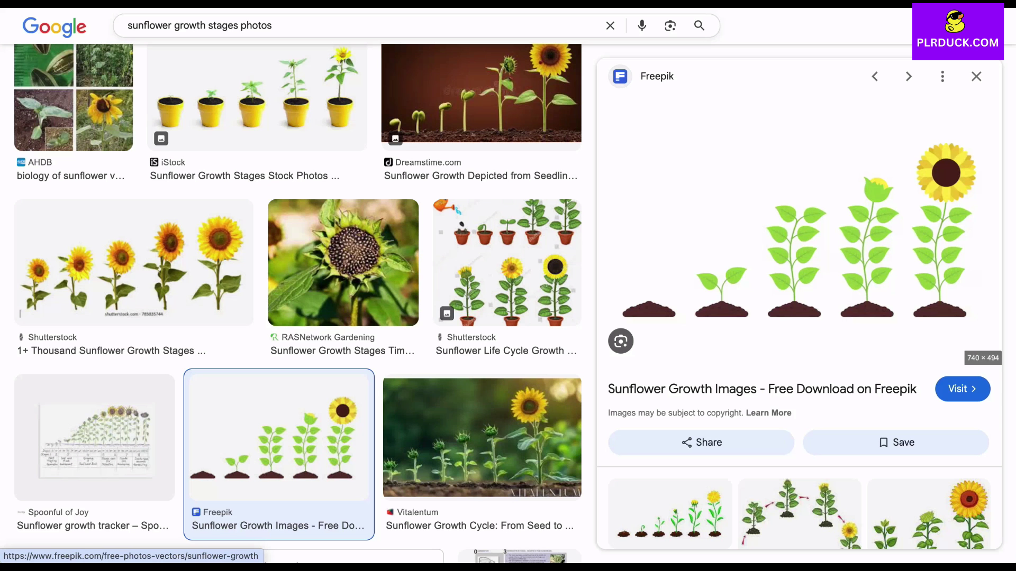
Capture the bare soil mound from the Freepik sunflower growth image and paste it into the MONTHLY OVERVIEW sheet at R7.
key(super+shift+5)
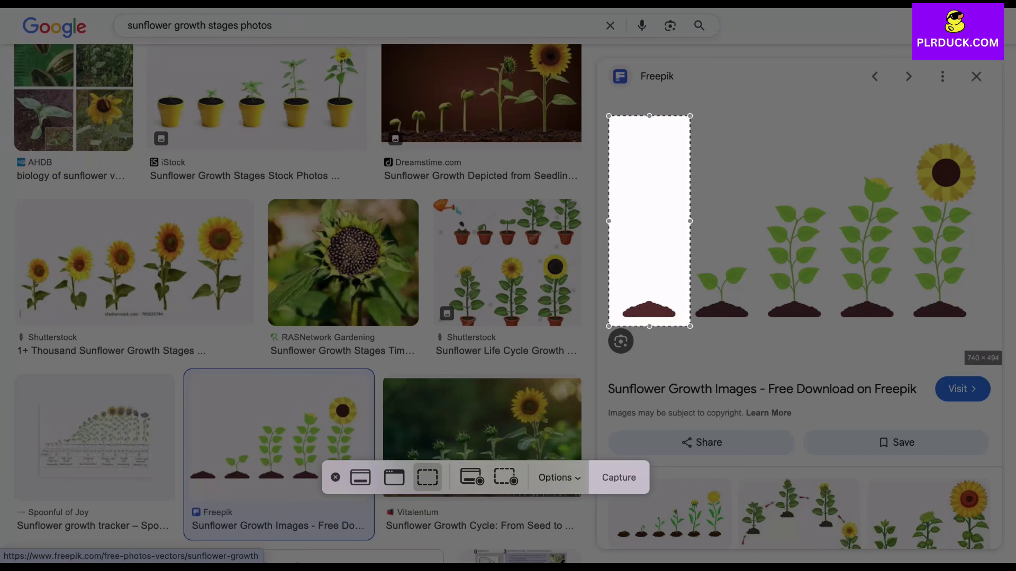
mouse_move(649, 221)
mouse_down()
mouse_move(717, 220)
mouse_move(652, 219)
mouse_up()
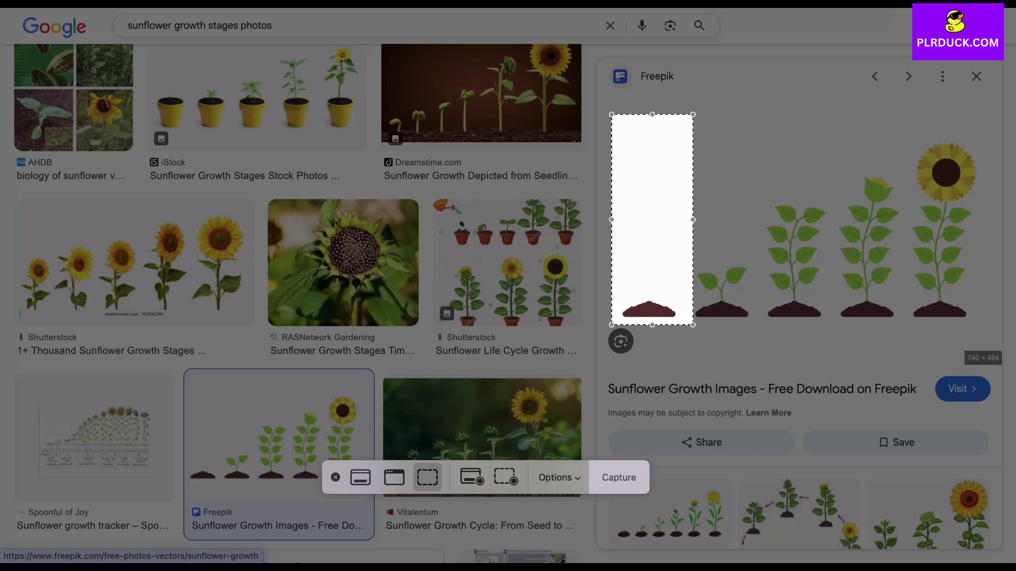
key(Return)
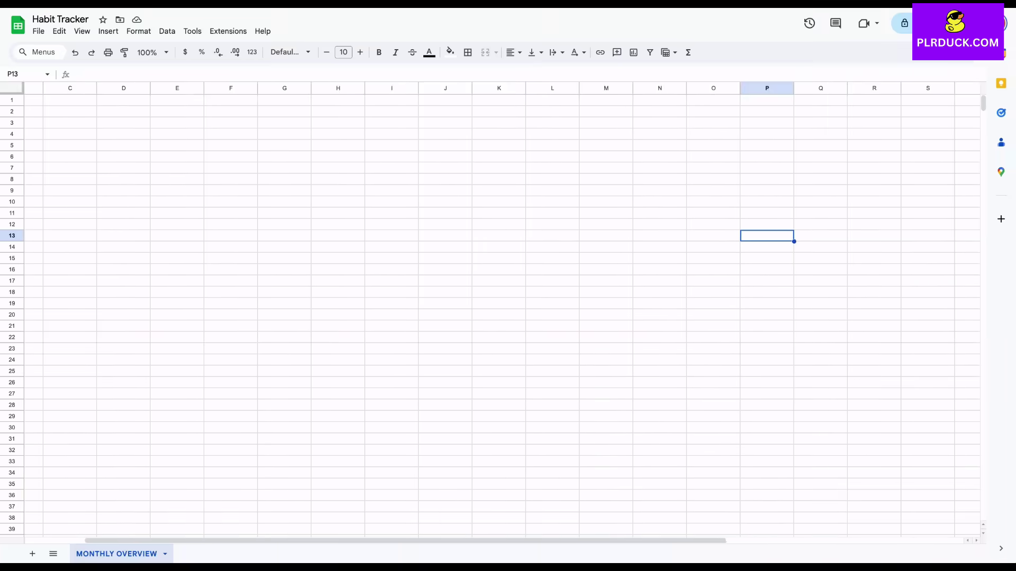
scroll(502, 312, right, 2)
click(802, 168)
key(super+v)
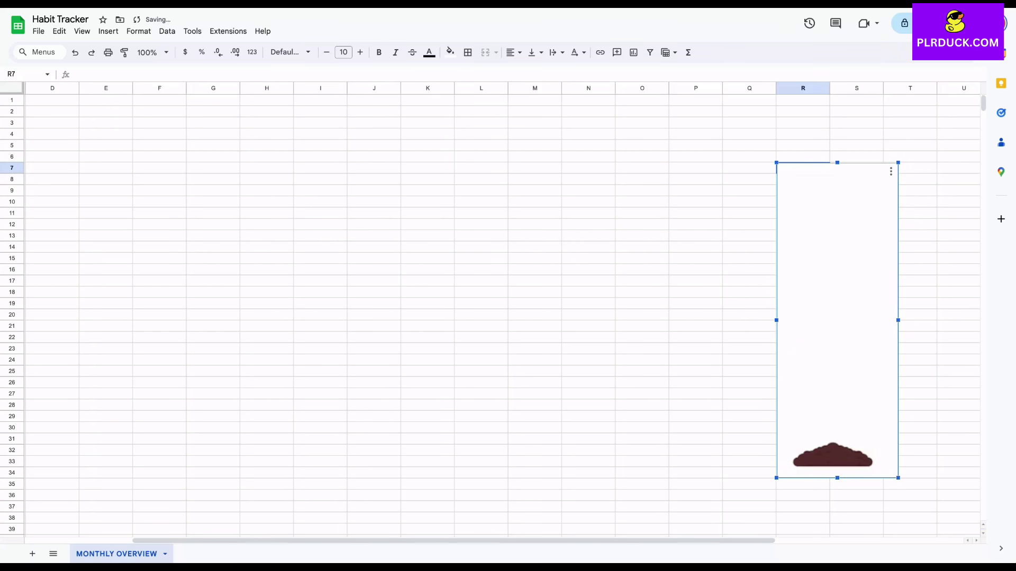
Put the pasted soil mound image inside cell R6.
click(803, 157)
click(837, 320)
click(891, 171)
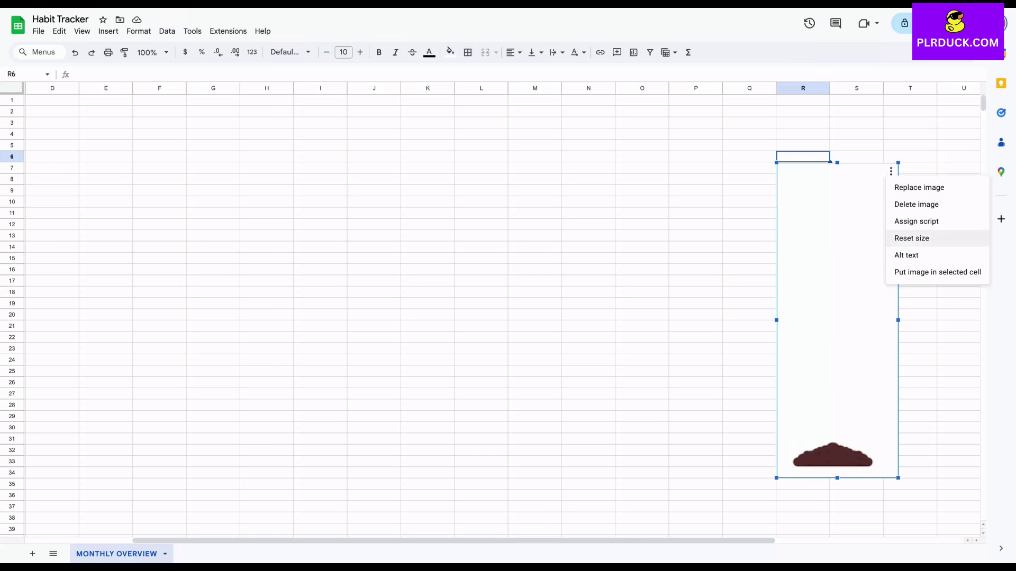
click(926, 270)
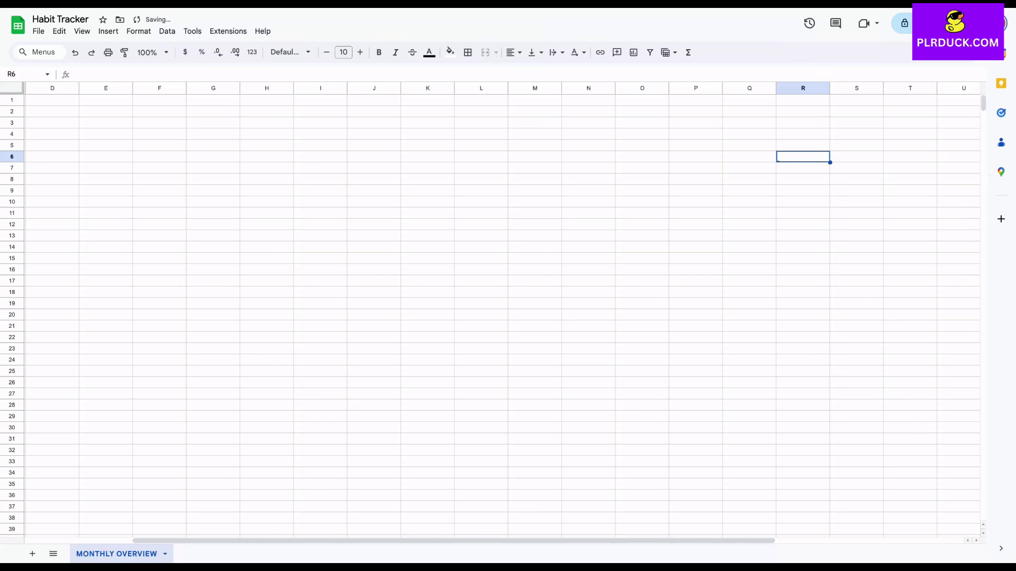
Merge cells R6:R12 and centre the soil mound image horizontally.
drag(802, 156, 802, 225)
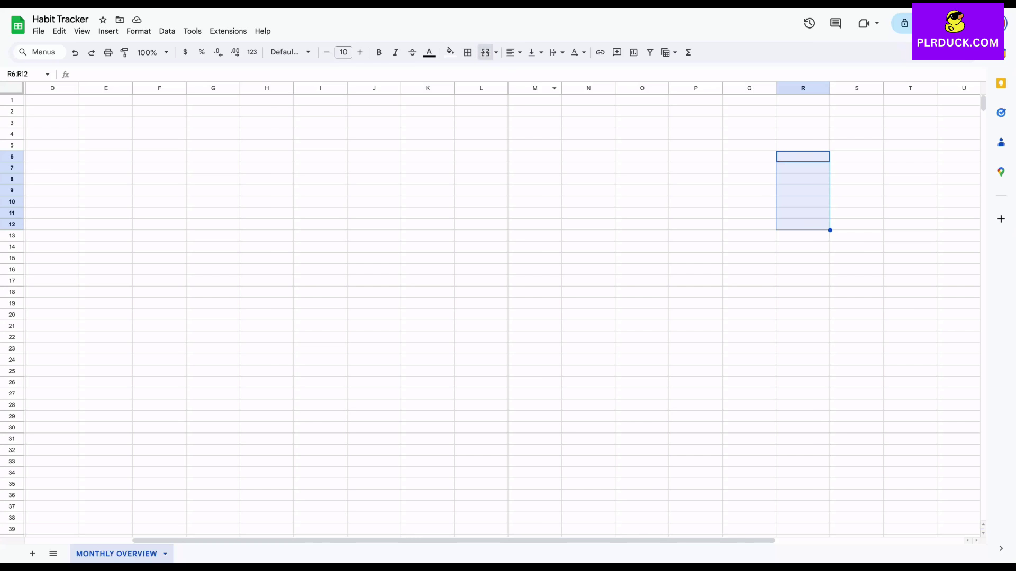
click(485, 52)
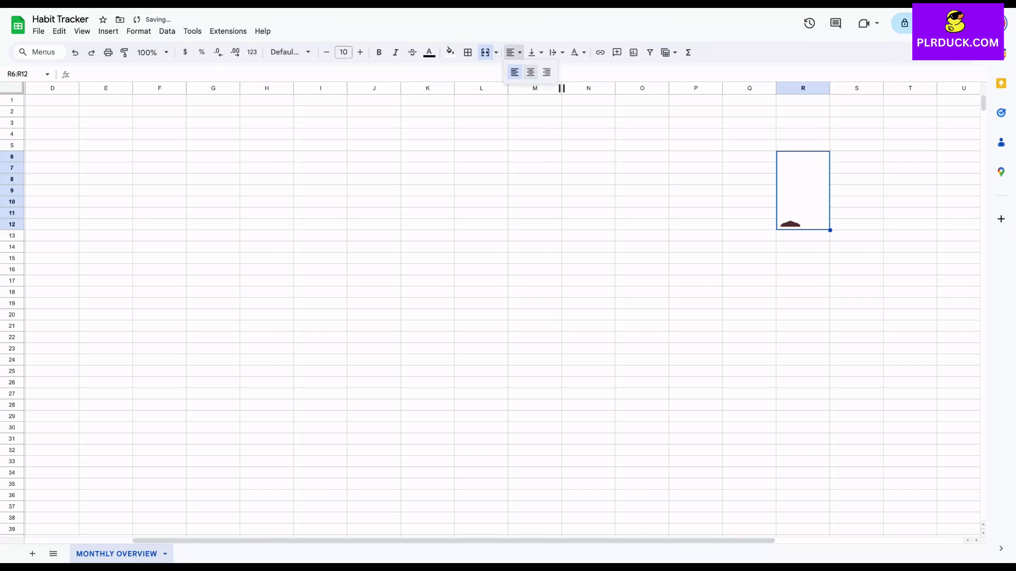
key(Up)
key(Down)
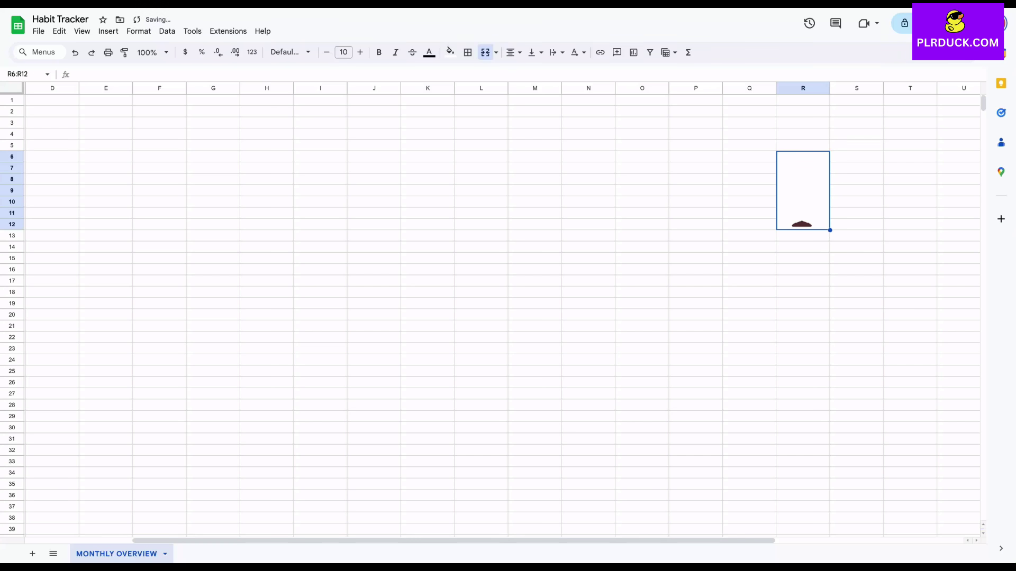
Label cell R5 above the soil image STAGE 1 and cell R14 below it STAGE 2.
key(Up)
text(STA)
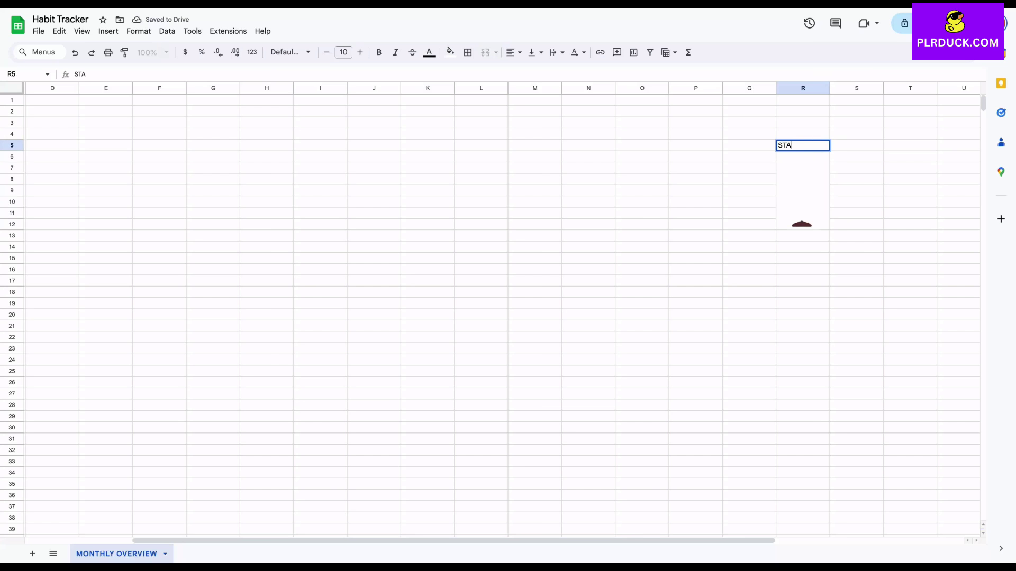
text(GE 1)
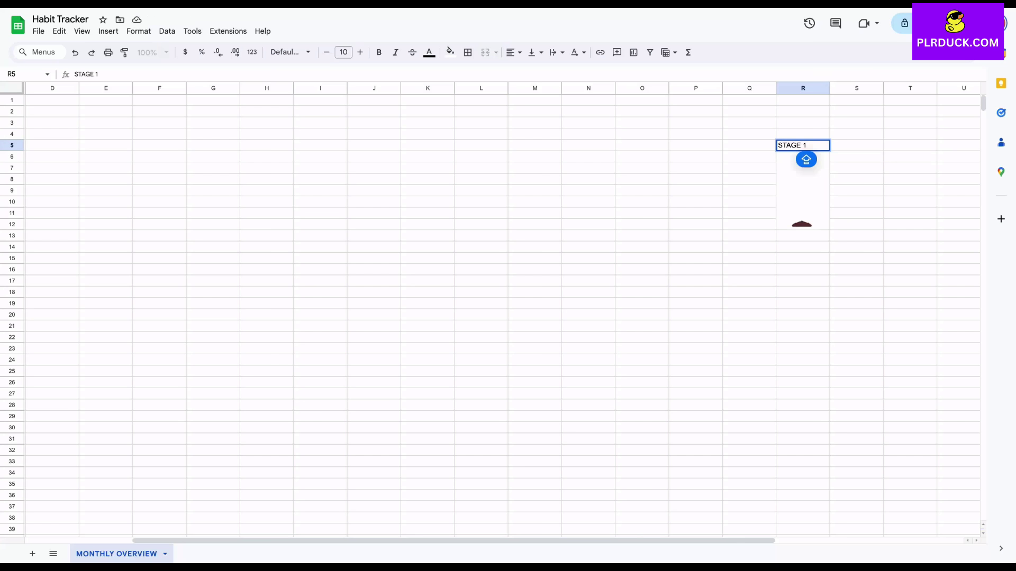
key(Down)
key(Down)
key(Down)
text(STAG)
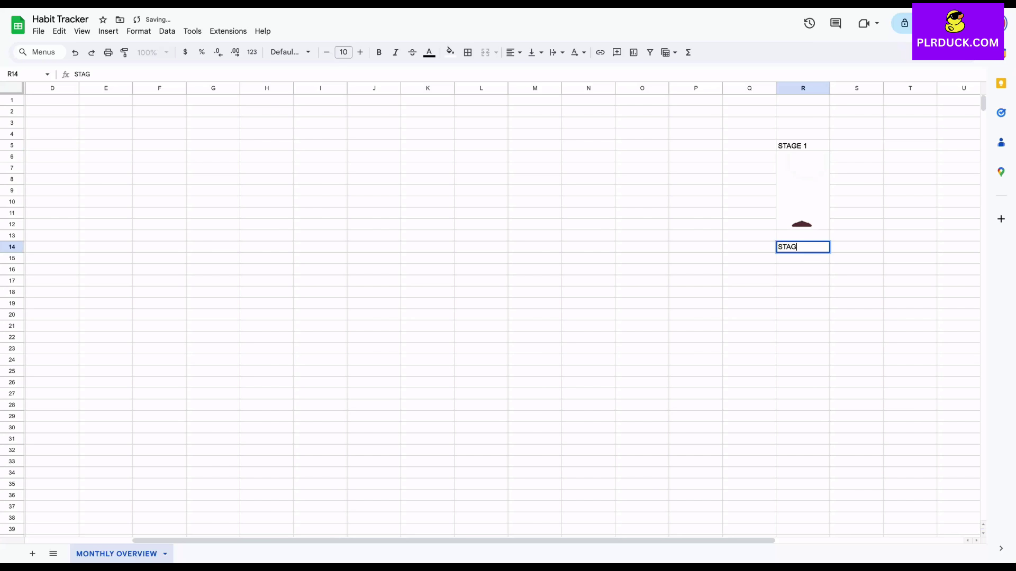
text(E 2)
key(Return)
Switch to the Google image results, capture the two-leaf sprout and paste it into the sheet at R15.
key(ctrl+Tab)
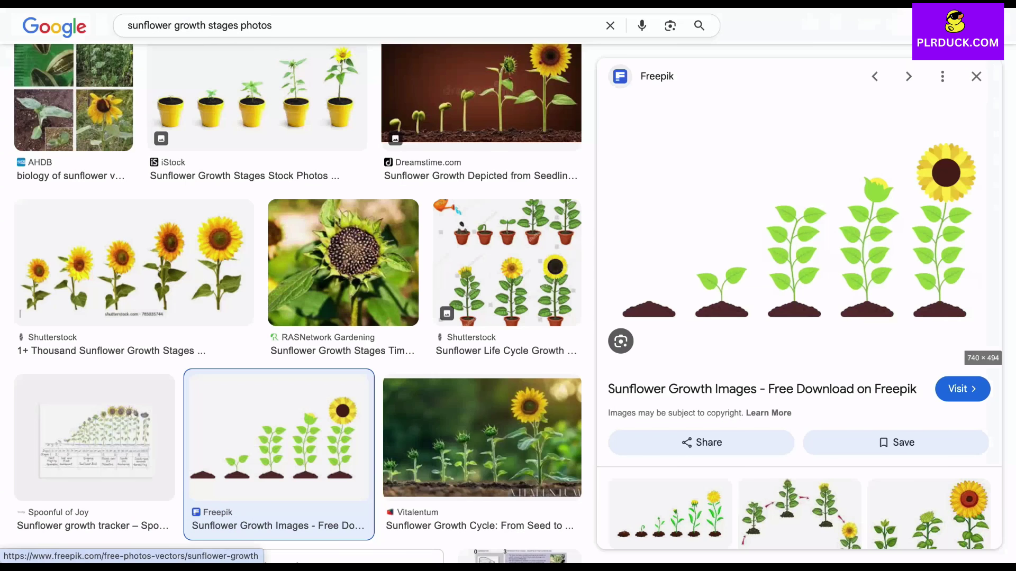
key(super+shift+5)
drag(652, 220, 720, 219)
key(Return)
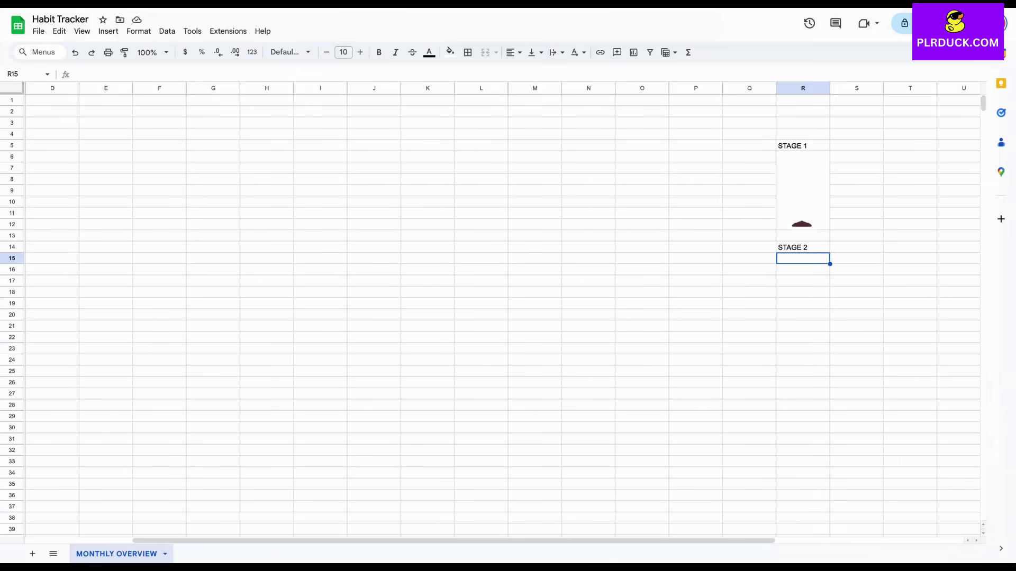
key(ctrl+v)
Move the sprout image off the STAGE 2 label and put it inside cell R15.
drag(837, 371, 774, 394)
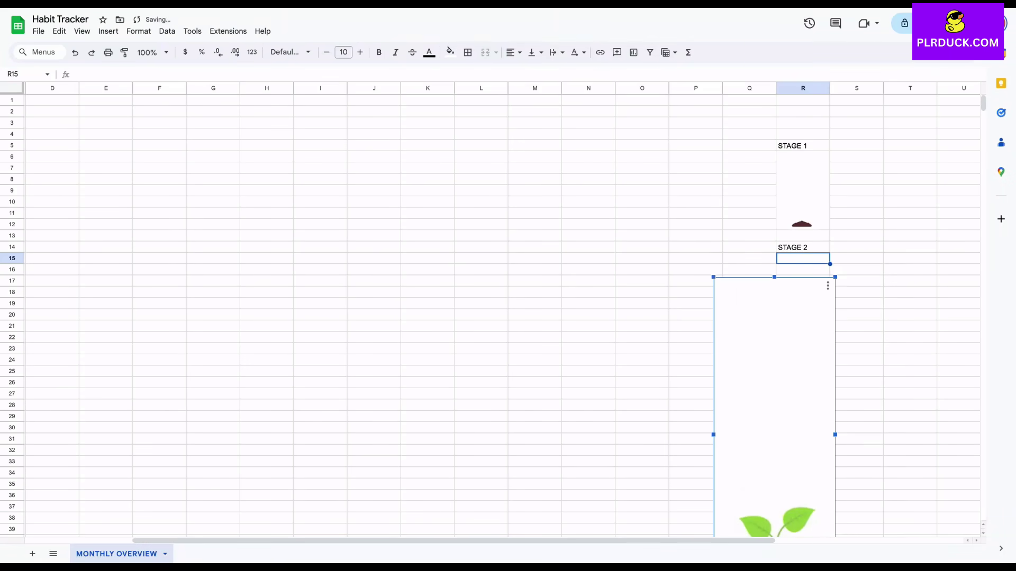
click(828, 285)
click(858, 386)
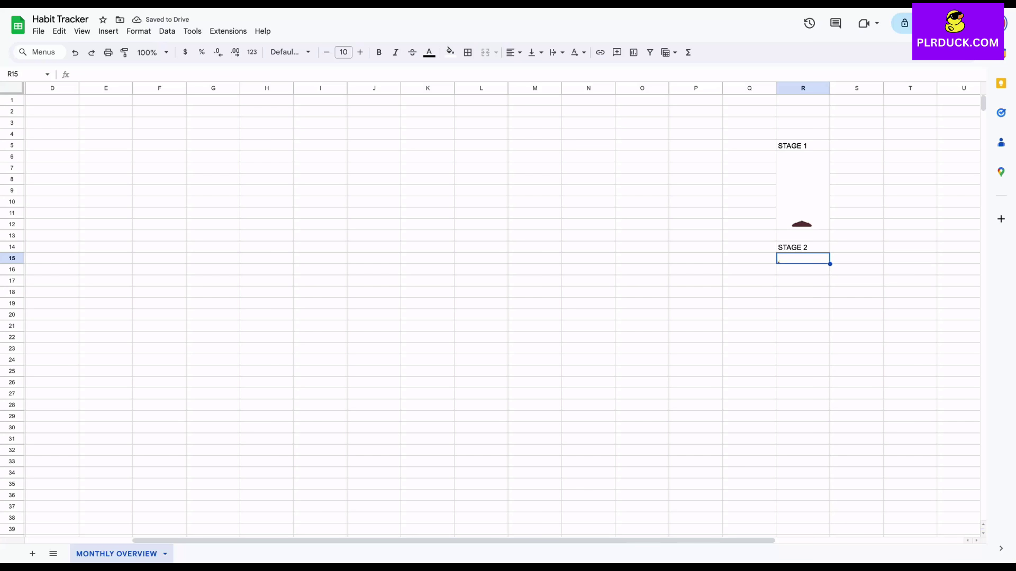
Merge cells R15:R22 and centre the sprout image horizontally.
key(shift+Down)
key(shift+Down)
key(shift+Down)
key(shift+Down)
key(shift+Down)
key(shift+Down)
key(shift+Down)
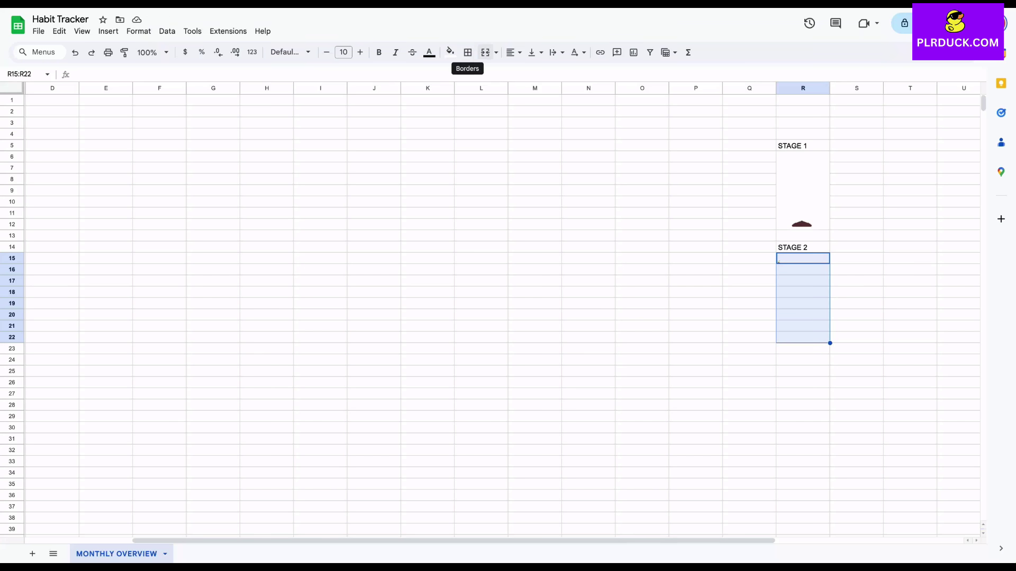
click(486, 52)
click(512, 52)
click(529, 70)
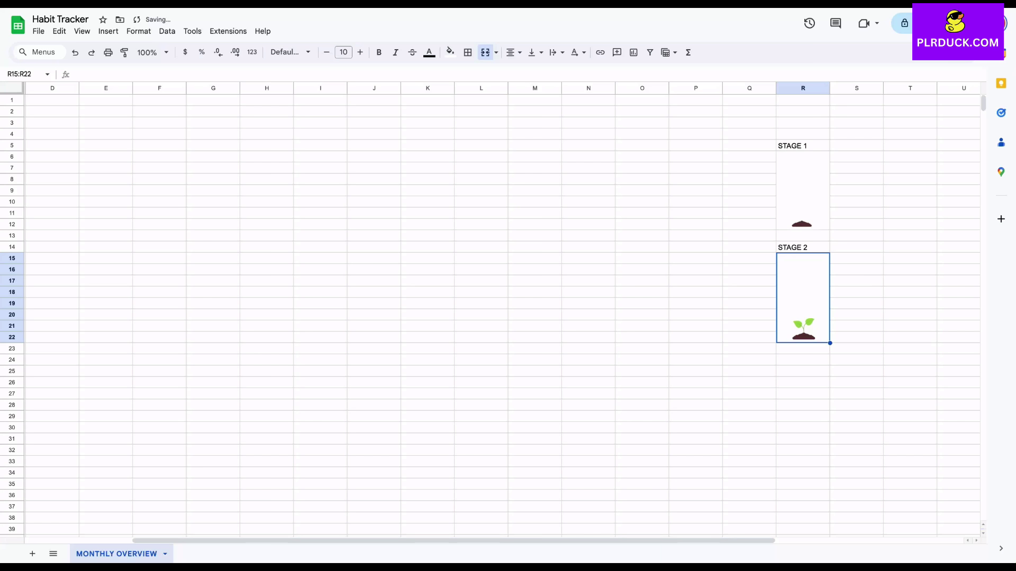
Label cell R24 below the sprout image STAGE 3.
click(802, 360)
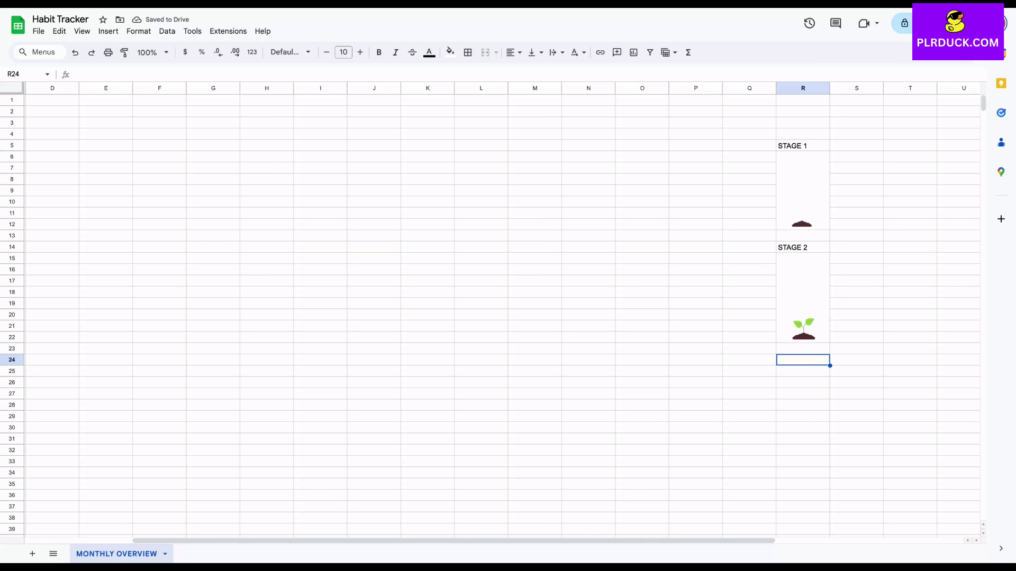
text(STAGE 3)
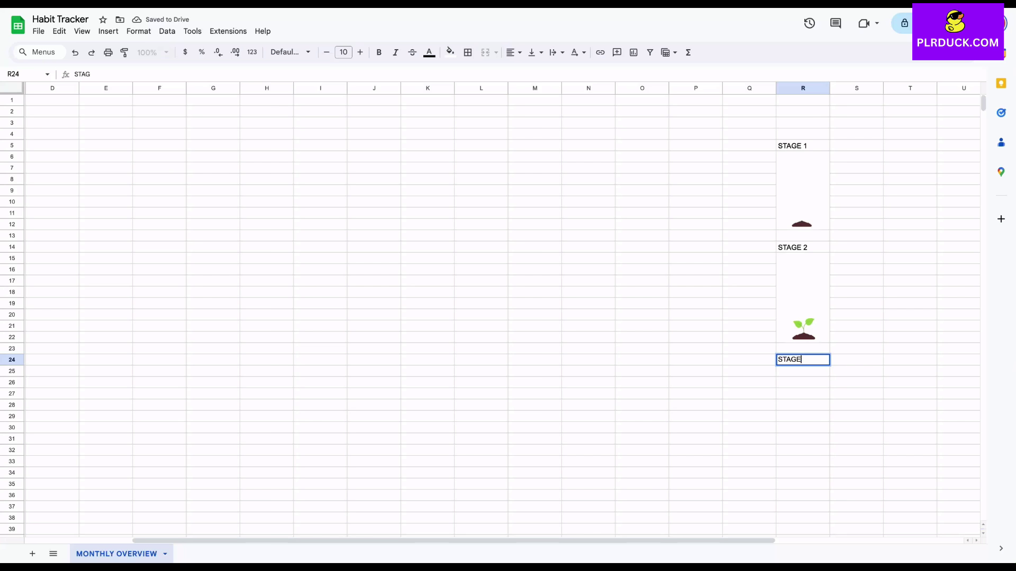
key(Return)
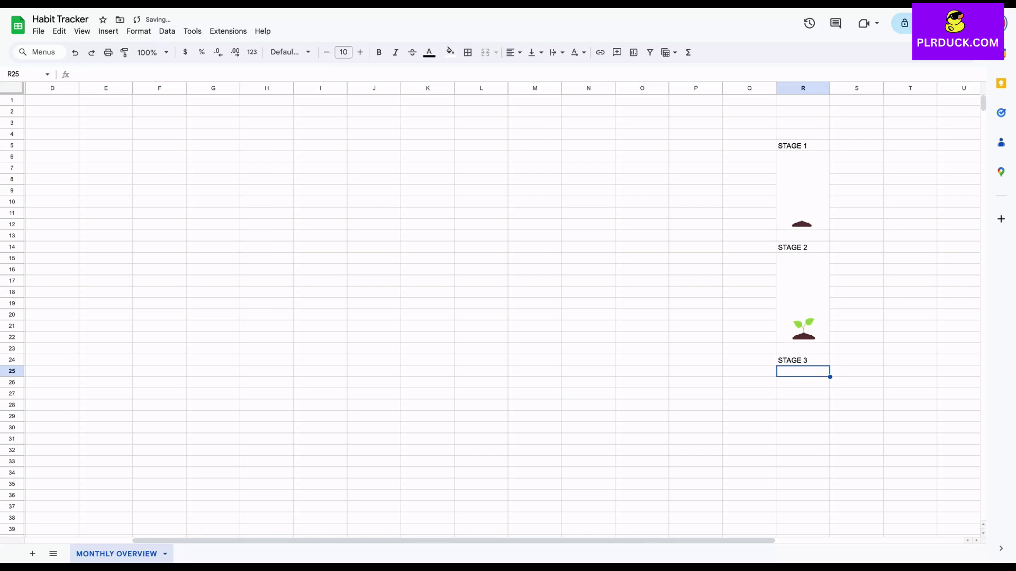
Switch to the Google image results, capture the leafy stem without a bud and place it inside cell R25 of the sheet.
key(ctrl+Tab)
key(super+shift+5)
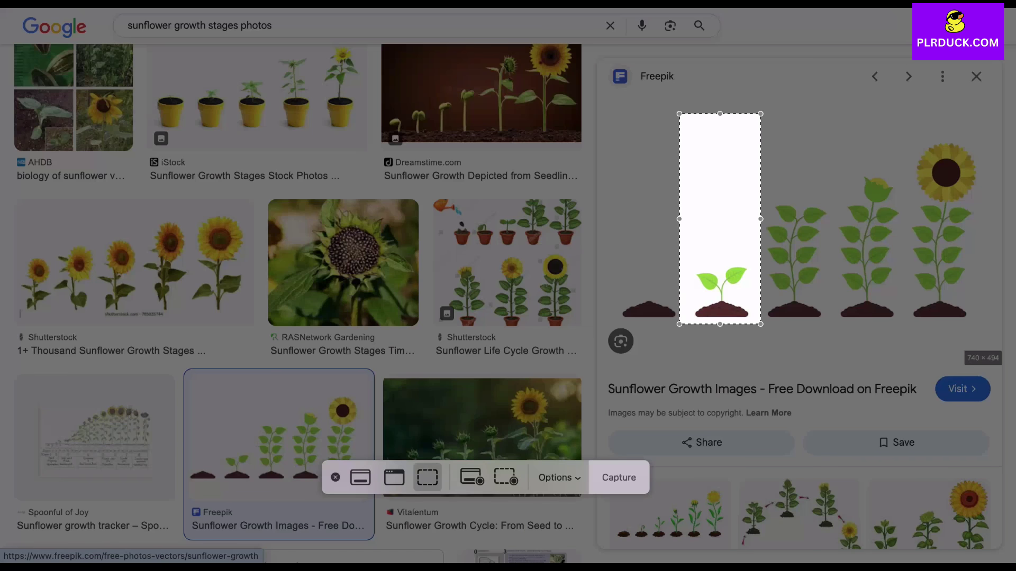
drag(720, 212, 795, 213)
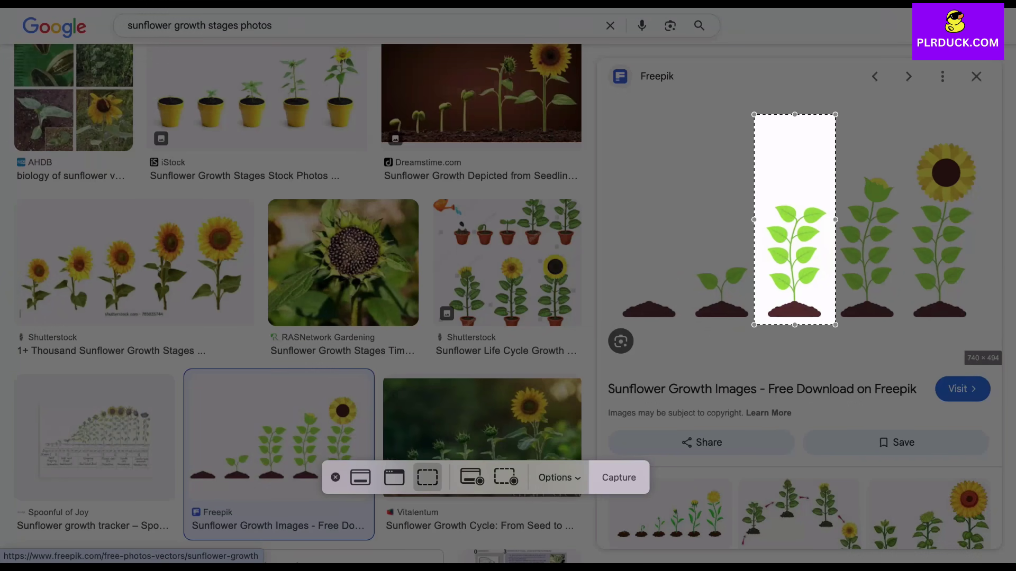
key(Return)
key(ctrl+Tab)
key(super+v)
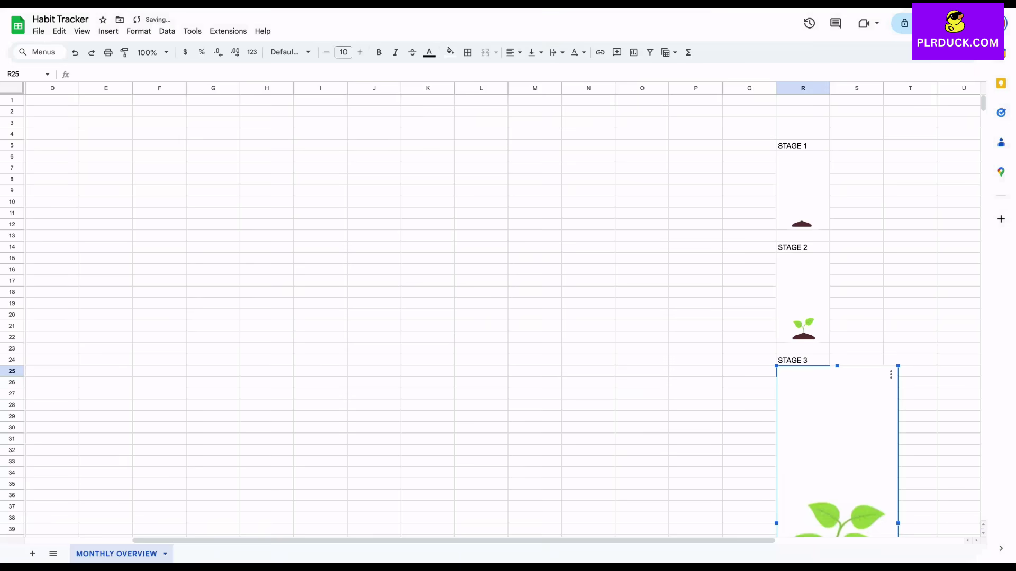
click(644, 263)
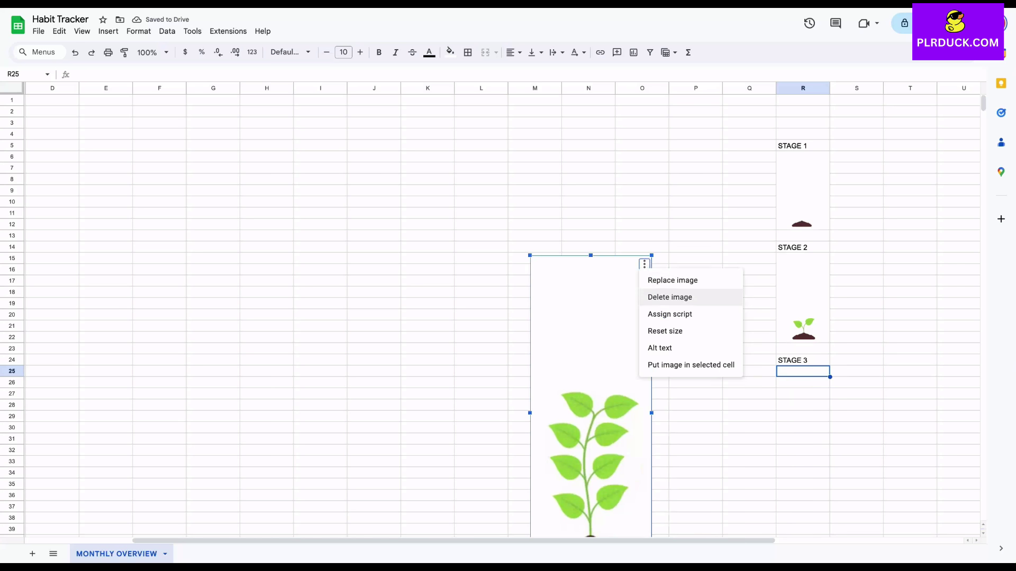
click(682, 363)
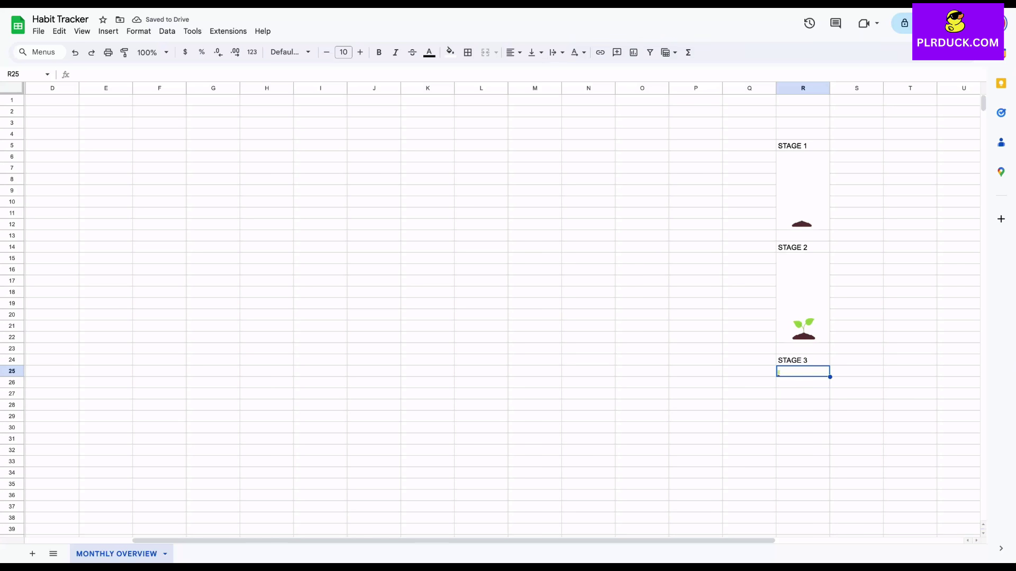
Merge cells R25:R32 and centre the leafy stem image horizontally.
key(shift+Down)
key(shift+Down)
key(shift+Down)
key(shift+Down)
key(shift+Down)
key(shift+Down)
key(shift+Down)
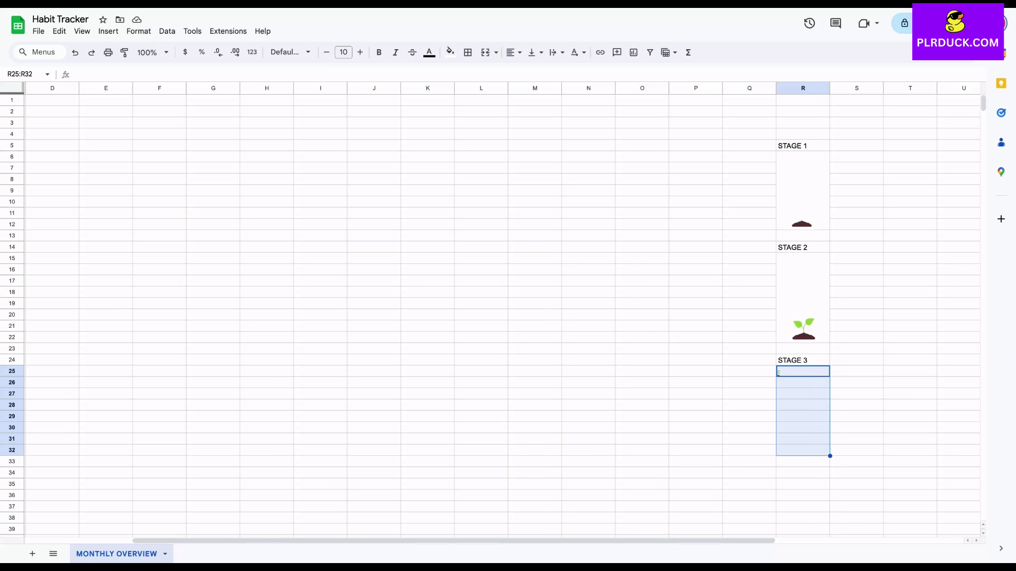
click(486, 52)
click(511, 52)
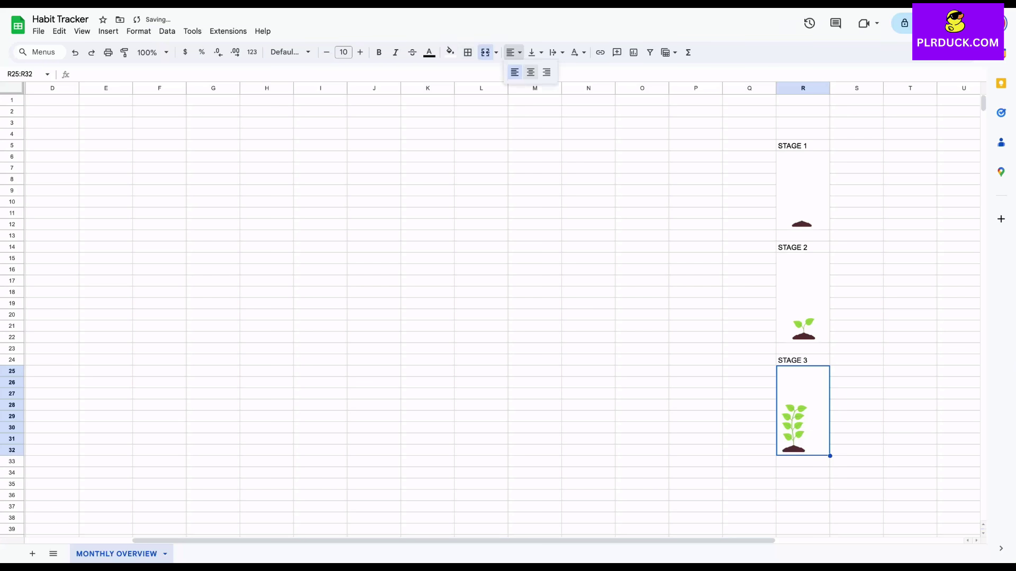
click(530, 72)
Label cell R34 below the leafy stem image STAGE 4.
scroll(490, 309, down, 3)
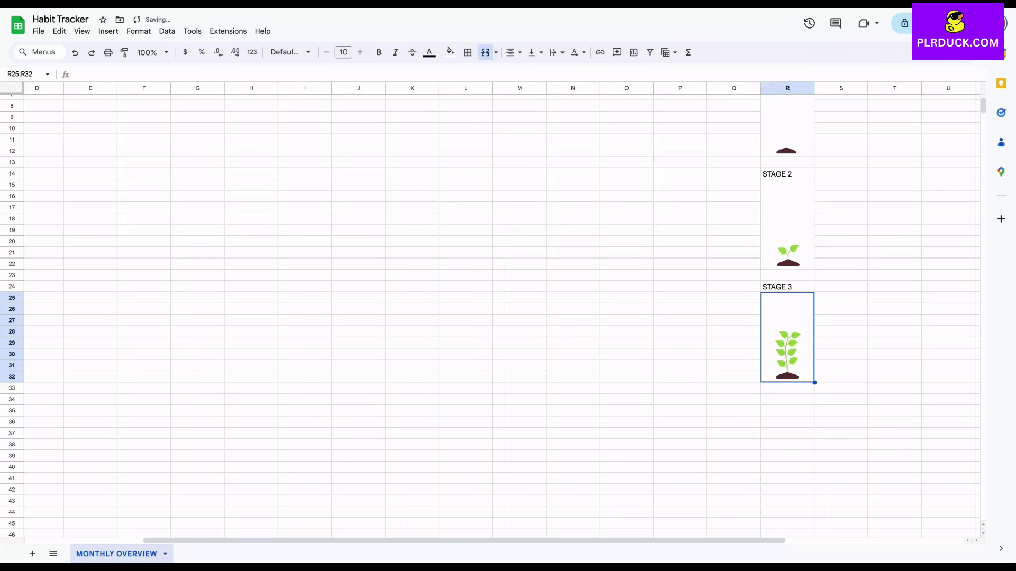
scroll(490, 310, down, 2)
click(779, 317)
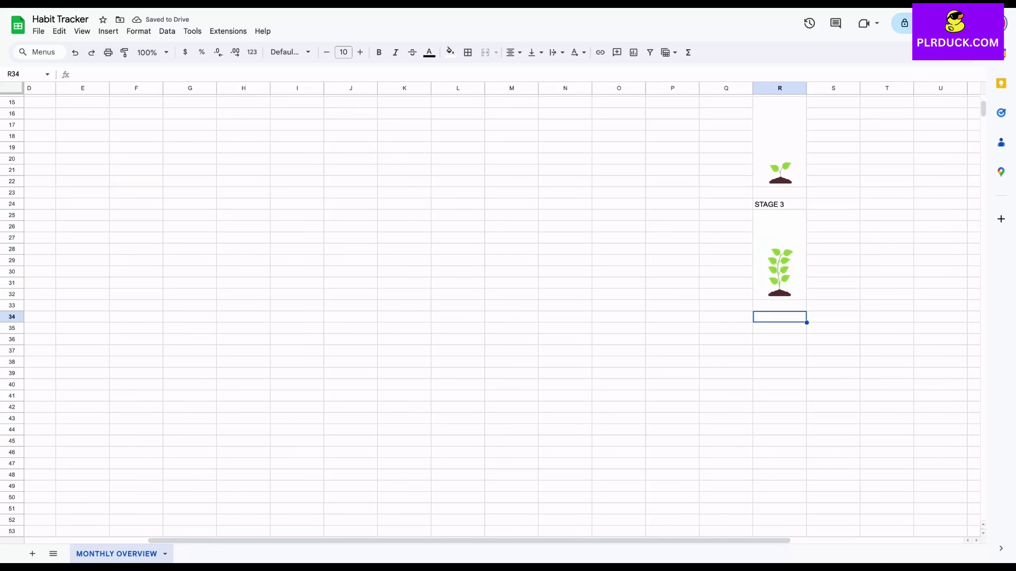
text(STAGE 4)
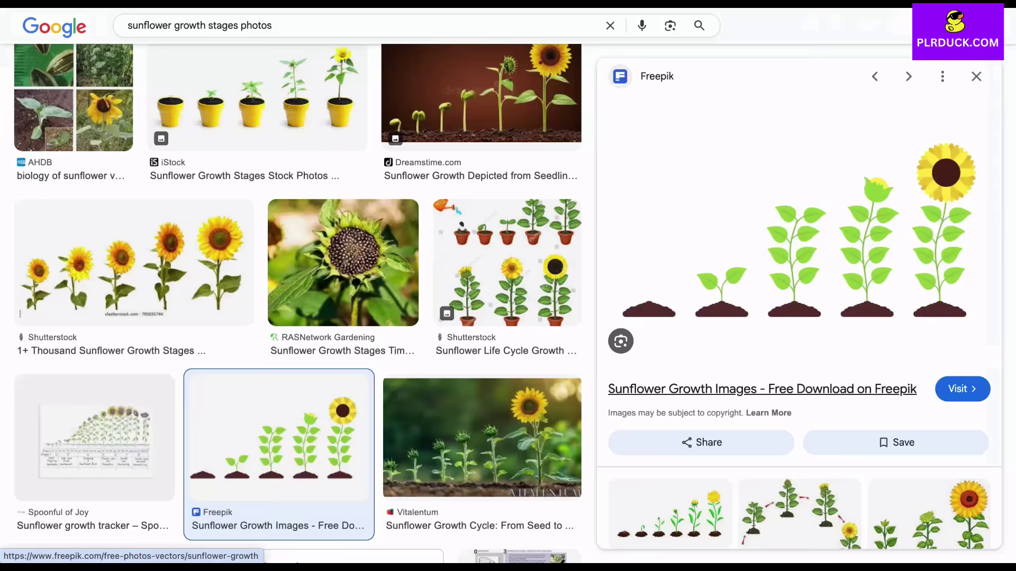
Capture the budding plant from the Google image results and place it inside cell R35 of the sheet.
key(super+shift+5)
drag(795, 219, 867, 220)
key(Return)
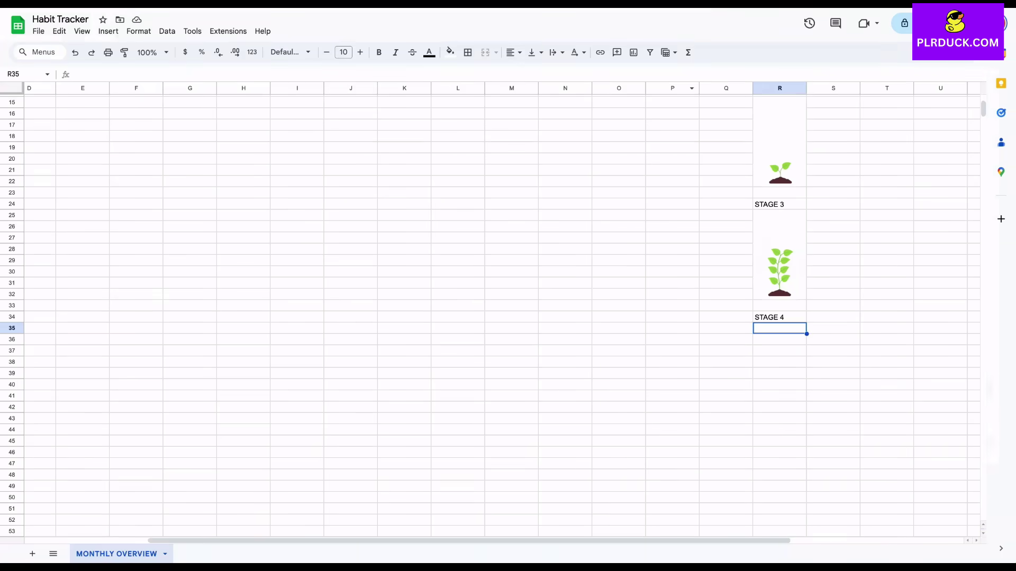
key(super+v)
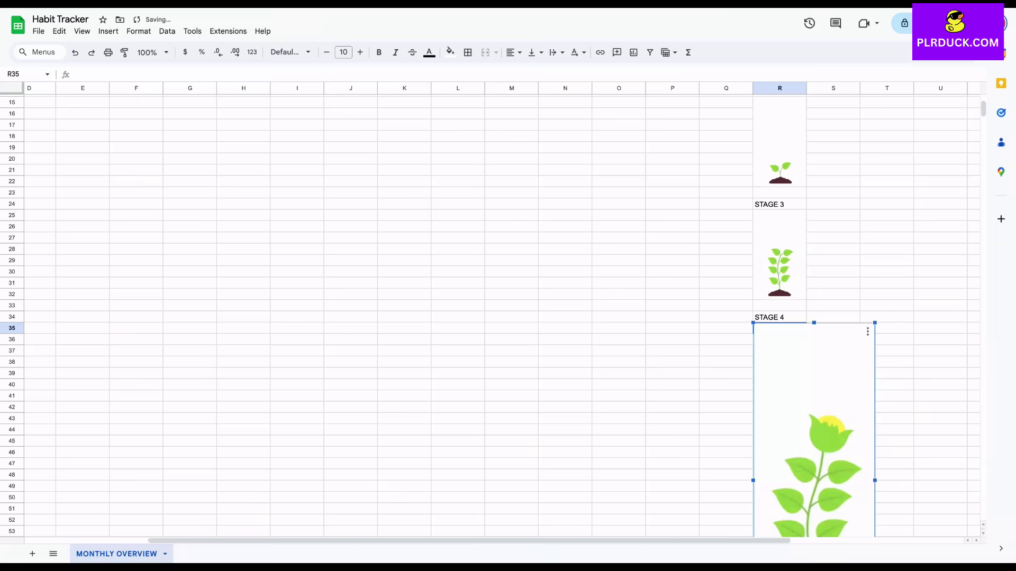
drag(813, 429, 594, 411)
click(648, 313)
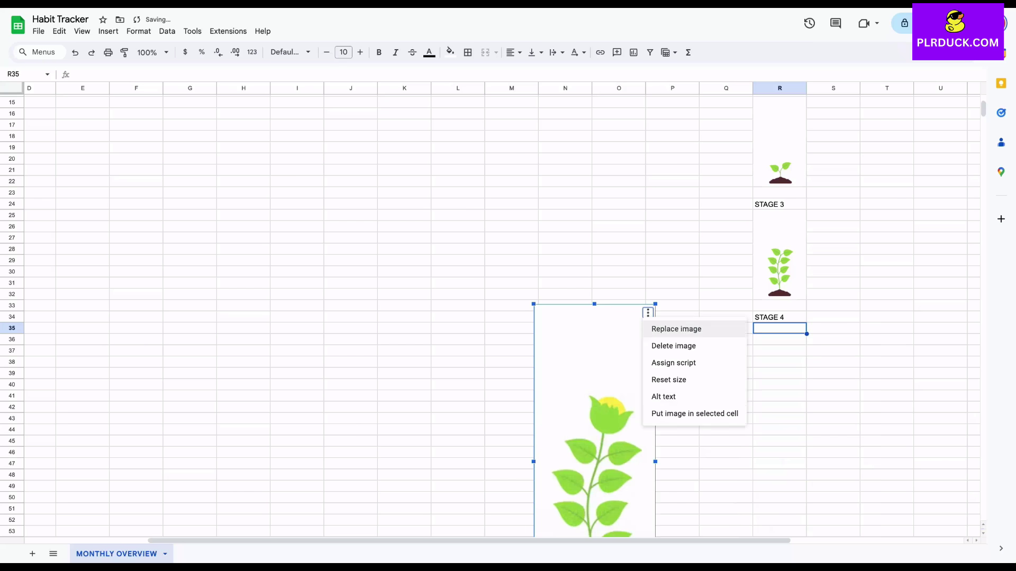
click(683, 414)
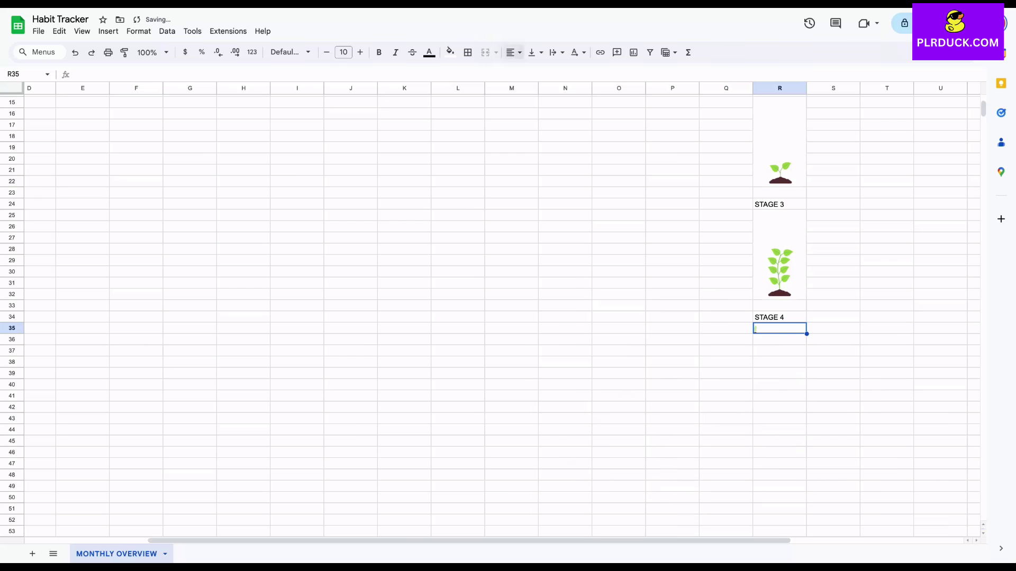
Merge cells R35:R41 and centre the budding plant image horizontally.
drag(779, 328, 779, 396)
click(485, 53)
click(513, 53)
click(530, 74)
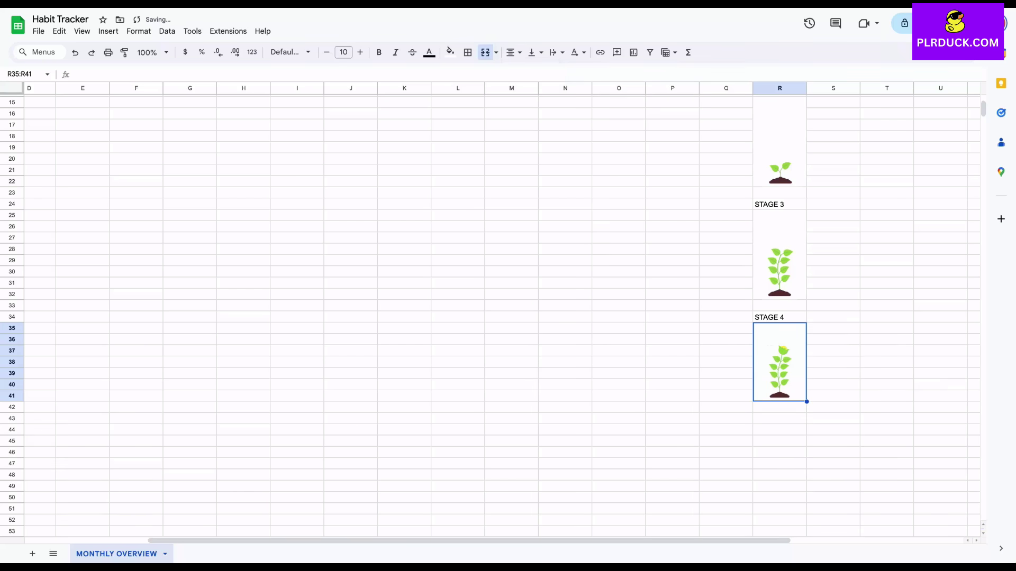
Label cell R43 below the budding plant image STAGE 5.
click(779, 419)
scroll(779, 419, down, 2)
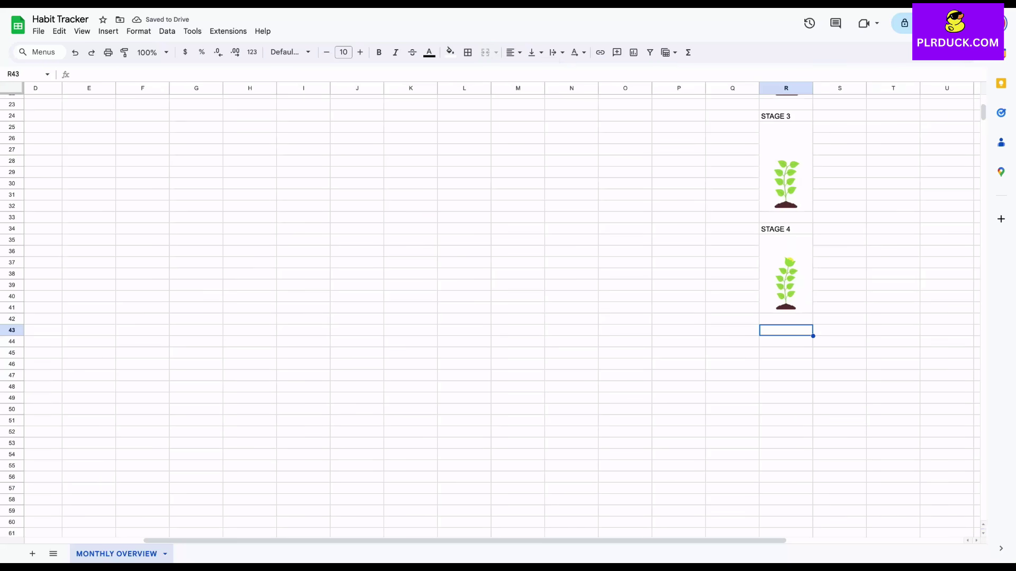
text(STA)
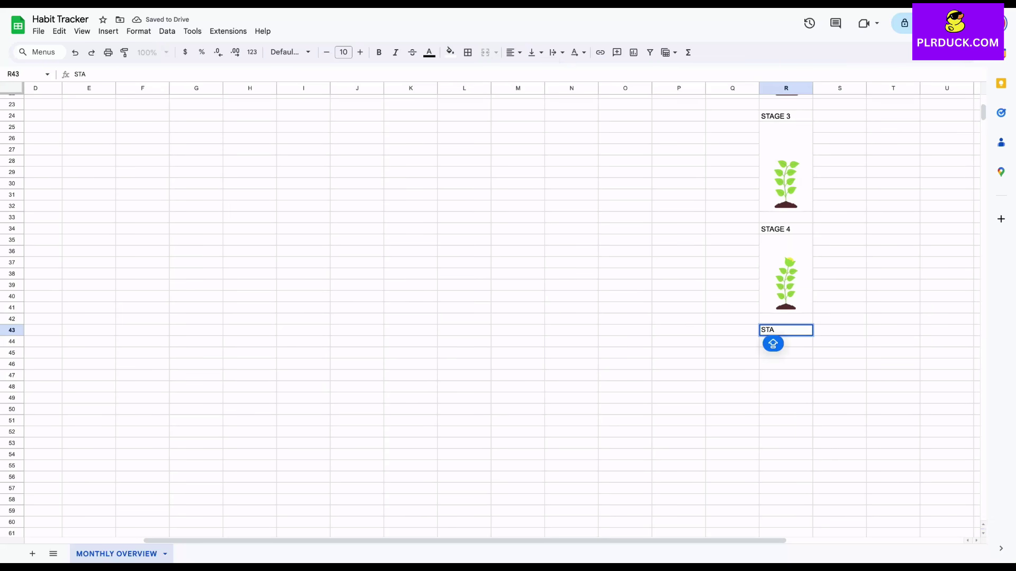
text(GE 5)
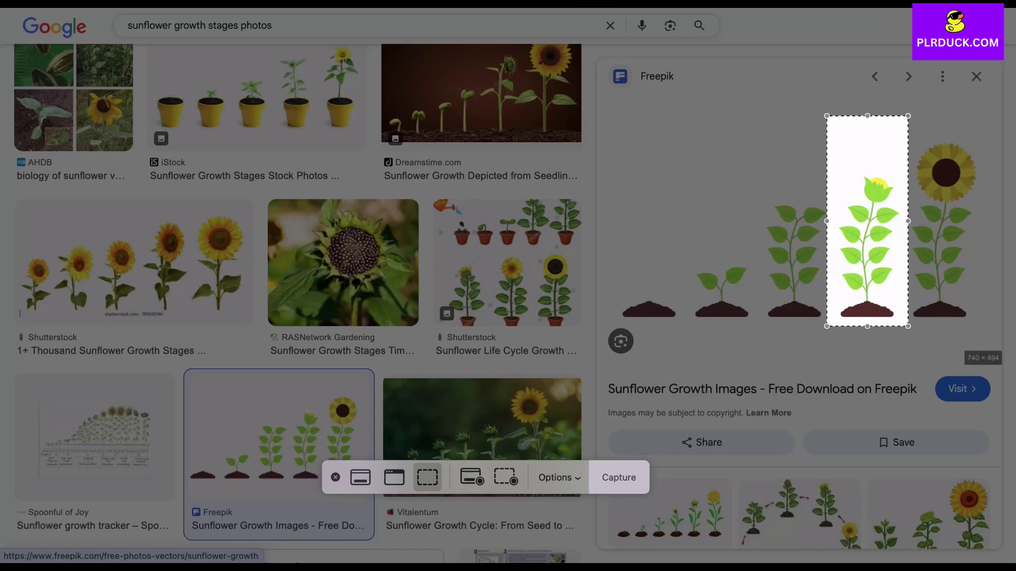
Capture the fully bloomed sunflower from the Google image results and place it inside cell R44 of the sheet.
drag(883, 239, 956, 239)
key(Return)
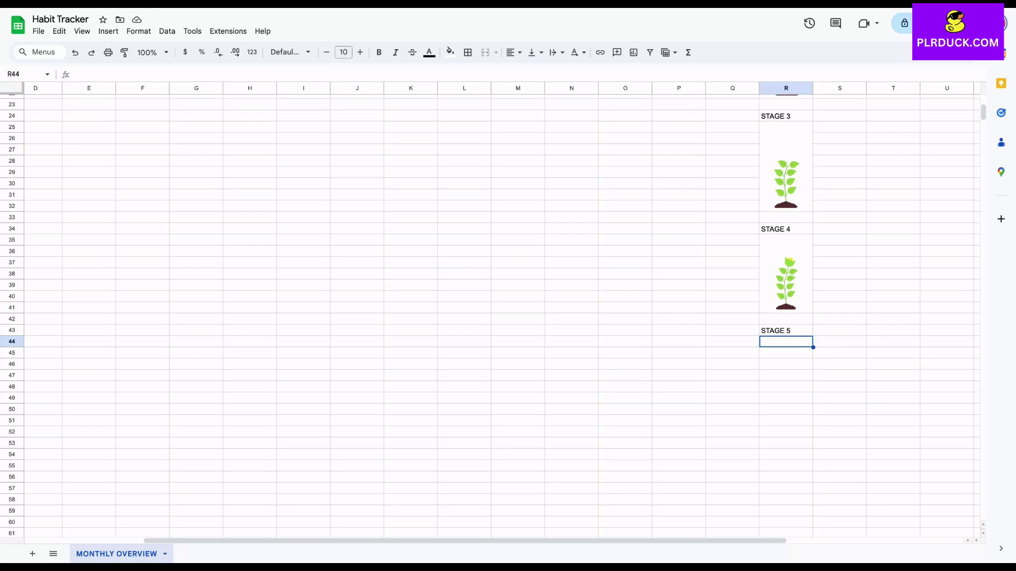
key(ctrl+v)
drag(825, 424, 625, 407)
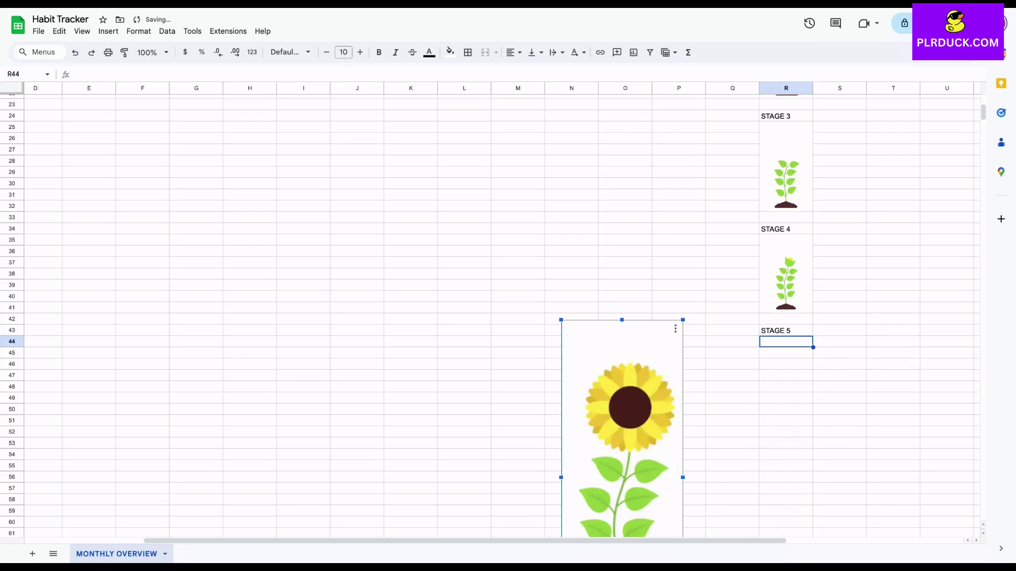
click(675, 328)
click(723, 429)
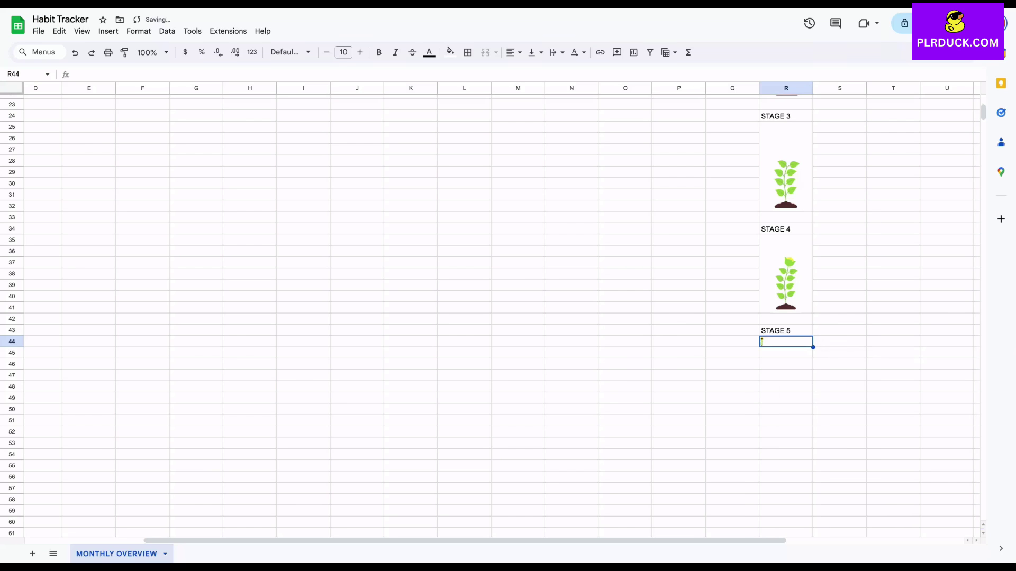
Merge cells R44:R50 and centre the sunflower image horizontally.
drag(785, 342, 785, 410)
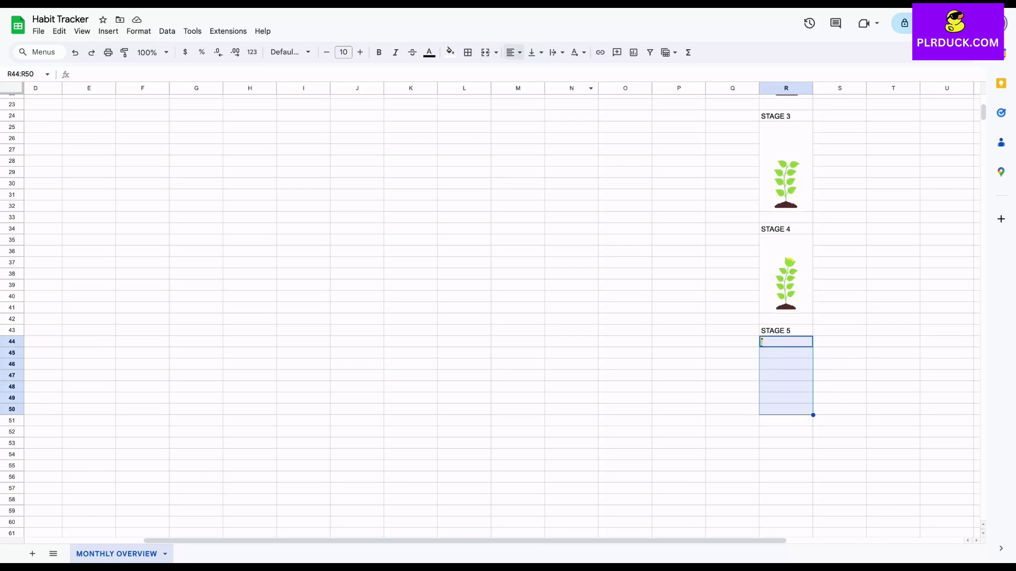
click(485, 51)
click(512, 52)
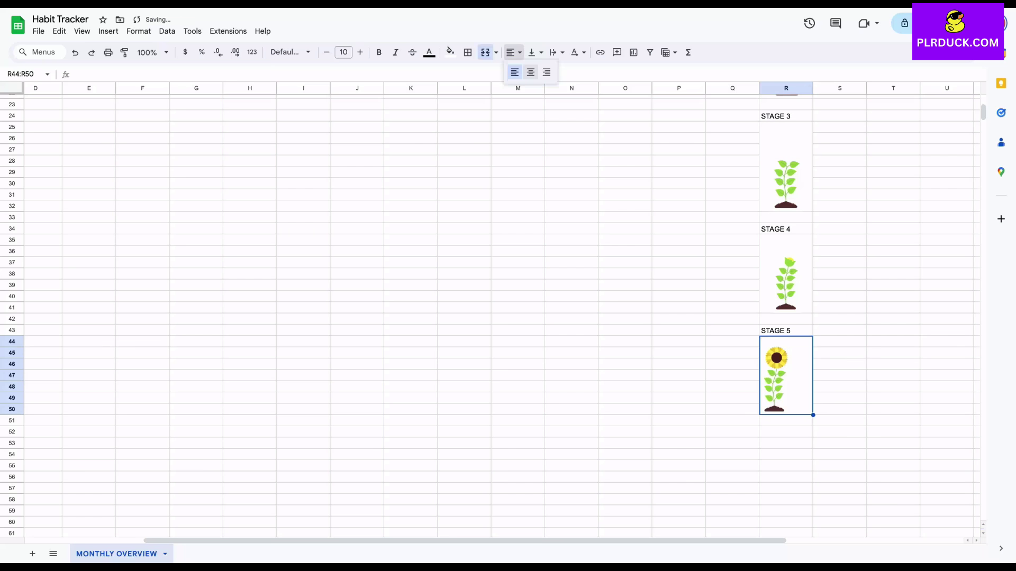
click(530, 72)
click(840, 387)
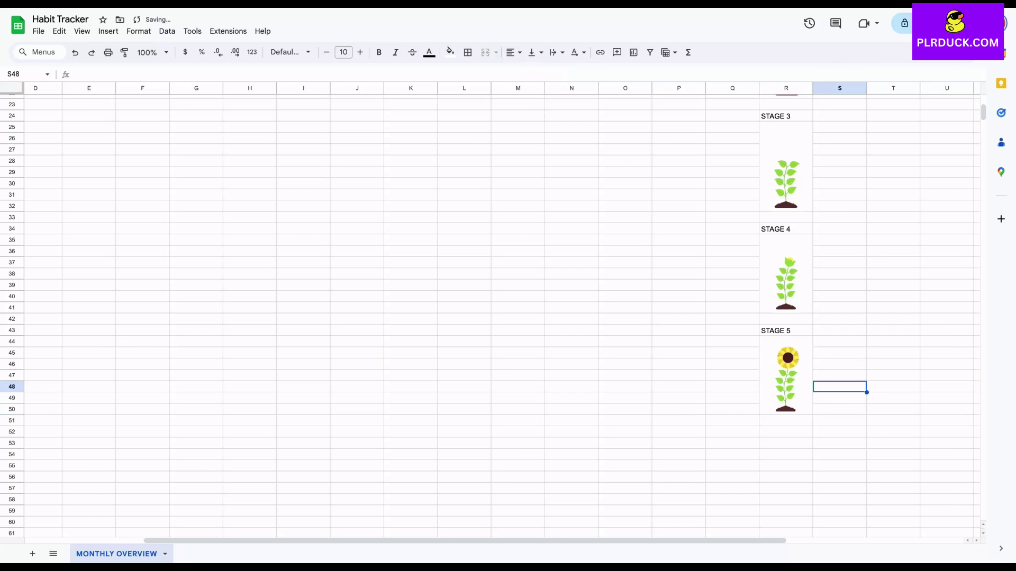
Merge cells D1:H3 and enter the title MONTHLY OVERVIEW in them.
scroll(489, 312, up, 5)
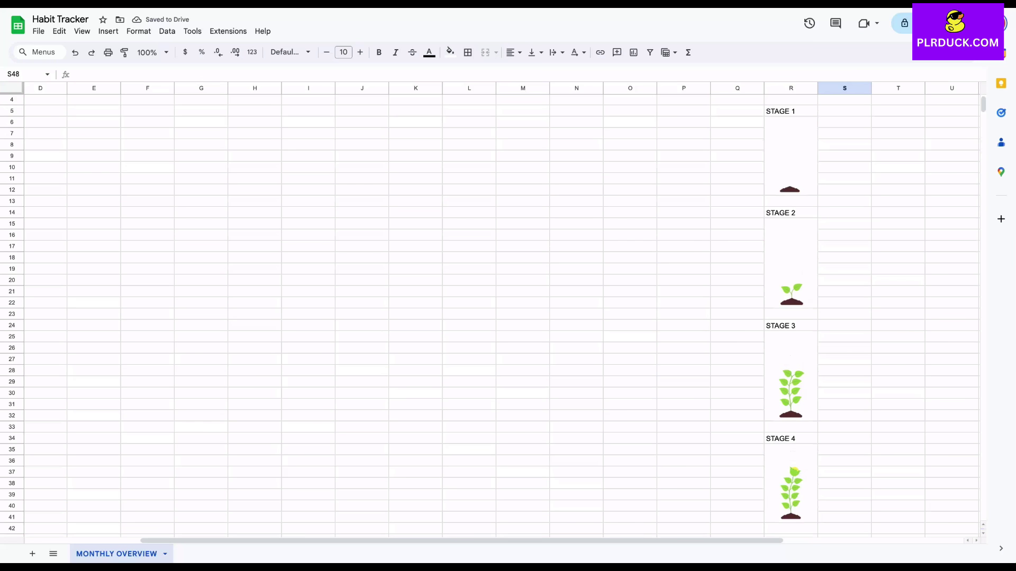
scroll(489, 312, down, 4)
scroll(490, 312, up, 4)
scroll(489, 312, left, 3)
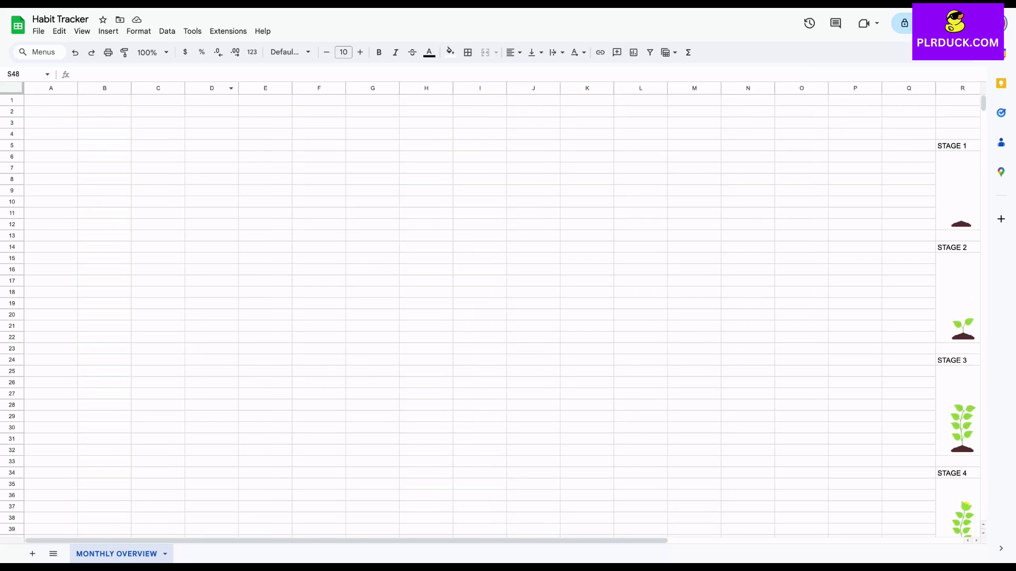
drag(212, 100, 425, 123)
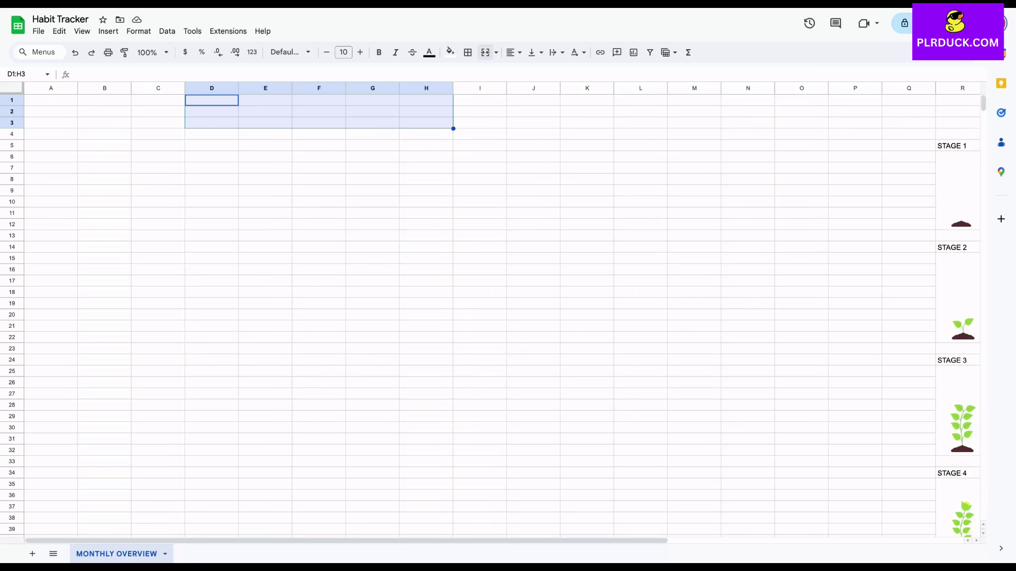
click(485, 52)
text(MONT)
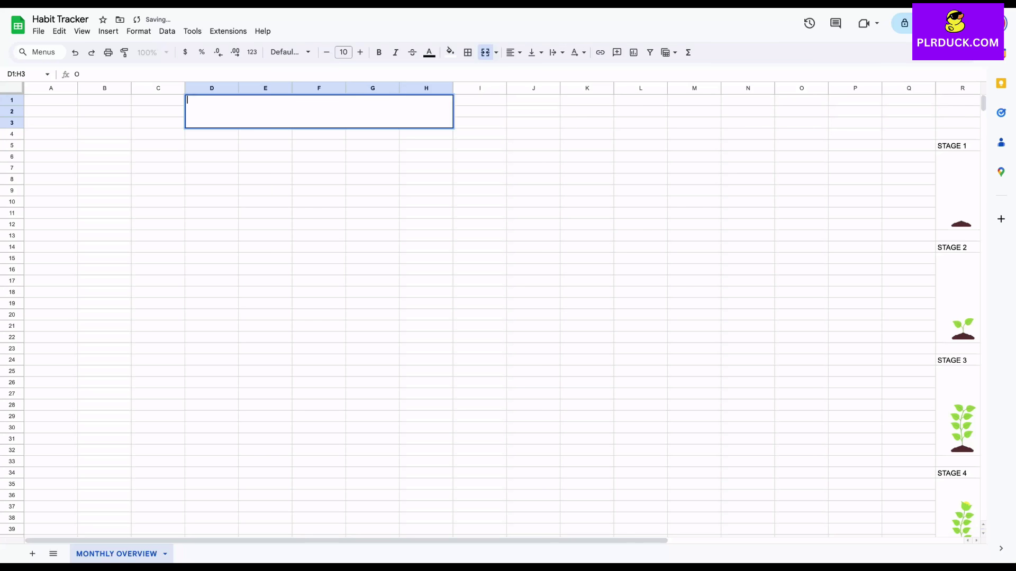
text(HLY )
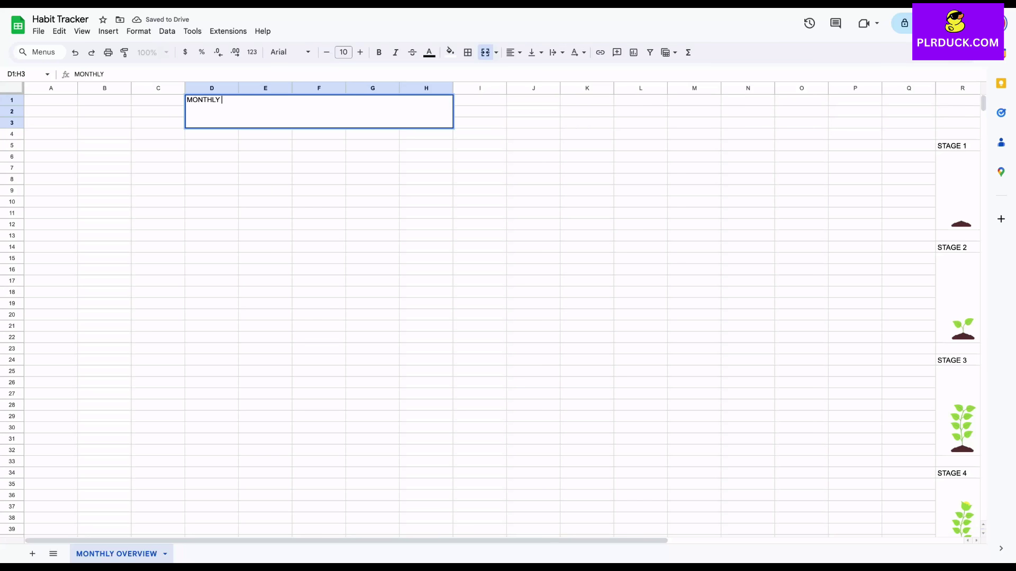
text(OVERVIEW)
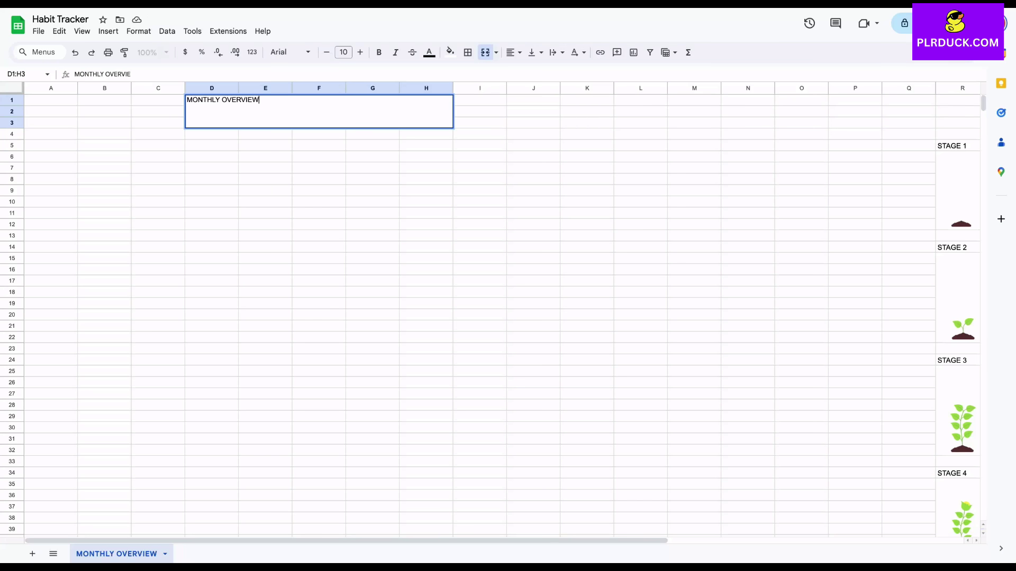
key(Return)
Set the MONTHLY OVERVIEW title to font size 18 and make it bold.
click(360, 52)
click(360, 52)
click(360, 52)
click(359, 52)
click(360, 52)
click(360, 52)
click(360, 52)
click(359, 52)
click(379, 52)
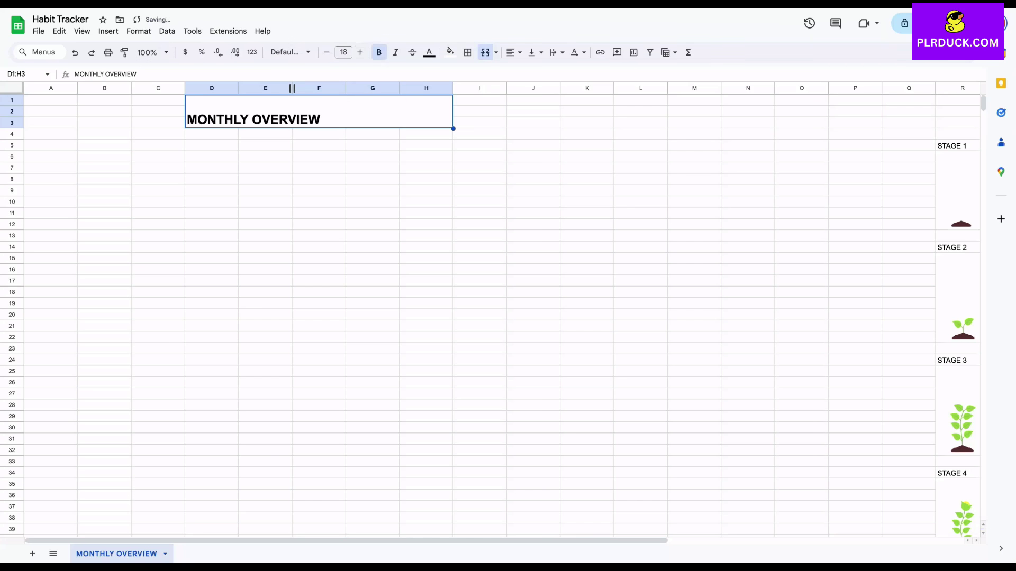
Fill the title block D1:H3 with the custom green and make its text white.
click(450, 52)
click(456, 229)
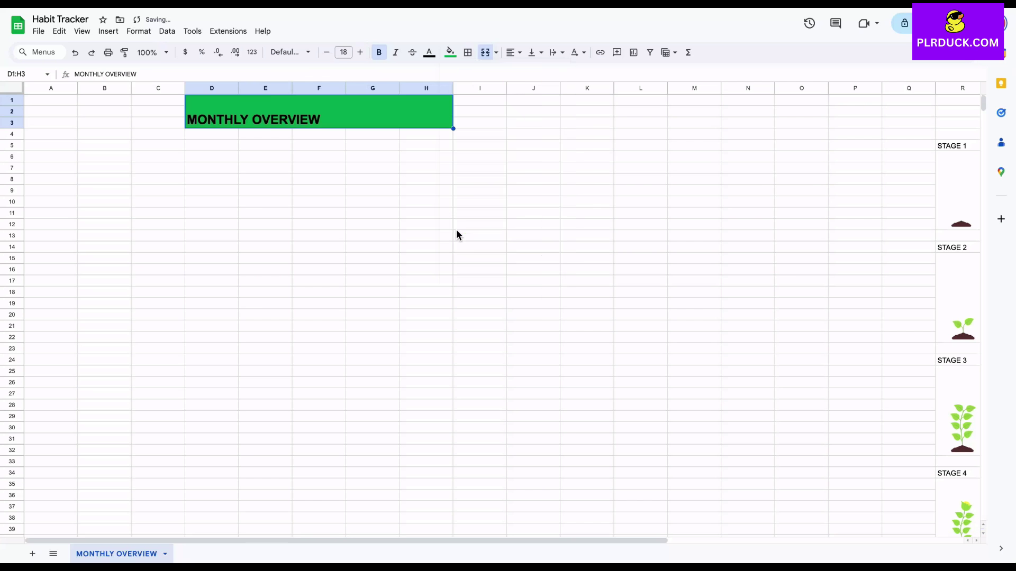
click(429, 52)
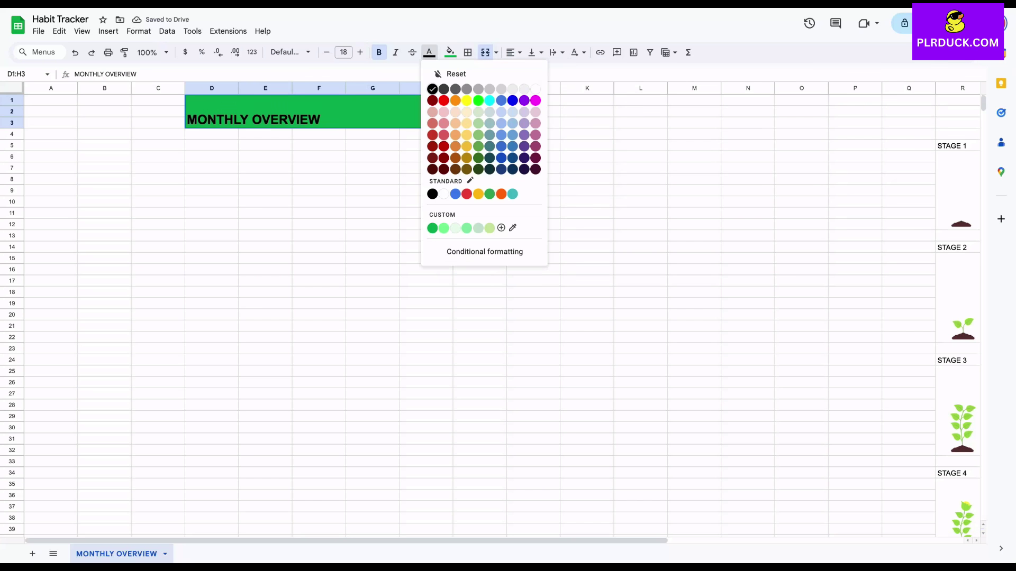
click(443, 193)
Centre the MONTHLY OVERVIEW title horizontally and vertically in its merged block.
click(510, 51)
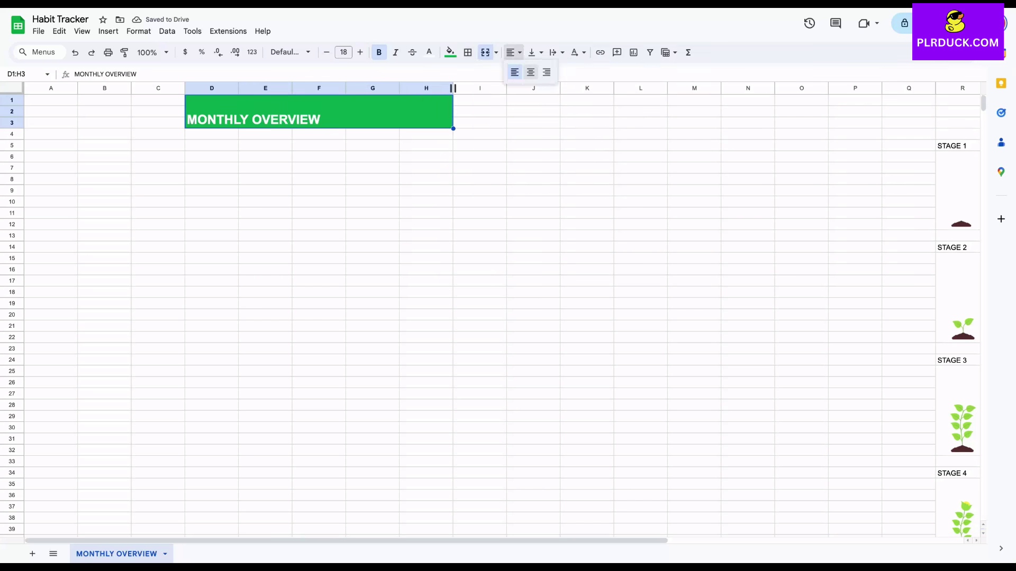
click(530, 72)
click(534, 51)
click(552, 72)
click(265, 179)
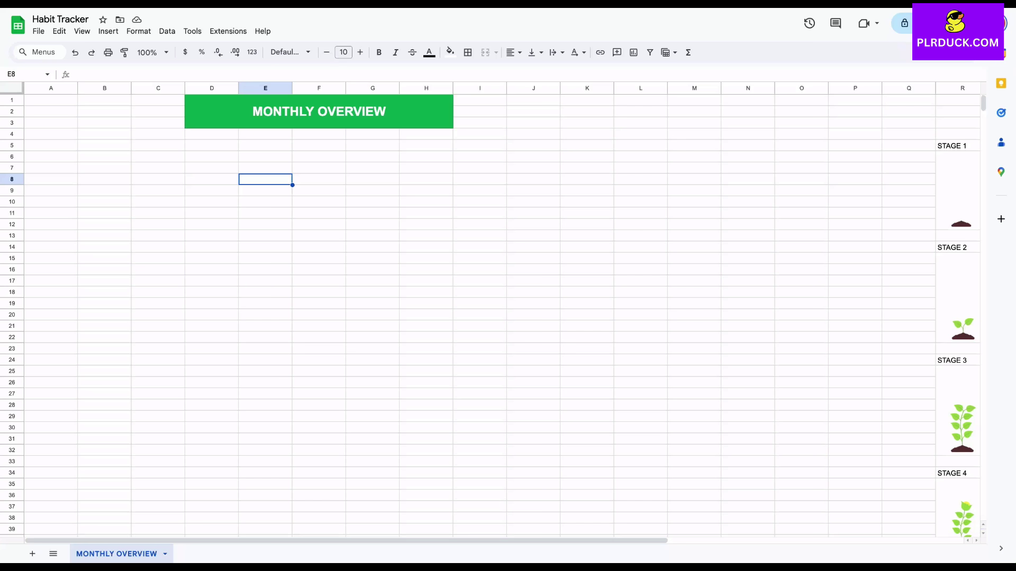
Widen column C to about twice its width to hold the habit names.
scroll(489, 316, down, 4)
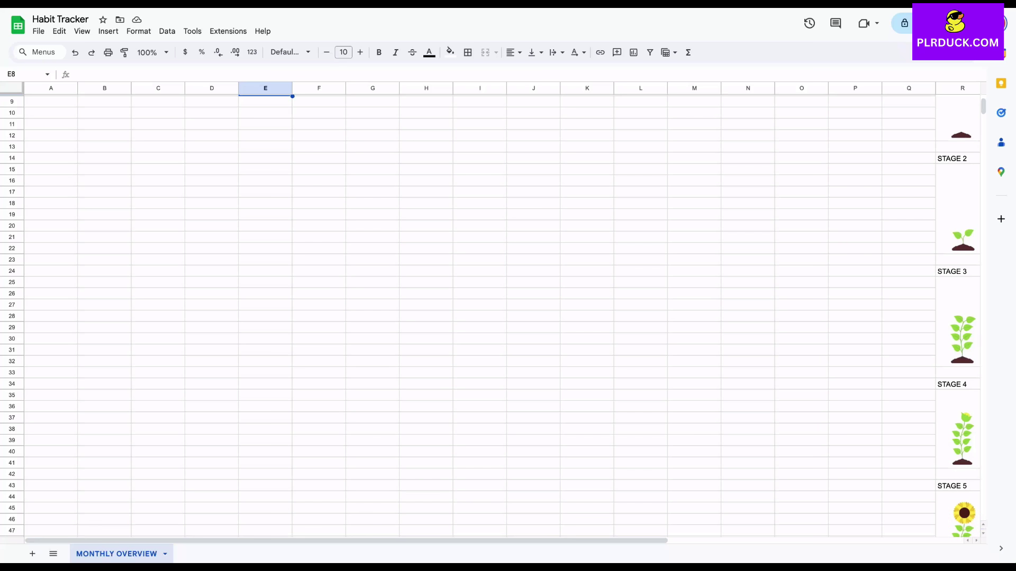
click(104, 282)
click(158, 282)
drag(184, 88, 241, 88)
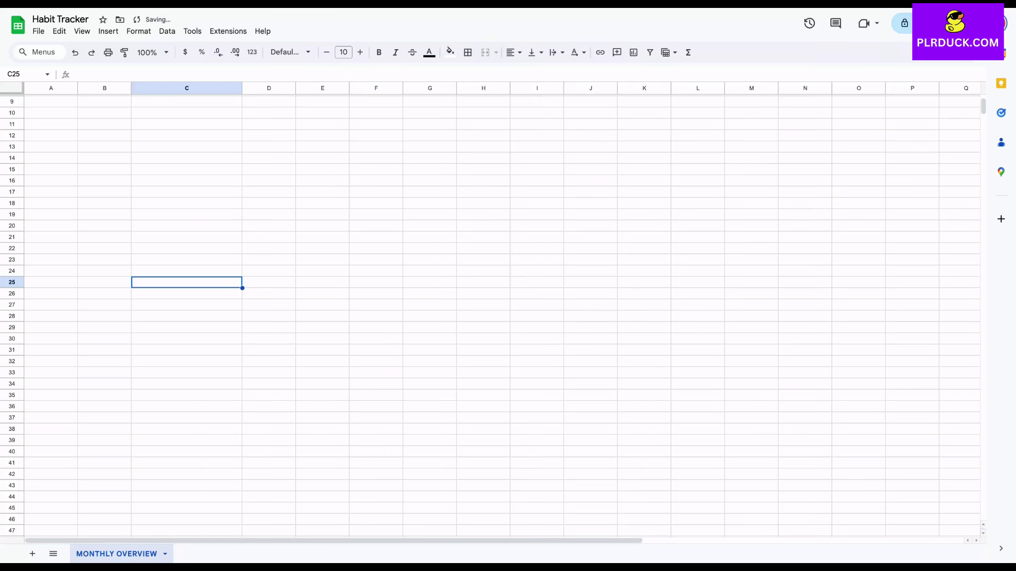
Merge cells C25:C27 and enter the heading MONTHLY HABITS in them.
drag(187, 282, 187, 305)
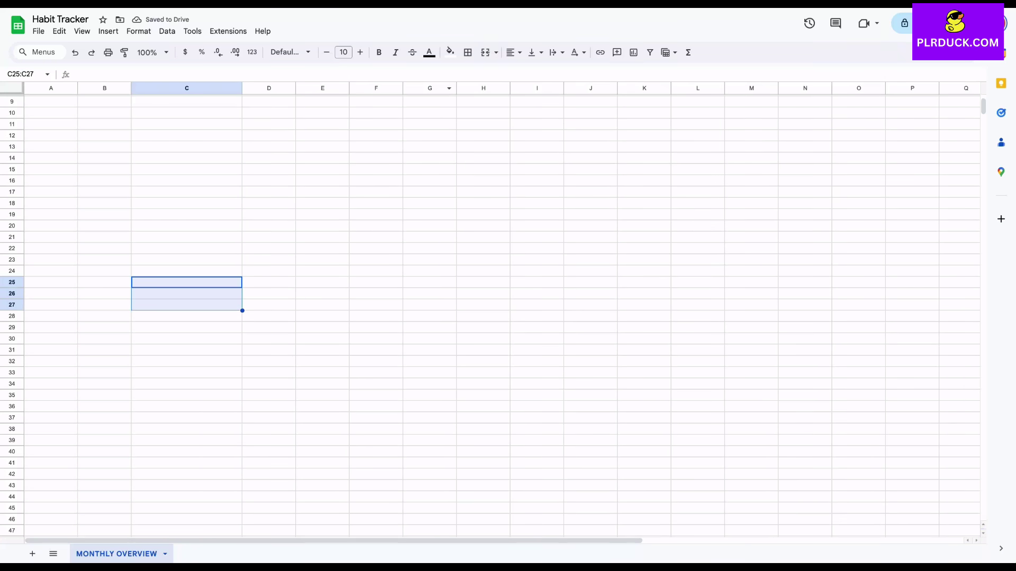
click(485, 52)
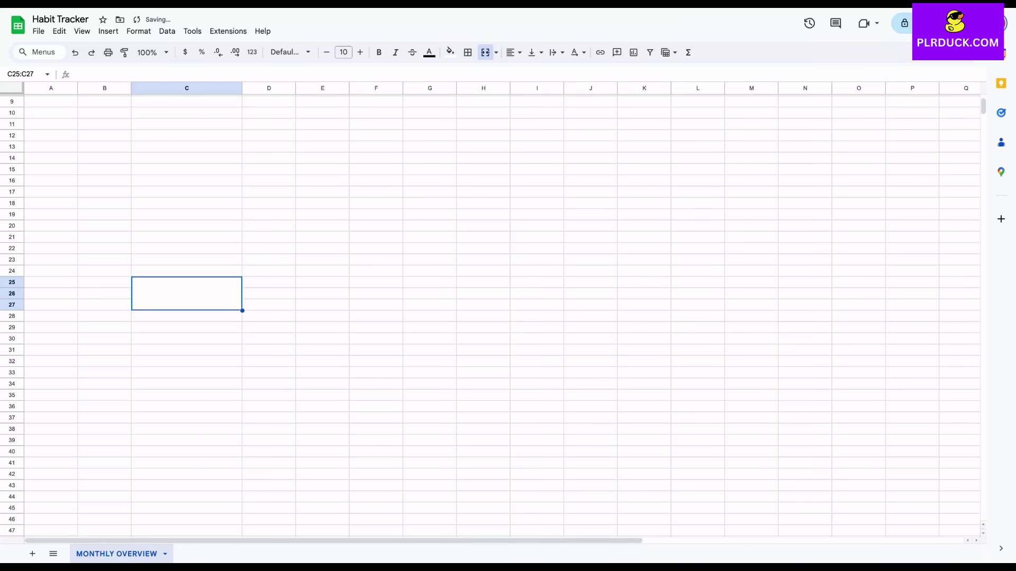
text(MONTHLY HABITS)
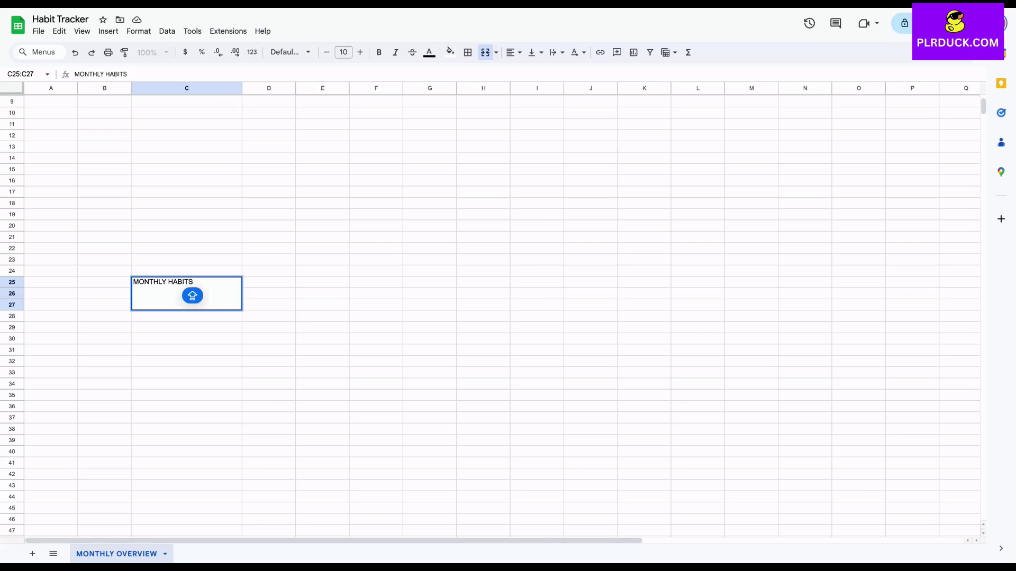
click(187, 327)
click(187, 294)
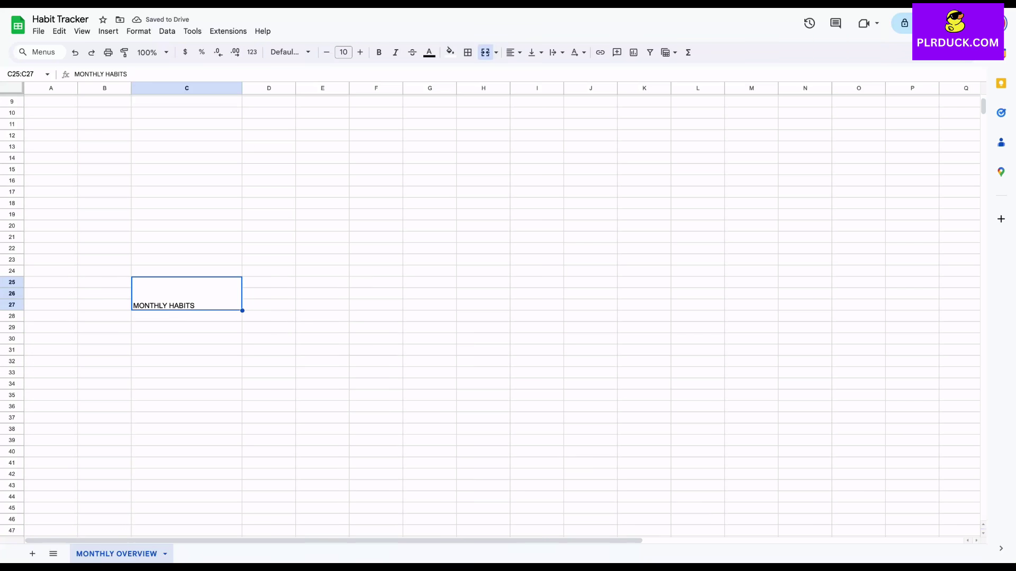
Merge cells D25:F25 and enter the heading QUARTER 1 in them.
drag(269, 283, 377, 283)
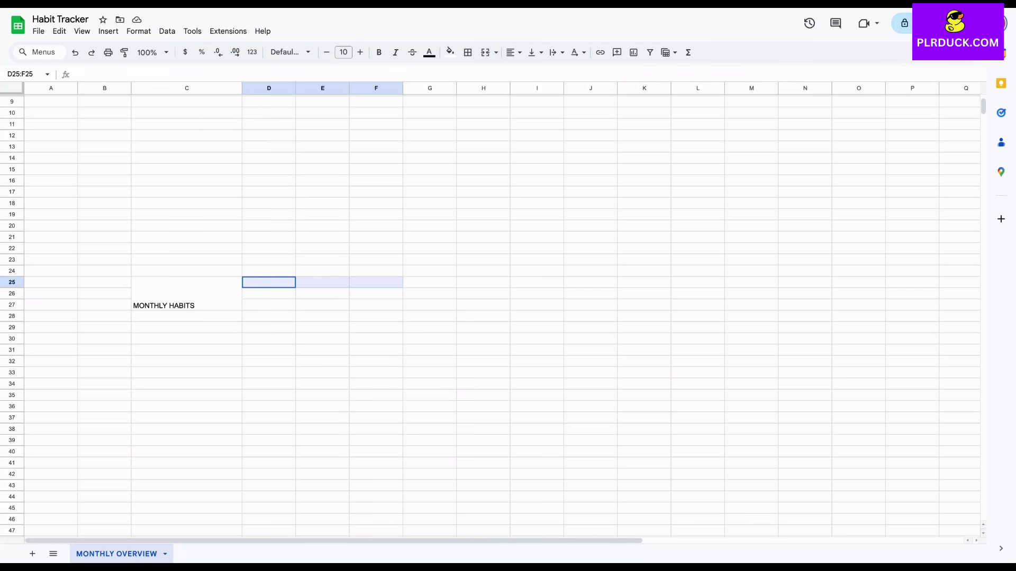
click(485, 52)
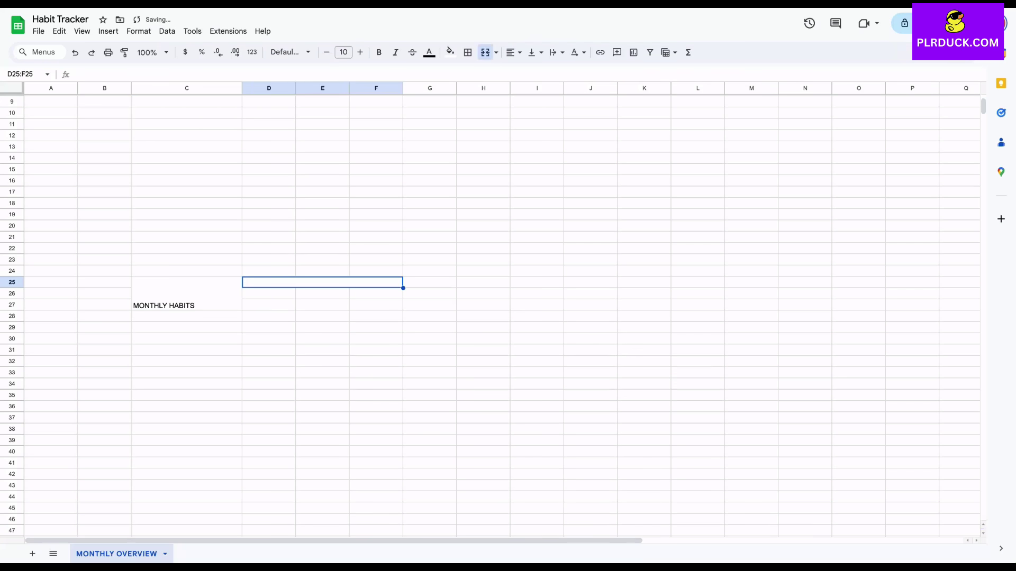
text(O)
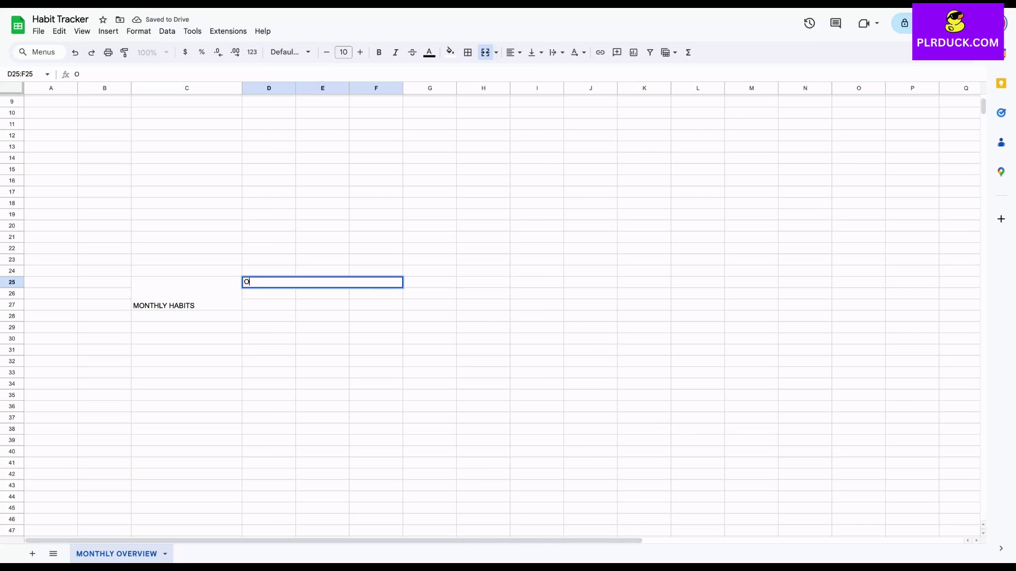
text(UARTER 1)
key(Caps_Lock)
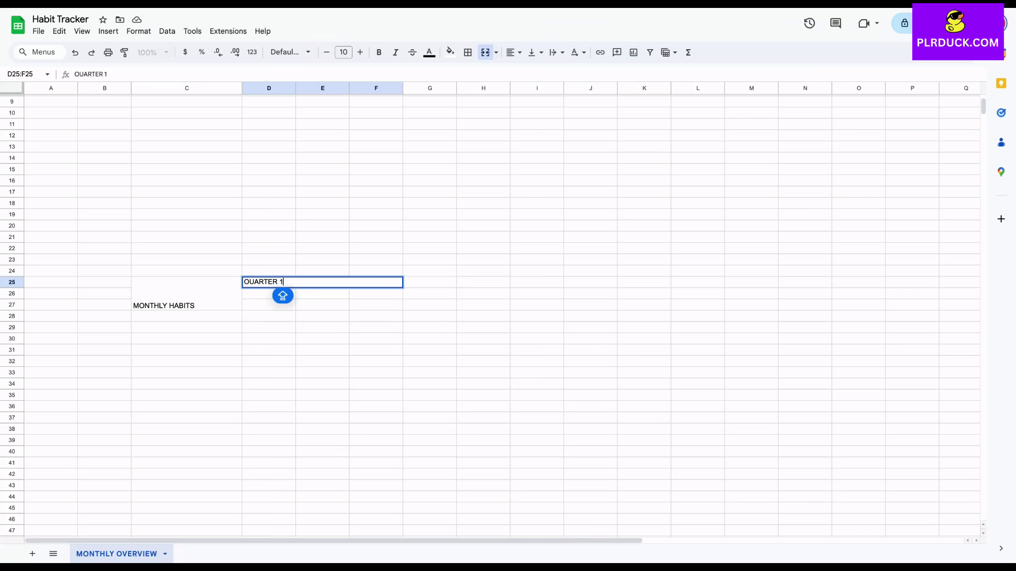
key(Tab)
Merge G25:I25, J25:L25 and M25:O25 separately and autofill them from QUARTER 1 with QUARTER 2 to QUARTER 4.
key(shift+Right)
key(shift+Right)
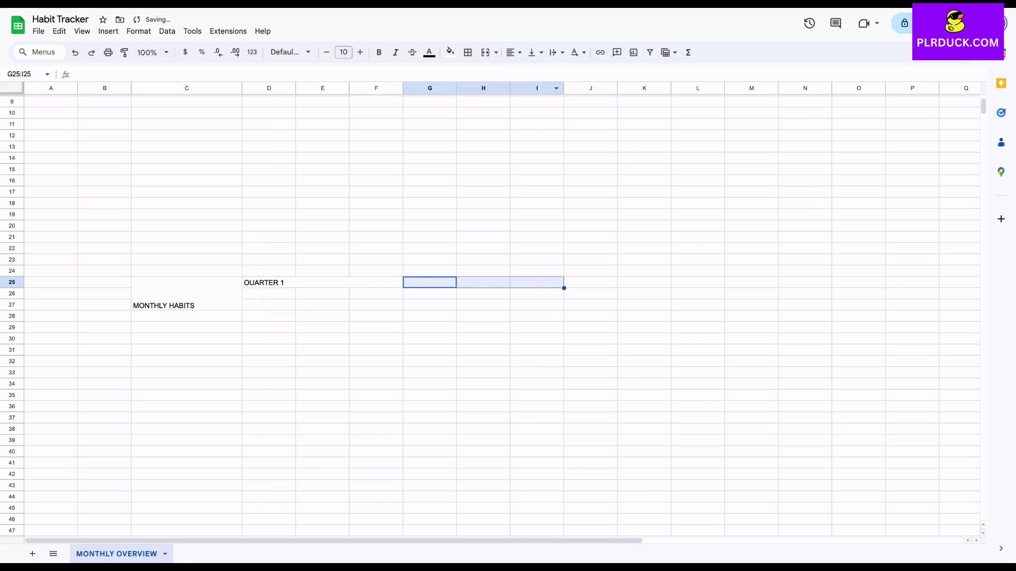
click(485, 53)
key(Right)
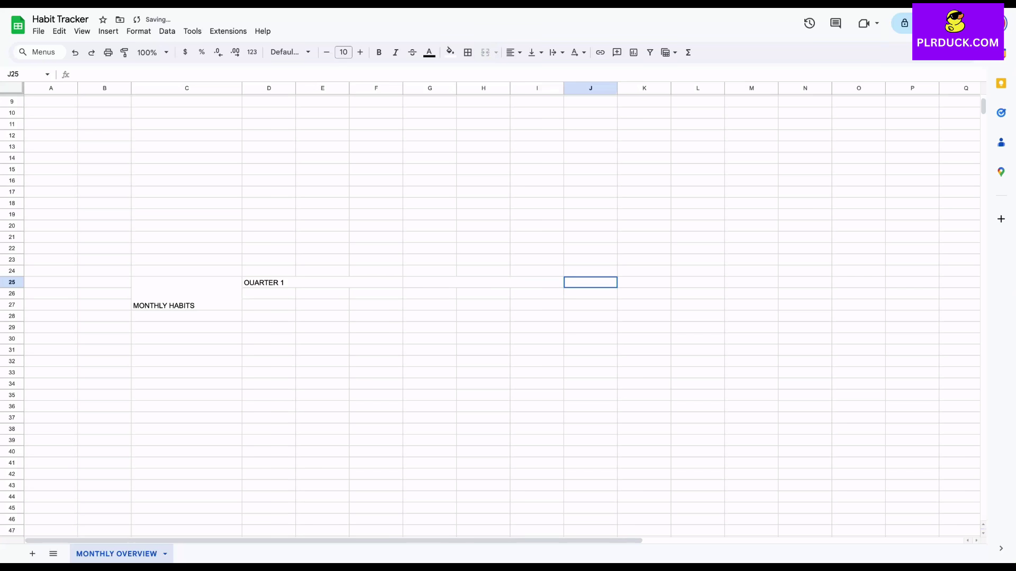
key(shift+Right)
key(shift+Right)
click(485, 52)
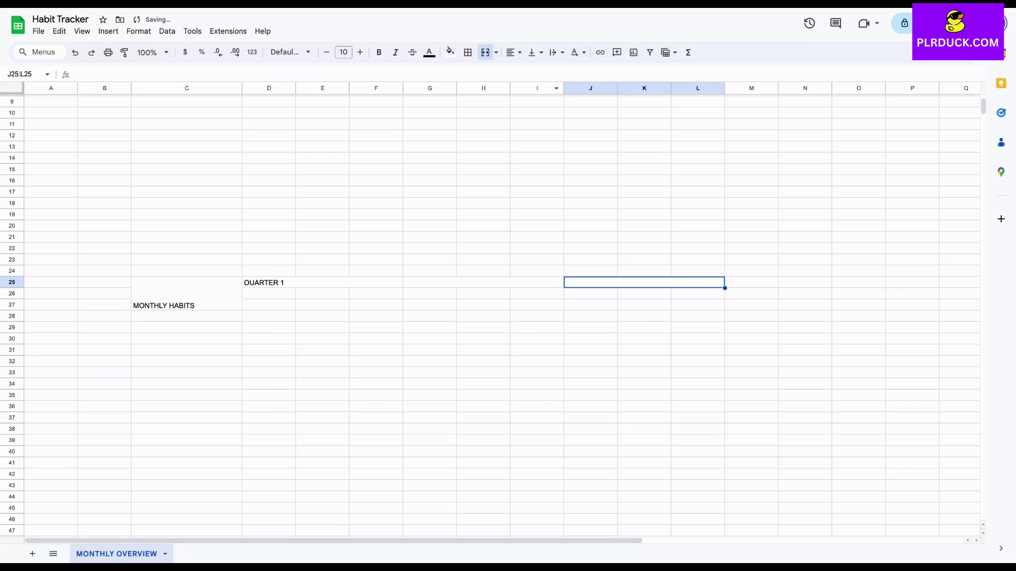
key(Right)
key(shift+Right)
key(shift+Right)
click(485, 52)
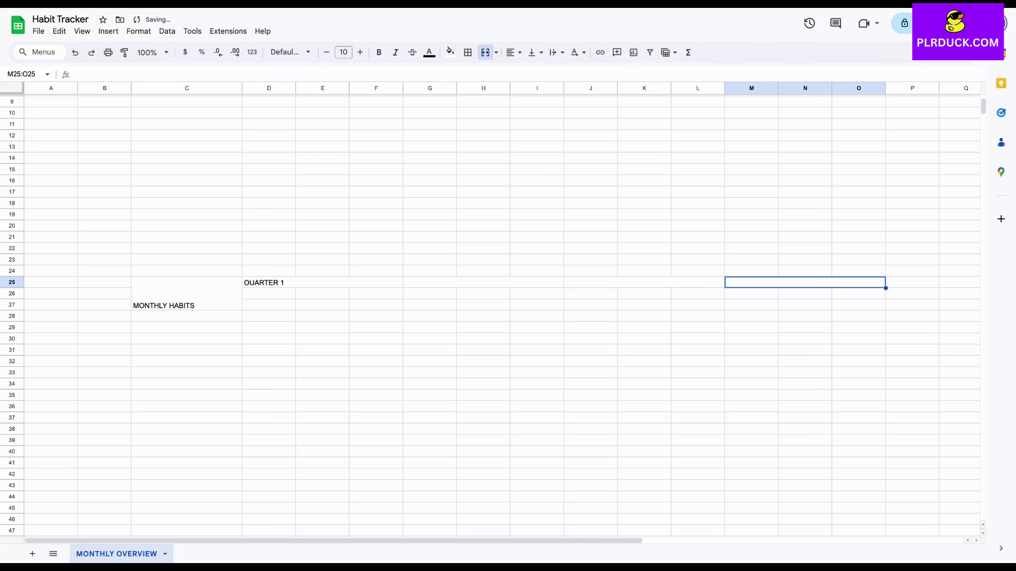
click(322, 282)
drag(403, 288, 886, 288)
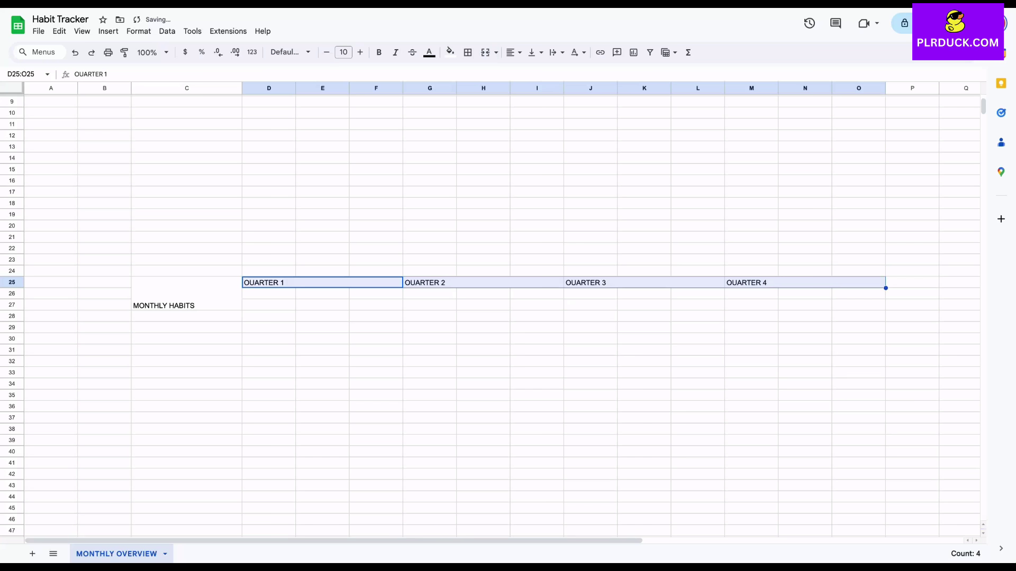
Merge rows 26 and 27 within each column from D to O, one column at a time.
click(269, 294)
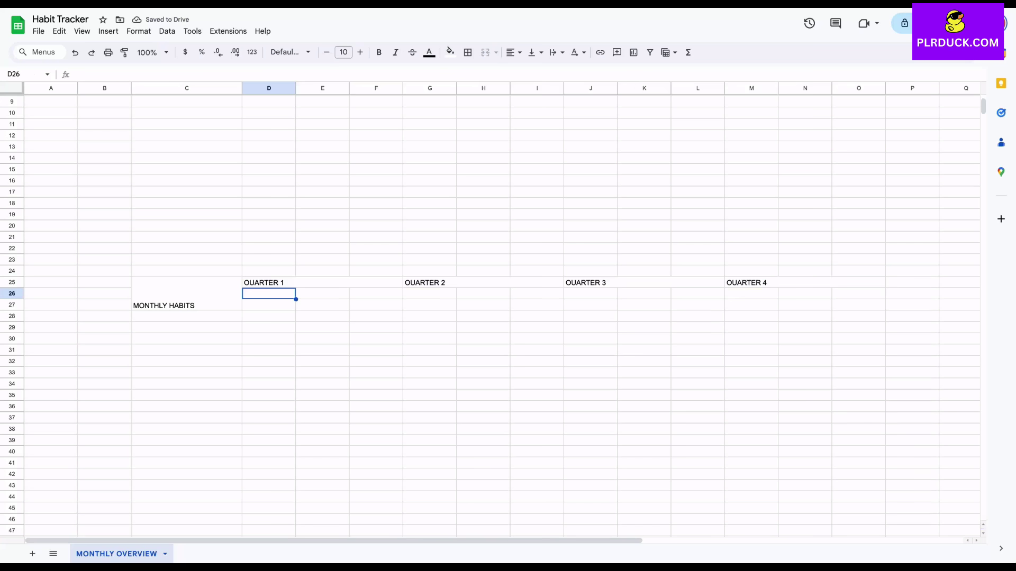
key(shift+Down)
click(485, 53)
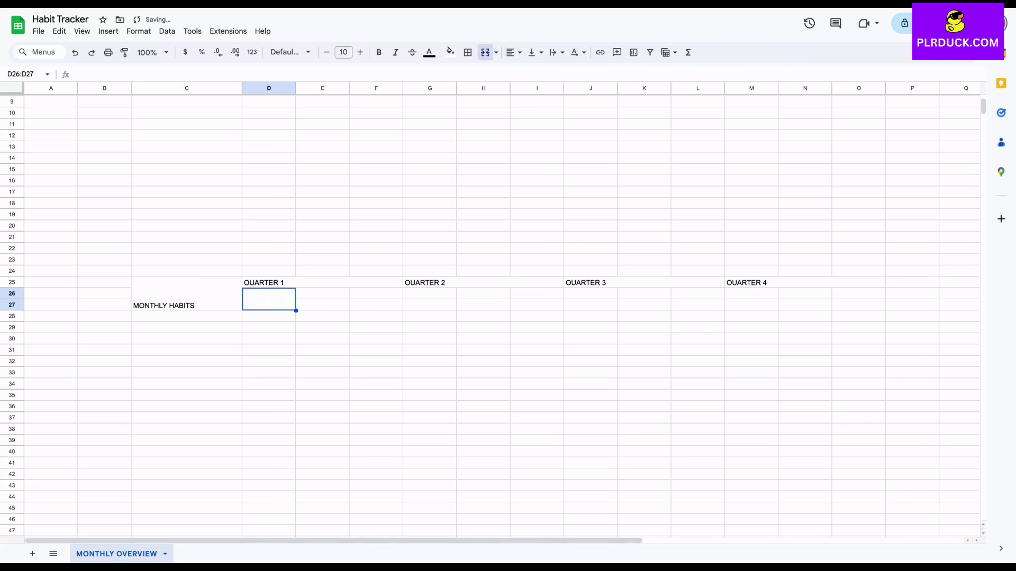
key(Right)
key(shift+Down)
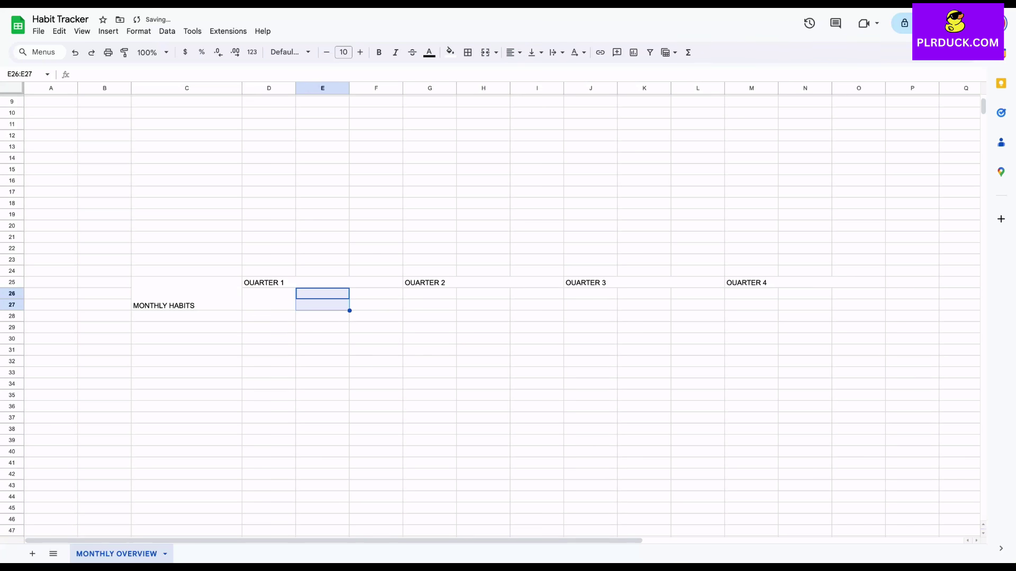
click(485, 53)
key(Right)
key(shift+Down)
click(486, 53)
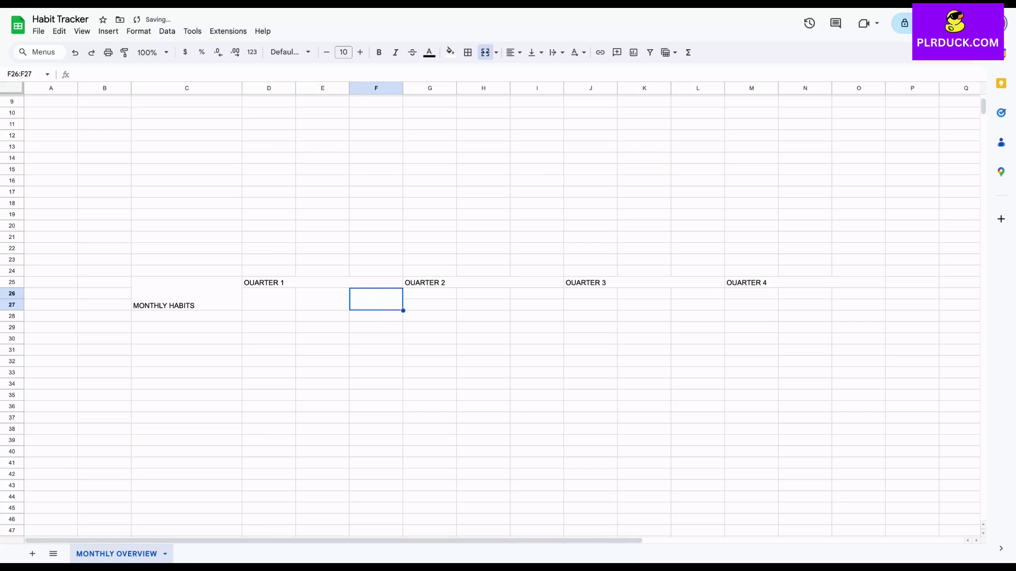
key(Right)
key(shift+Down)
click(485, 52)
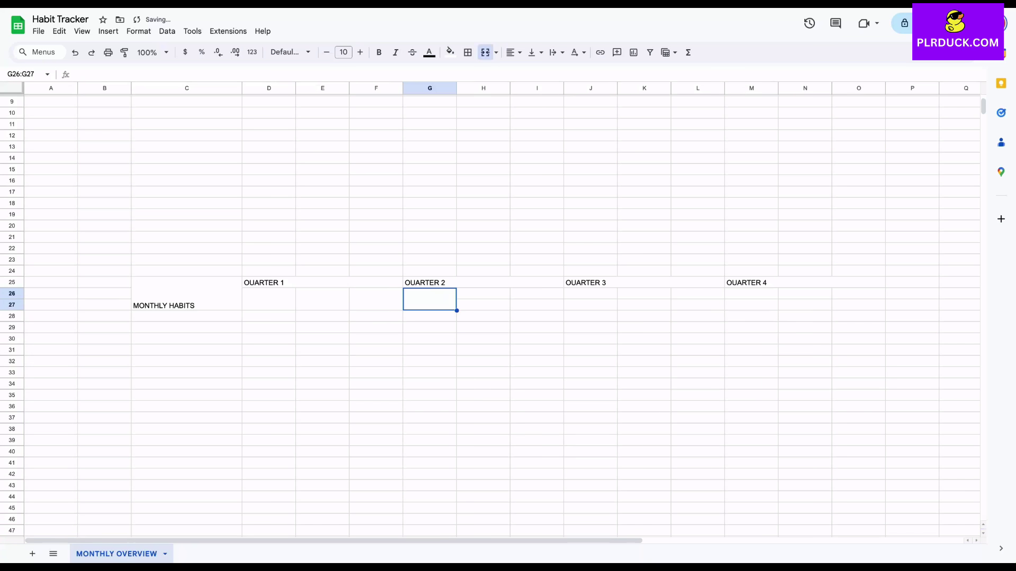
key(Right)
key(shift+Down)
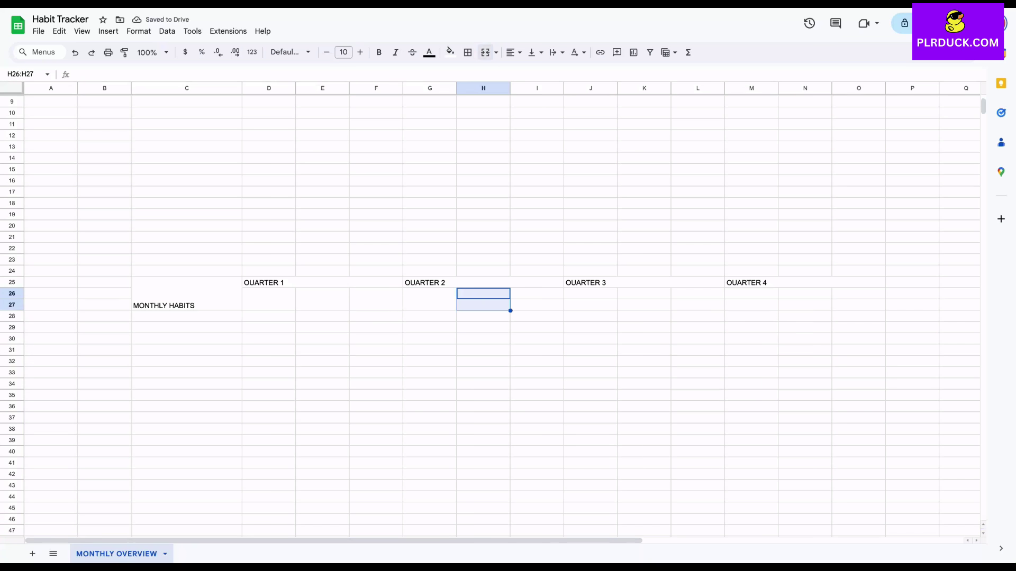
click(486, 52)
key(Right)
key(shift+Down)
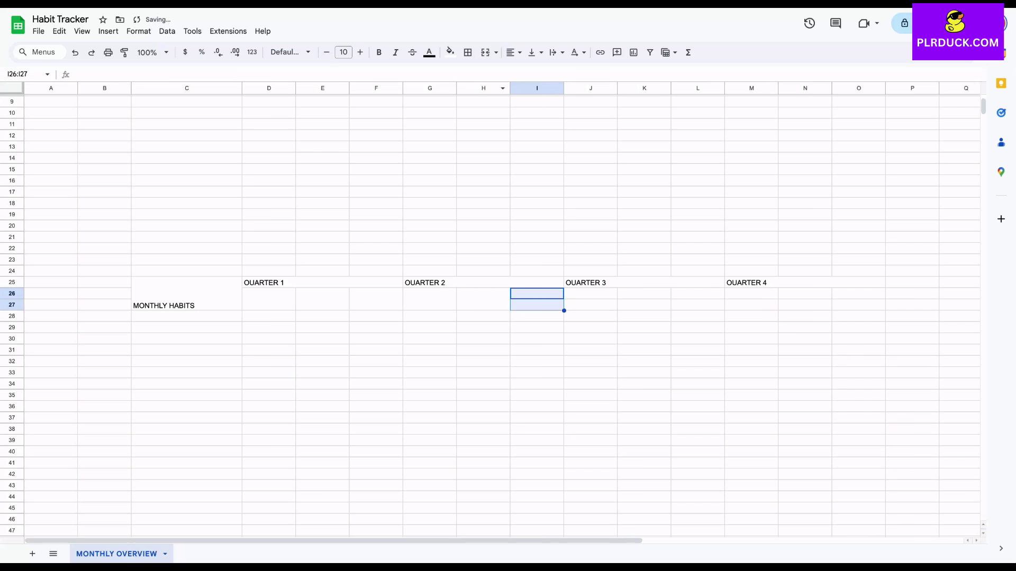
click(485, 52)
key(Right)
key(shift+Down)
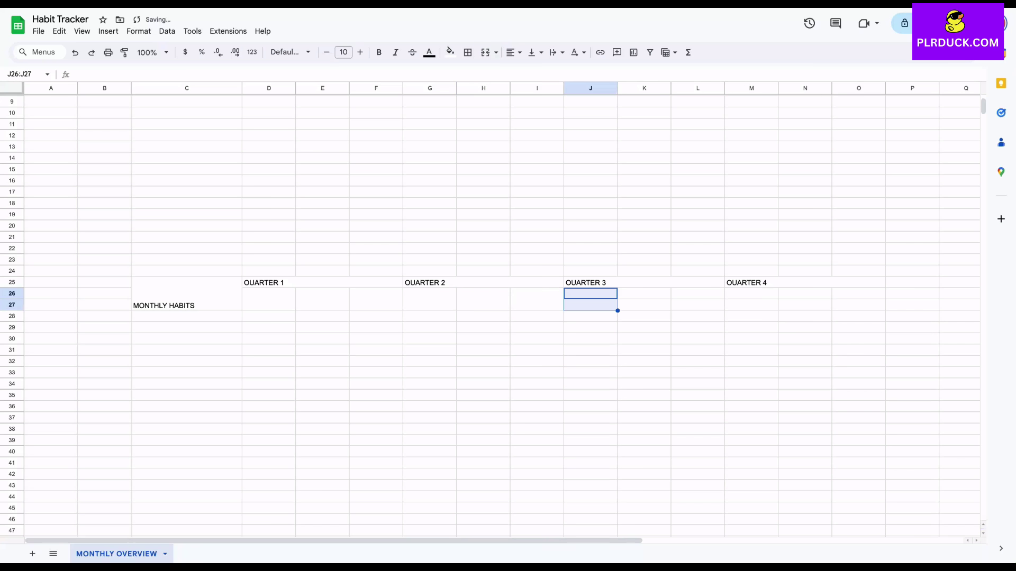
click(485, 52)
key(Right)
key(shift+Down)
click(485, 52)
key(Right)
key(shift+Down)
click(485, 52)
key(Right)
key(shift+Down)
click(485, 52)
key(Right)
key(shift+Down)
click(485, 52)
key(Right)
key(shift+Down)
click(486, 52)
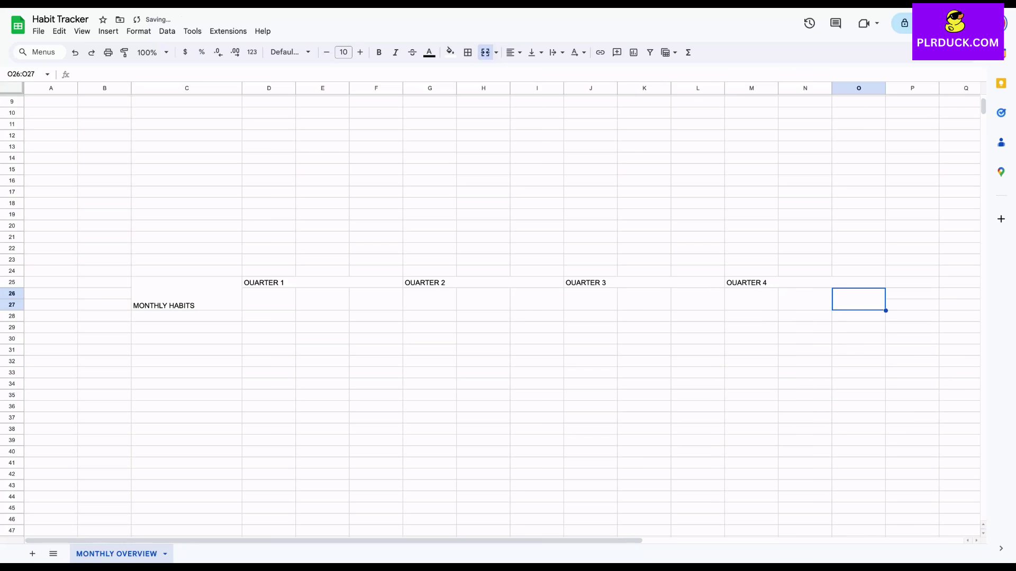
Enter JAN in the merged cell D26 and autofill the months across to DEC in column O.
click(269, 300)
text(JAN)
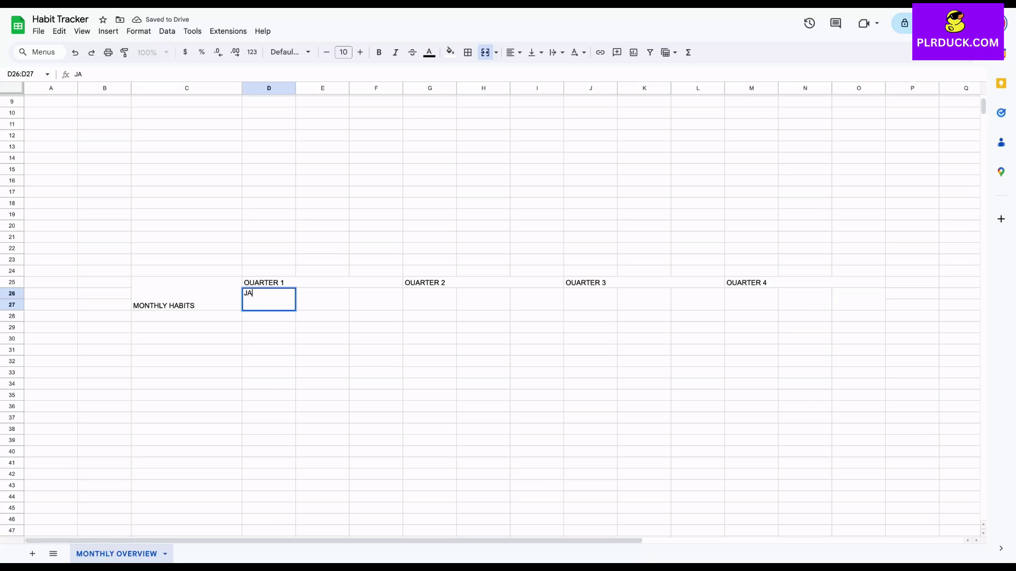
key(Tab)
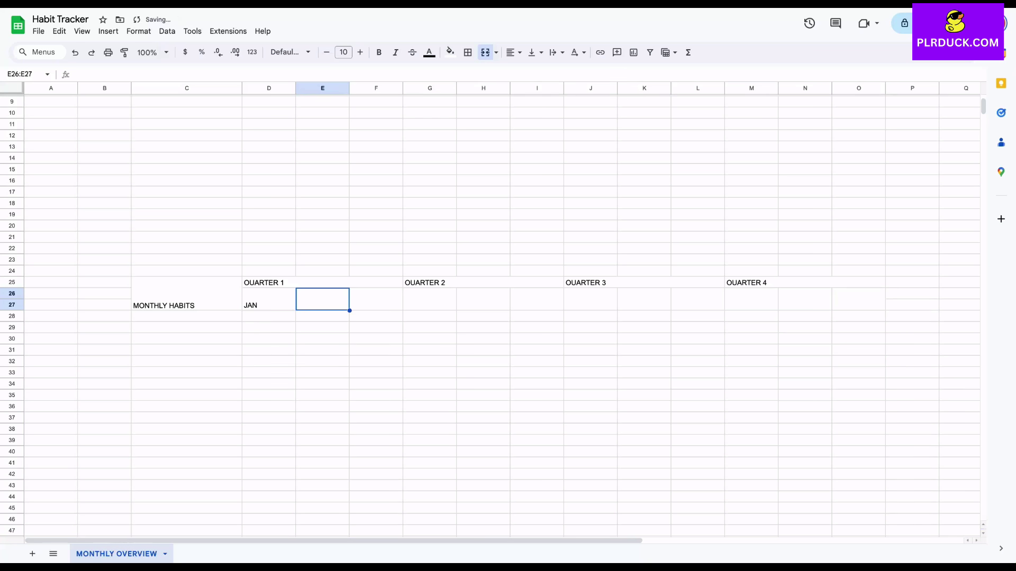
click(269, 299)
drag(296, 311, 859, 306)
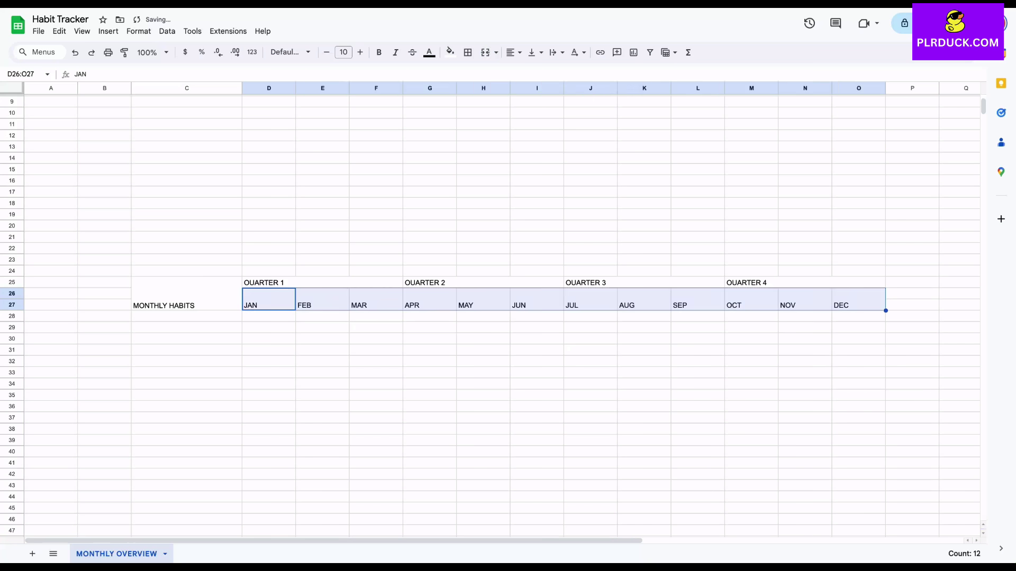
click(591, 338)
Set the header block C25:O27 to font size 12 and make it bold.
drag(187, 295, 858, 303)
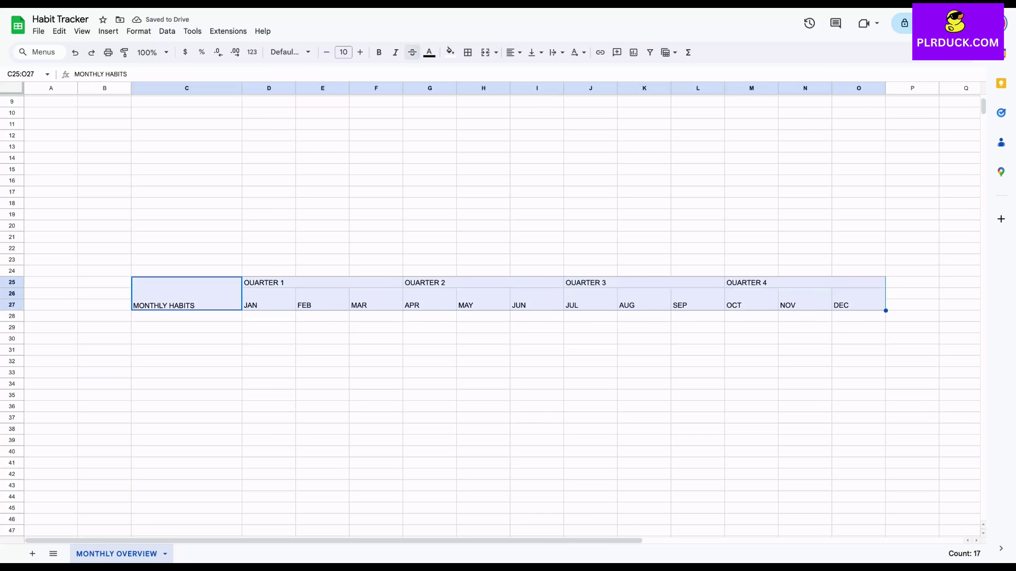
click(360, 52)
click(360, 53)
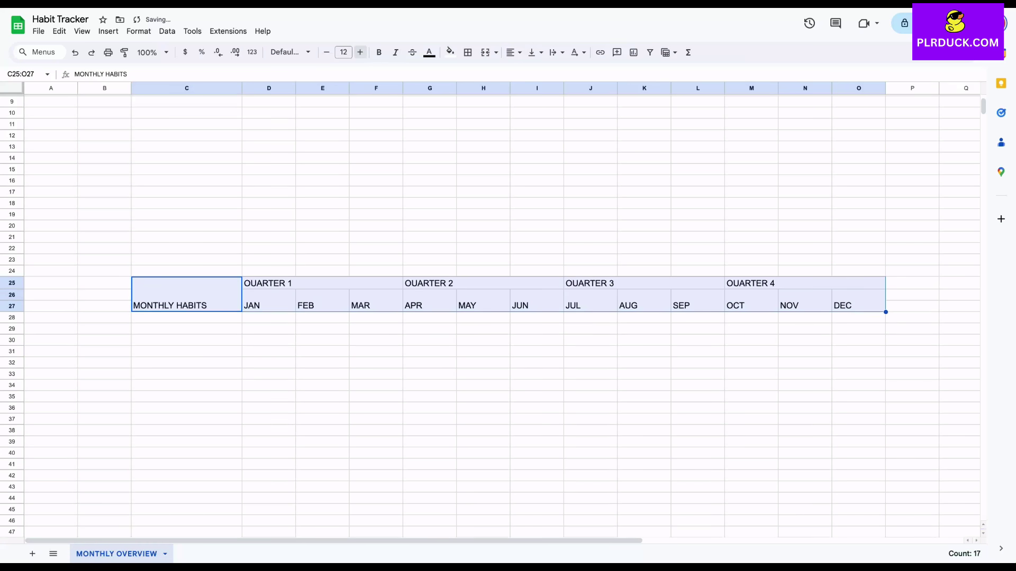
click(379, 52)
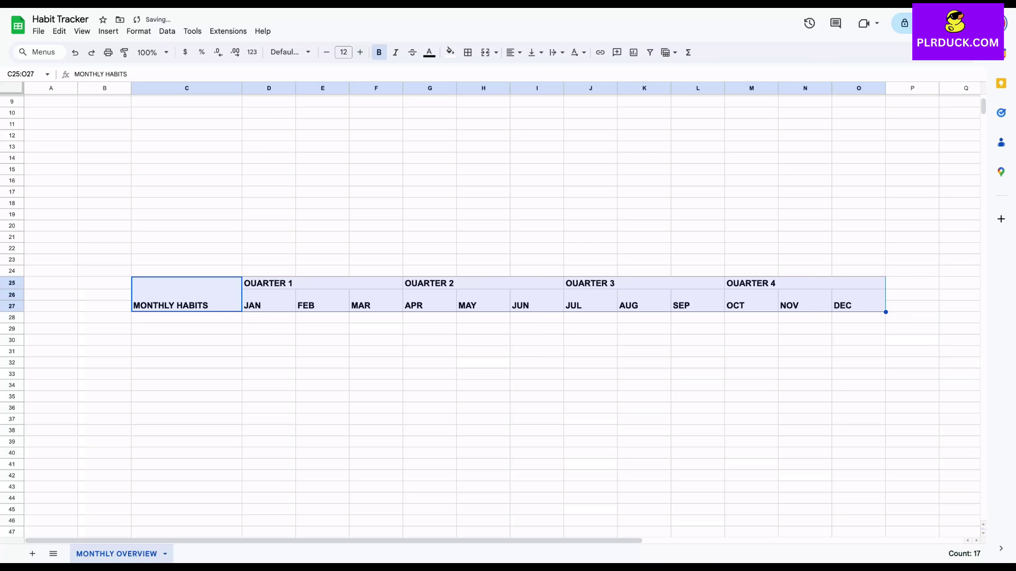
Centre the headings in C25:O27 horizontally and vertically.
click(512, 52)
click(531, 72)
click(532, 52)
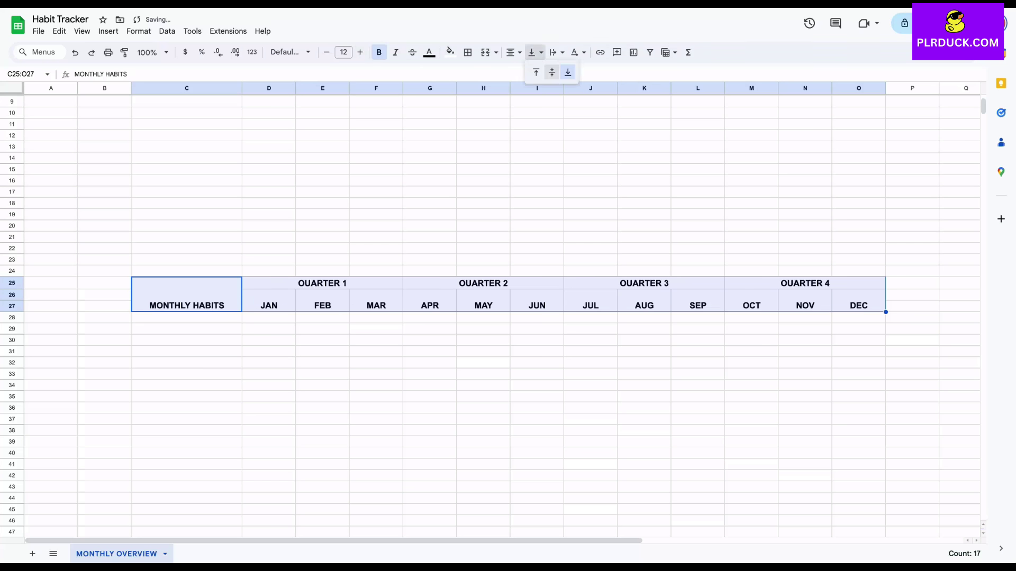
click(551, 72)
click(269, 351)
Fill the MONTHLY HABITS heading cell with the custom green and make its text white.
click(187, 295)
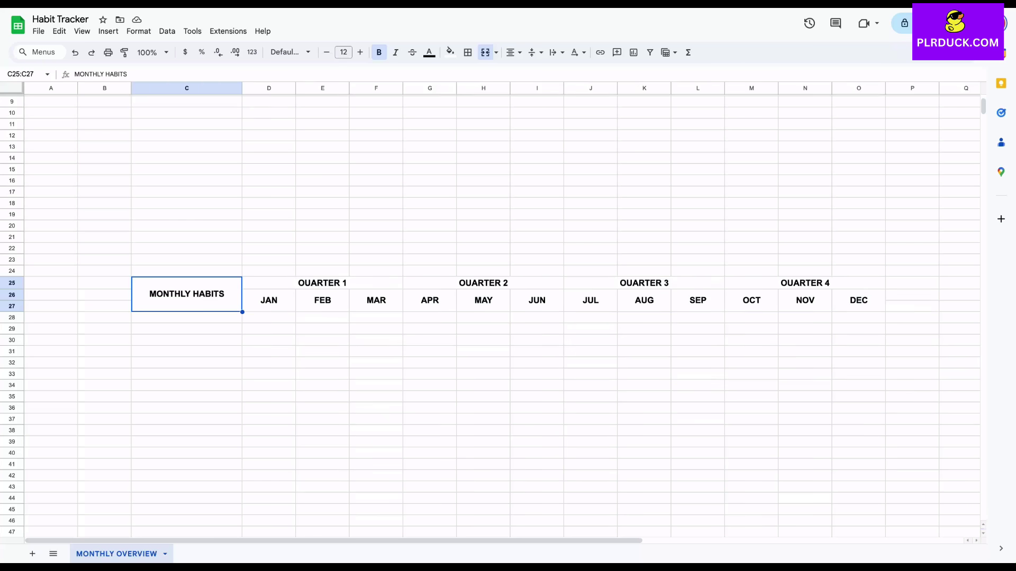
click(450, 52)
click(455, 227)
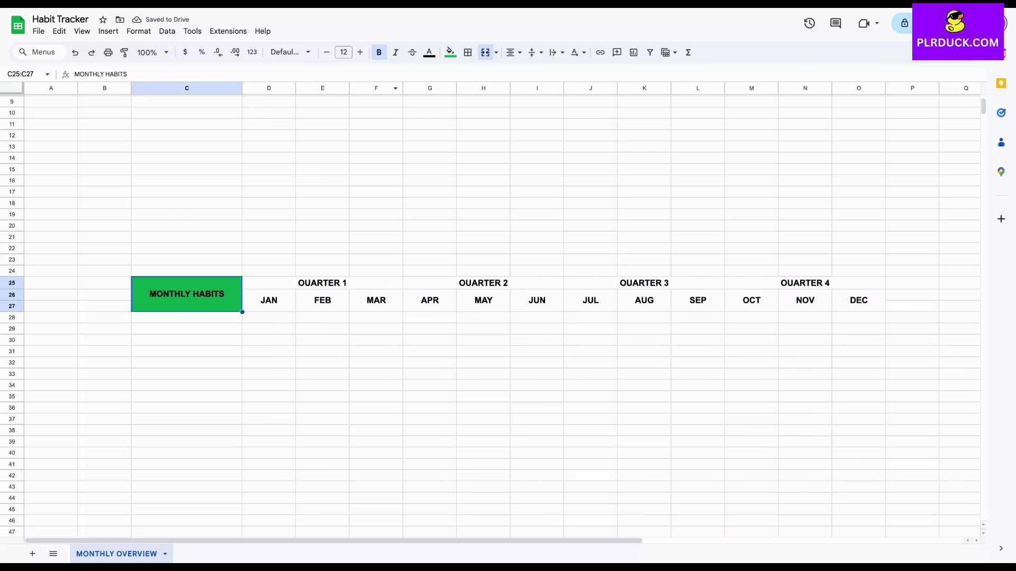
click(429, 52)
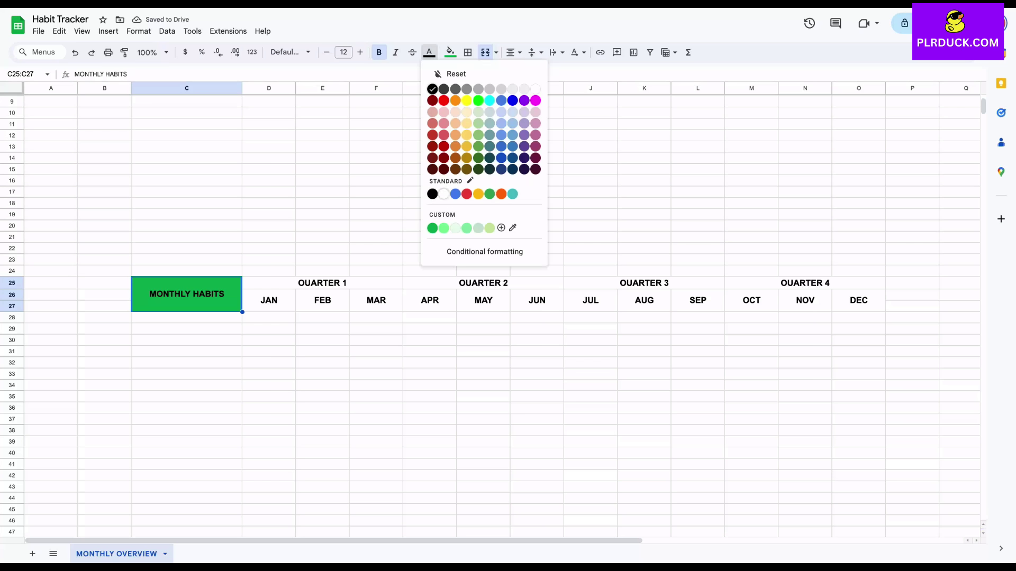
click(443, 194)
click(322, 283)
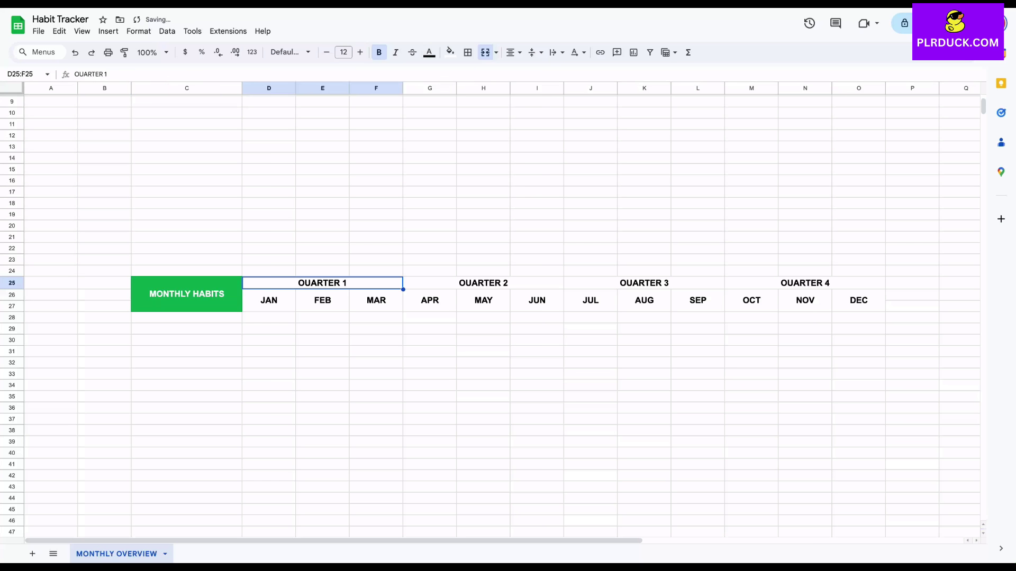
Fill the QUARTER 1 block D25:F27 with the bright light green from the custom colours.
key(shift+Down)
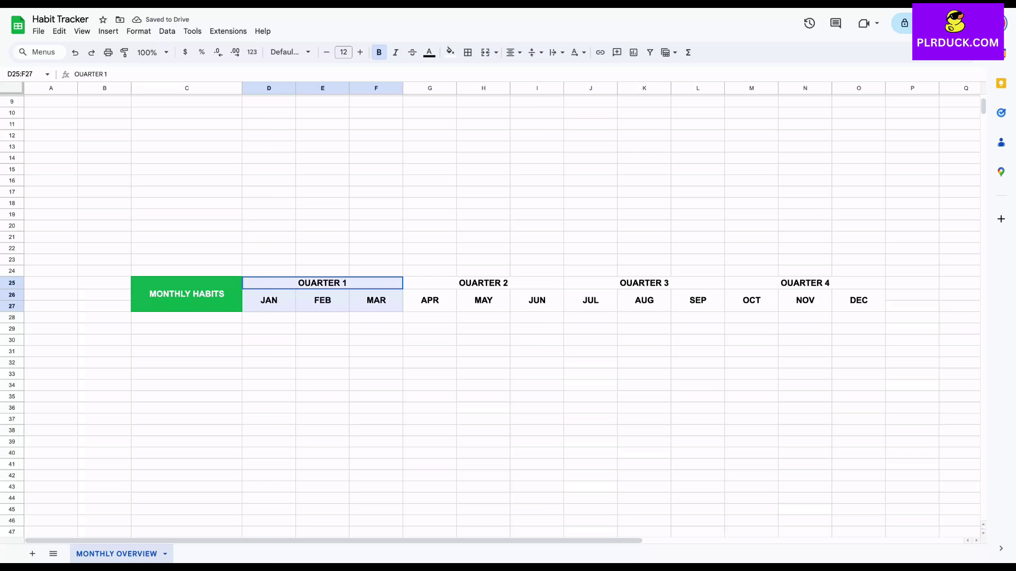
click(450, 52)
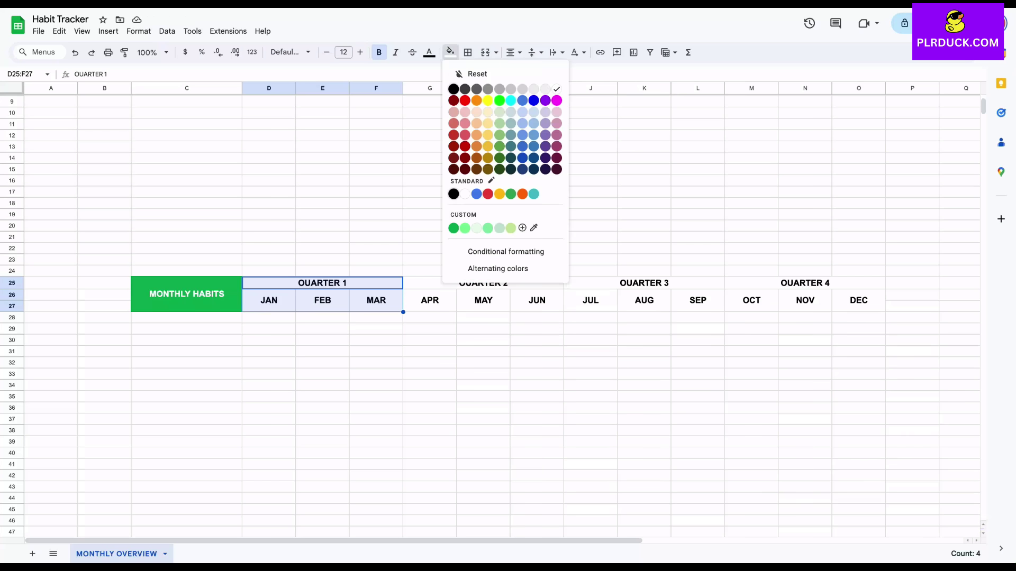
click(488, 228)
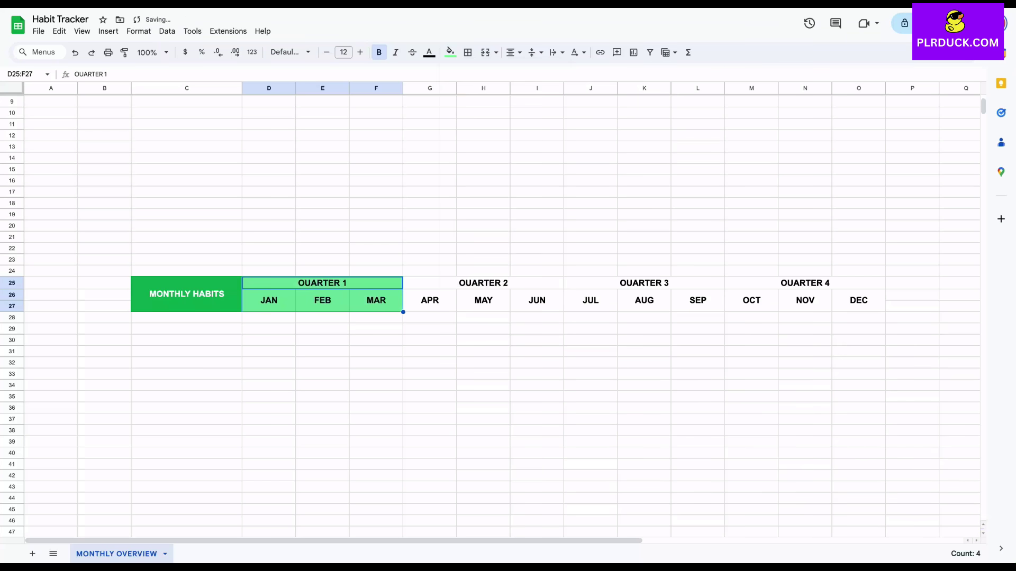
Fill the QUARTER 2 block G25:I27 with the same bright custom green as QUARTER 1.
key(Right)
key(shift+Down)
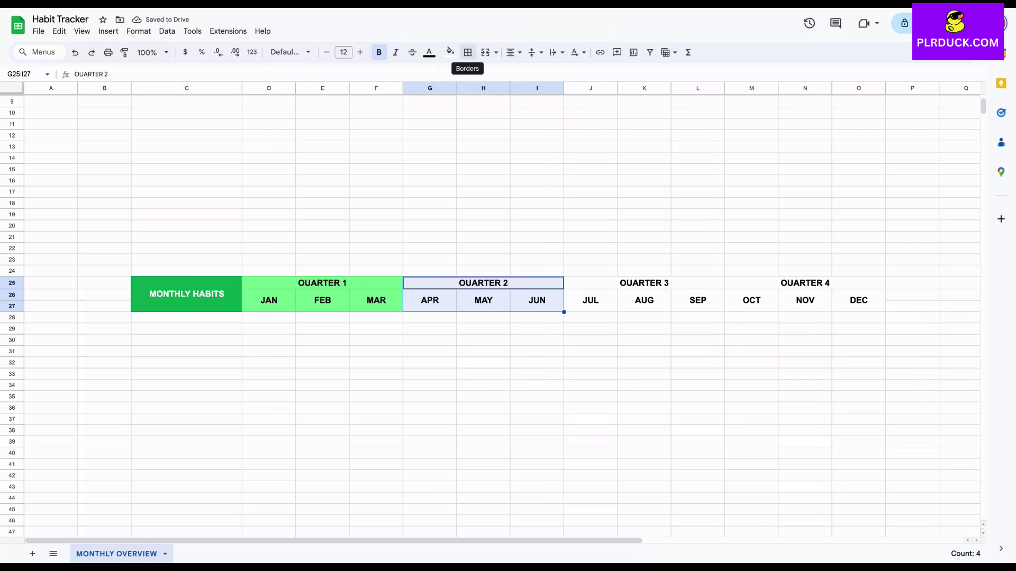
click(450, 51)
click(465, 228)
key(Right)
key(shift+Down)
Fill the QUARTER 2 block G25:I27 with the softer mint green from the custom colours.
key(Left)
key(shift+Down)
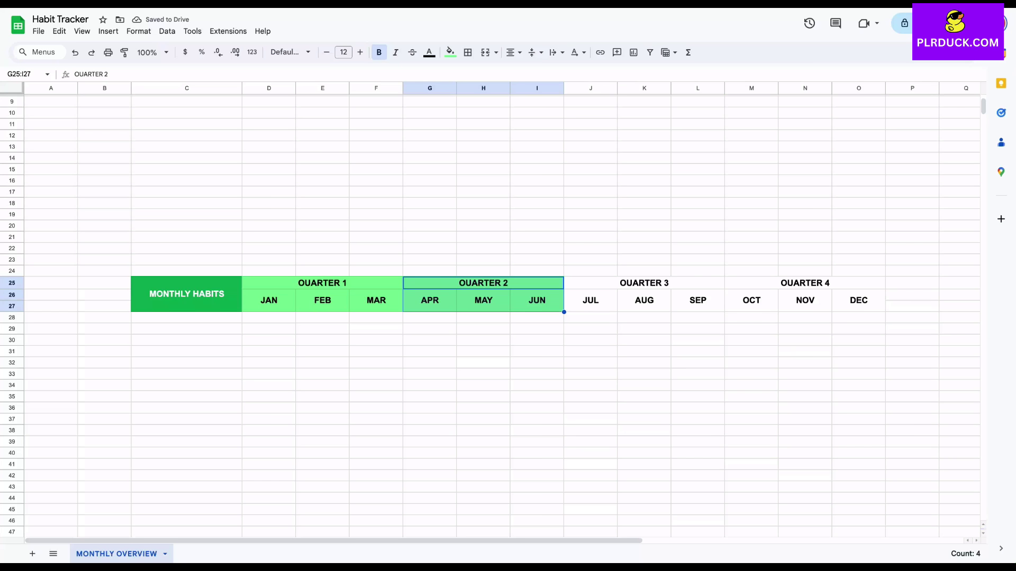
click(450, 52)
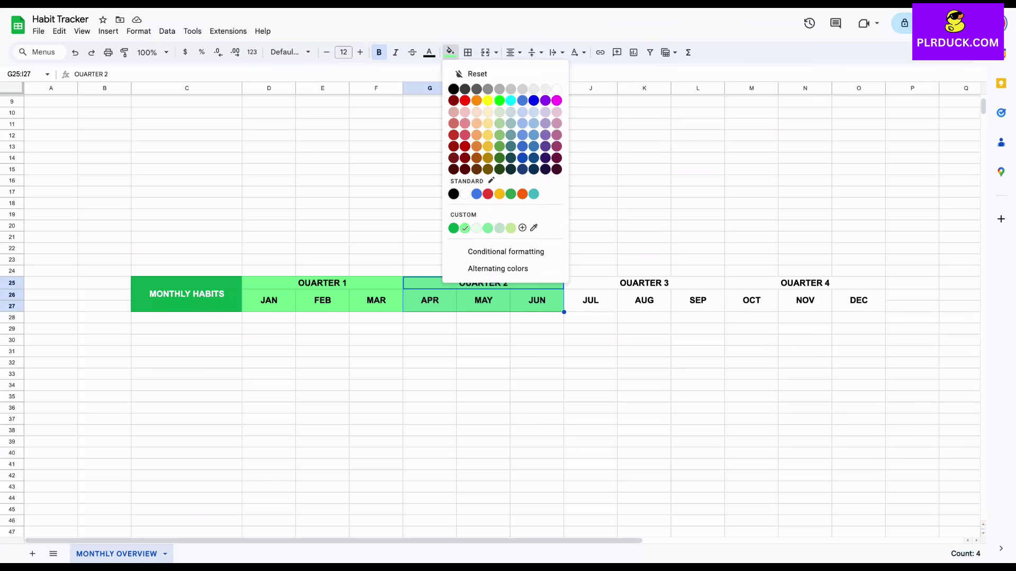
click(487, 228)
Fill the QUARTER 3 block J25:L27 with the yellowish green from the custom colours.
key(Right)
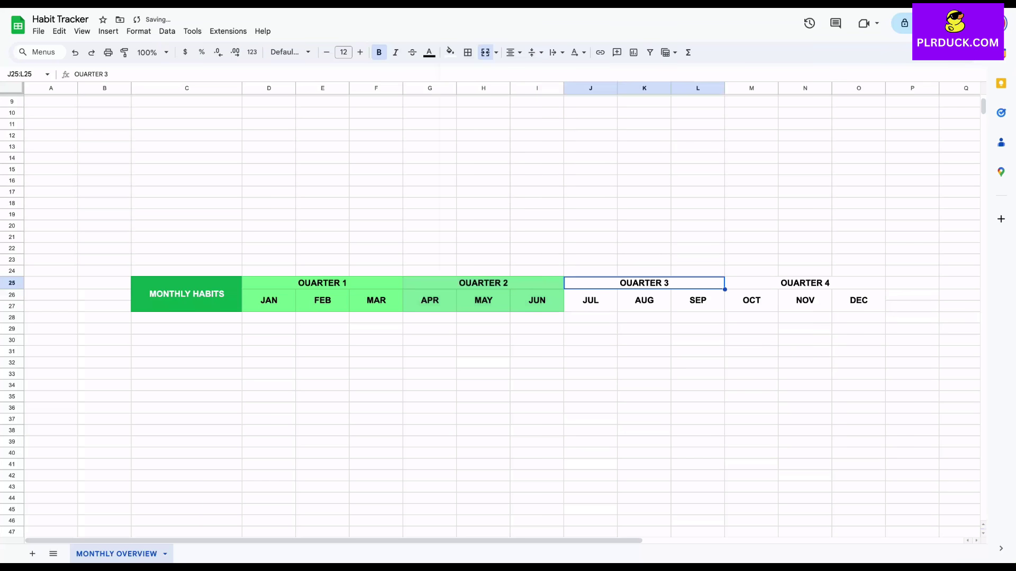
key(shift+Down)
click(450, 51)
click(510, 228)
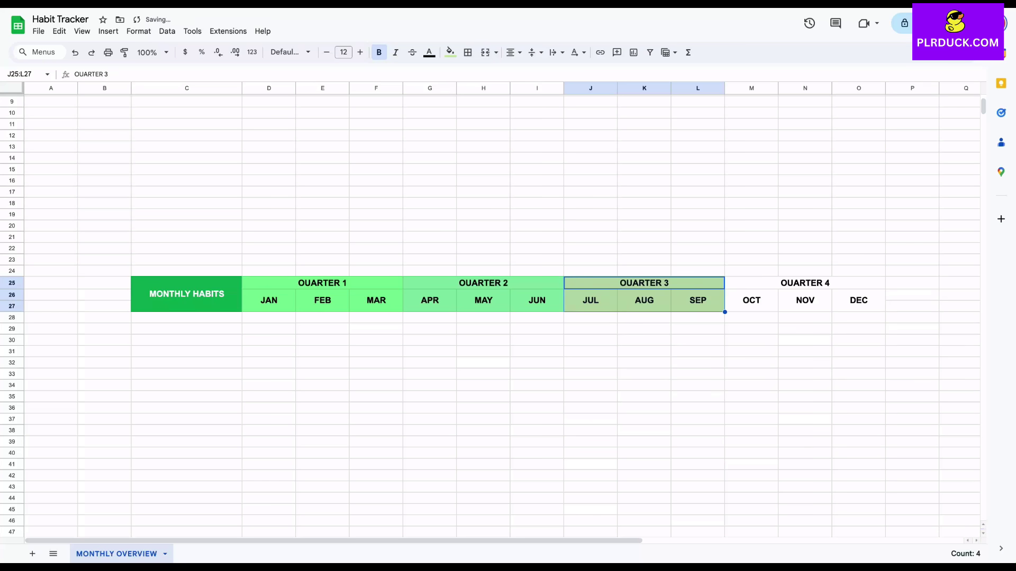
Fill the QUARTER 4 block M25:O27 with a muted light green from the standard palette.
key(Right)
key(shift+Down)
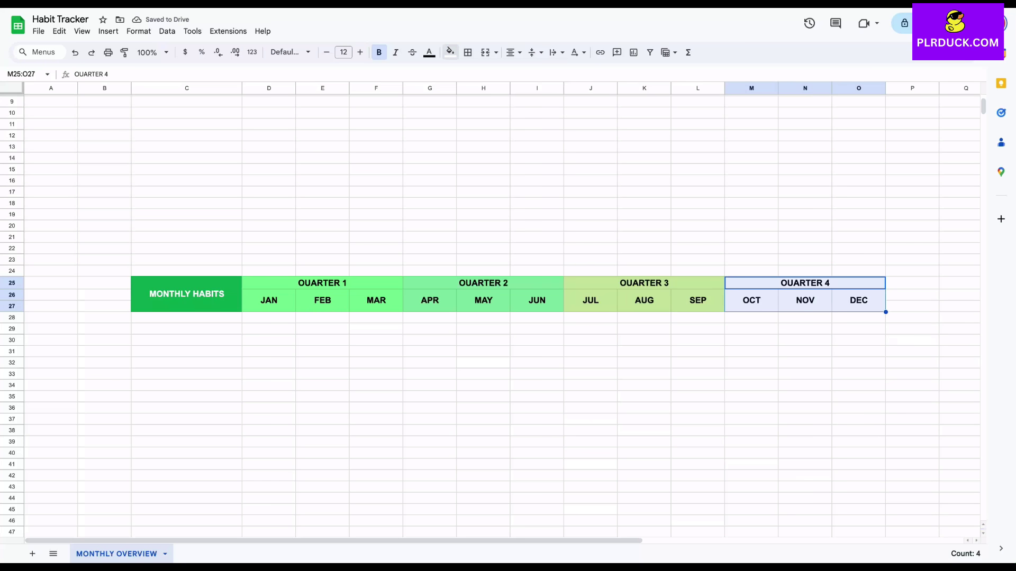
click(450, 51)
click(501, 132)
click(483, 363)
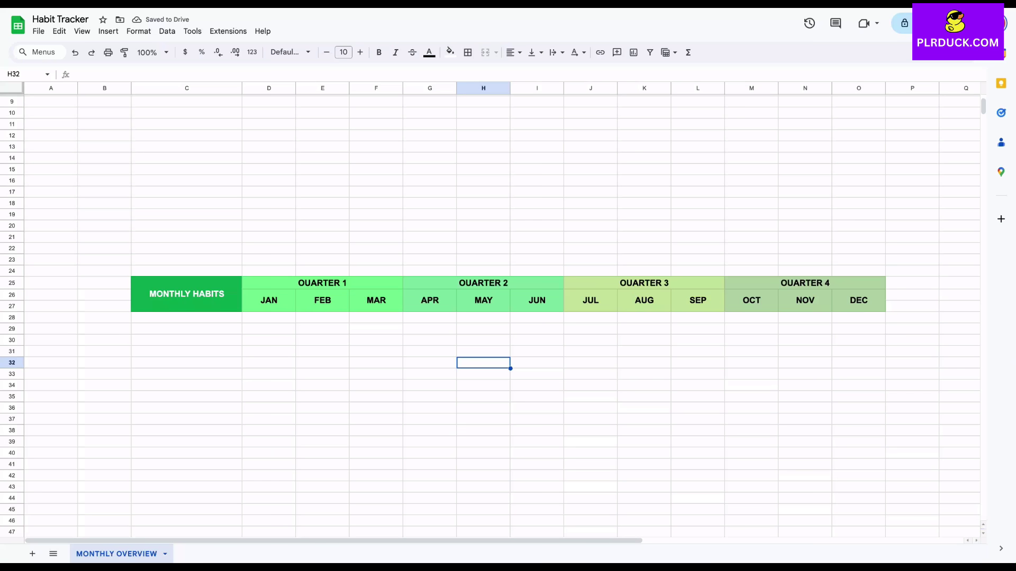
Enter the habits EXERCISE, READ BOOKS and DRINK MORE WATER in cells C28 to C30.
scroll(490, 311, down, 2)
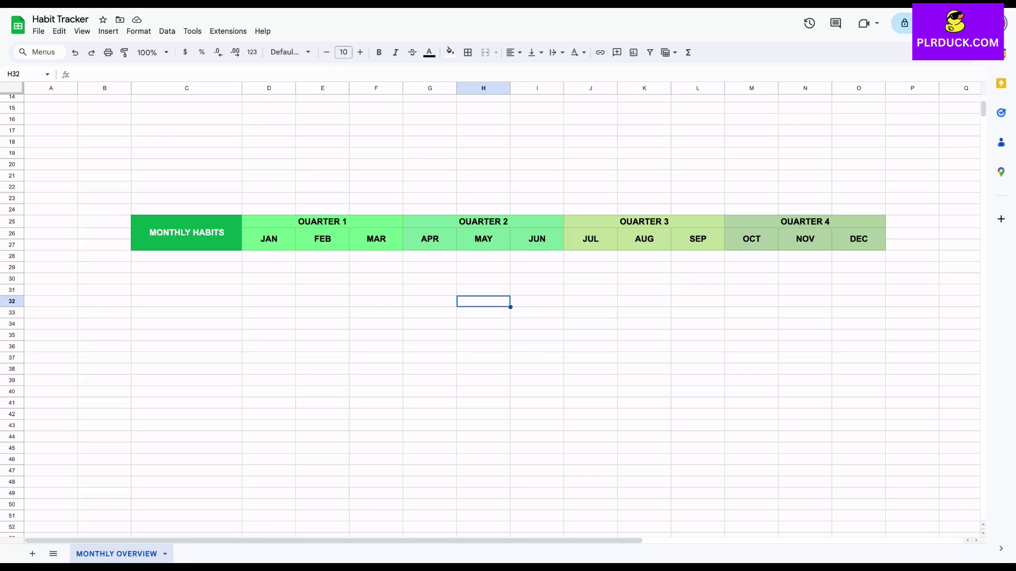
click(187, 257)
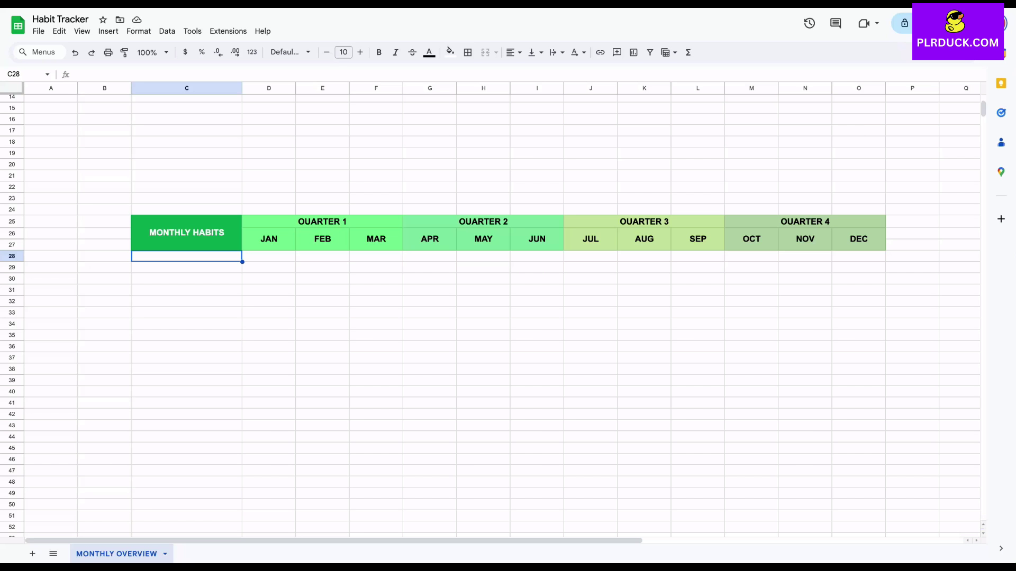
text(E)
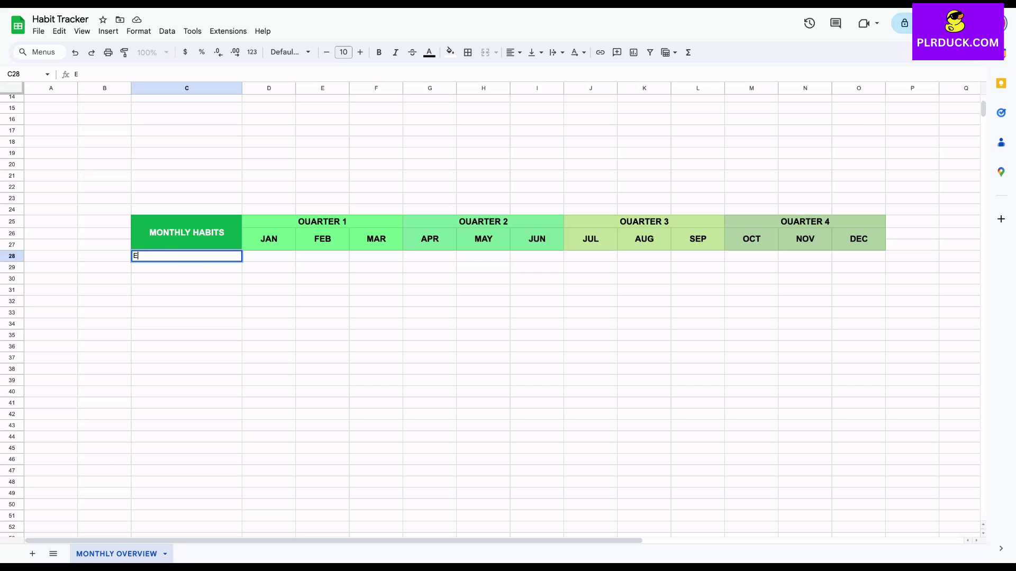
text(XERCISE)
key(Return)
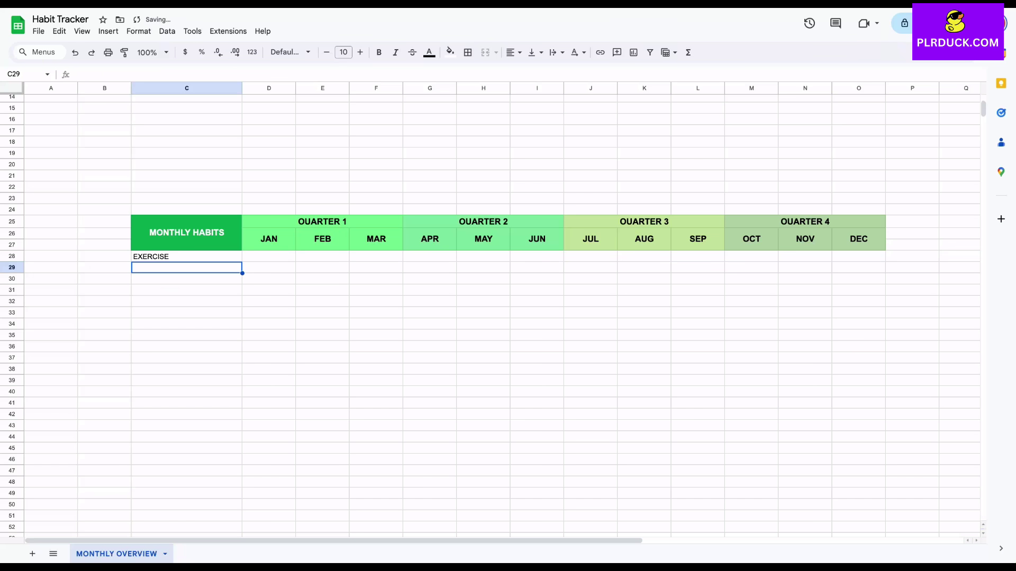
text(READ BOOKS)
key(Return)
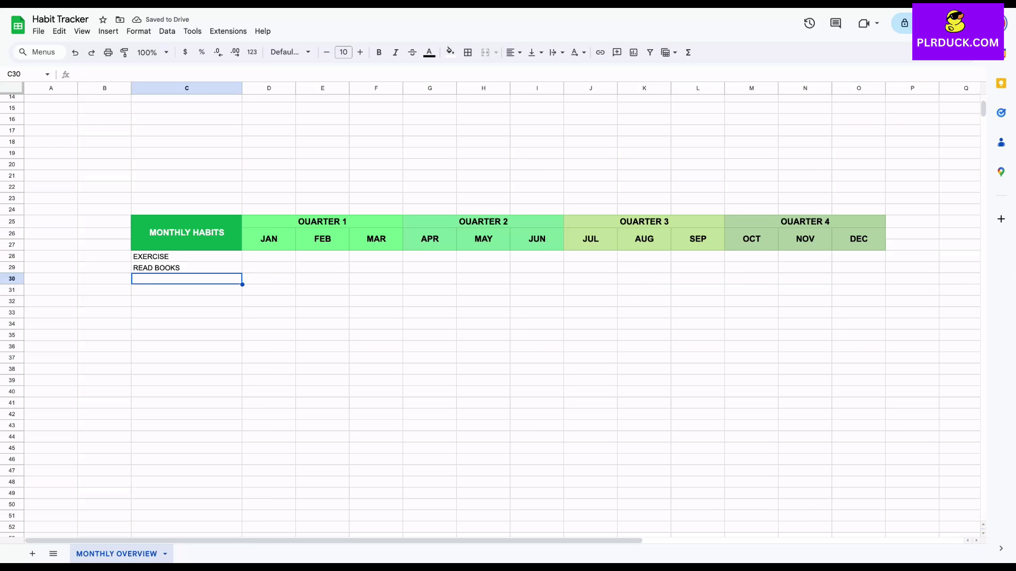
text(DRI)
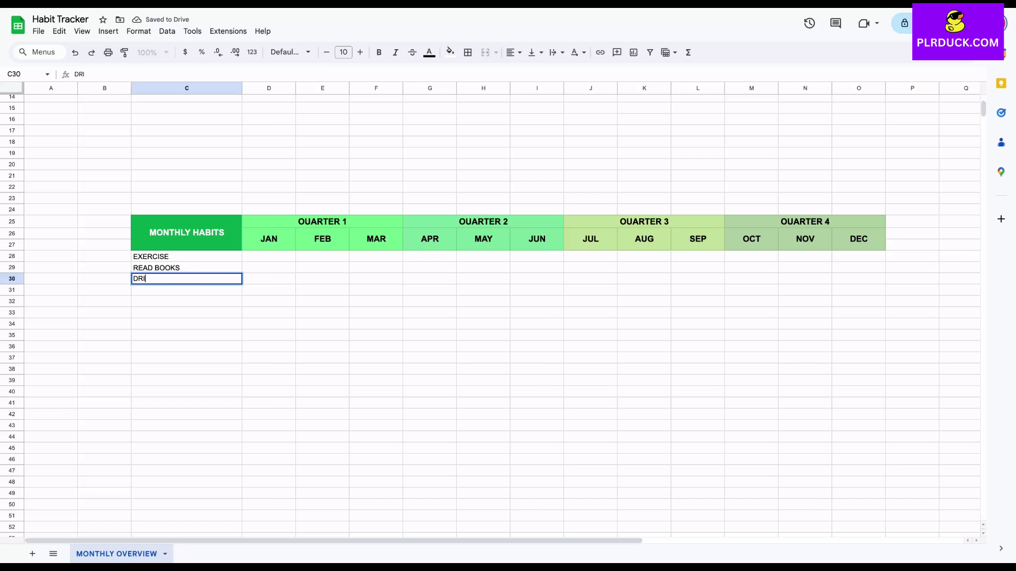
text(NK MORE WATER)
key(Return)
Add the habits DO YOGA and LEARN NEW SKILL in cells C31 and C32.
text(ME)
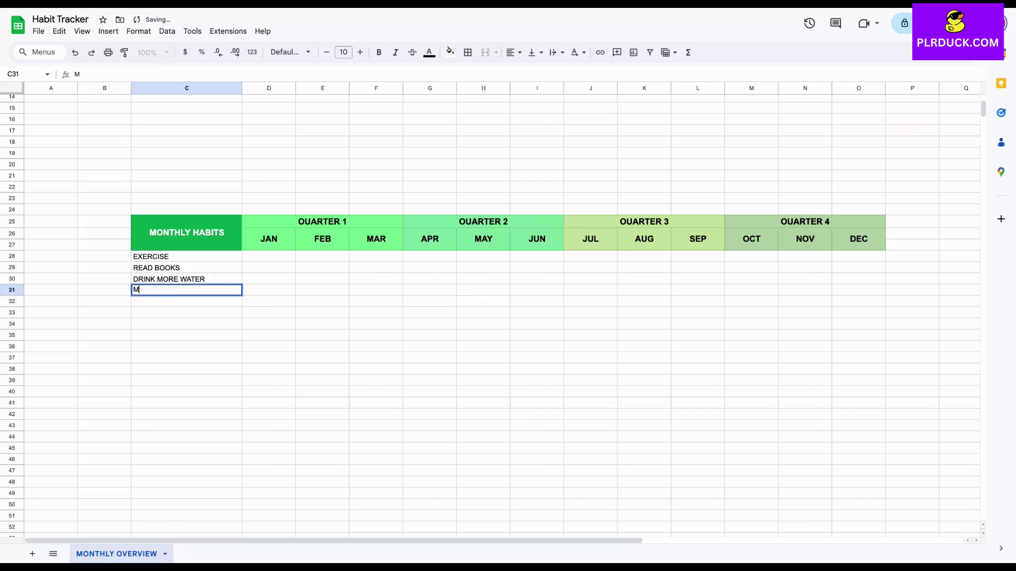
key(BackSpace)
key(BackSpace)
text(DO YOGA)
key(Return)
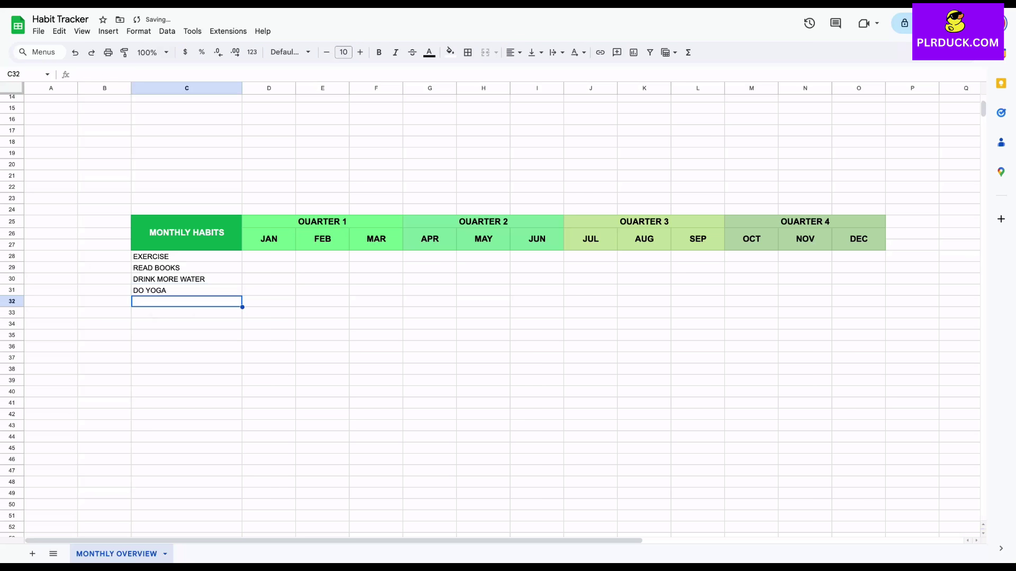
text(LEARN)
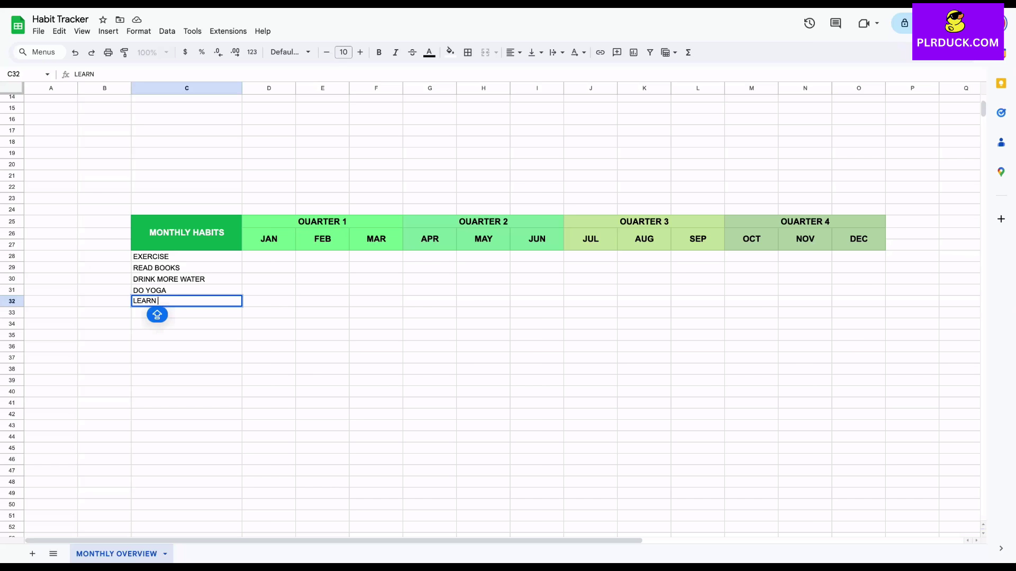
text( NEW SKILL)
key(Return)
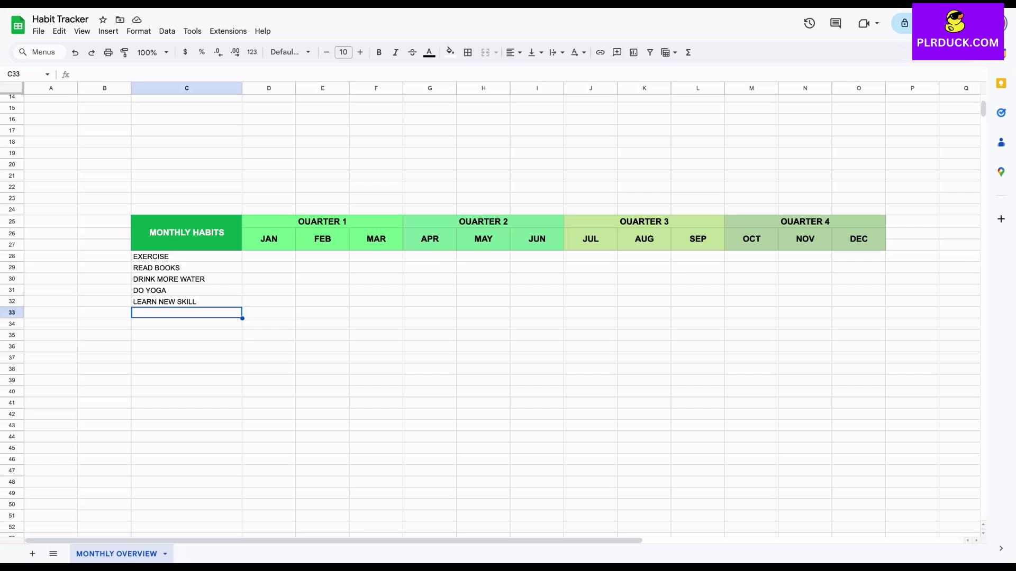
Centre the contents of the whole column C horizontally.
drag(186, 256, 186, 241)
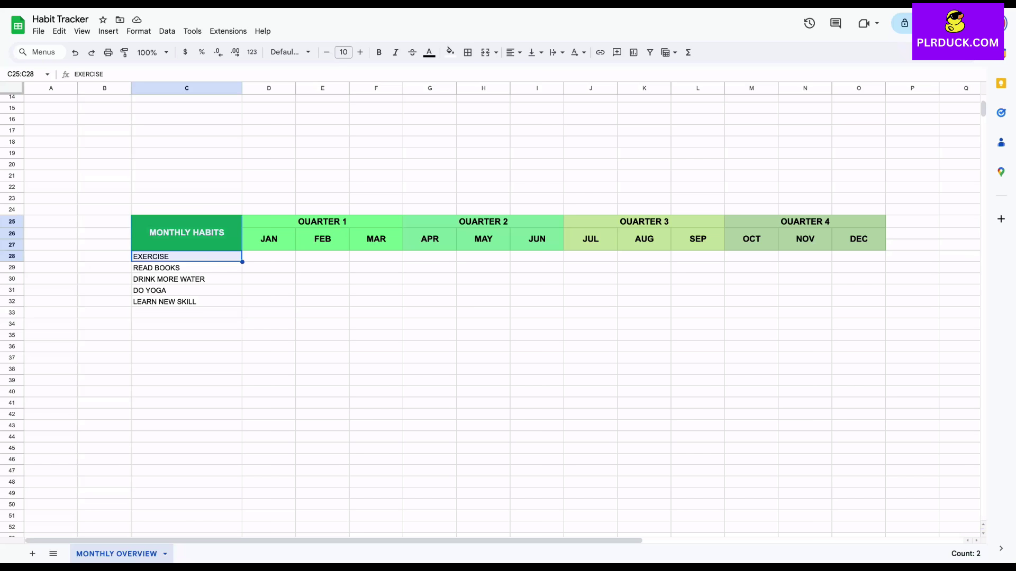
click(187, 88)
click(511, 52)
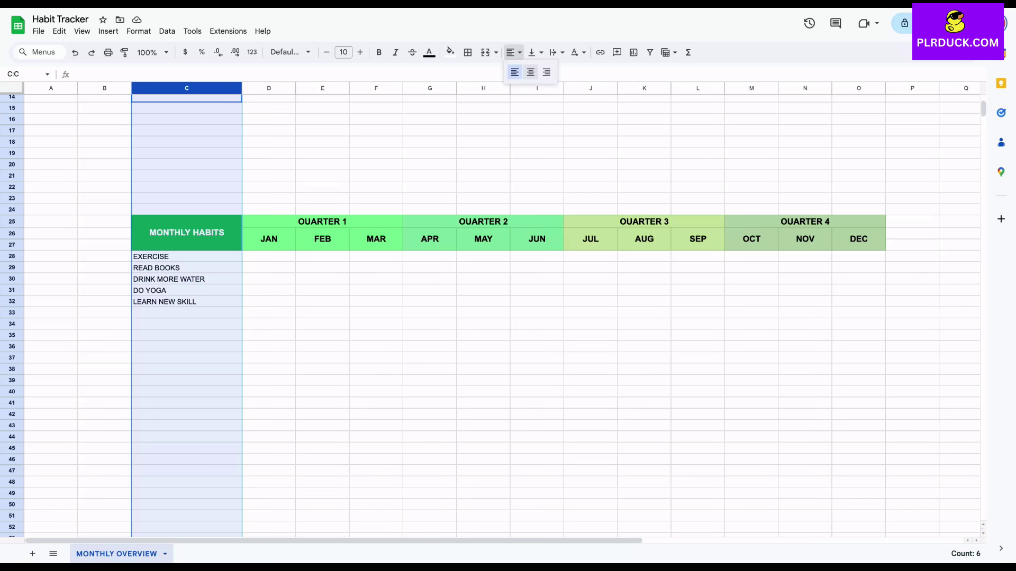
click(524, 71)
click(269, 291)
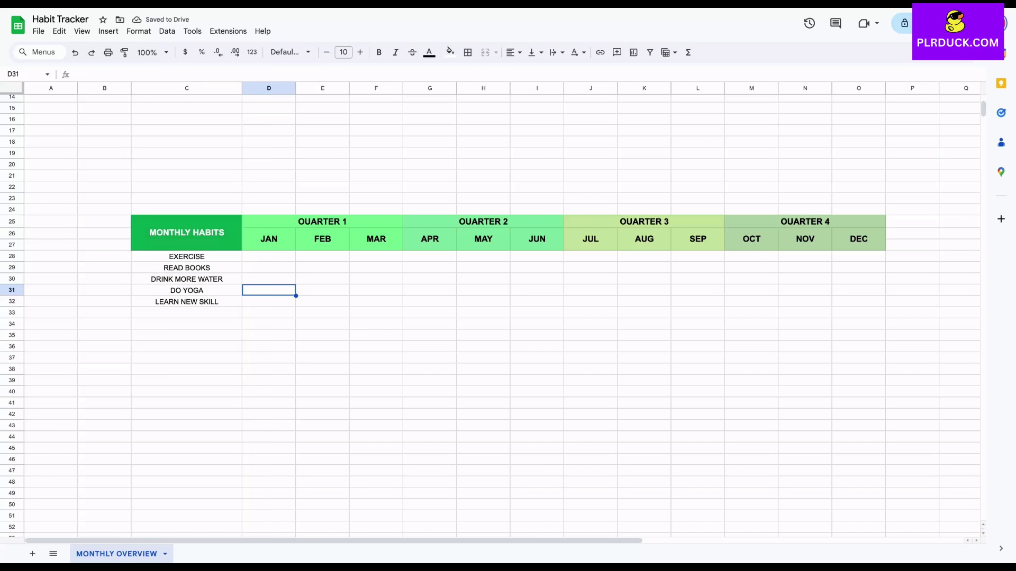
Insert a checkbox in D28 and fill it down the JAN column to D33.
click(268, 256)
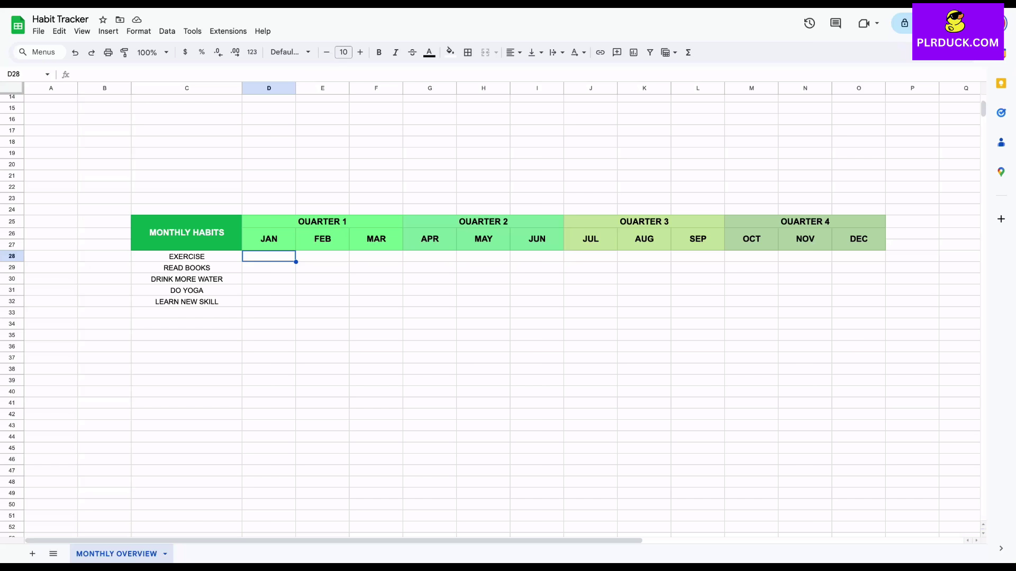
click(108, 31)
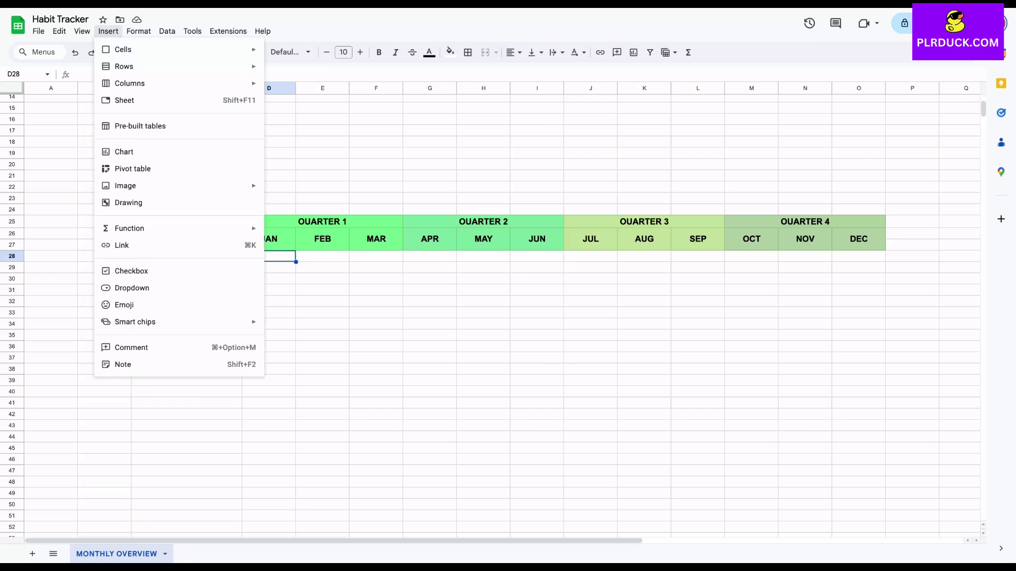
click(131, 271)
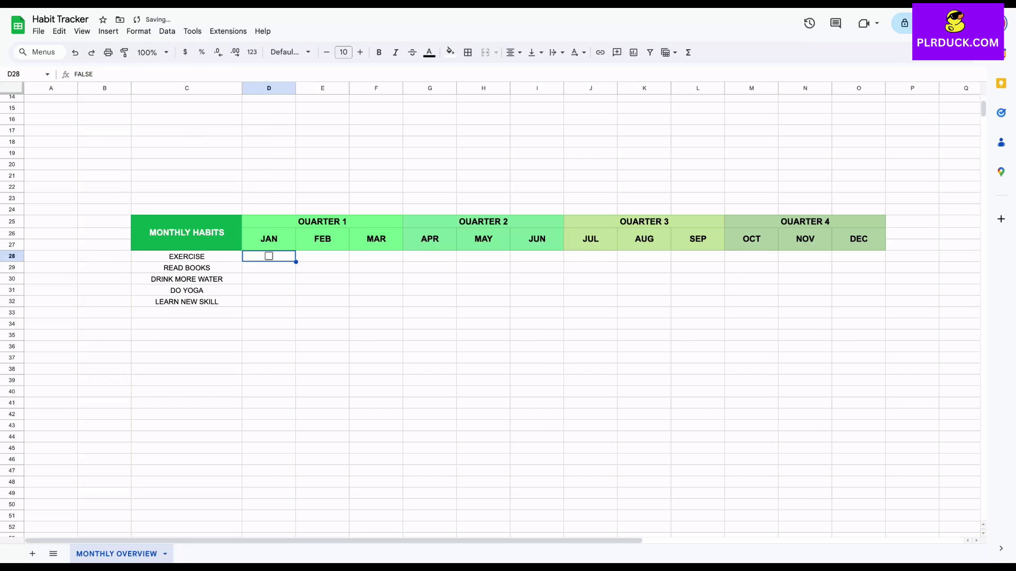
drag(296, 262, 294, 315)
Fill the D28 checkbox across to DEC in column O, then fill that row of checkboxes down to row 35.
click(282, 257)
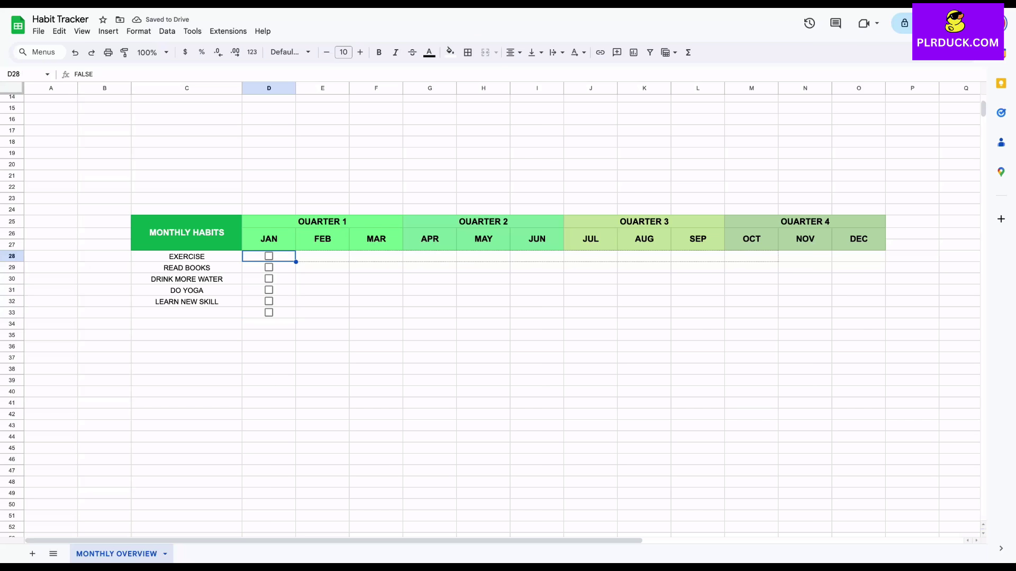
drag(852, 259, 867, 259)
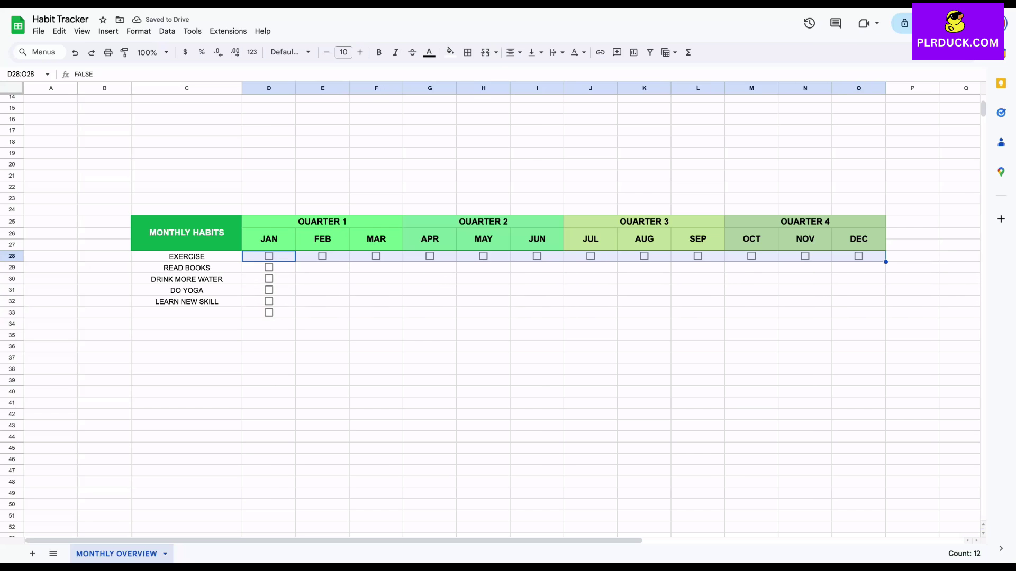
drag(885, 262, 886, 341)
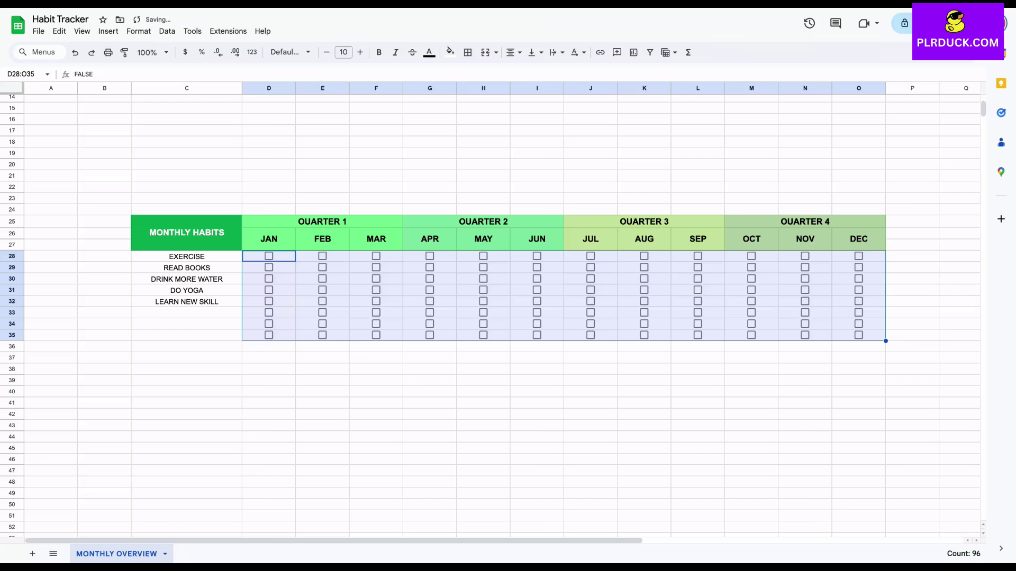
click(591, 425)
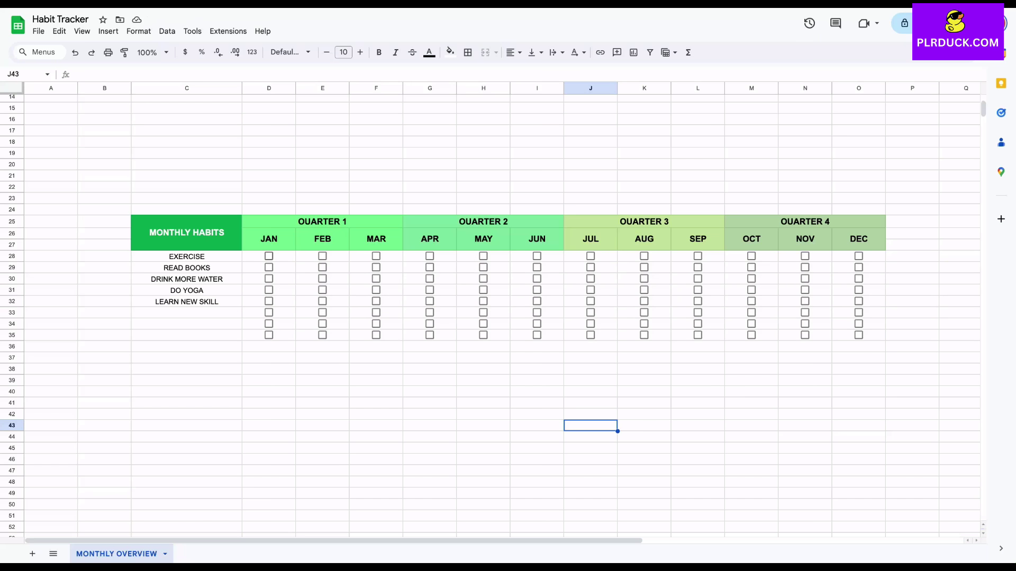
Tick the JAN checkboxes for EXERCISE, DRINK MORE WATER, DO YOGA and LEARN NEW SKILL.
click(269, 256)
click(269, 257)
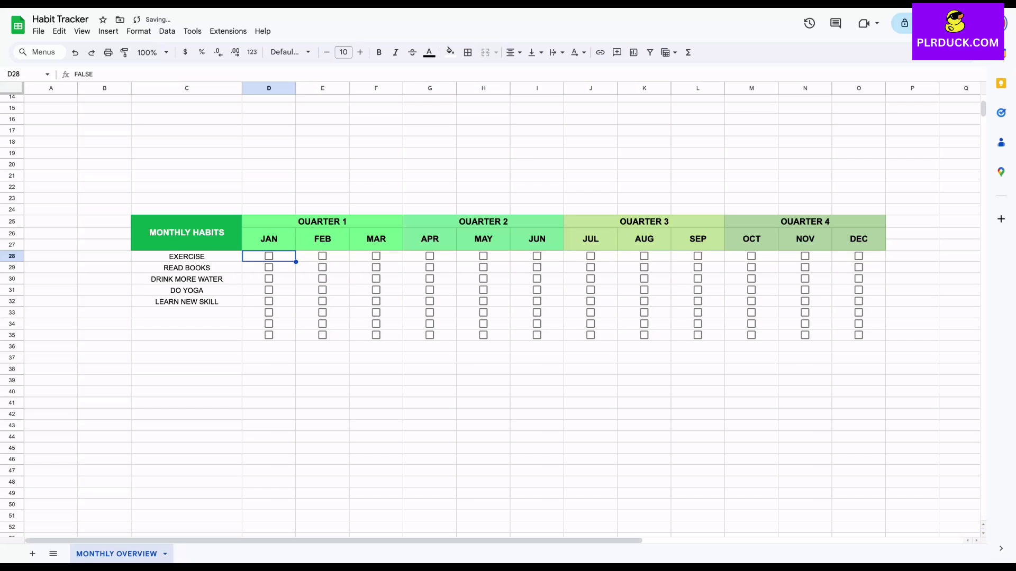
click(269, 256)
click(268, 279)
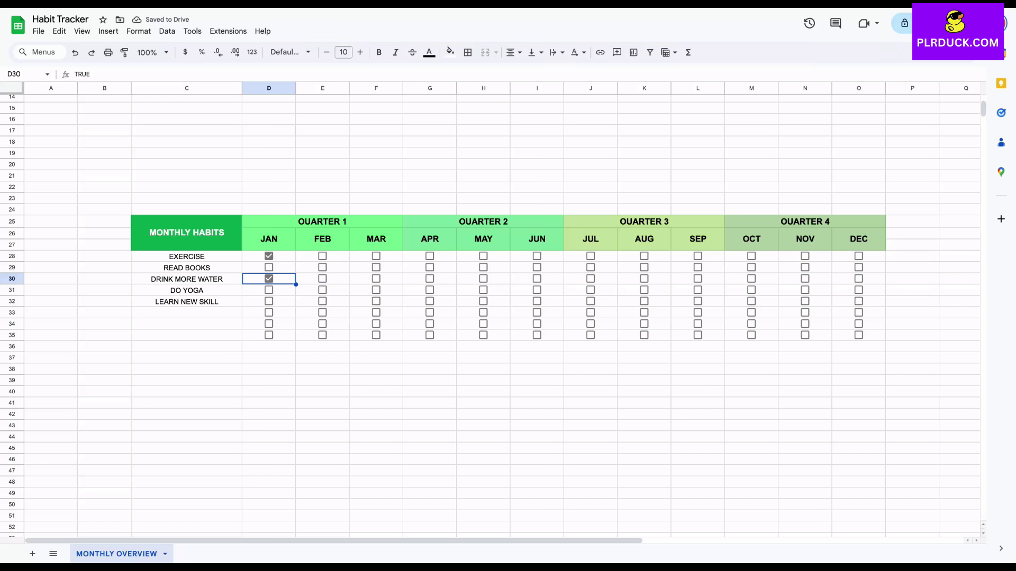
click(269, 302)
click(269, 290)
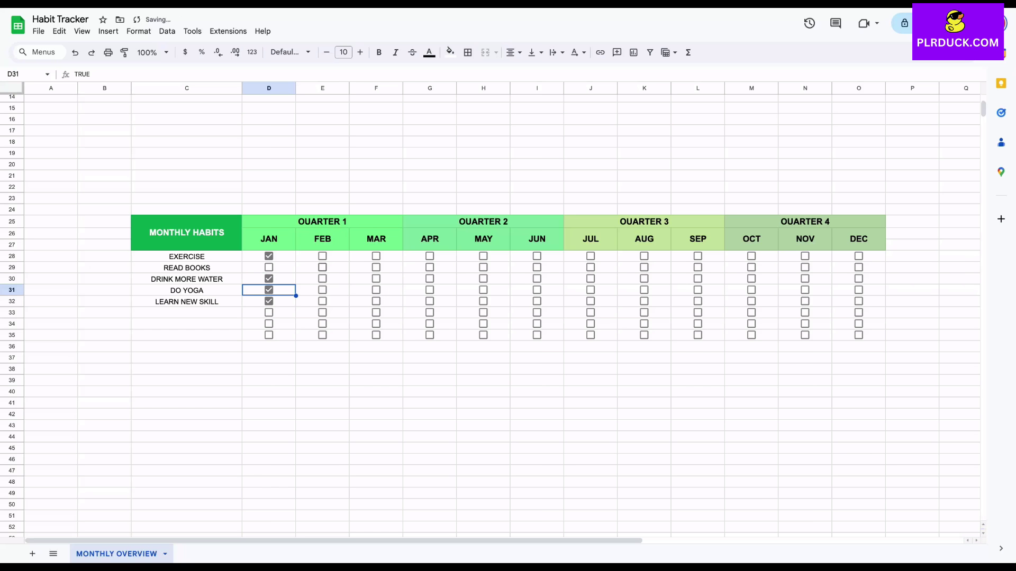
Tick READ BOOKS and DRINK MORE WATER for FEB, and DO YOGA and READ BOOKS for MAR.
click(322, 268)
click(322, 279)
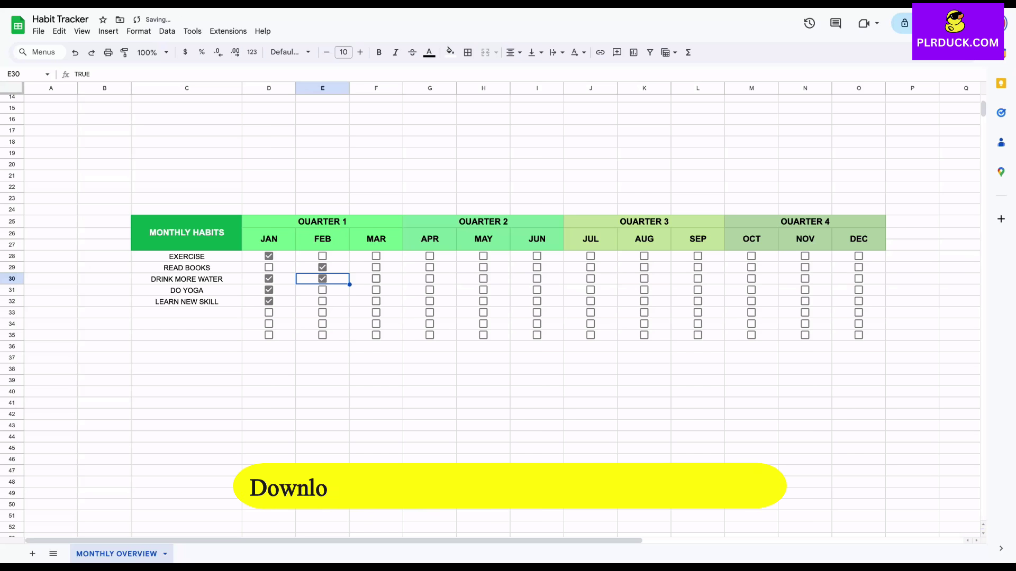
click(376, 290)
click(376, 268)
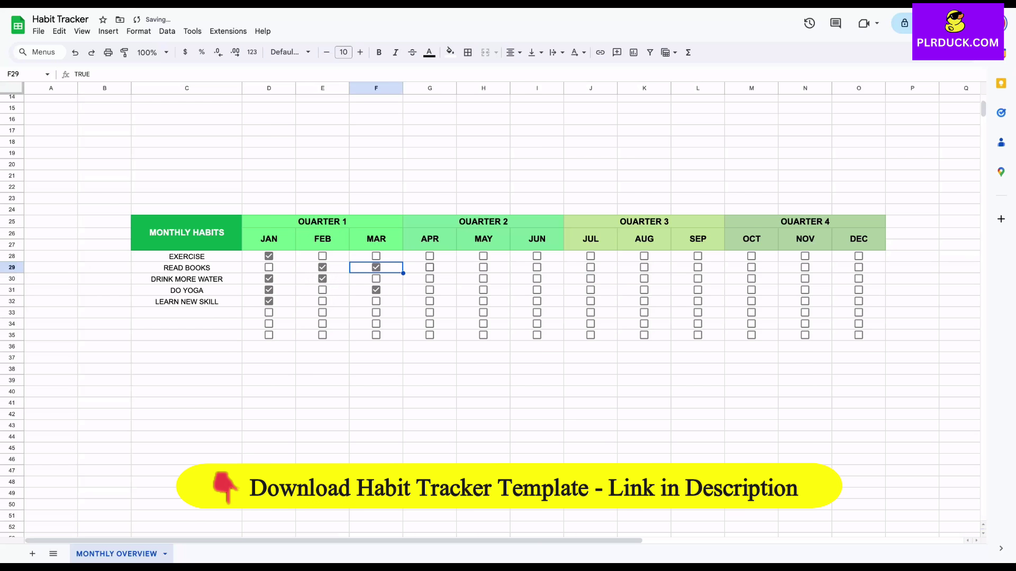
Tick READ BOOKS and DRINK MORE WATER for APR, and all five listed habits for MAY.
click(430, 267)
click(430, 279)
click(483, 279)
click(483, 267)
click(483, 256)
click(483, 290)
click(483, 302)
Tick EXERCISE, READ BOOKS and DO YOGA for JUN, DRINK MORE WATER for JUL, and READ BOOKS, DRINK MORE WATER and DO YOGA for AUG.
click(537, 290)
click(537, 256)
click(591, 279)
click(644, 279)
click(644, 290)
click(644, 268)
Tick DRINK MORE WATER for SEP and NOV, EXERCISE, READ BOOKS and DRINK MORE WATER for OCT, and EXERCISE, READ BOOKS and LEARN NEW SKILL for DEC.
click(751, 257)
click(751, 267)
click(752, 279)
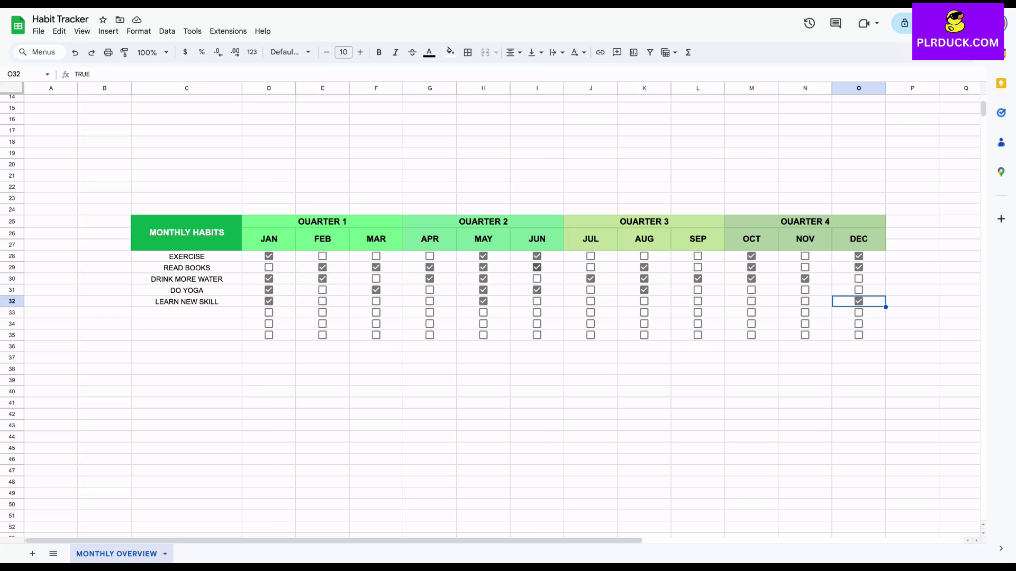
Enter the row labels DONE in C12 and NOT DONE in C13, above the monthly habits table.
scroll(489, 318, up, 3)
scroll(490, 317, up, 1)
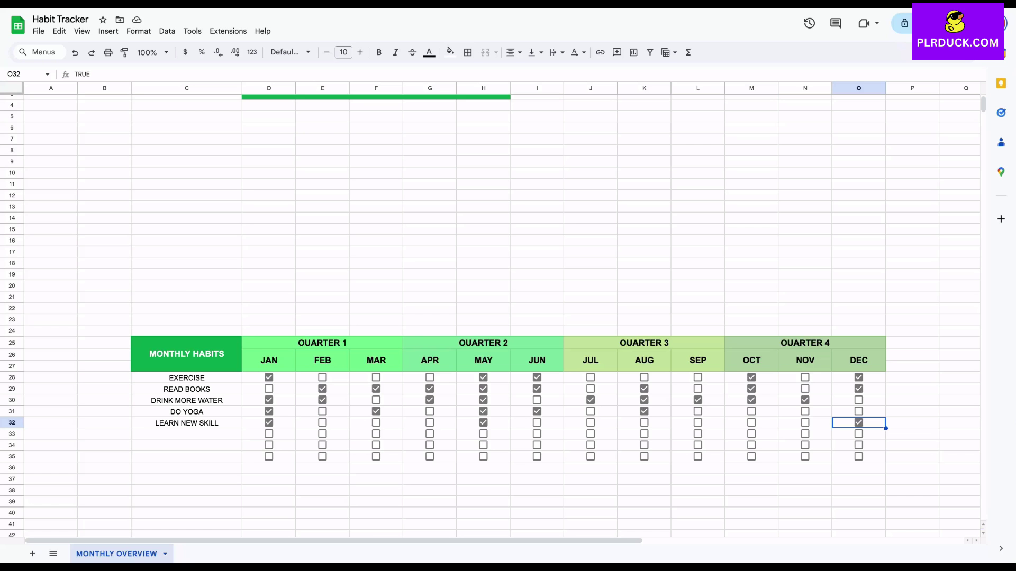
click(186, 195)
text(DONE)
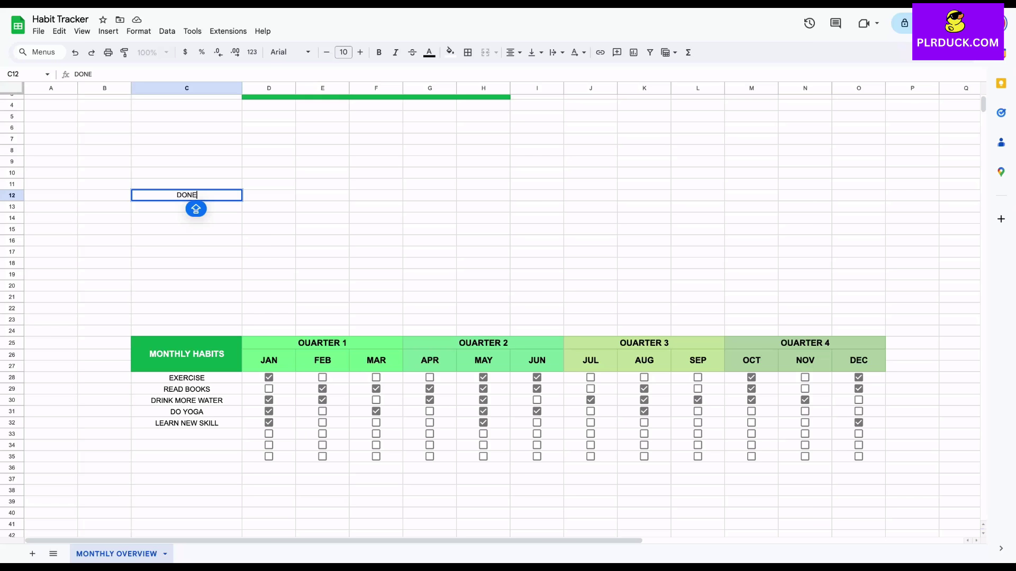
key(Return)
text(NOT )
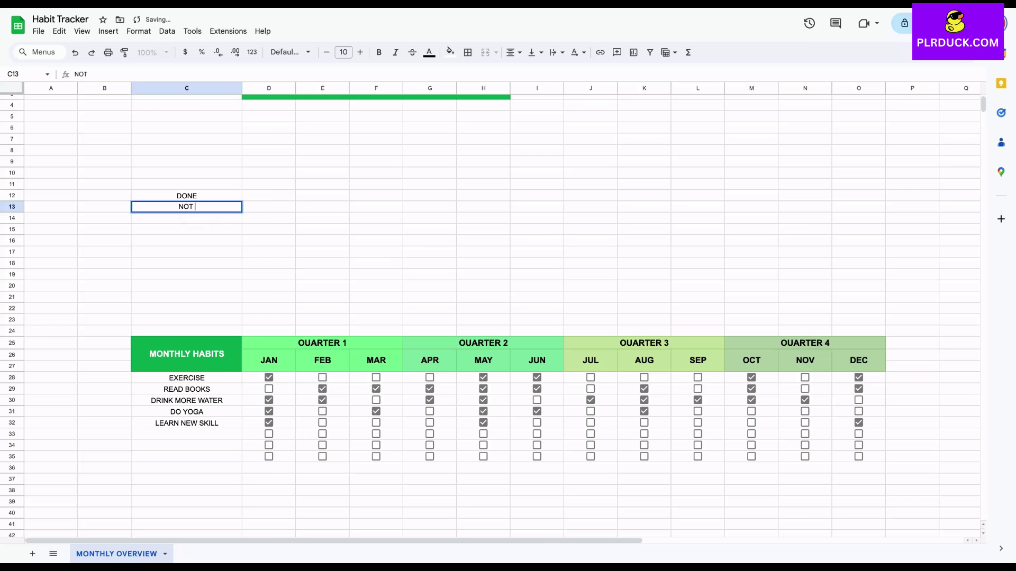
text(DONE)
scroll(204, 220, up, 2)
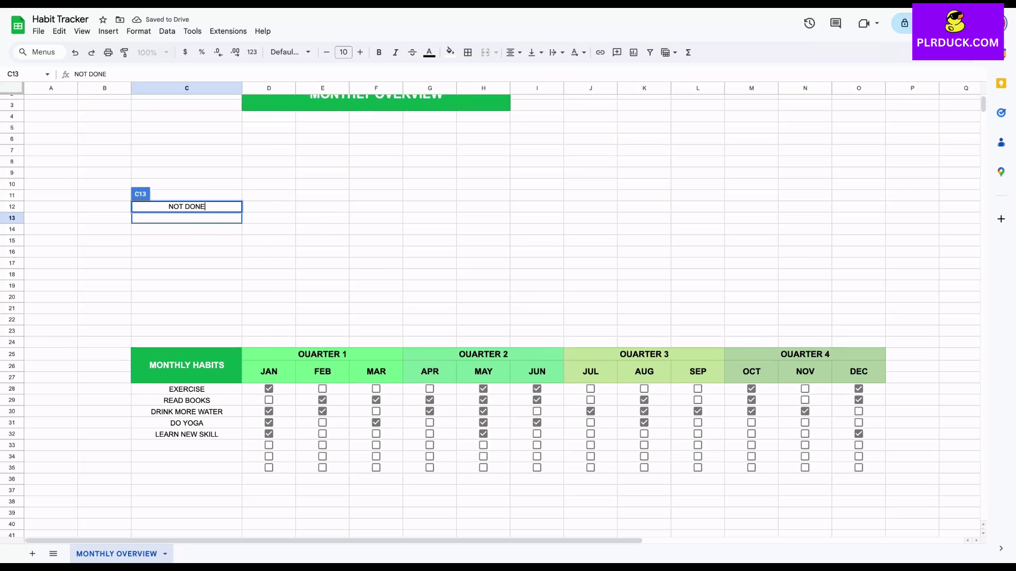
key(Return)
key(Return)
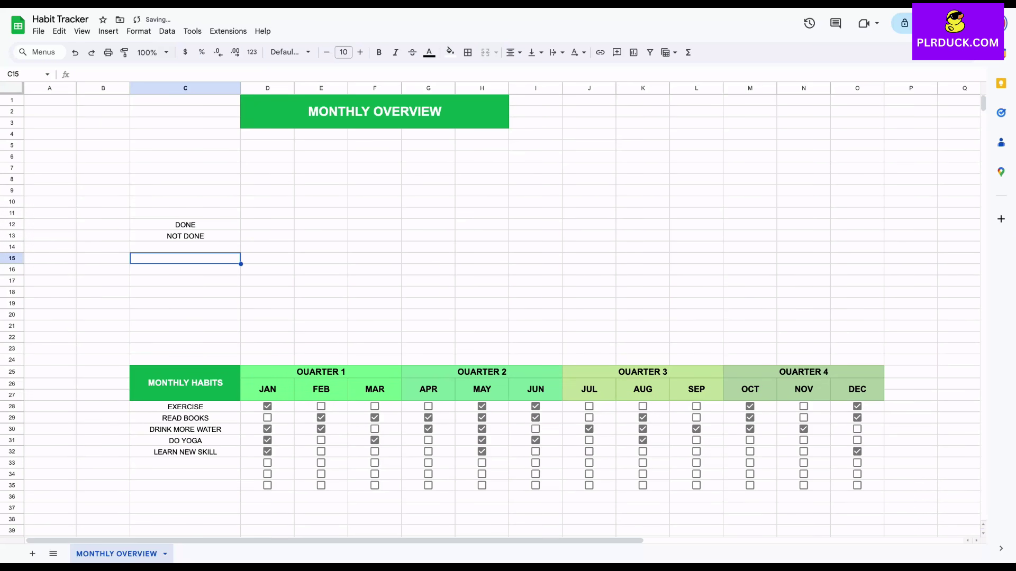
Enter the row label PERSENTAGE DONE in C14, below NOT DONE.
key(Up)
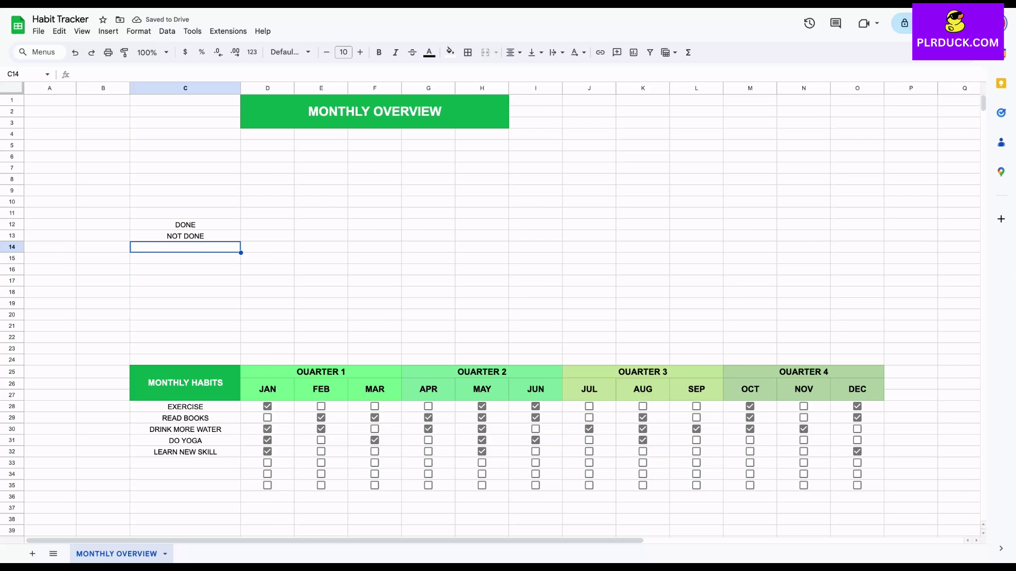
text(PERS)
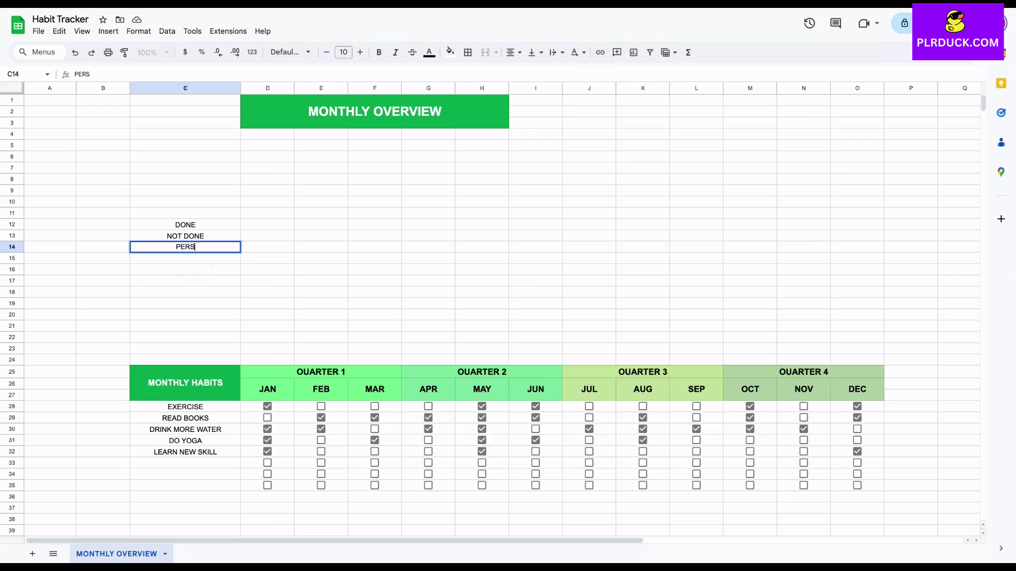
text(ENTAGE DONE)
click(268, 281)
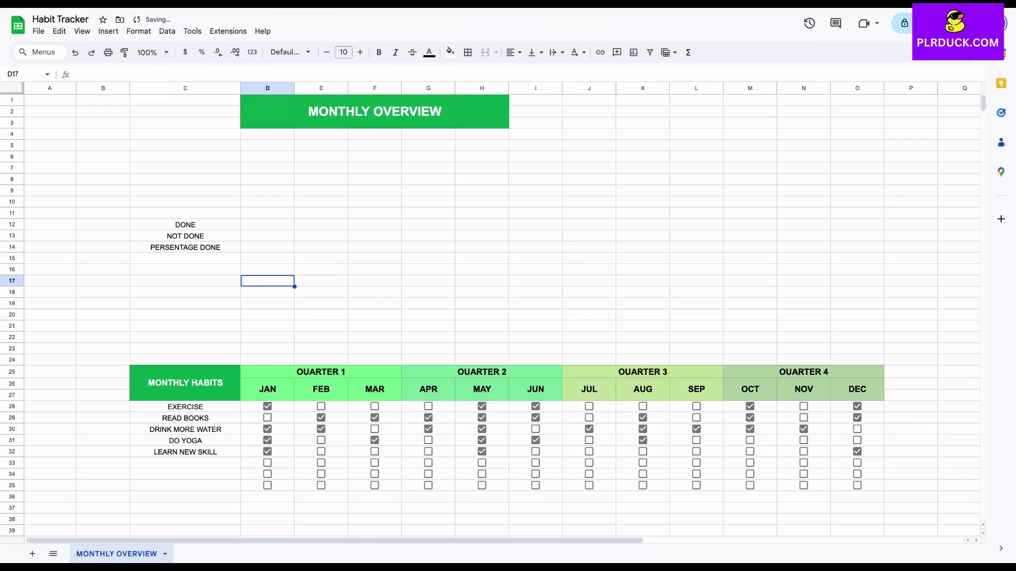
Make rows 12 to 14 of the summary block taller.
drag(11, 230, 12, 253)
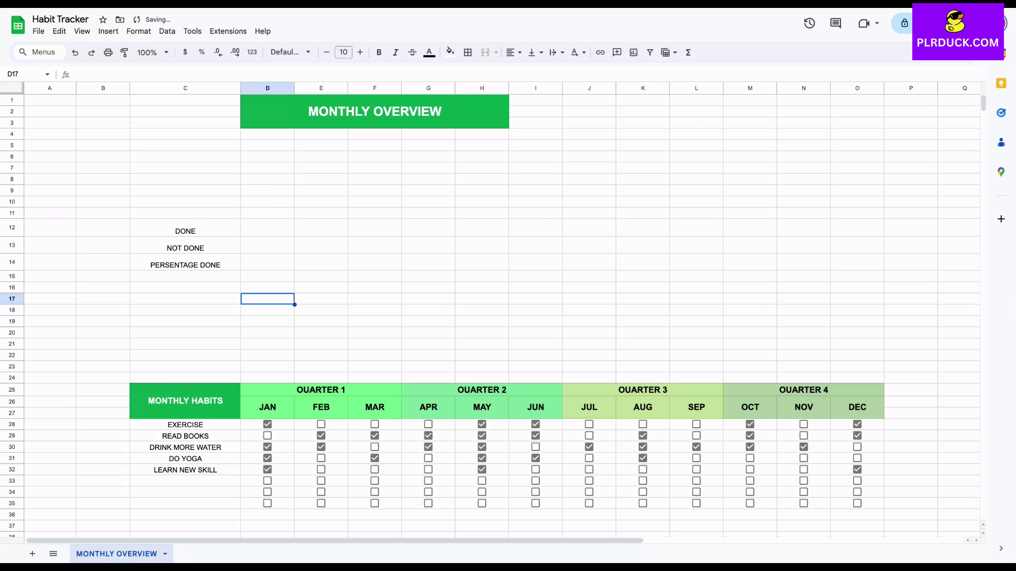
click(267, 228)
click(321, 227)
click(428, 228)
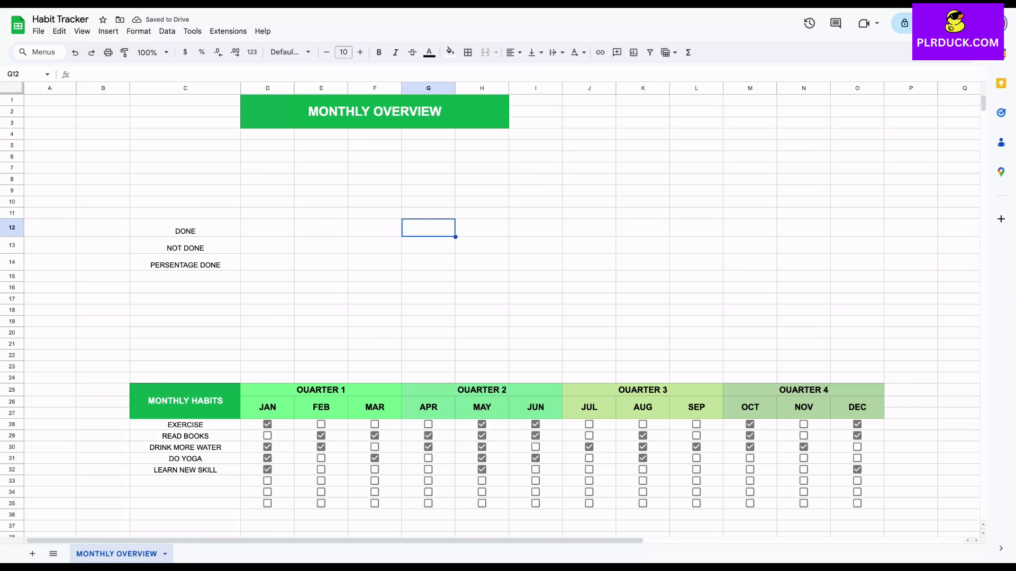
Apply all borders to the summary block C12:O14.
click(185, 227)
drag(185, 228, 857, 262)
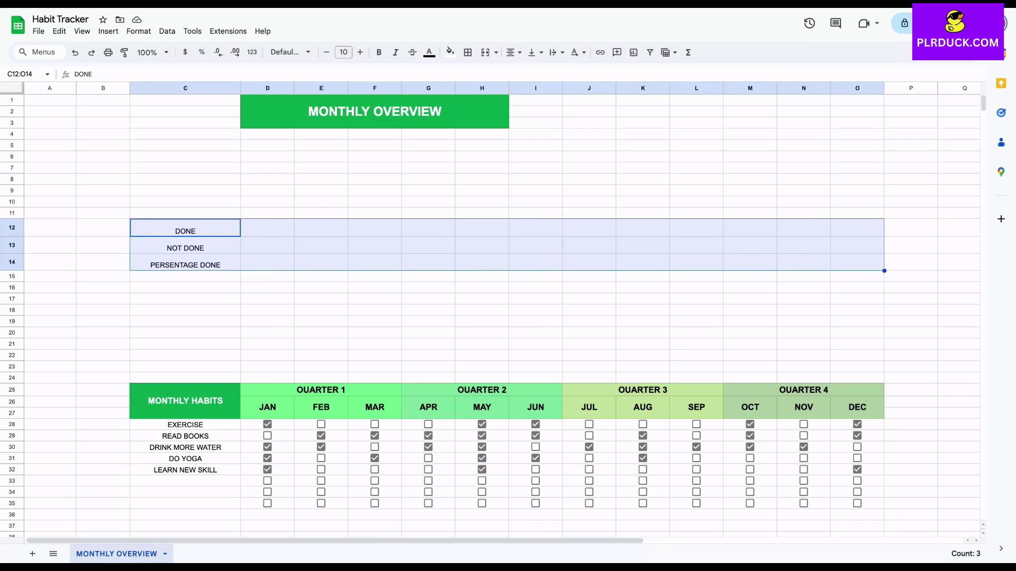
click(468, 52)
click(474, 74)
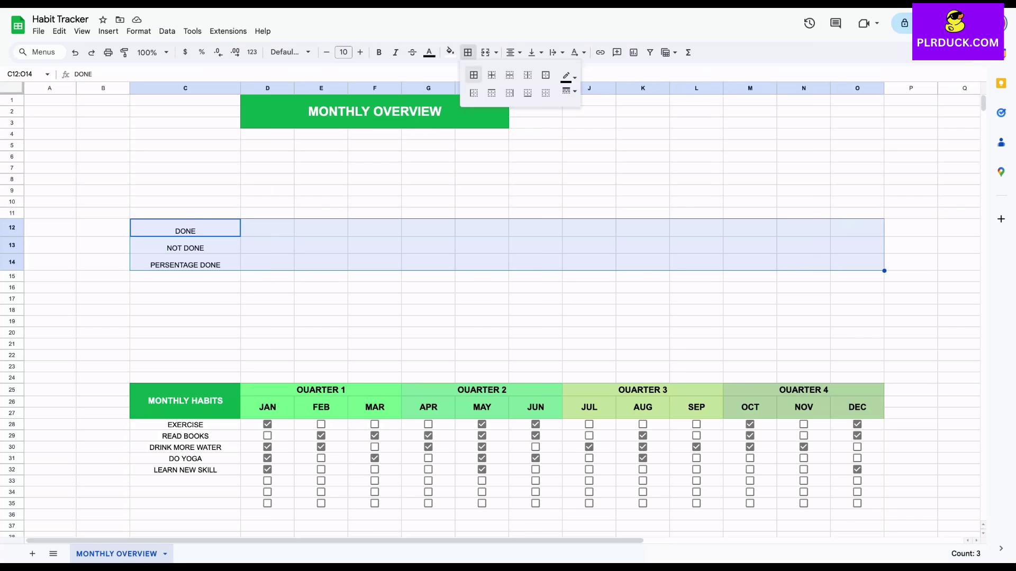
click(468, 52)
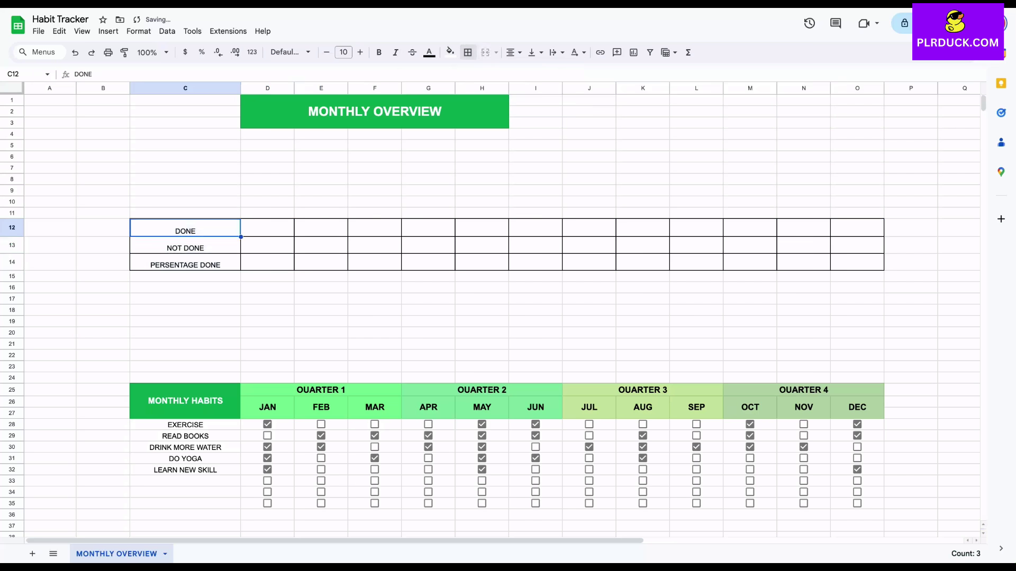
Format C12:O14 as bold, size 12, centred horizontally and vertically.
click(359, 52)
click(359, 52)
click(379, 52)
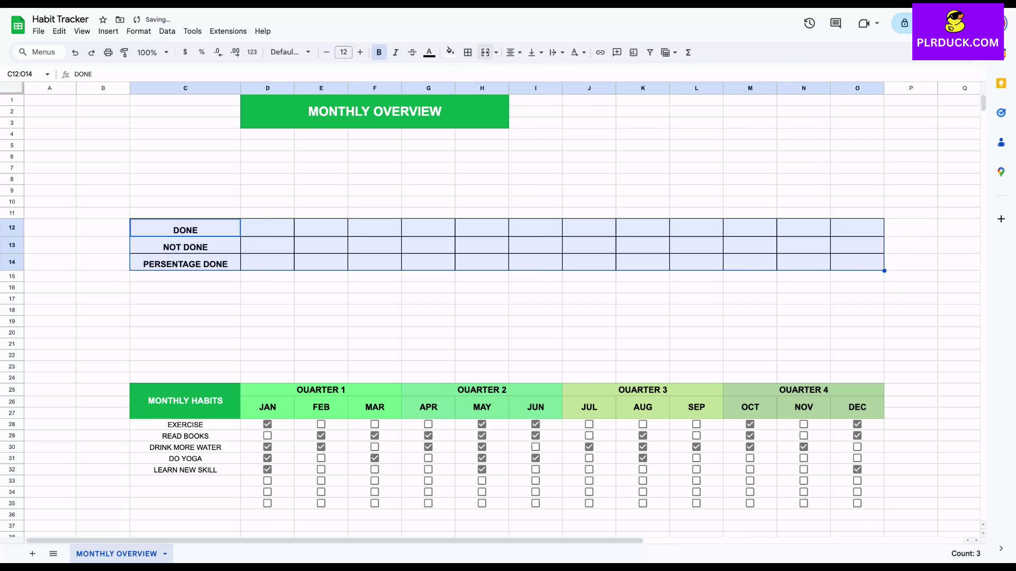
click(512, 52)
click(531, 72)
click(534, 52)
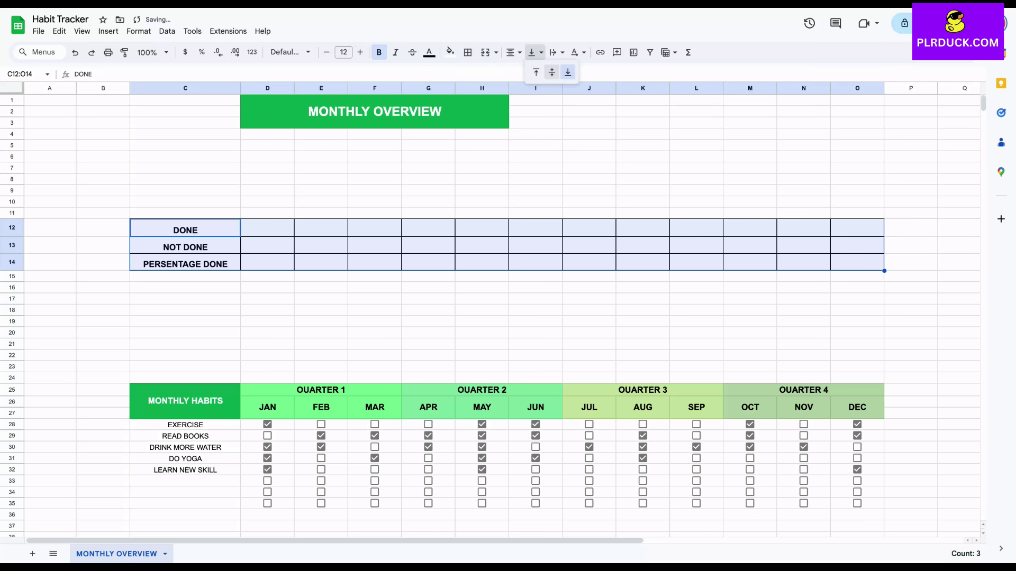
click(552, 73)
Fill the label cells C12:C14 with the custom dark green of the MONTHLY HABITS header and make their text white.
click(185, 262)
drag(185, 228, 185, 263)
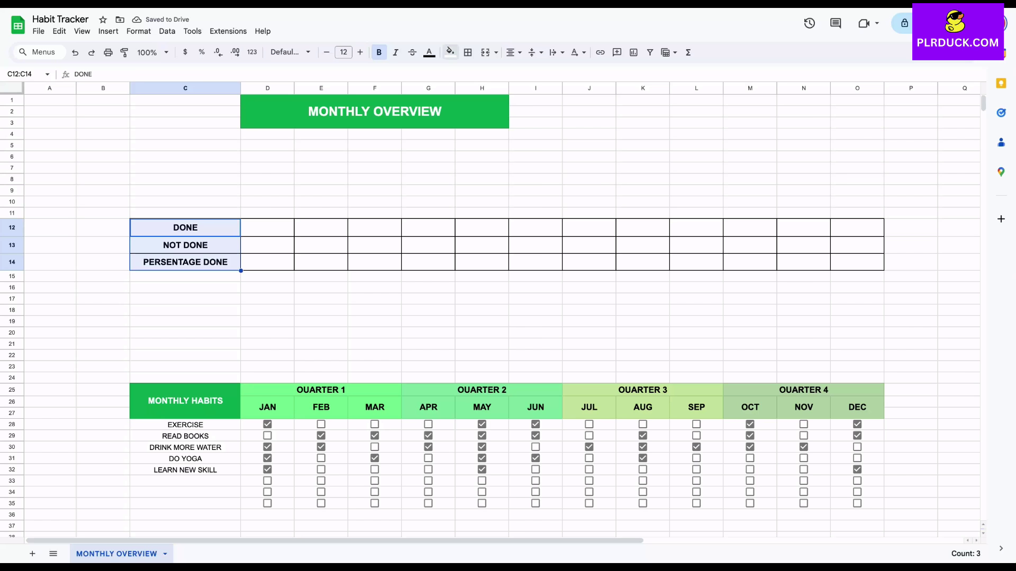
click(450, 52)
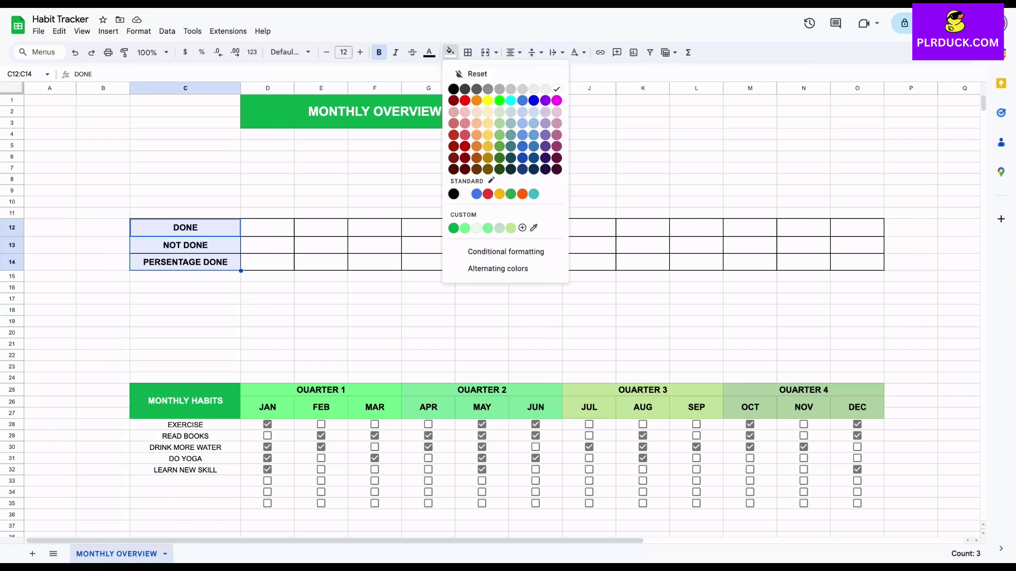
click(453, 226)
click(429, 52)
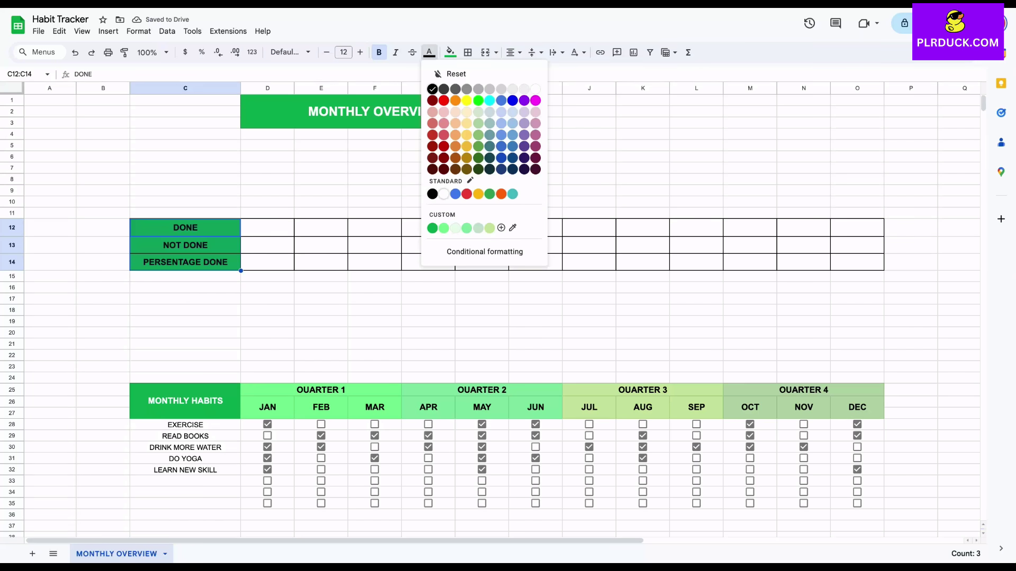
click(527, 85)
Fill D12:F14 with the green sampled from the Quarter 1 header.
drag(267, 228, 375, 262)
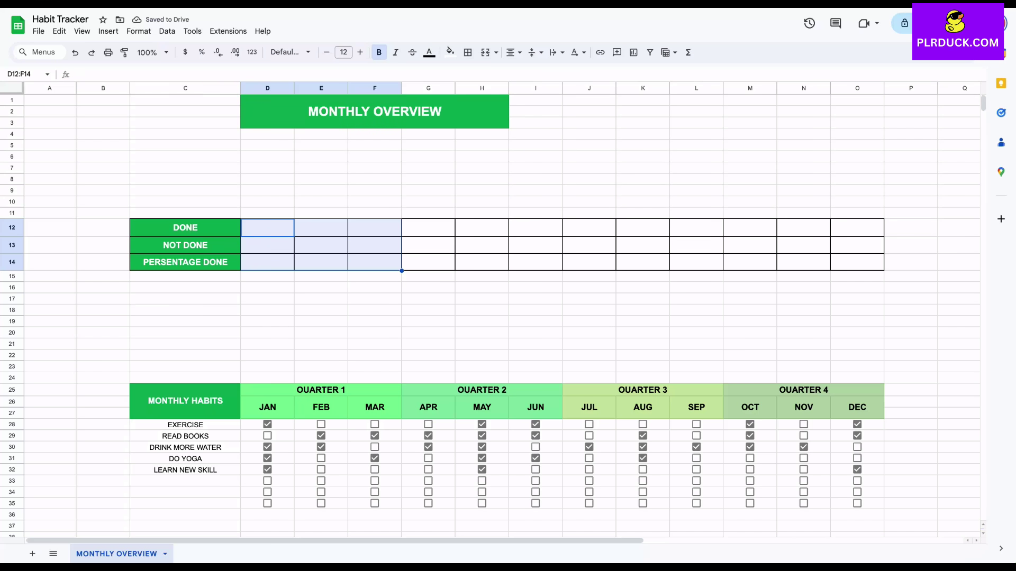
click(450, 52)
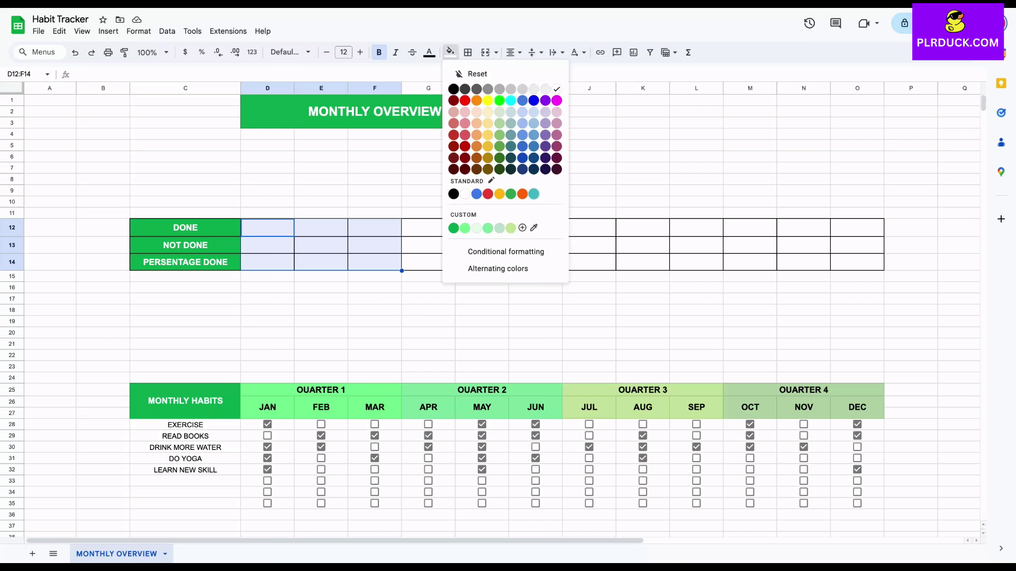
click(534, 228)
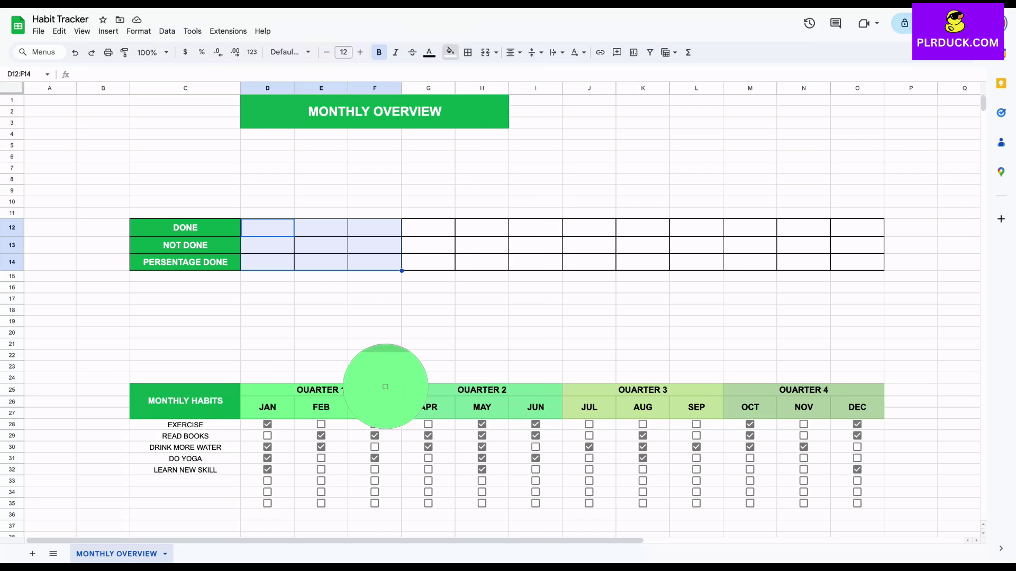
click(385, 386)
Fill G12:I14 with the green sampled from the Quarter 2 header.
click(428, 228)
drag(428, 228, 536, 262)
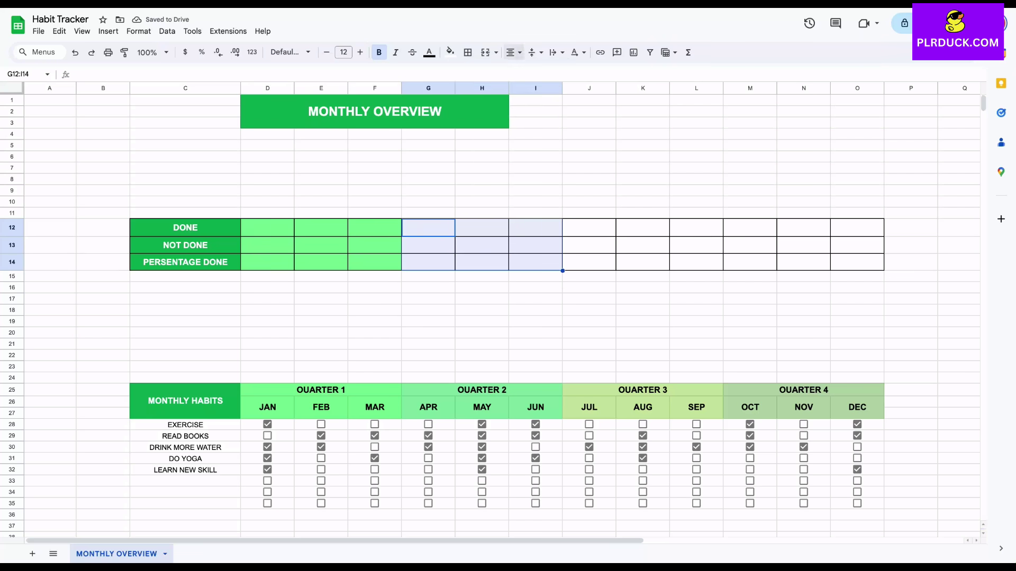
click(450, 52)
click(545, 228)
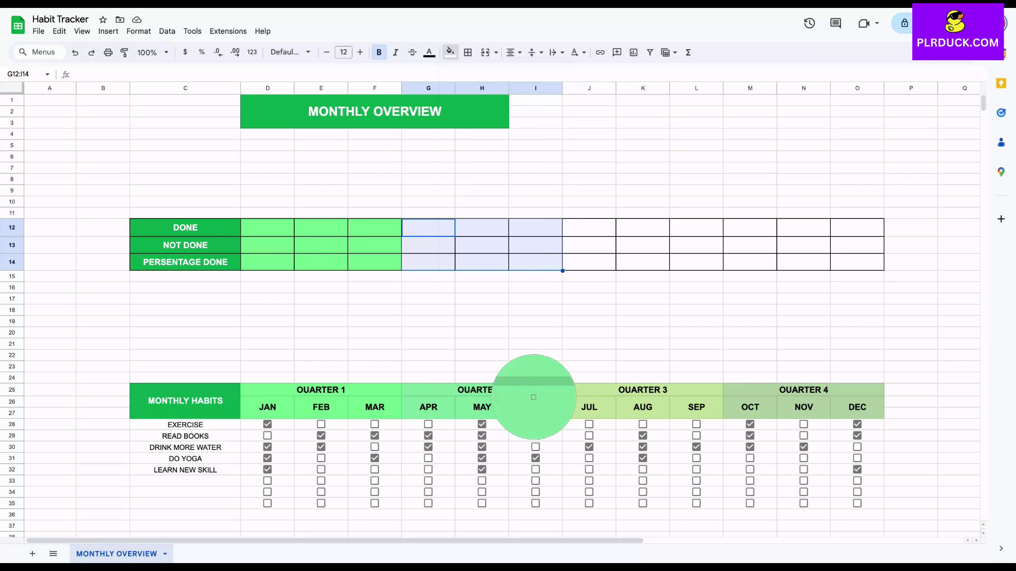
click(536, 393)
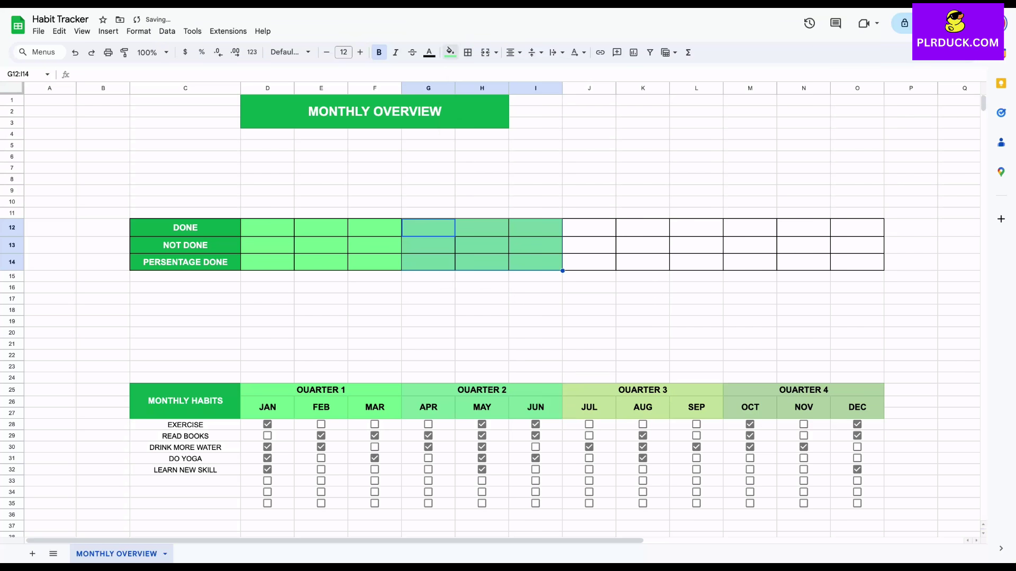
Fill J12:L14 with the Quarter 3 header colour and M12:O14 with the Quarter 4 header colour.
drag(589, 228, 696, 262)
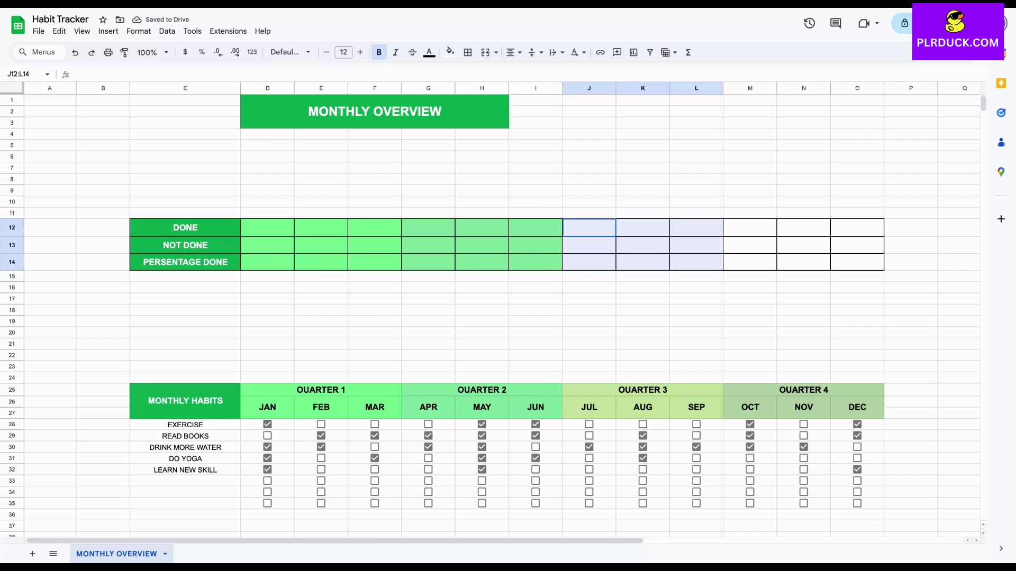
click(450, 52)
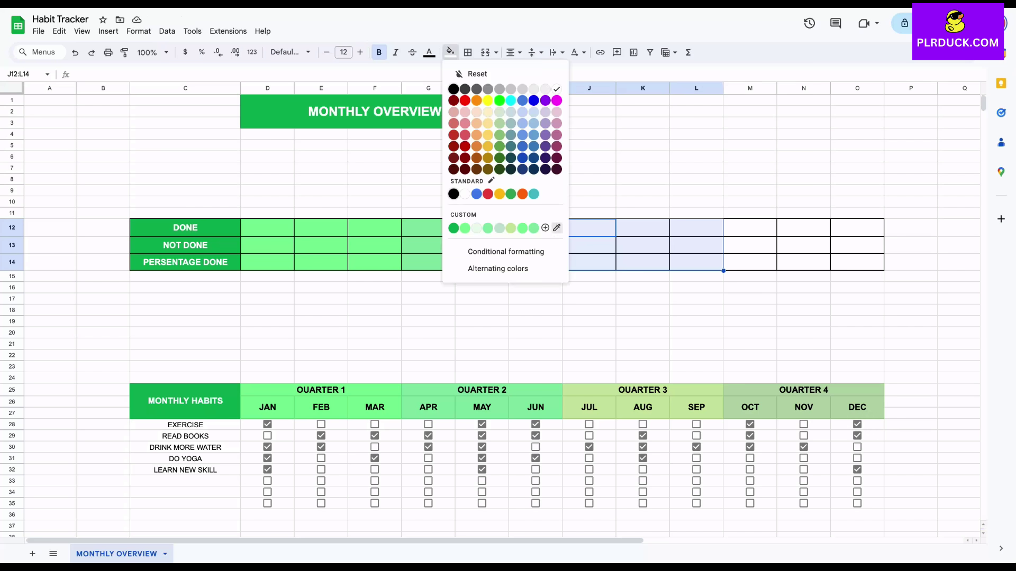
click(551, 228)
click(694, 397)
drag(750, 227, 858, 262)
click(643, 299)
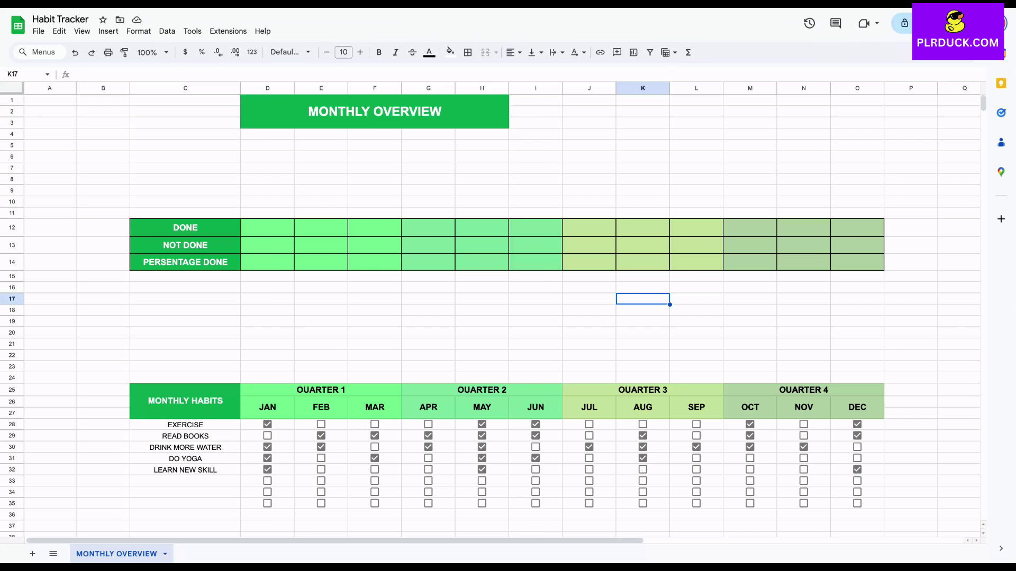
Examine the empty range D16:D23 under the summary block and the growth-stage images in column R.
click(267, 287)
key(shift+Down)
key(shift+Down)
key(shift+Down)
key(shift+Down)
key(shift+Down)
key(shift+Down)
key(shift+Down)
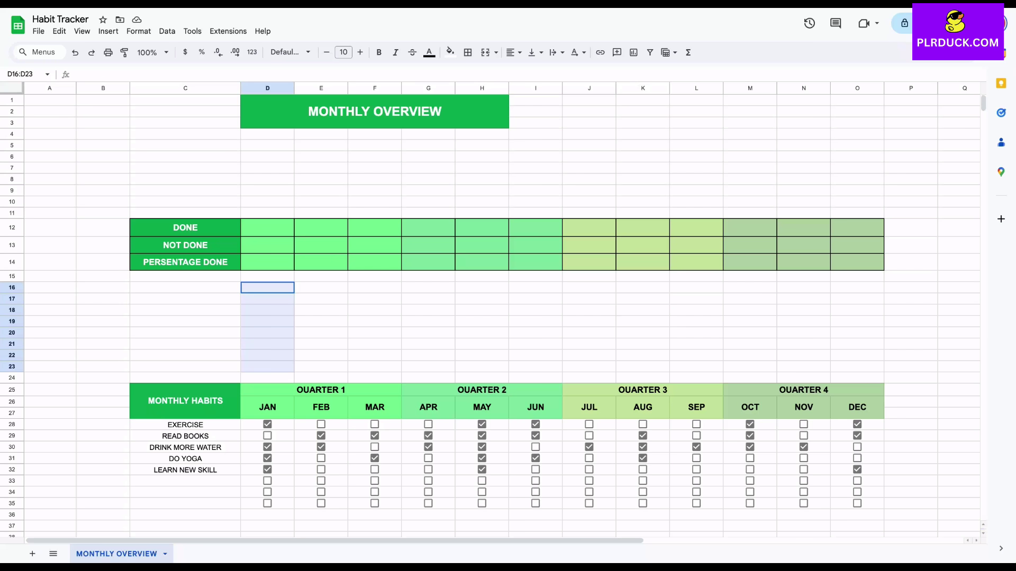
scroll(503, 312, right, 1)
scroll(502, 313, right, 6)
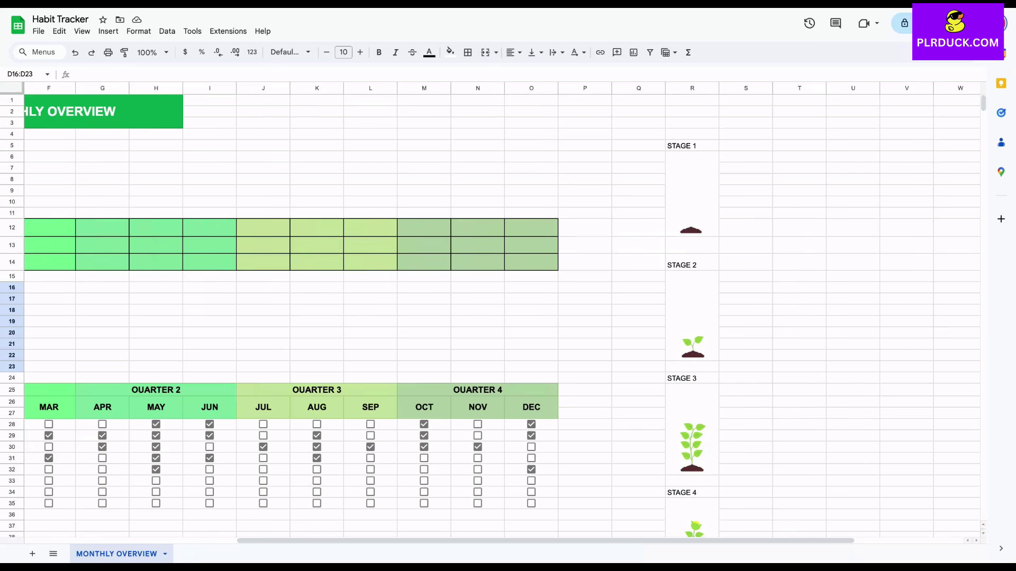
scroll(503, 312, left, 7)
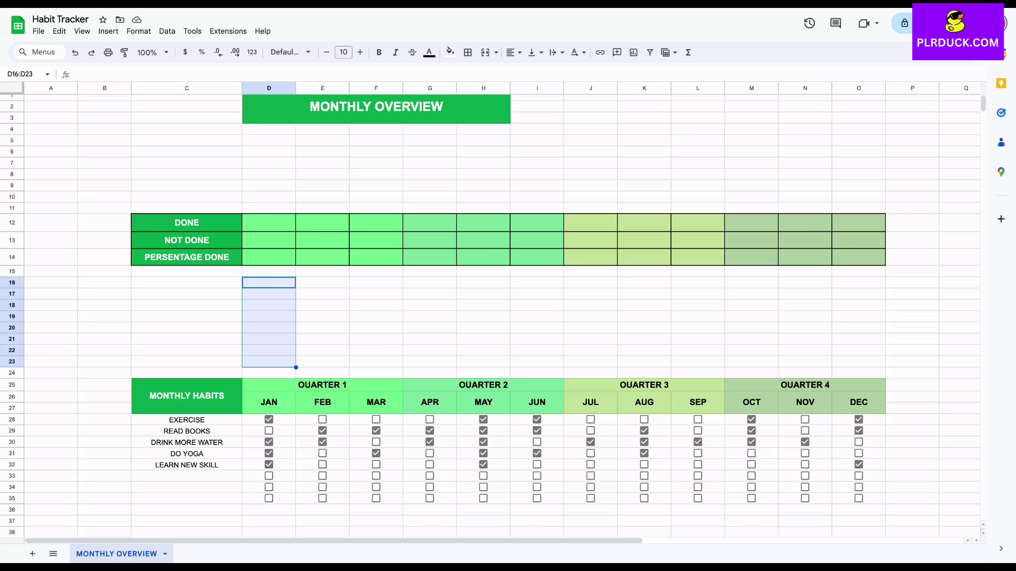
Enter the range 0-20% in S5 beside the STAGE 1 label.
scroll(502, 312, right, 5)
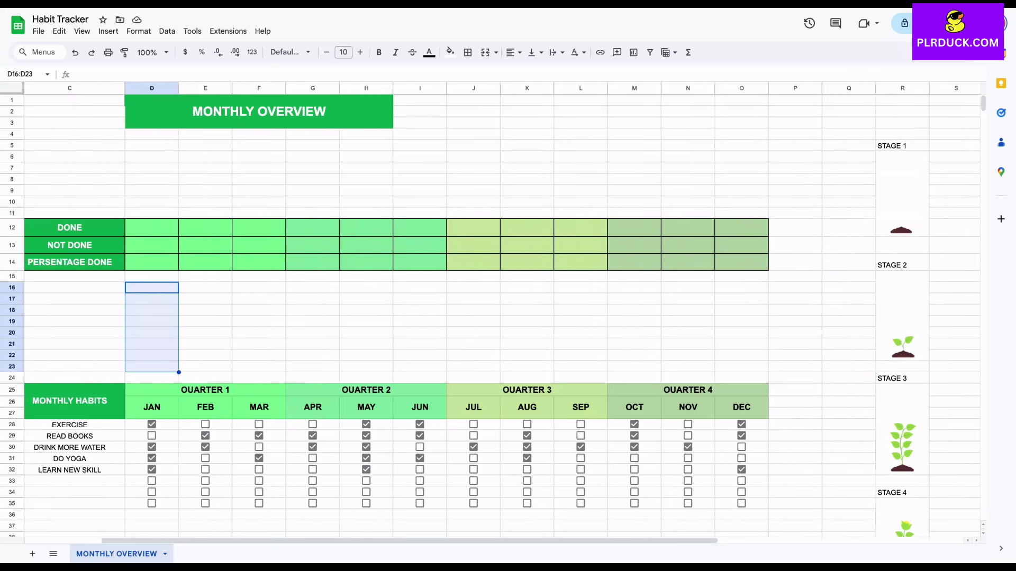
click(779, 145)
text(0-20)
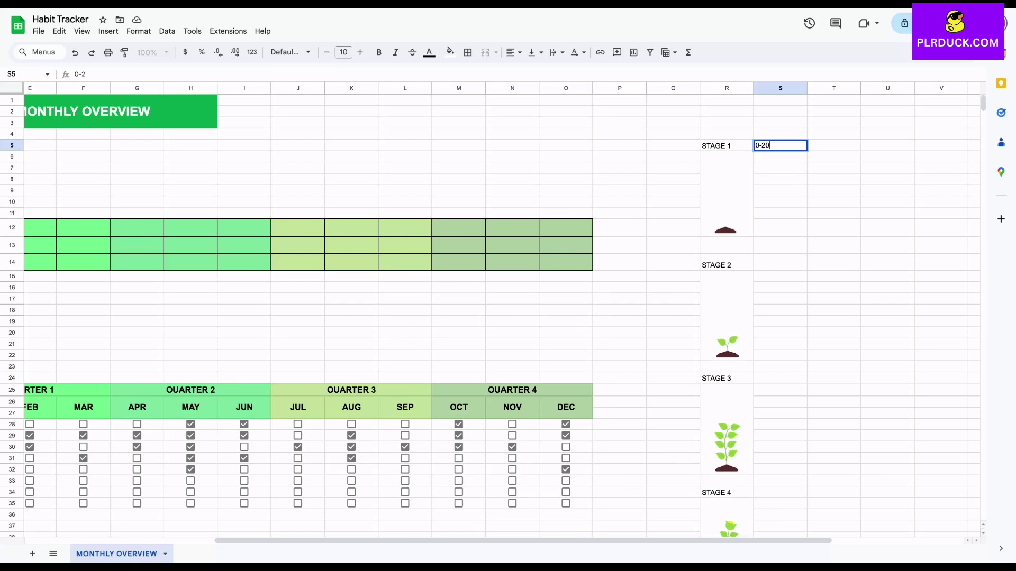
text(%)
key(Return)
Enter the range 21-40% in S14 beside the STAGE 2 label.
key(Down)
key(Down)
key(Down)
key(Down)
key(Down)
key(Down)
key(Down)
key(Down)
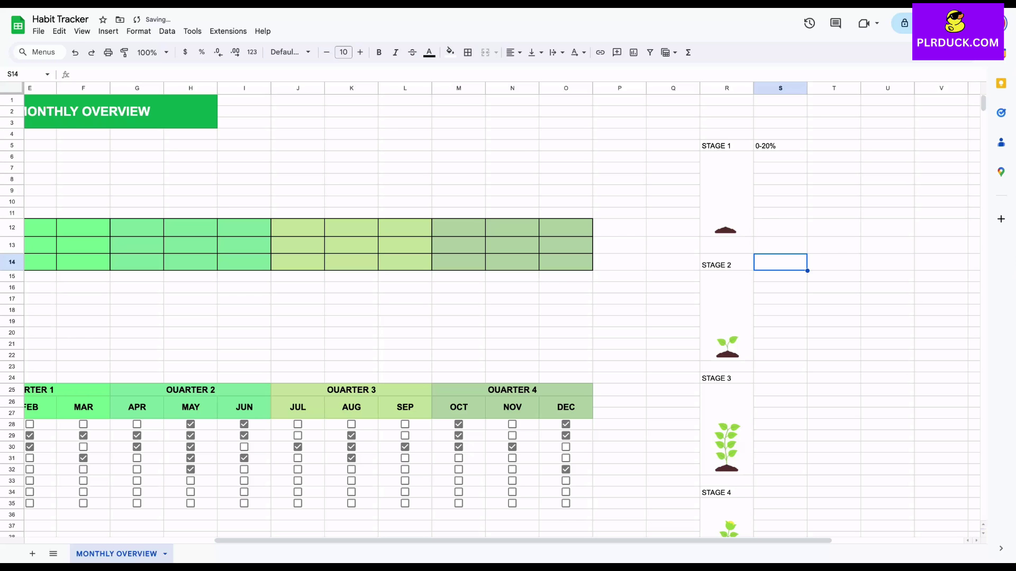
text(21-40)
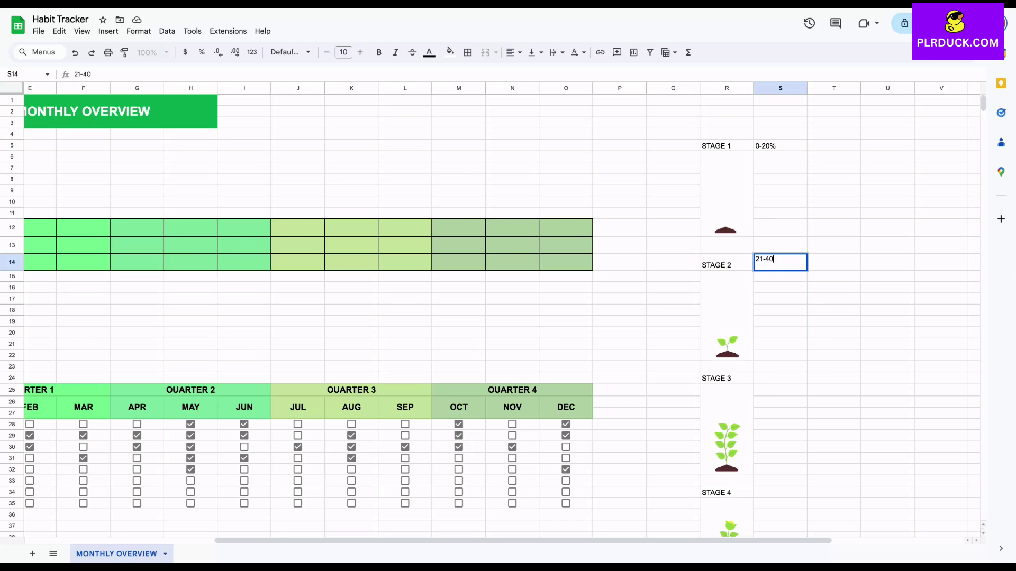
key(Caps_Lock)
text(%)
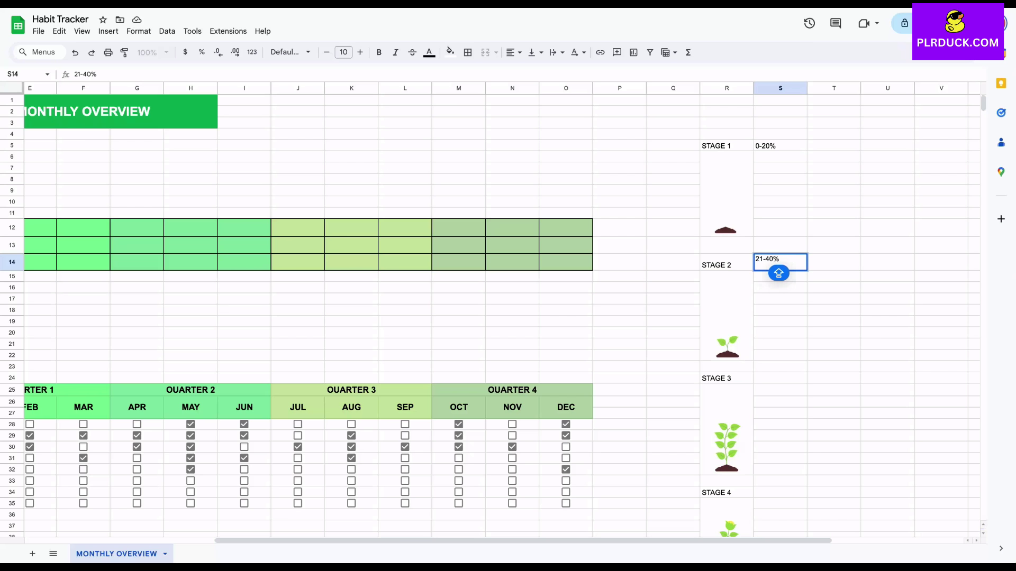
key(Return)
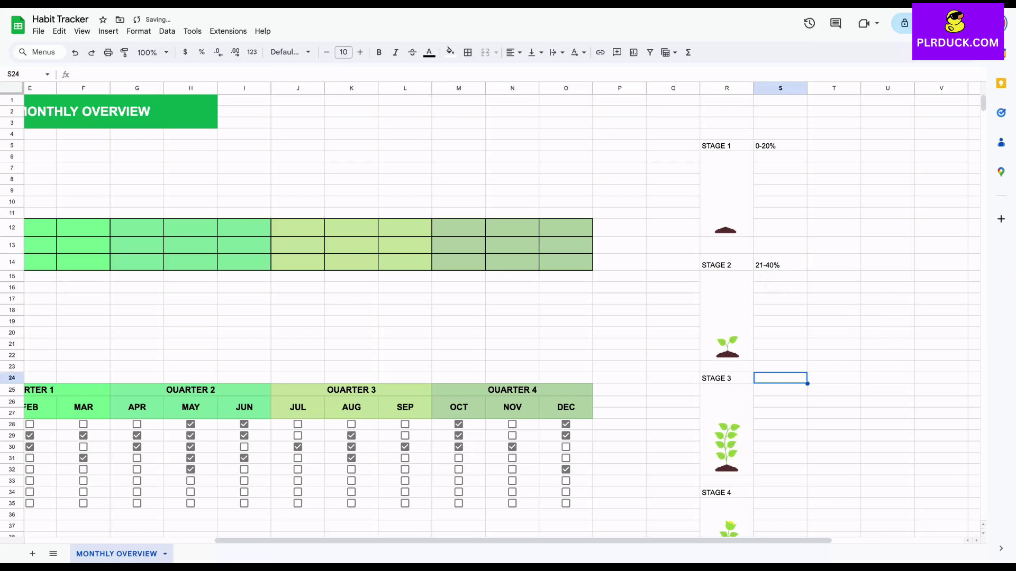
Enter 41-60% in S24 beside the STAGE 3 label and 61-80% in S34 beside the STAGE 4 label.
text(41-)
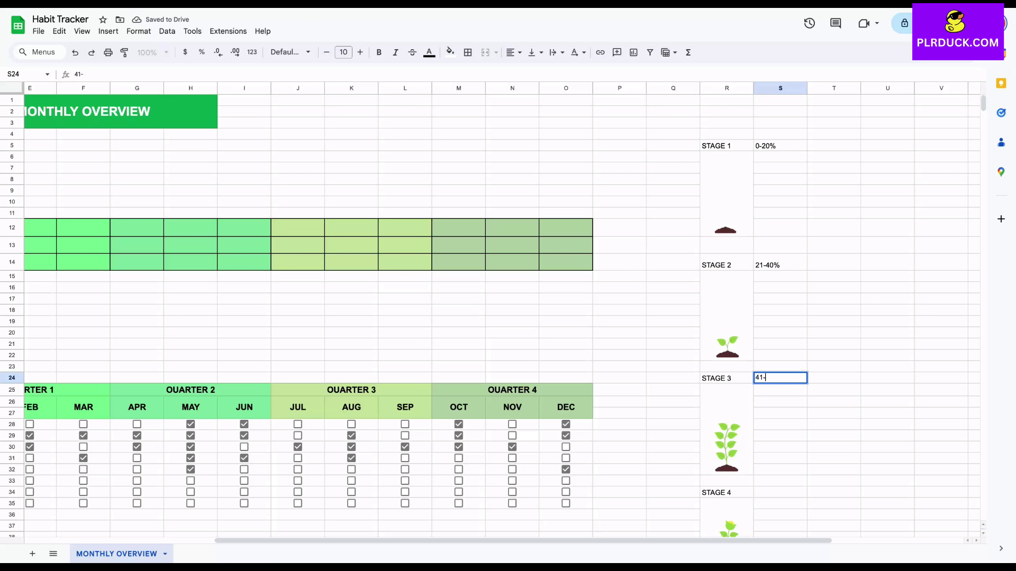
text(60%)
key(Return)
scroll(497, 312, down, 2)
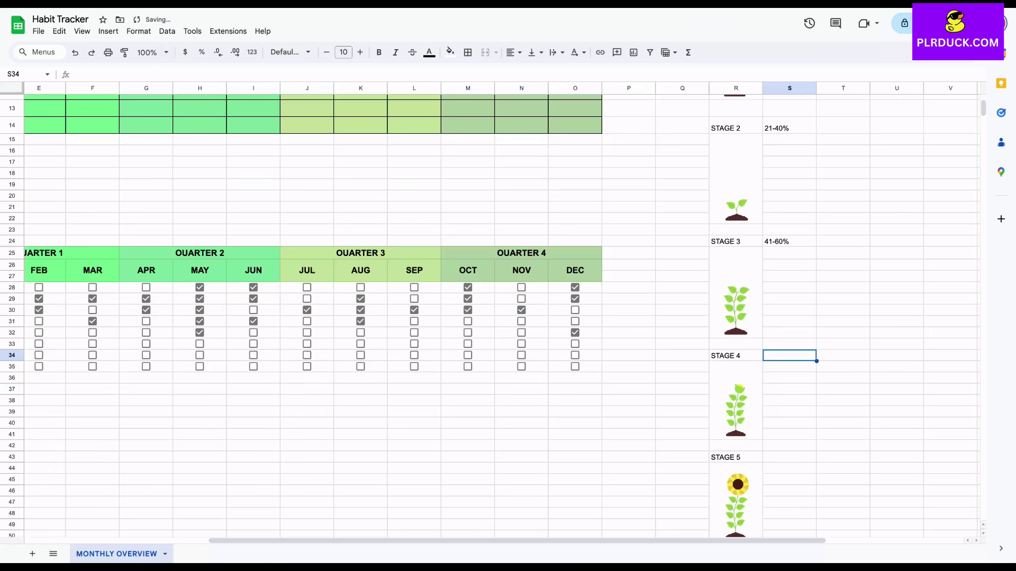
text(61-)
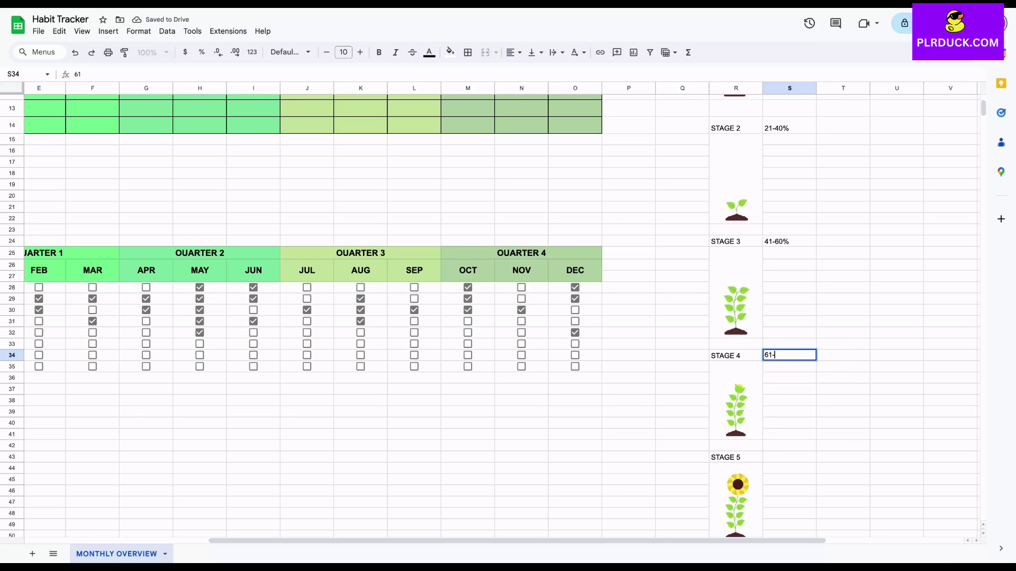
text(80%)
Enter the range 81-100% in S43 beside the STAGE 5 label.
click(789, 457)
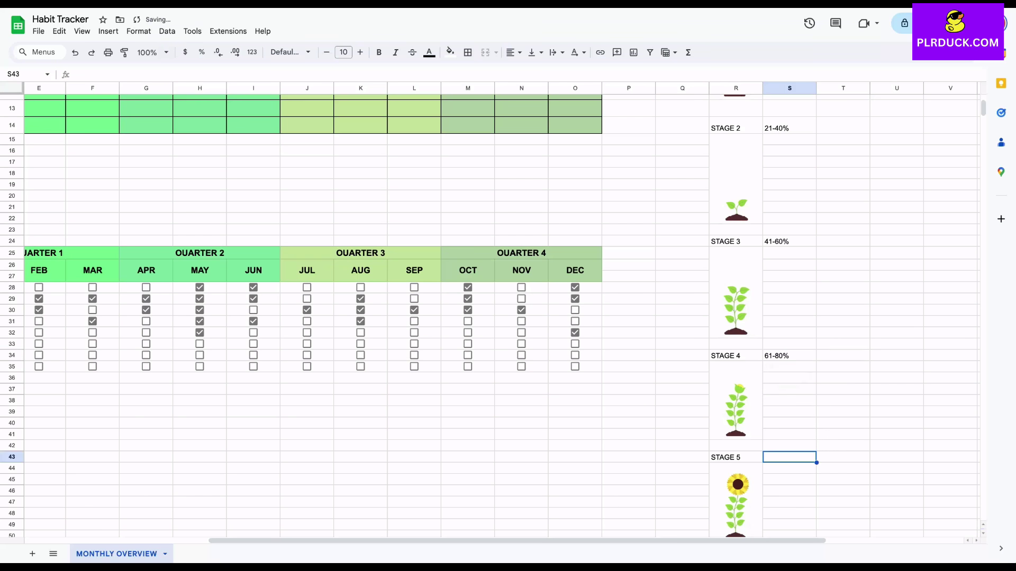
text(81-100)
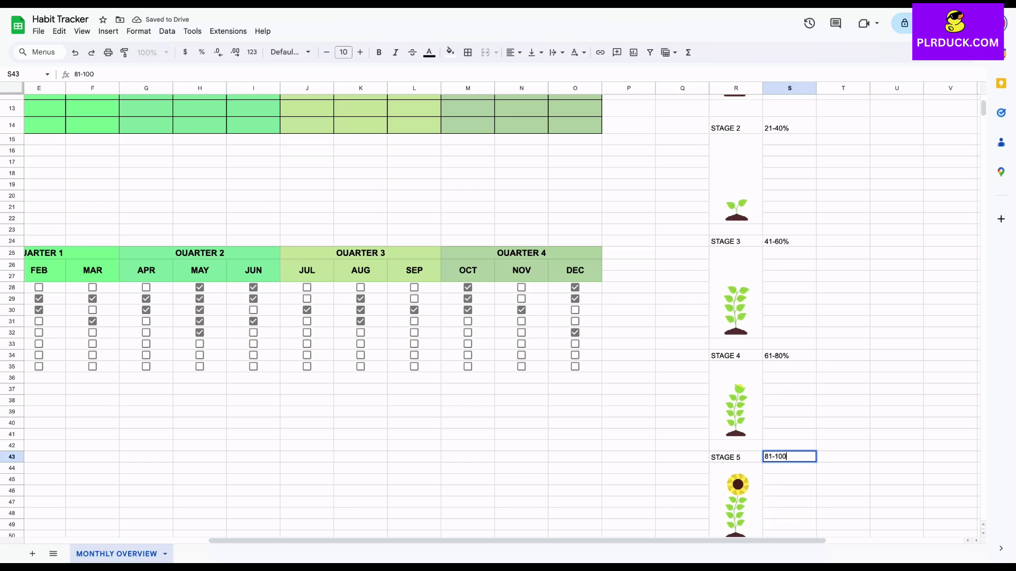
text(%)
click(843, 424)
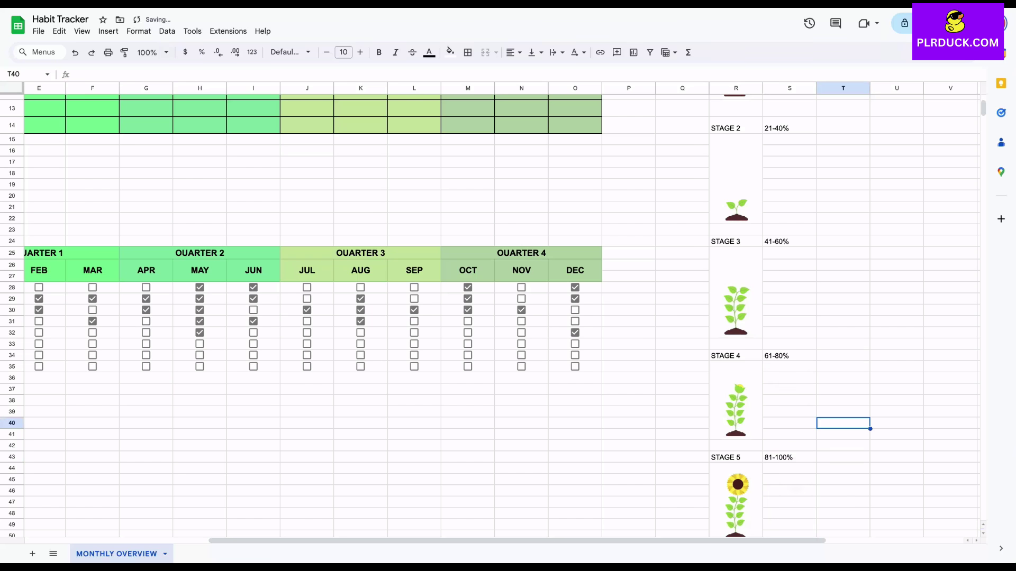
Return to the summary block and examine the empty rows beneath its month columns.
scroll(503, 312, left, 5)
scroll(503, 312, up, 3)
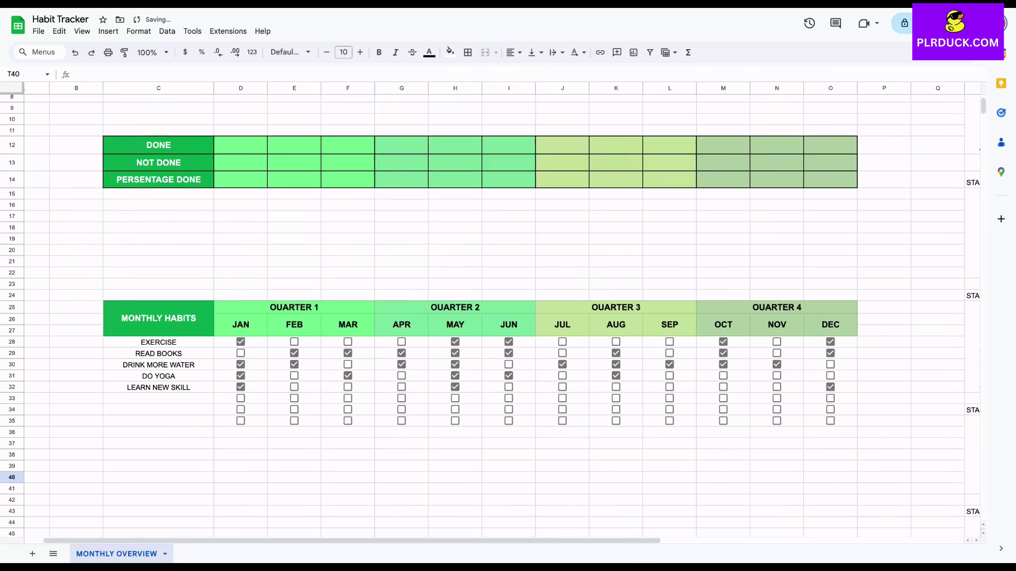
drag(269, 222, 269, 312)
click(322, 244)
click(376, 244)
click(483, 244)
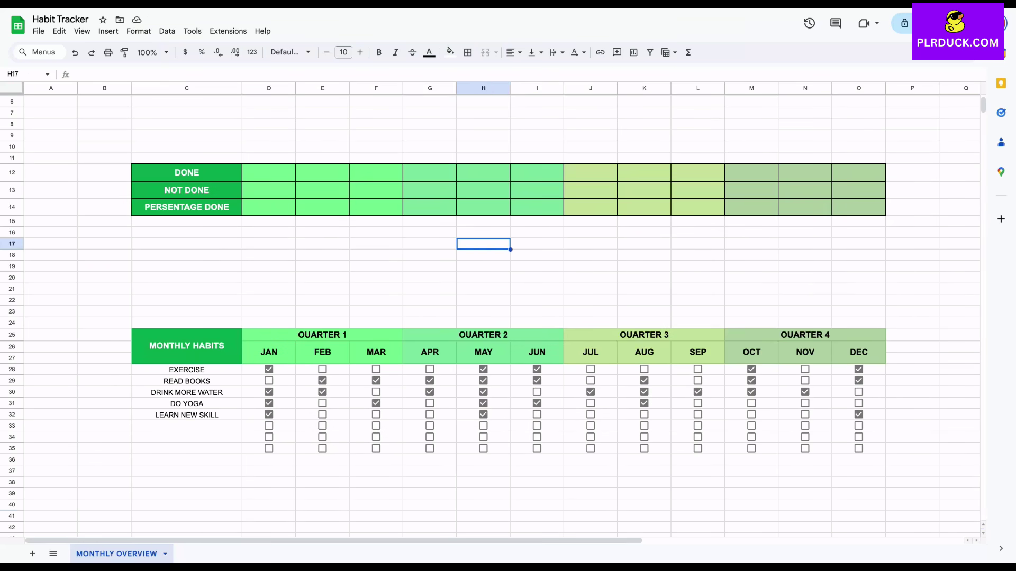
click(590, 267)
Enter the formula =COUNTIFS(C28:C35,"<>",D28:D35,"TRUE") in D12 to count January's completed named habits.
click(269, 173)
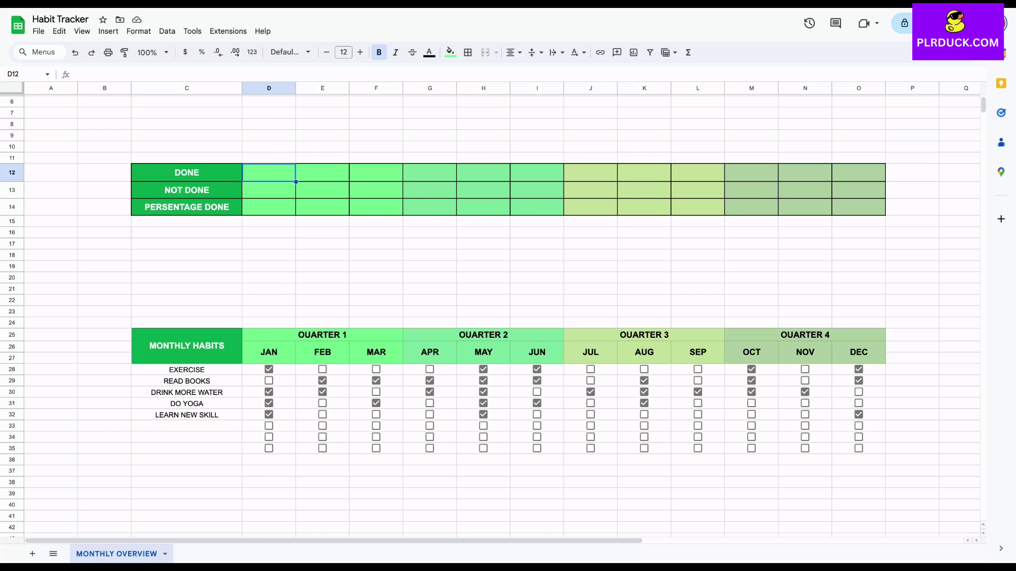
text(=C)
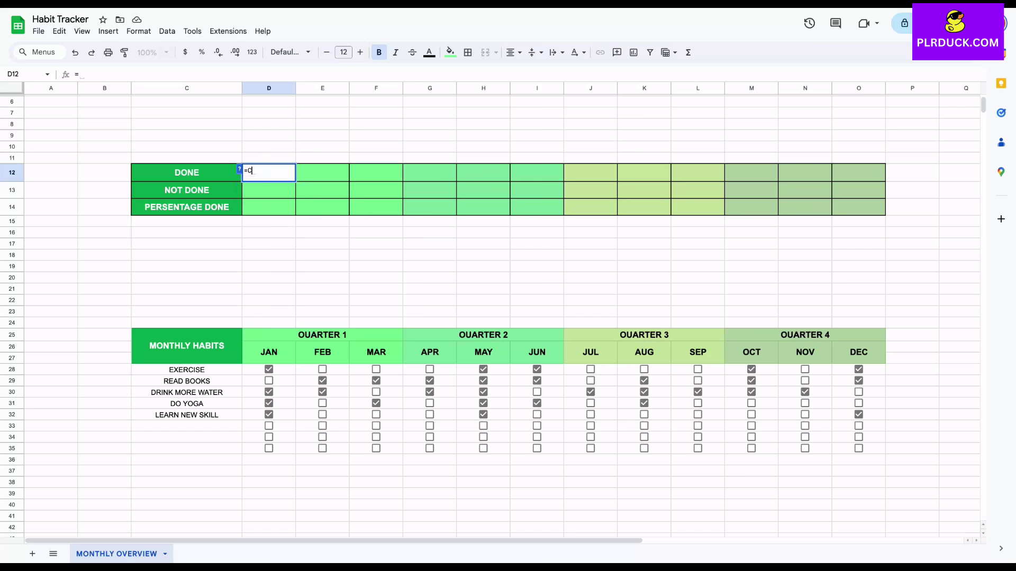
text(OUNTIFS)
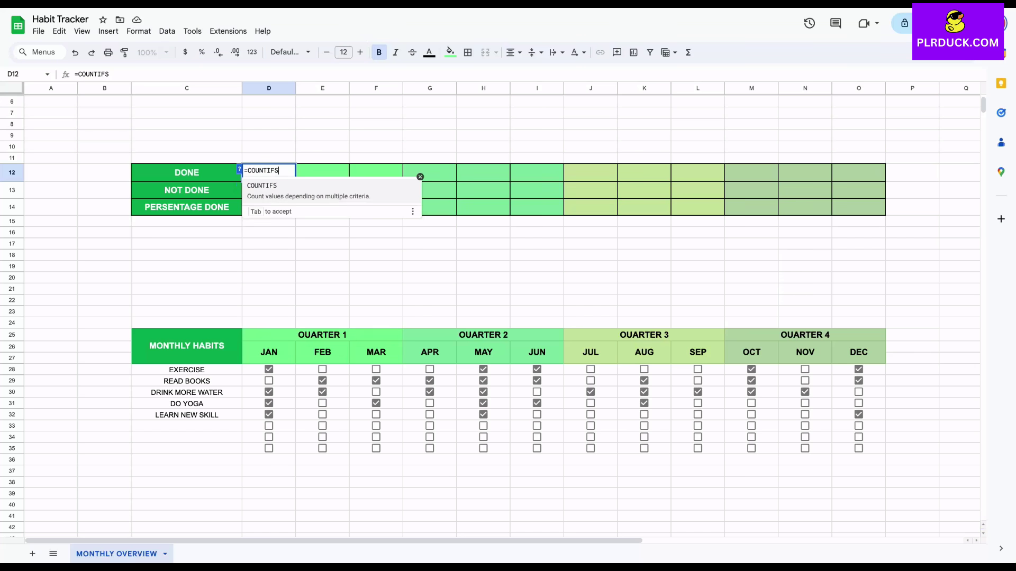
text(()
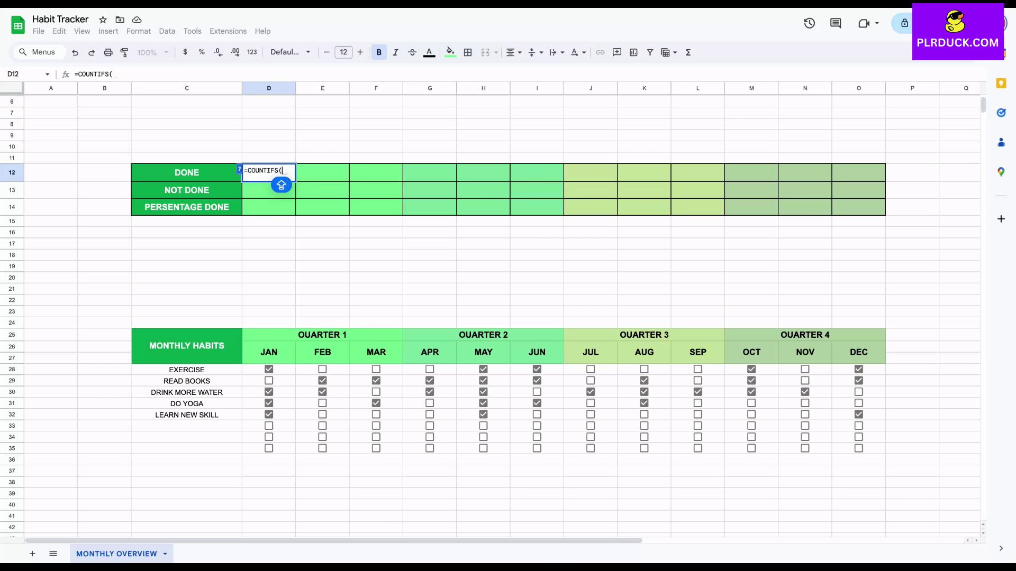
drag(186, 370, 187, 448)
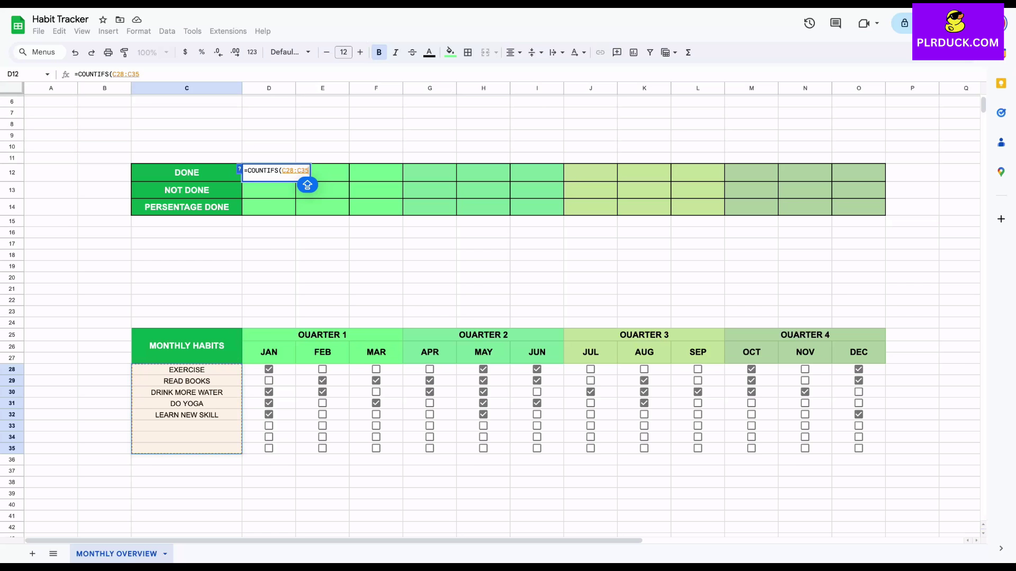
text(,)
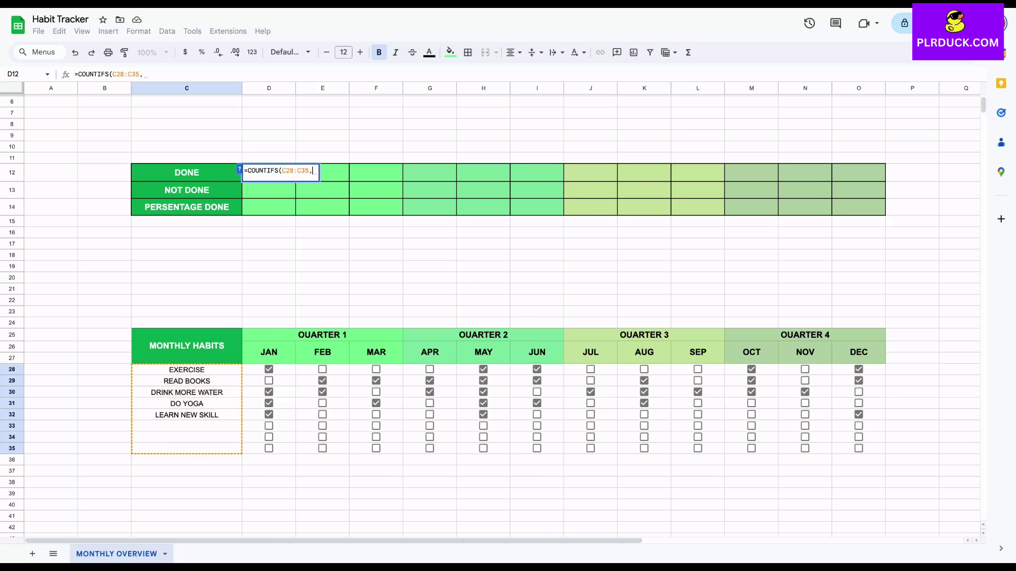
text("<)
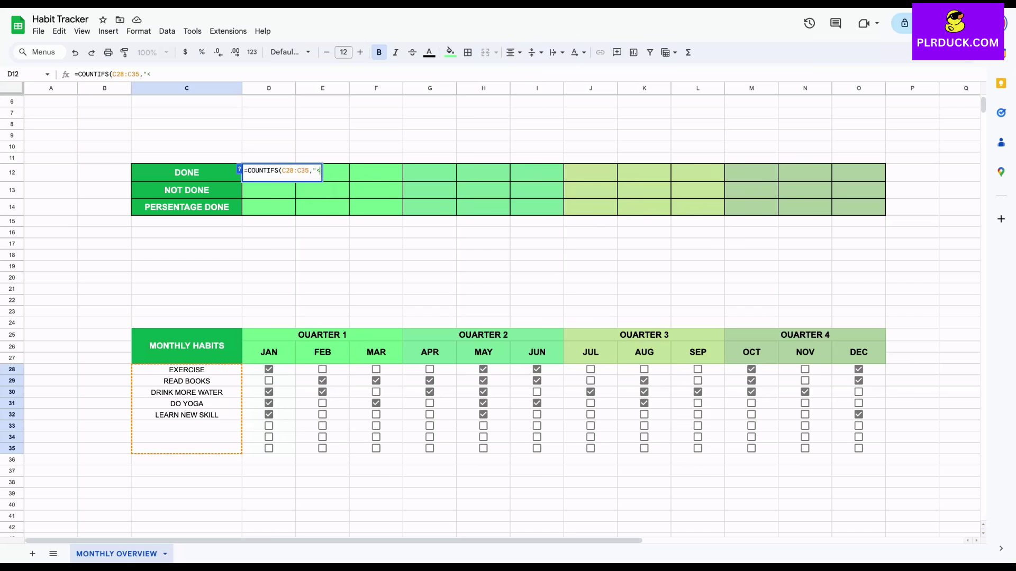
text(>")
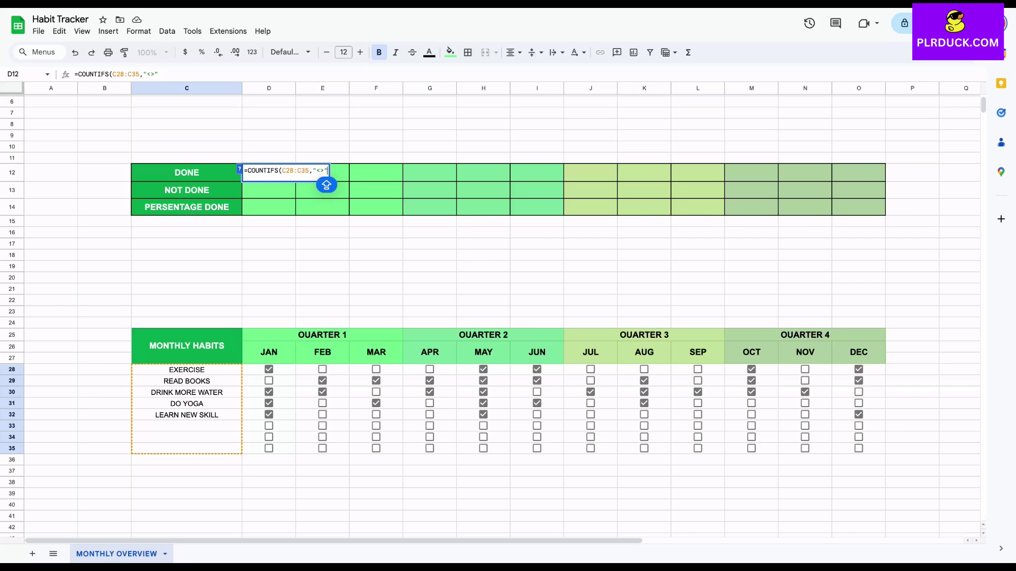
text(,)
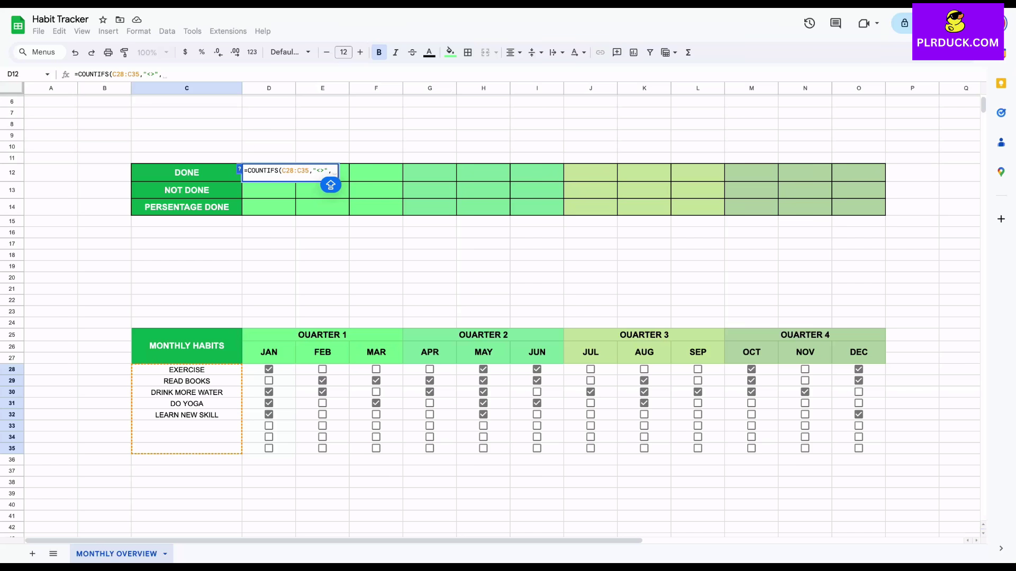
drag(269, 369, 269, 448)
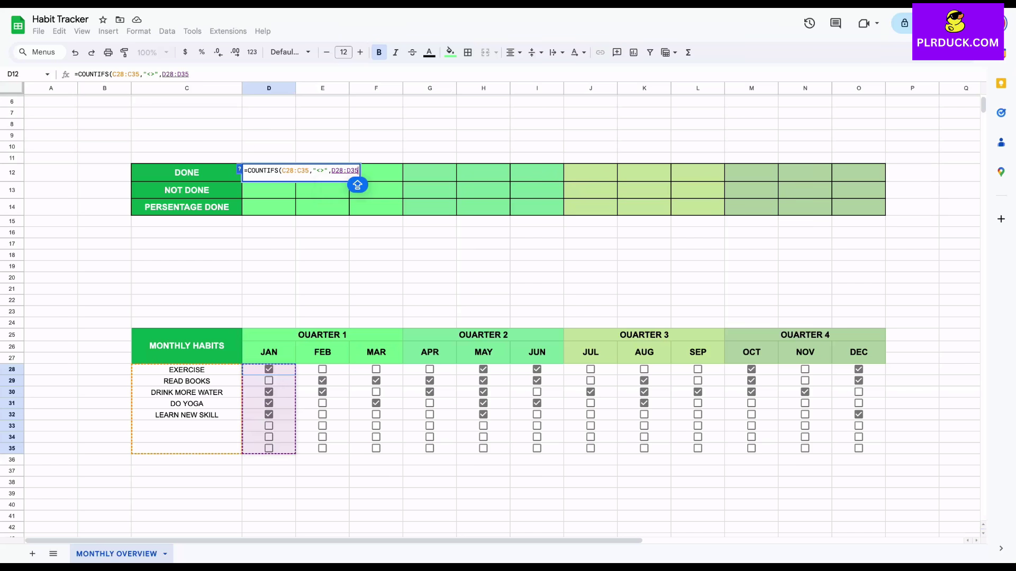
text(,)
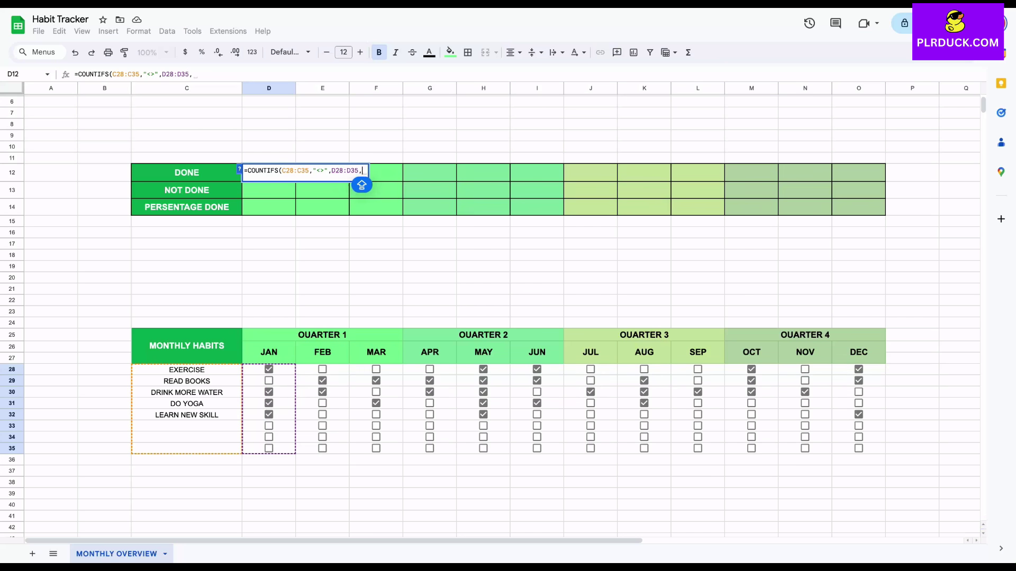
text("TRUE"))
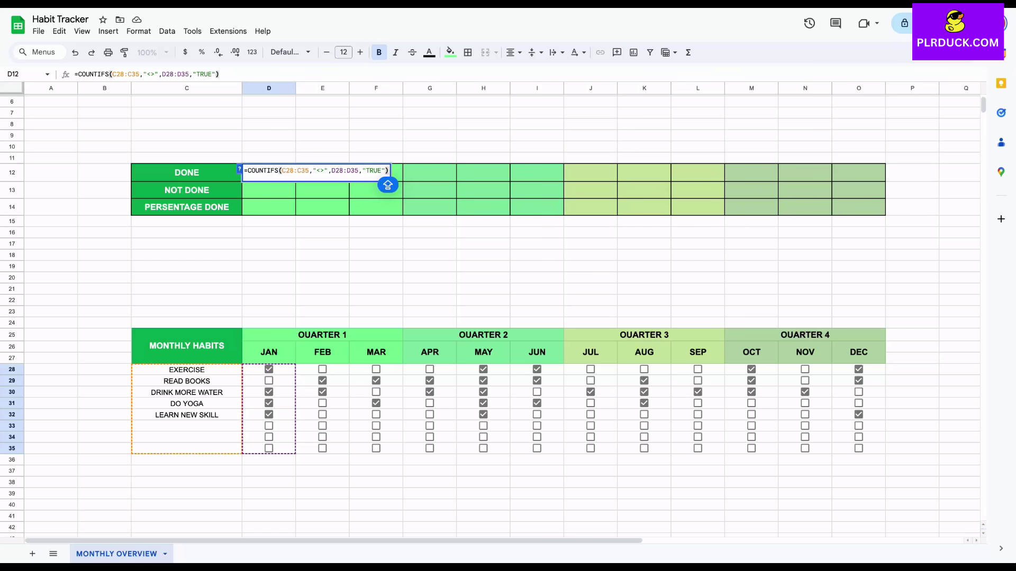
key(Return)
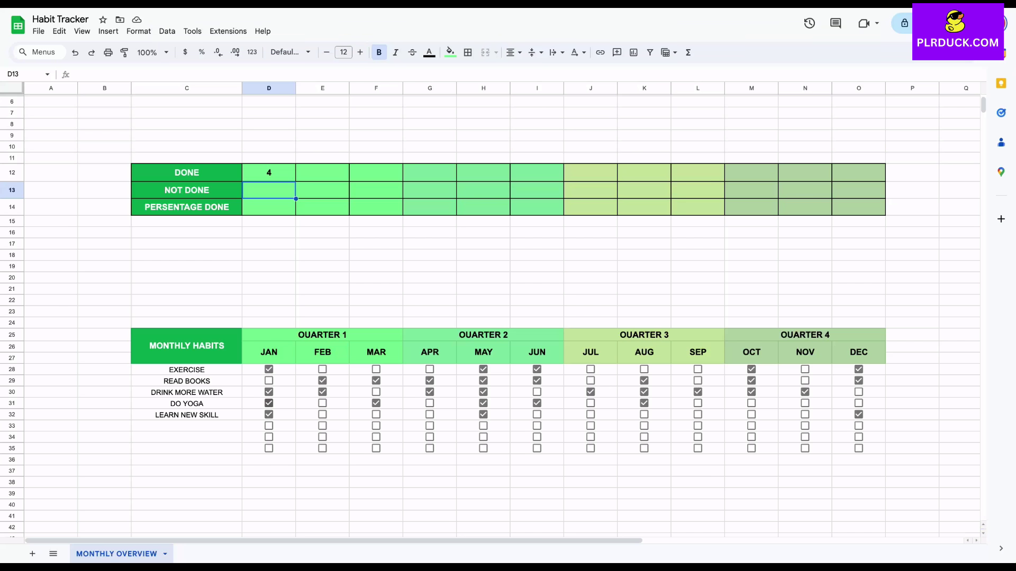
Test the January DONE formula by toggling the LEARN NEW SKILL checkbox and the unnamed habit's checkbox in D35, restoring both.
click(268, 415)
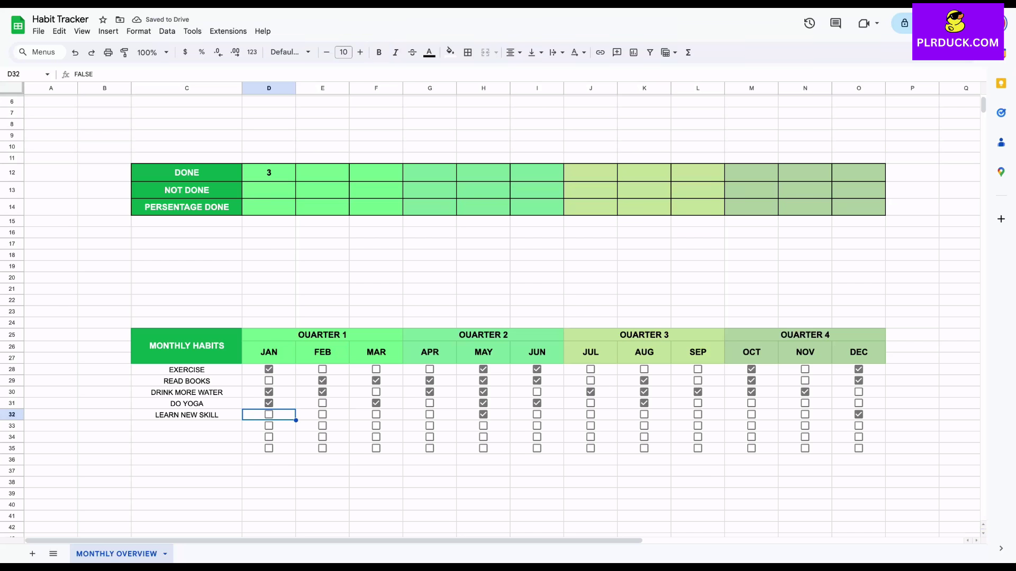
key(space)
click(269, 449)
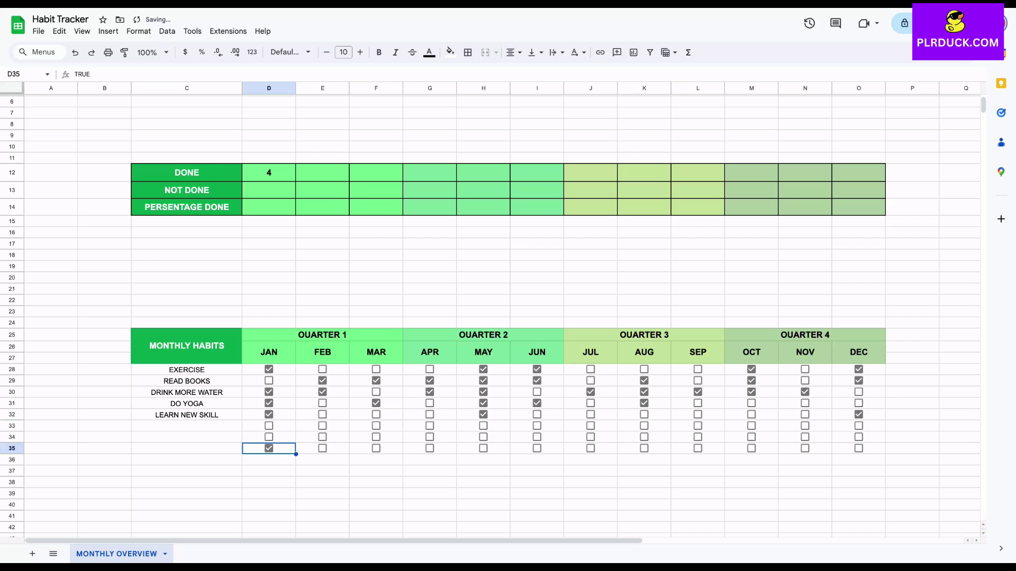
key(space)
key(space)
key(space)
click(269, 173)
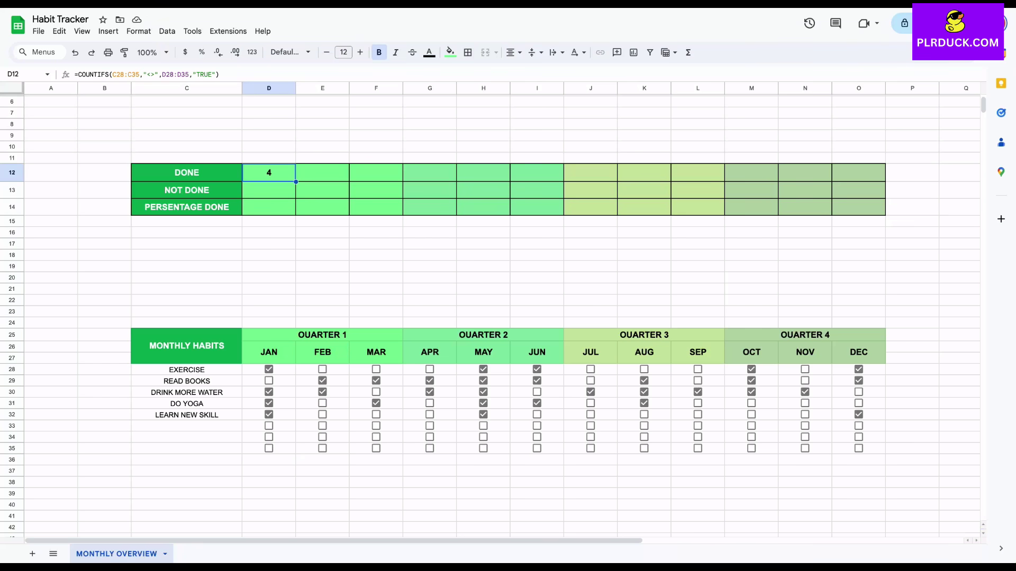
Enter =COUNTIFS(C28:C35,"<>",D28:D35,"FALSE") in D13 to count January's unfinished habits, and reject the suggested autofill for D14.
click(268, 189)
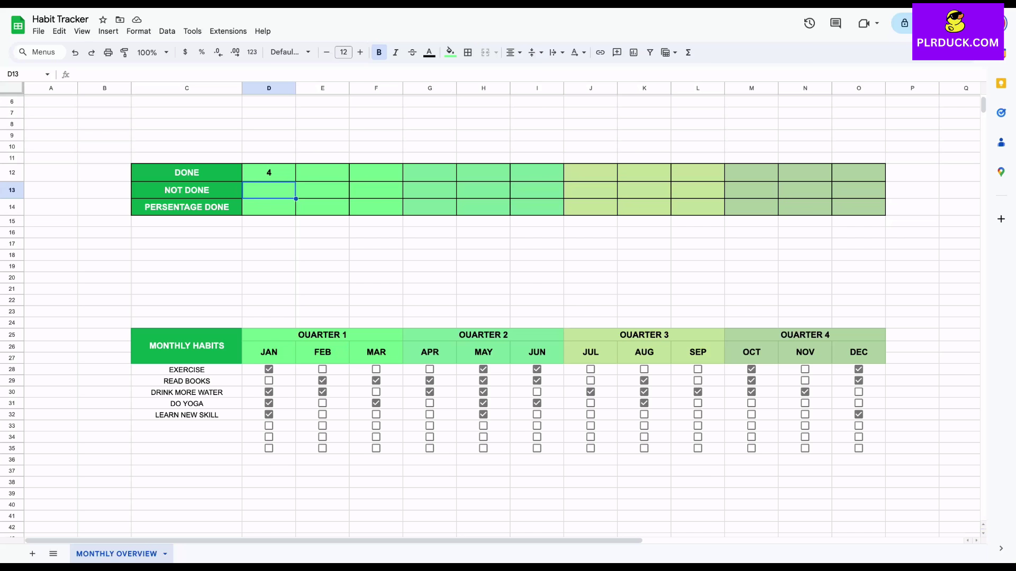
text(=COUNT)
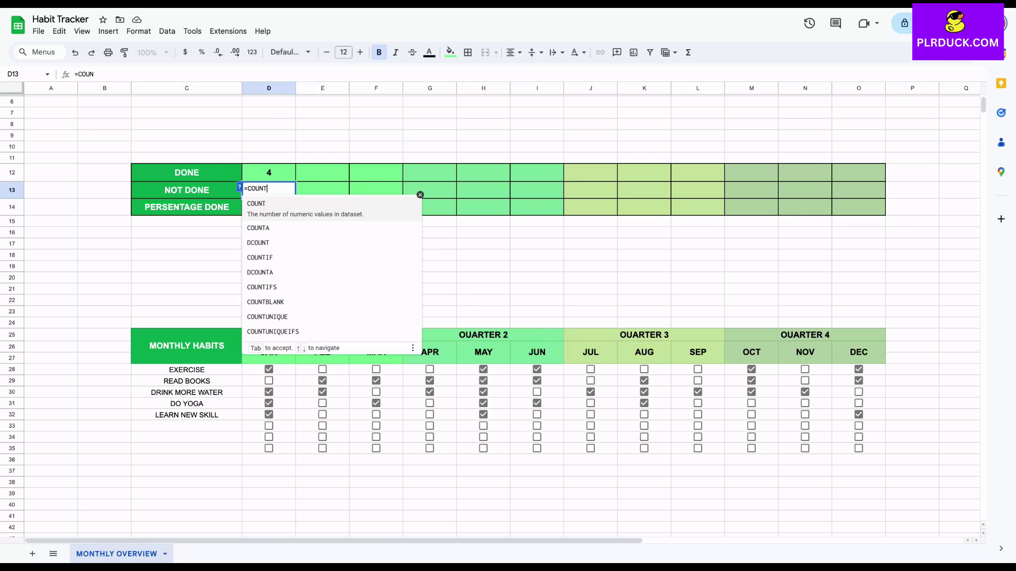
text(IFS)
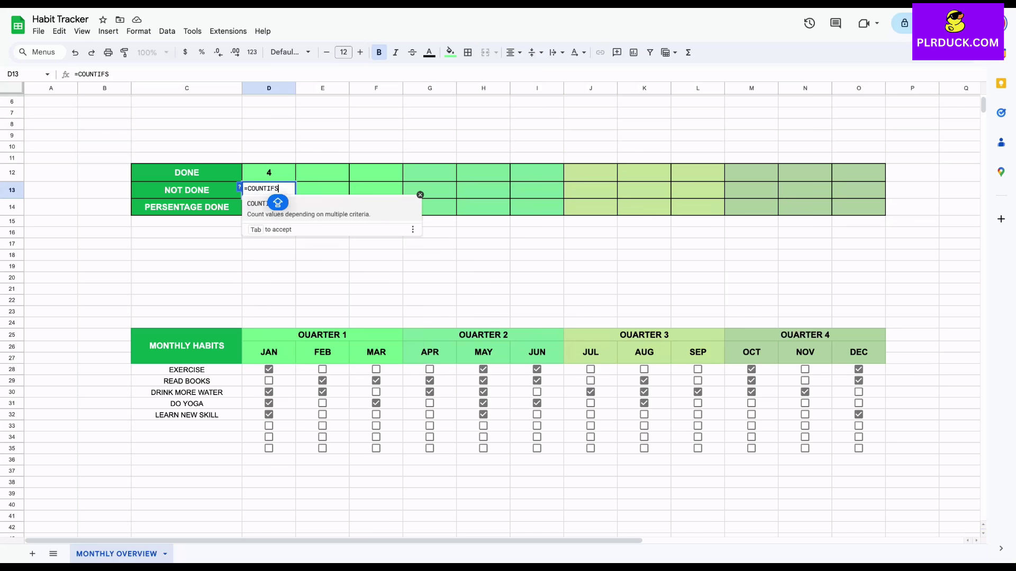
click(272, 205)
drag(187, 370, 186, 449)
text(,"<>)
text(")
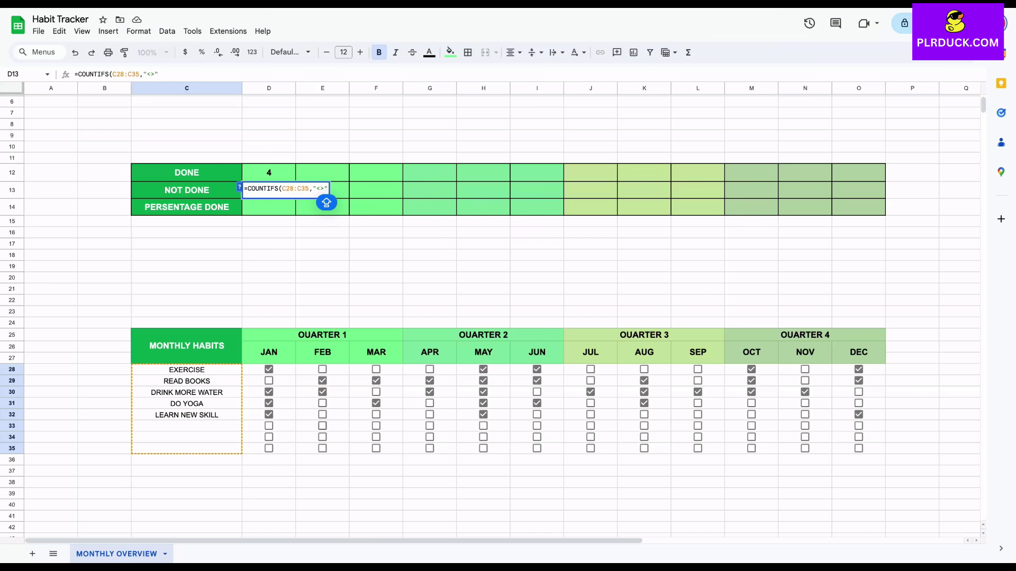
text(,)
drag(268, 370, 269, 448)
text(,"FALSE")
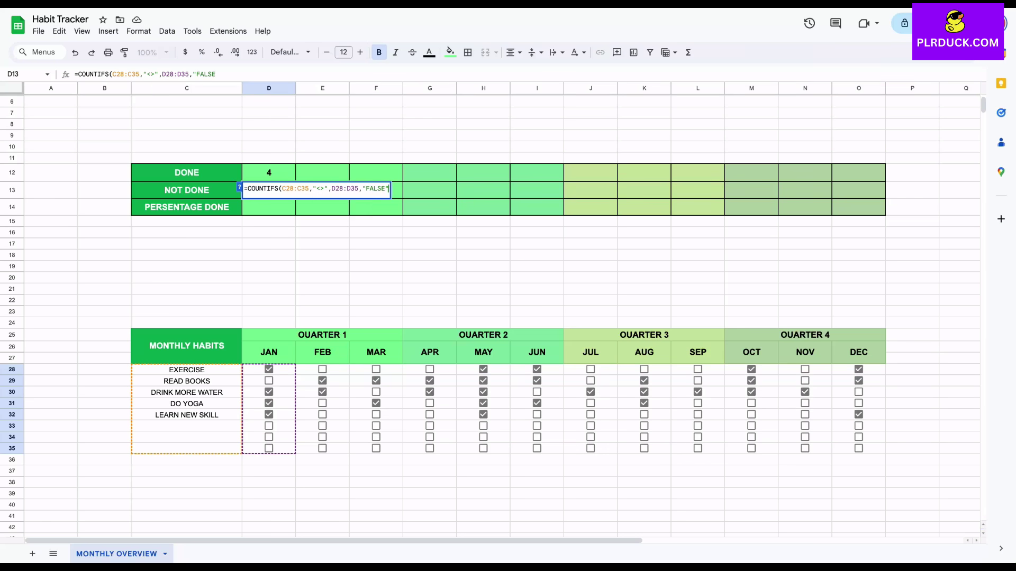
key(Return)
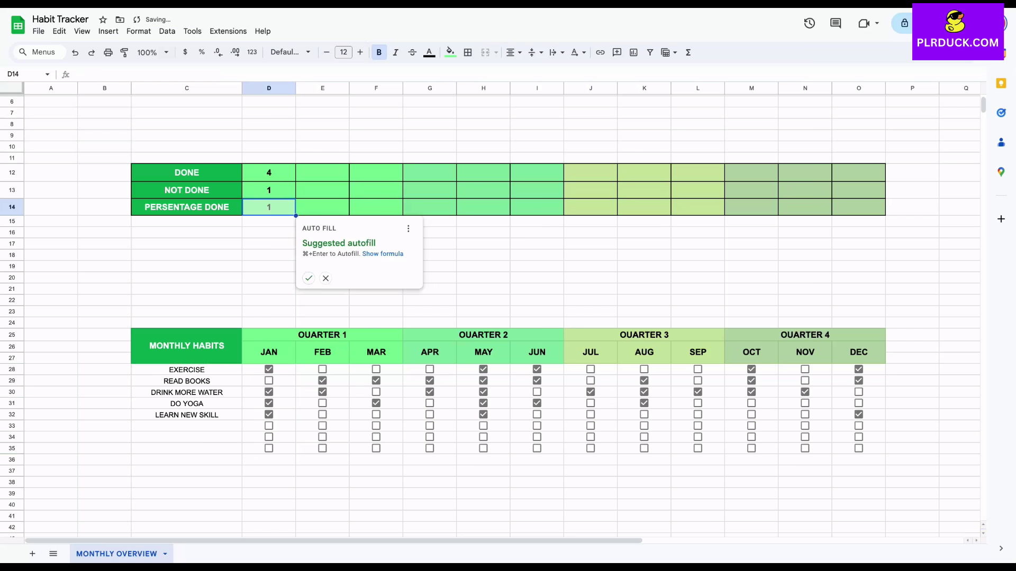
click(326, 278)
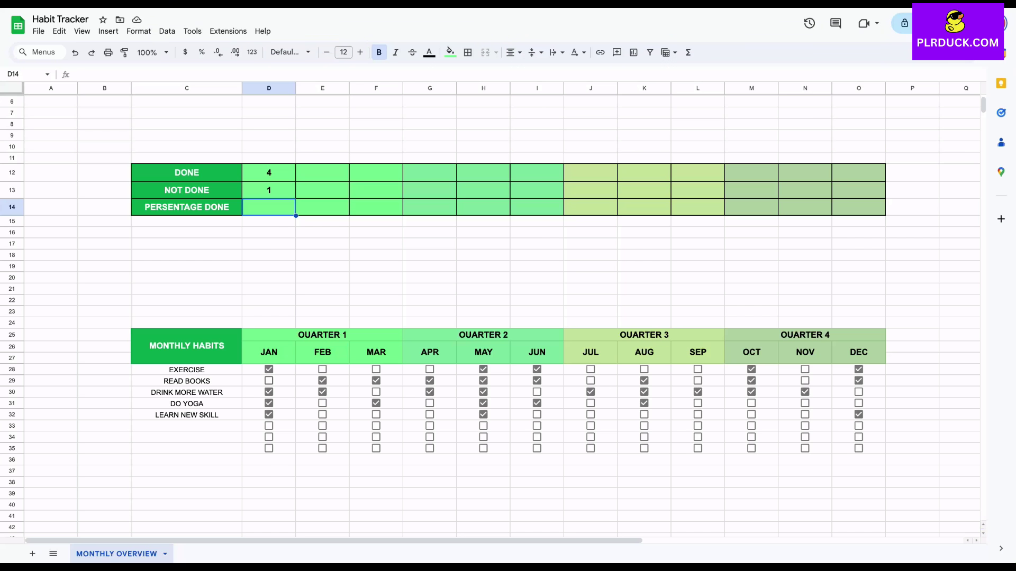
Test the January NOT DONE formula by toggling the READ BOOKS checkbox and the unnamed habits' checkboxes in D34 and D35, restoring each.
click(269, 381)
key(space)
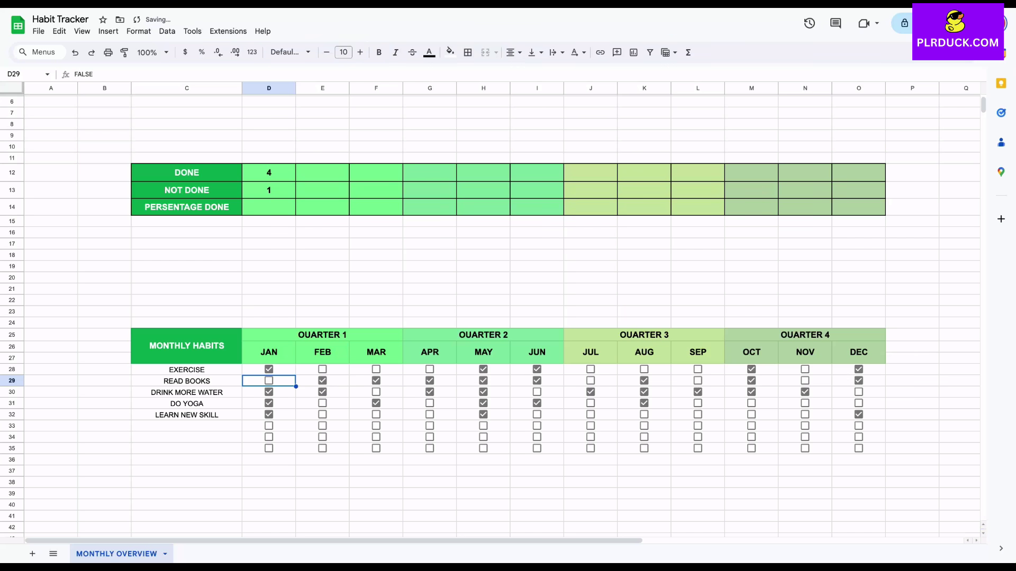
click(269, 438)
click(269, 437)
click(269, 448)
click(269, 449)
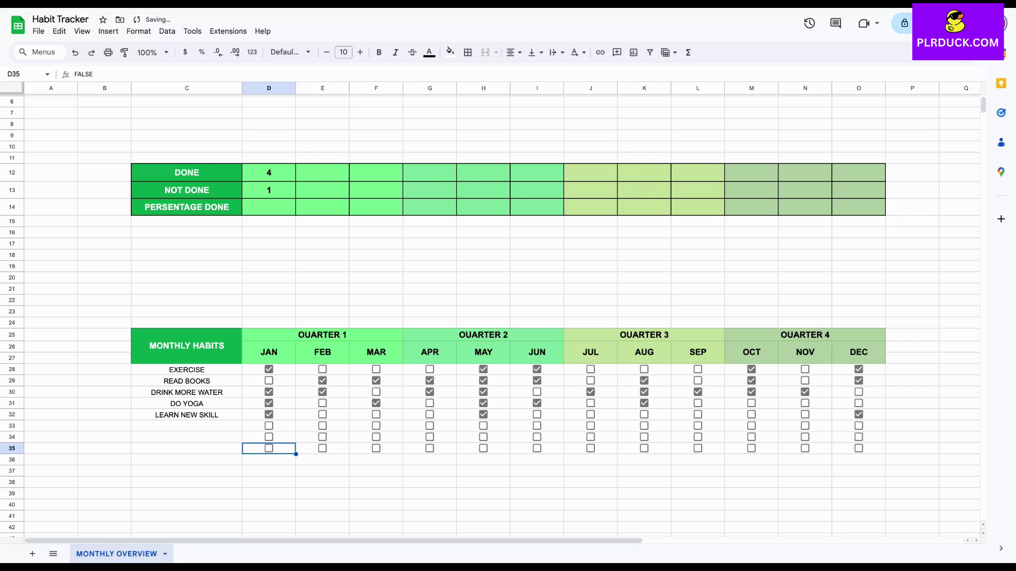
drag(187, 415, 187, 437)
click(187, 449)
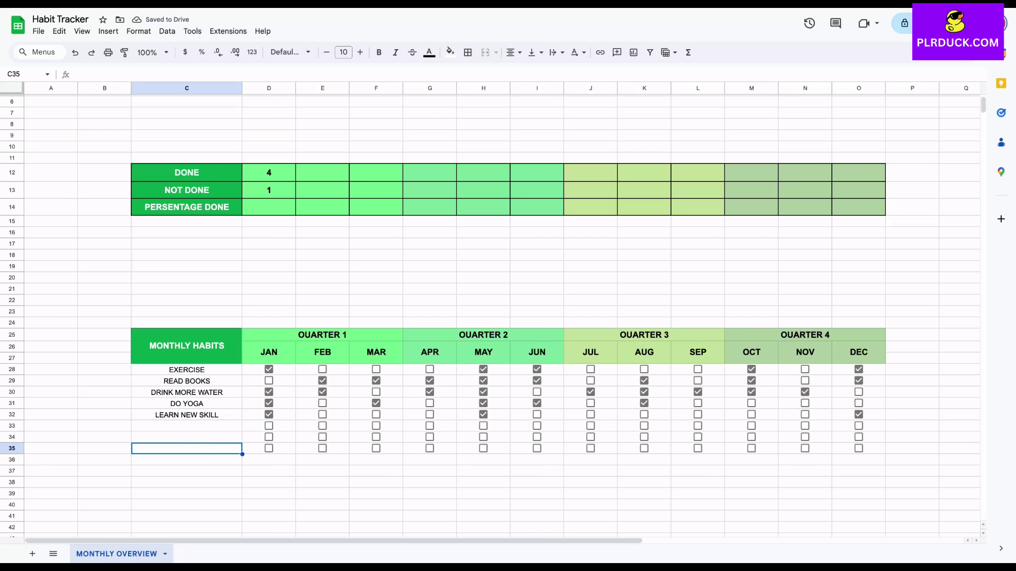
Make the habit name range absolute in the January DONE formula in D12, giving =COUNTIFS($C$28:$C$35,"<>",D28:D35,"TRUE").
click(268, 173)
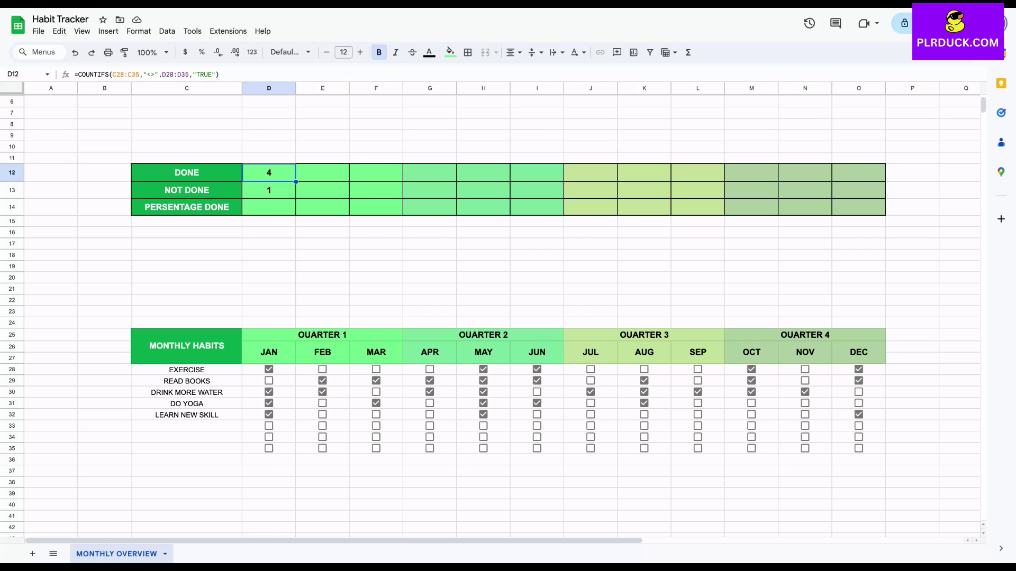
key(Return)
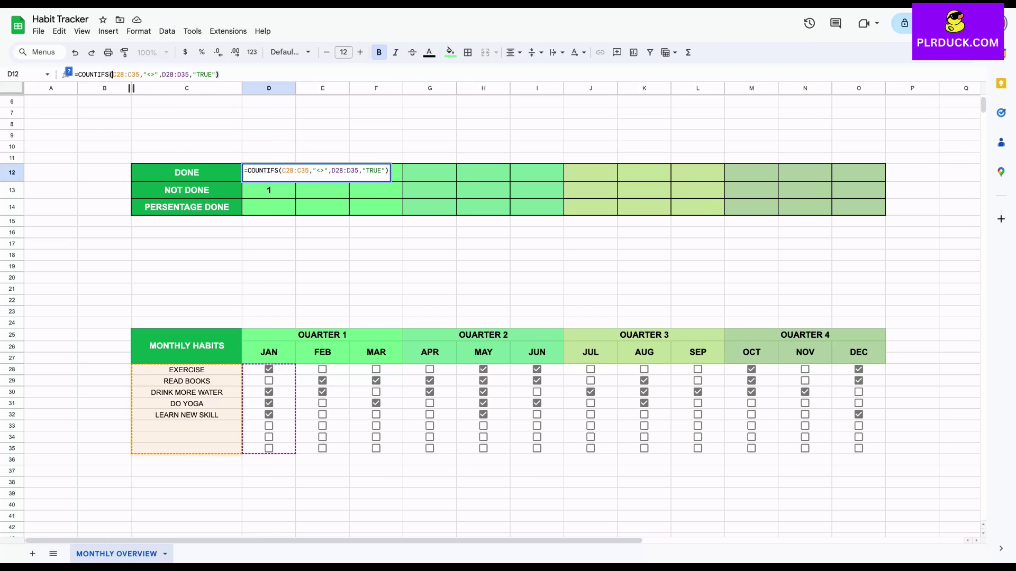
text($C)
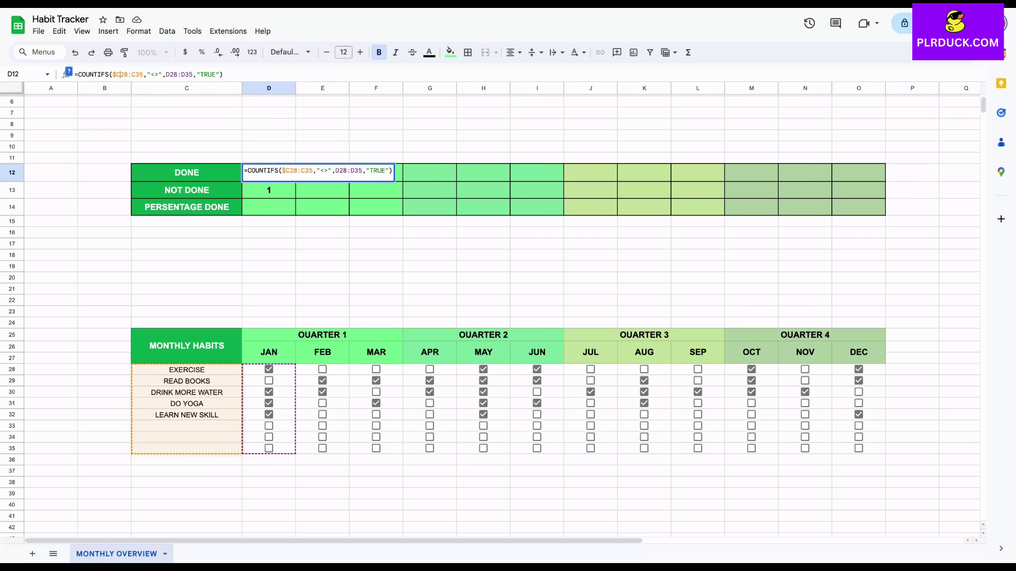
text($)
key(Right)
text($)
key(Right)
text($)
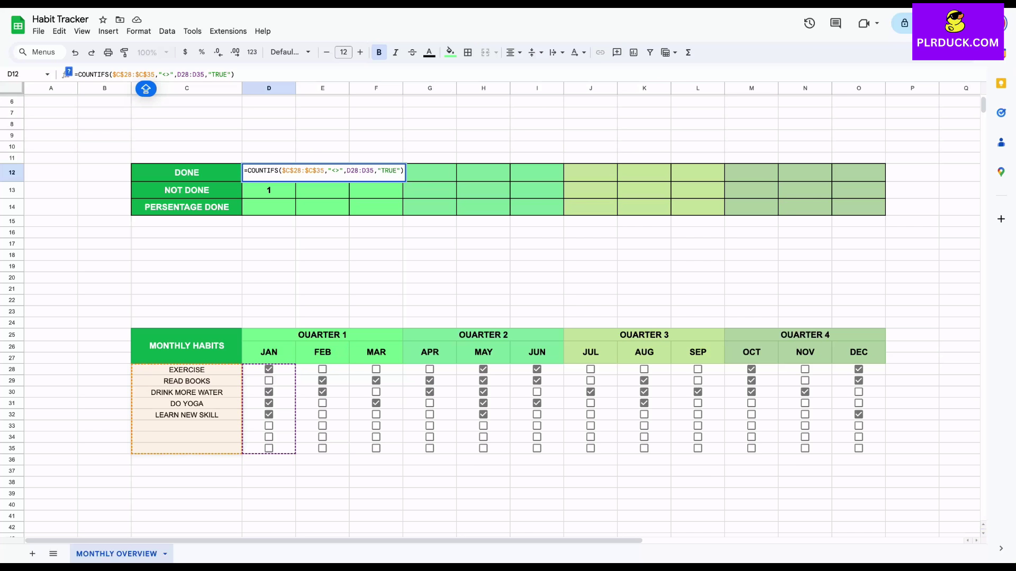
key(Return)
Fill the DONE formula from D12 across the remaining months through December in O12, and check the December formula.
click(269, 173)
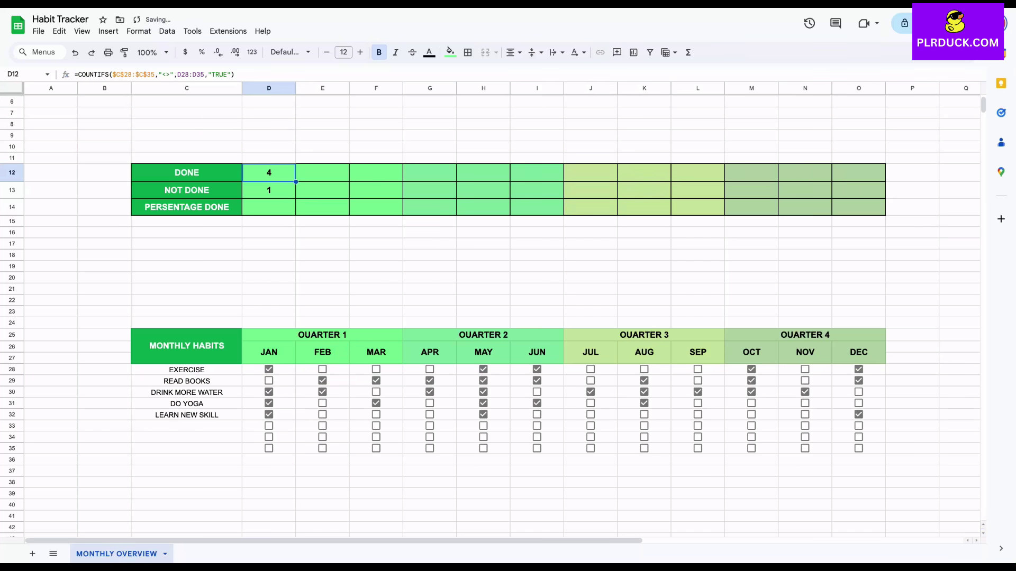
drag(295, 181, 698, 173)
drag(846, 174, 859, 175)
click(858, 173)
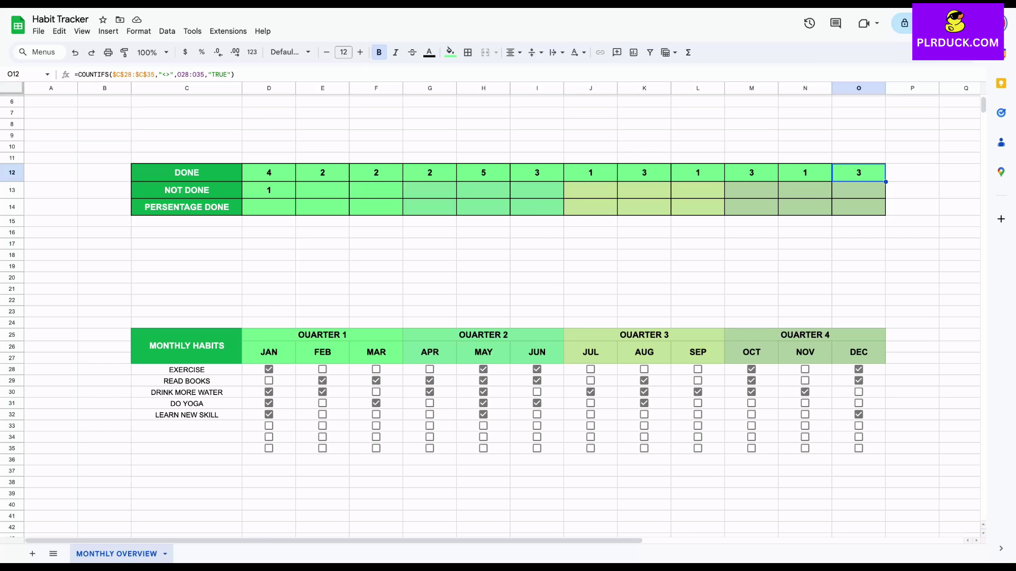
Make the start of the habit name range absolute as $C$28 in the January NOT DONE formula in D13.
click(269, 191)
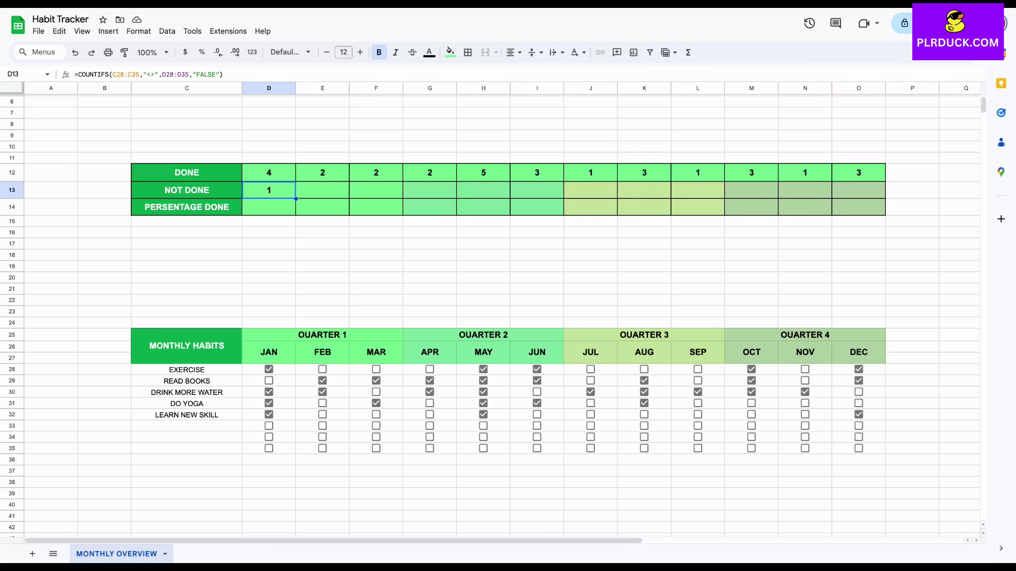
click(113, 75)
text($)
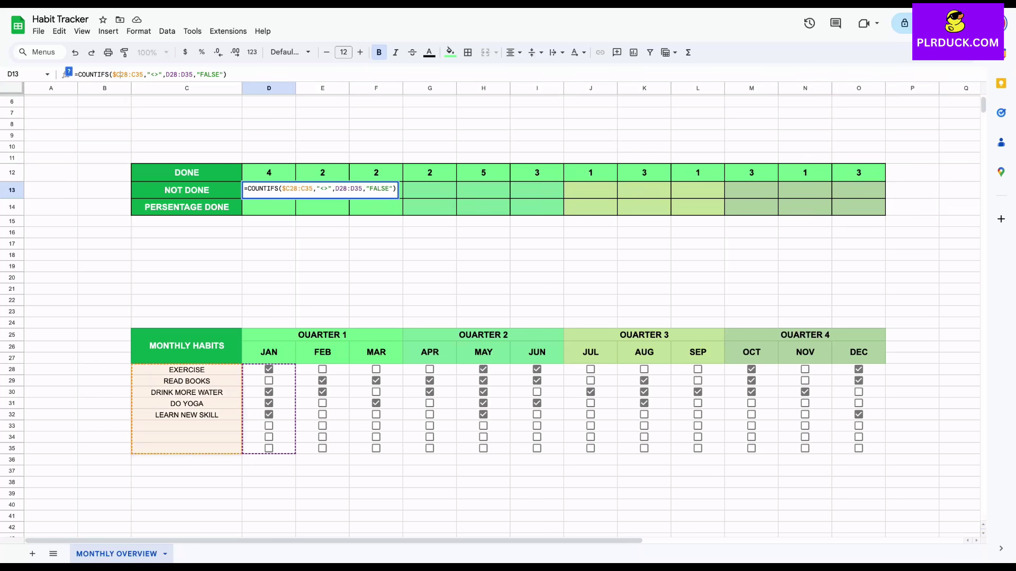
text($)
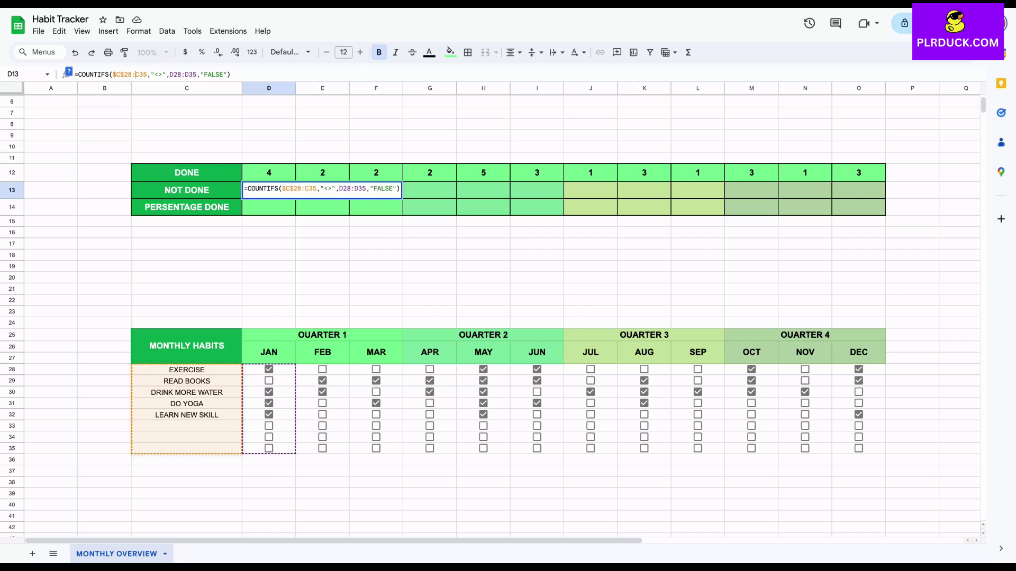
Lock the habit range to $C$28:$C$35 in January's NOT DONE formula and fill it across through December.
text($C$)
key(Return)
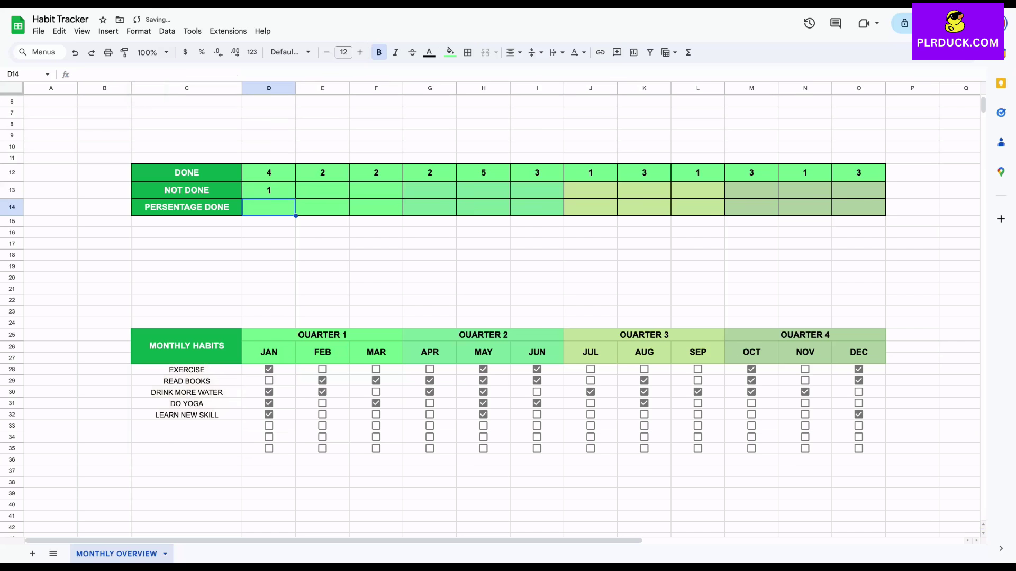
click(268, 190)
drag(295, 199, 858, 193)
click(537, 221)
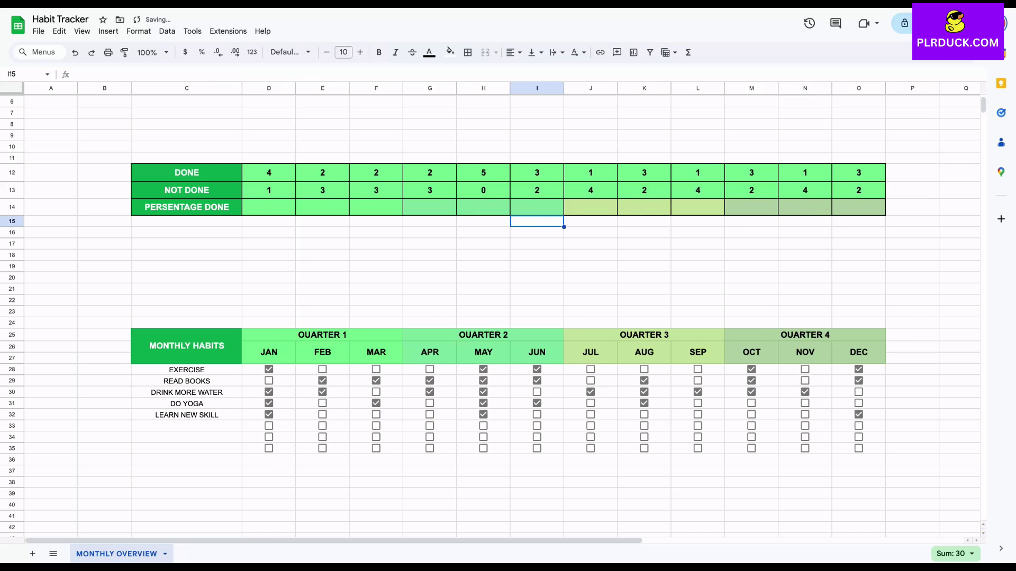
Check the copied NOT DONE formulas in row 13 across the months through December.
click(430, 191)
key(Right)
key(Right)
key(Right)
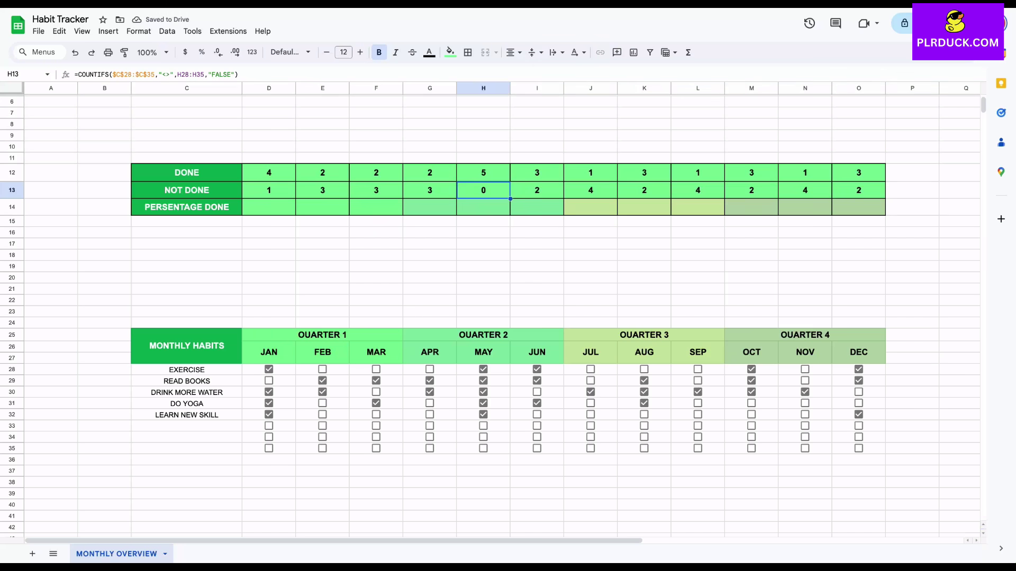
key(Right)
key(Right)
key(Right)
key(Right)
key(Right)
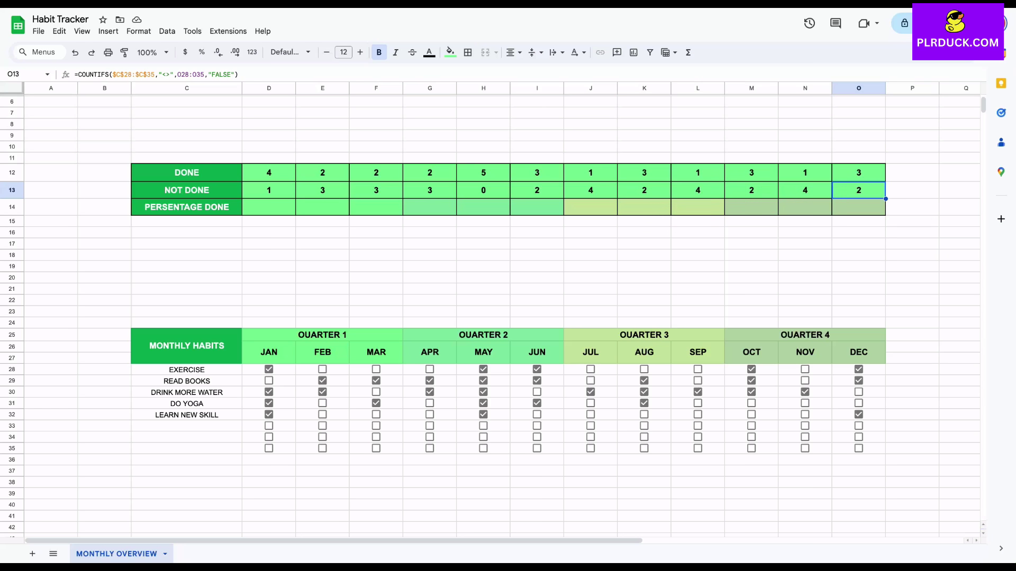
Correct the row 14 label in column C to PERCENTAGE DONE.
click(187, 206)
text(PERCENTAGE DONE)
key(Tab)
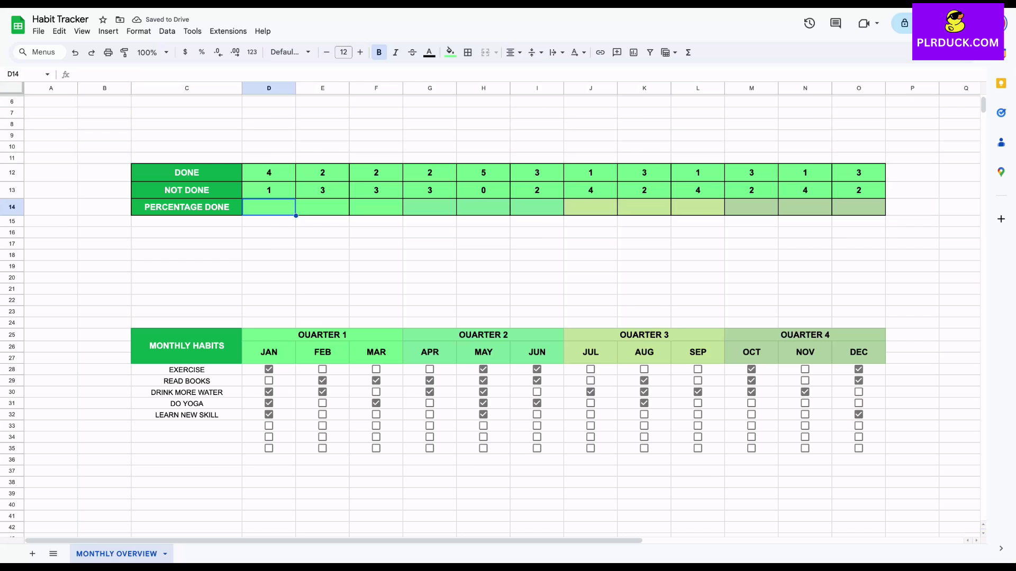
Enter =IFERROR((D12/(D12+D13))*100/100,0) in D14 to calculate January's completion percentage.
text(=)
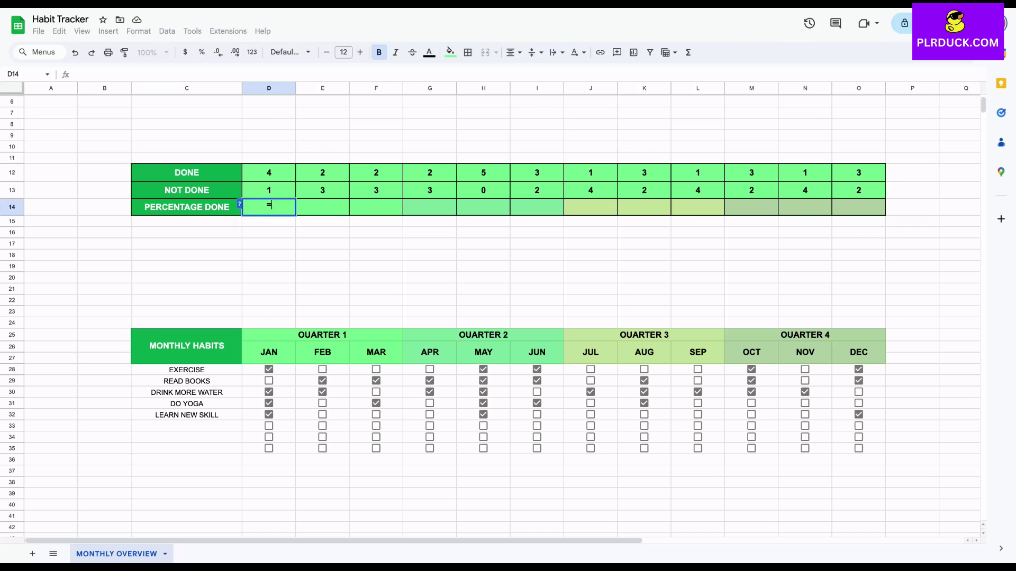
text(IFERROR((D12/(D12+D13))*100/100,0)
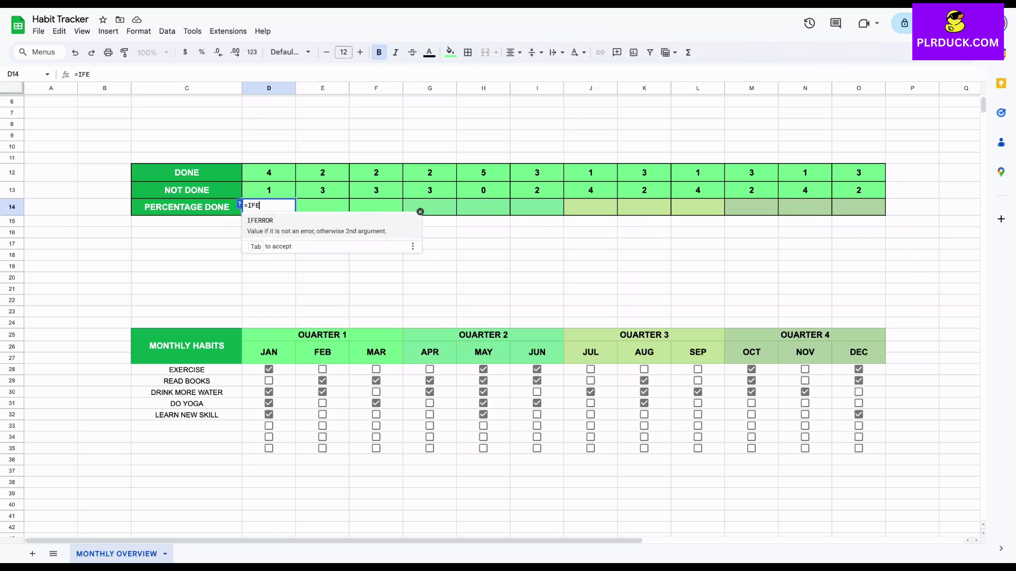
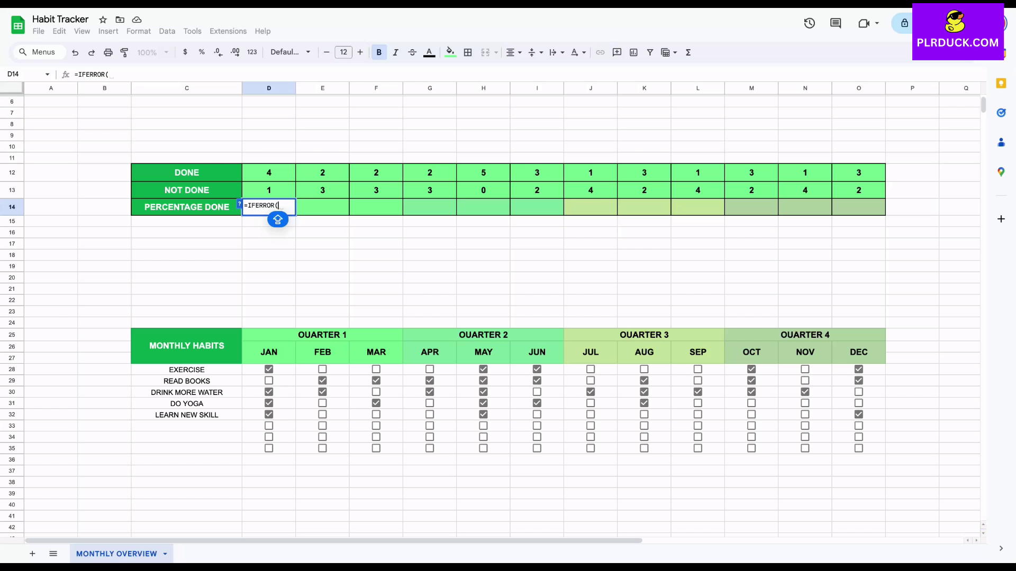
text((D12)
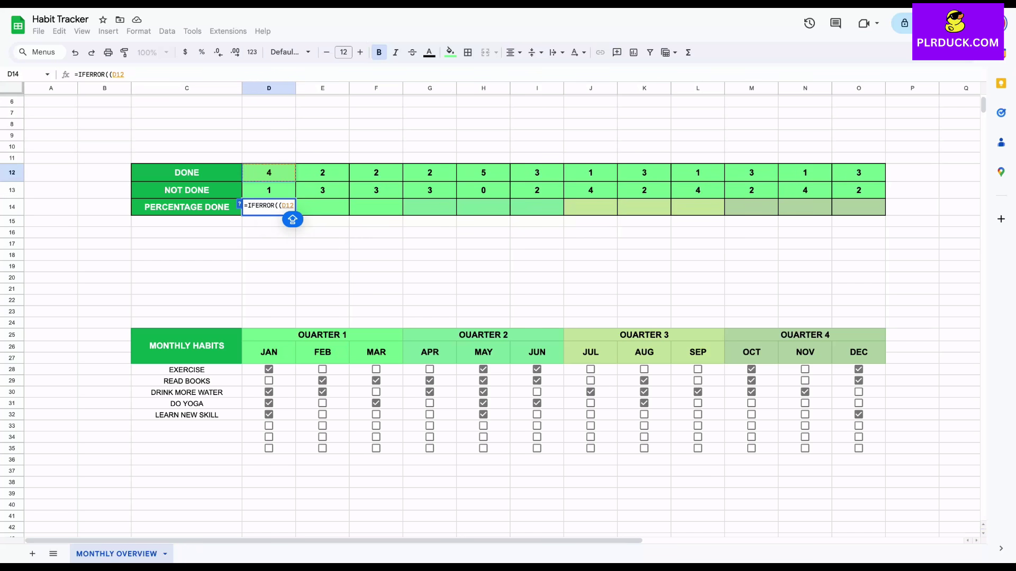
text(/(D12)
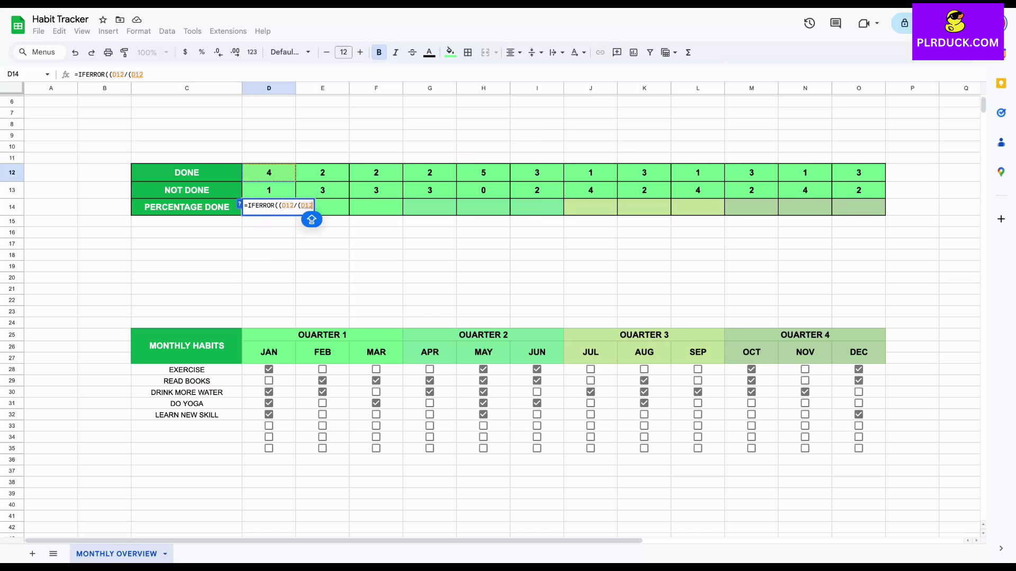
text(+D13)
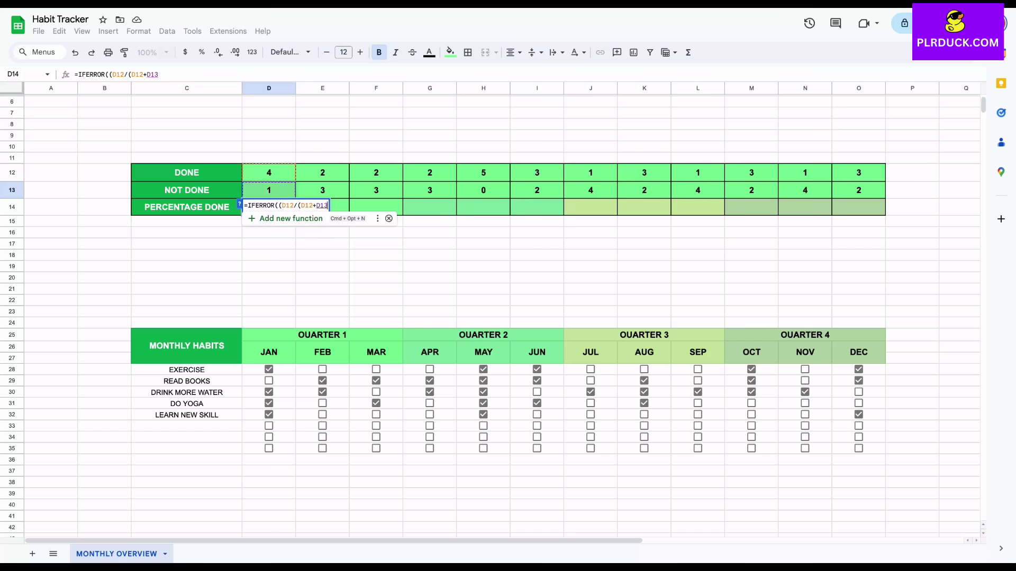
text())
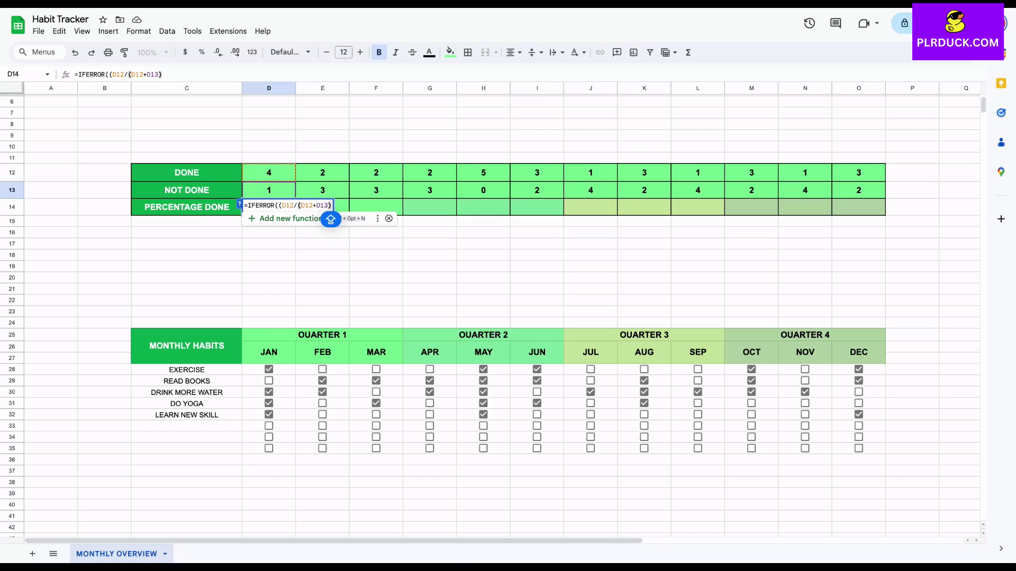
text())
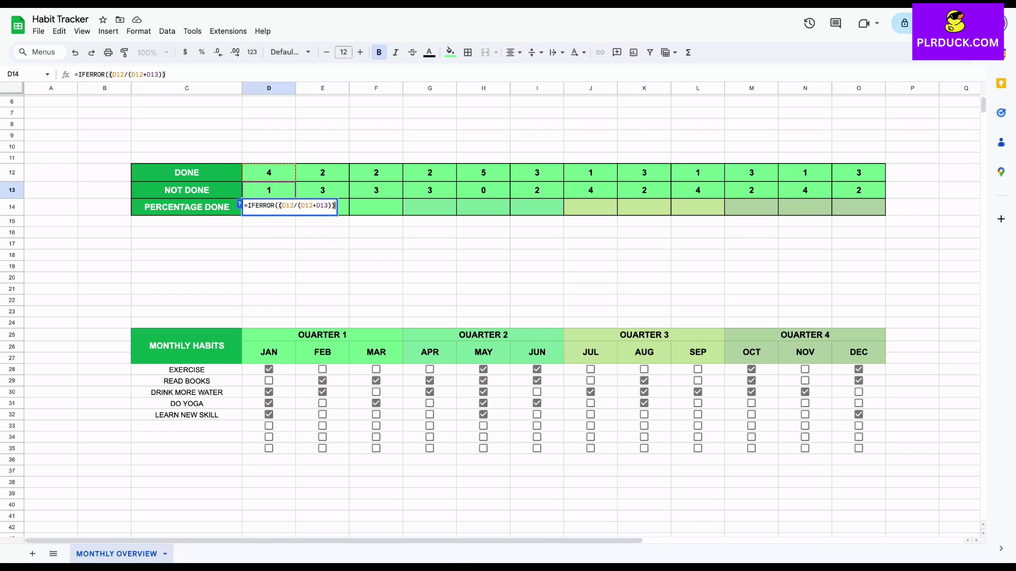
text(*)
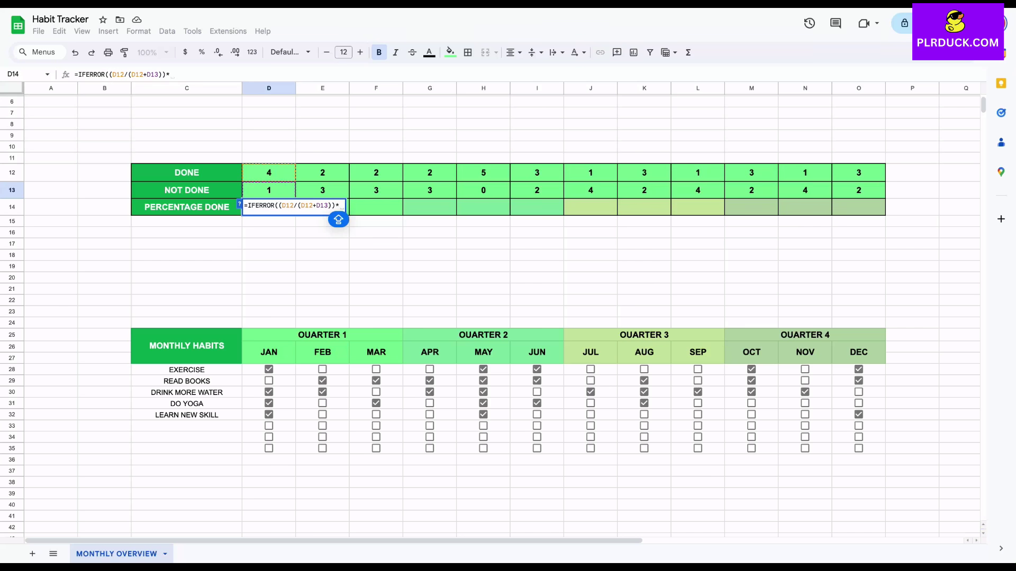
text(100/)
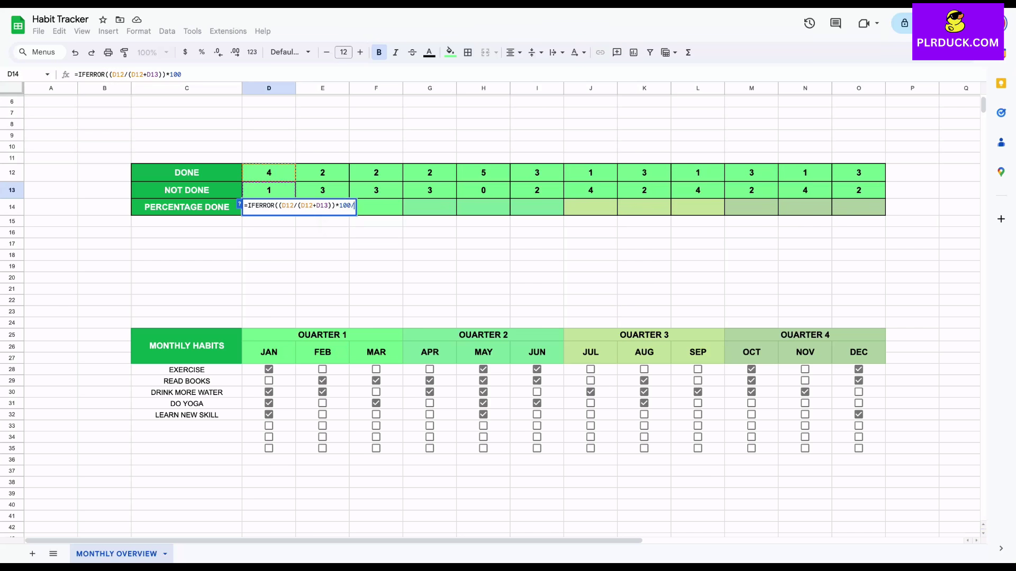
text(100)
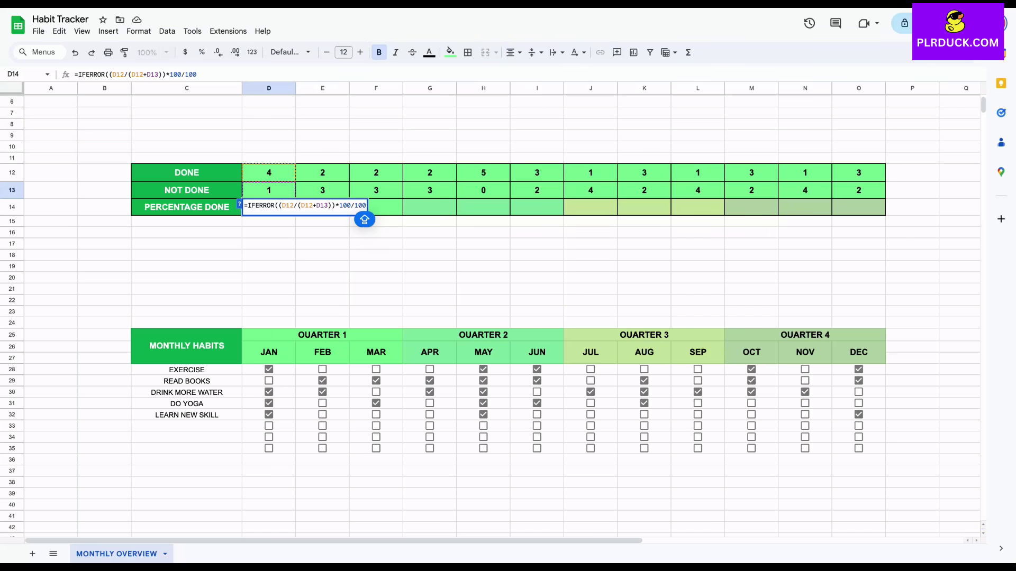
text(,0)
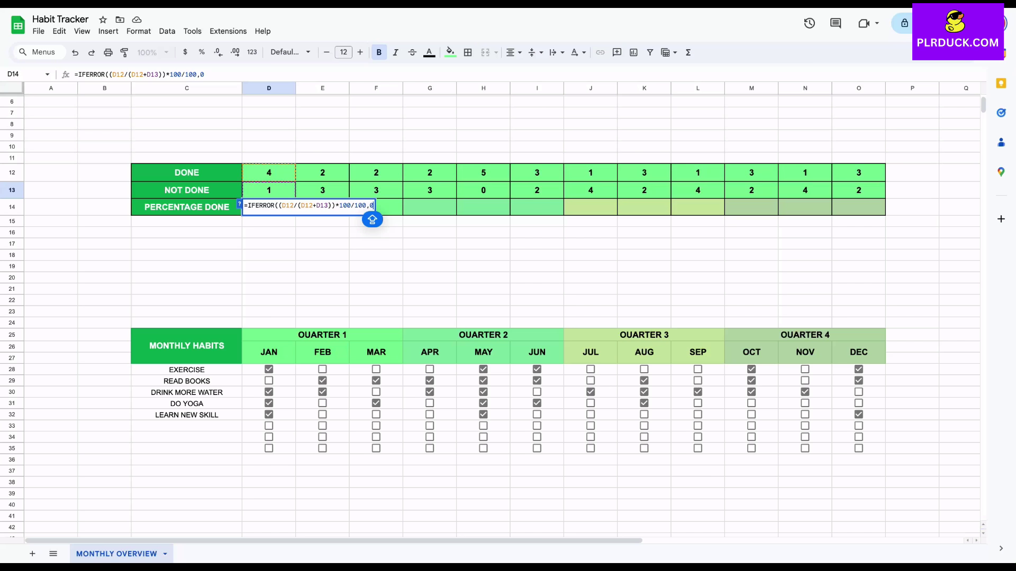
text())
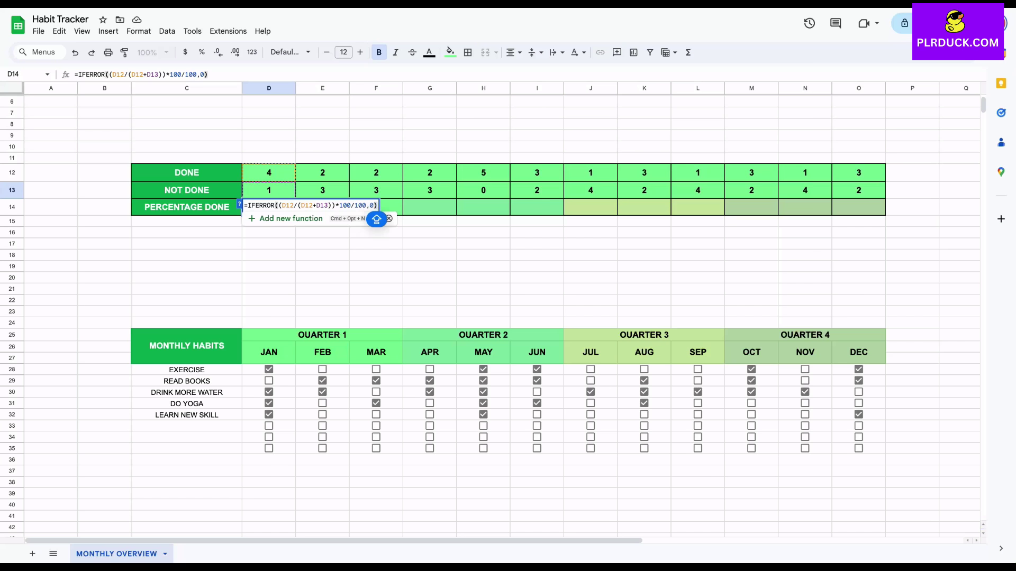
key(Return)
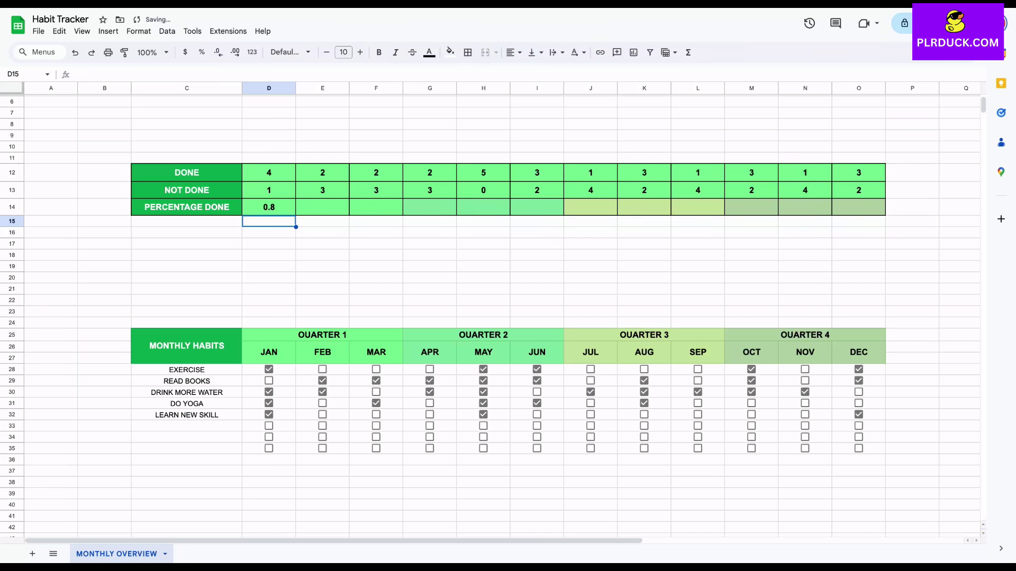
Fill January's PERCENTAGE DONE formula across to December and format D14:O14 as percentages.
click(269, 207)
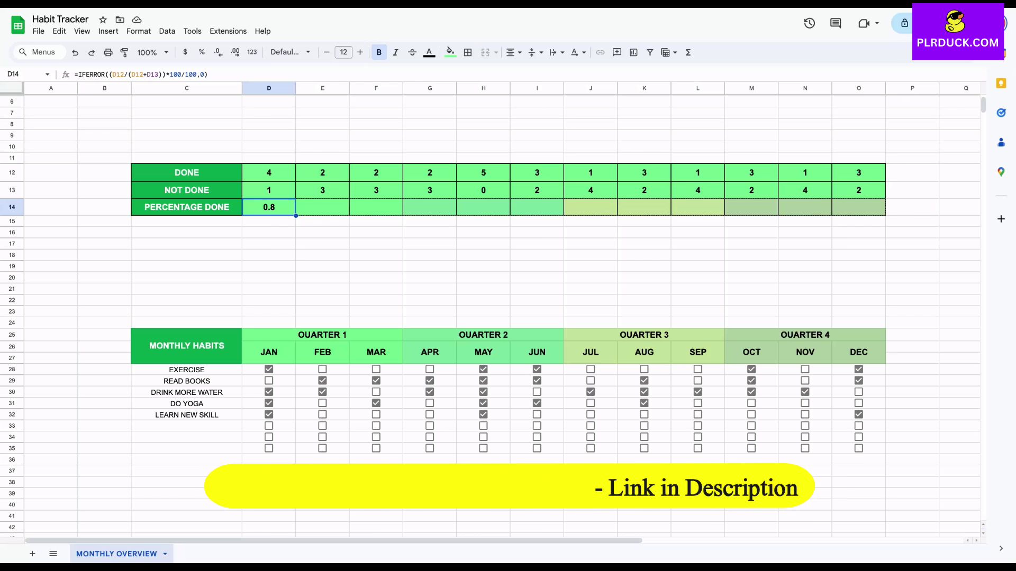
drag(295, 216, 885, 216)
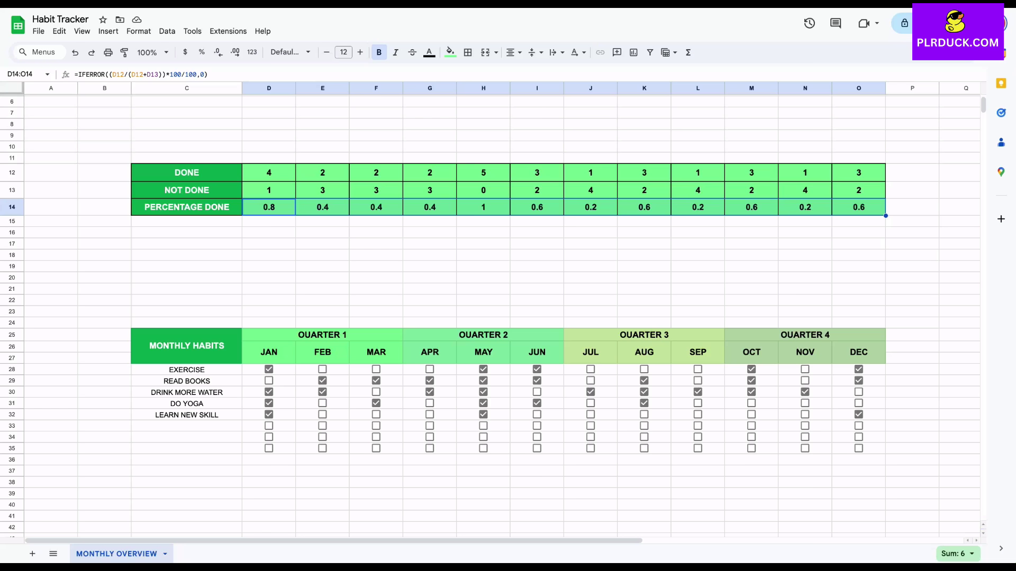
click(201, 52)
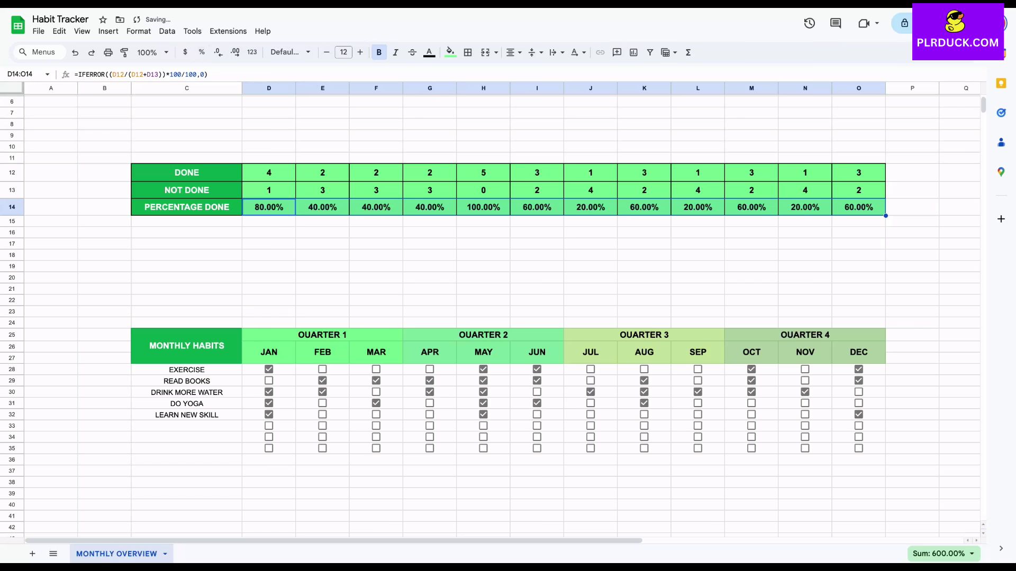
click(269, 232)
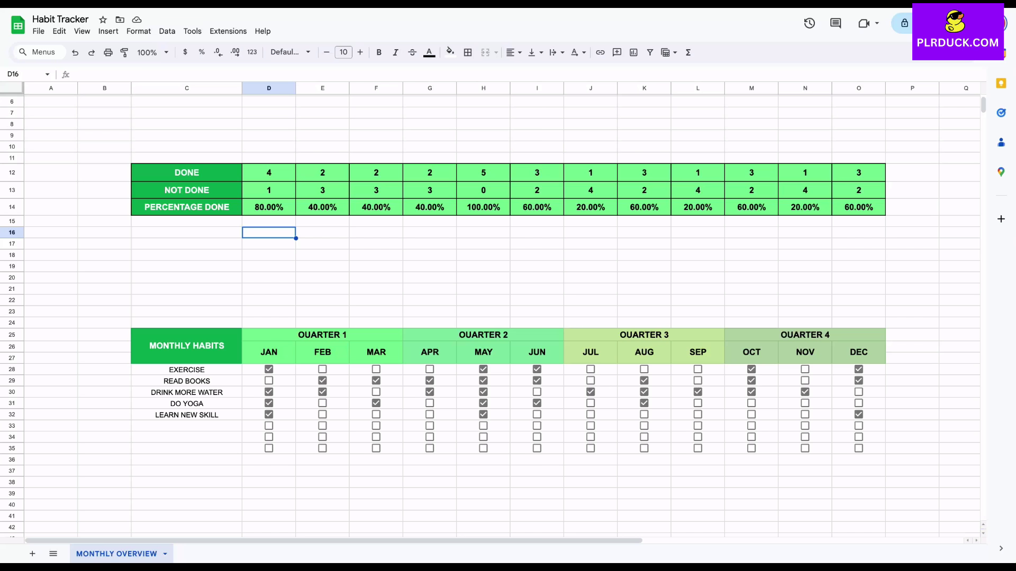
click(269, 207)
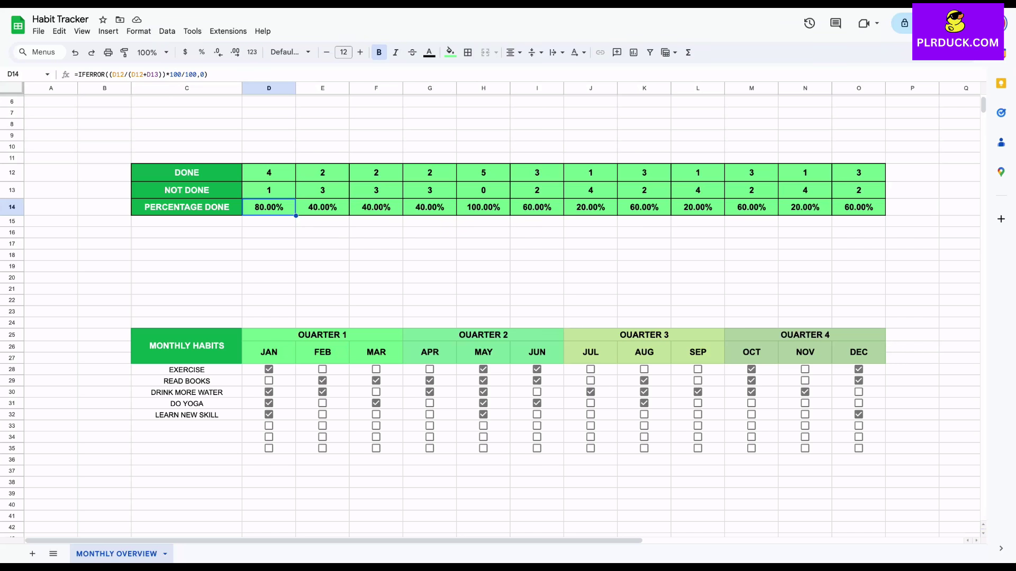
click(269, 232)
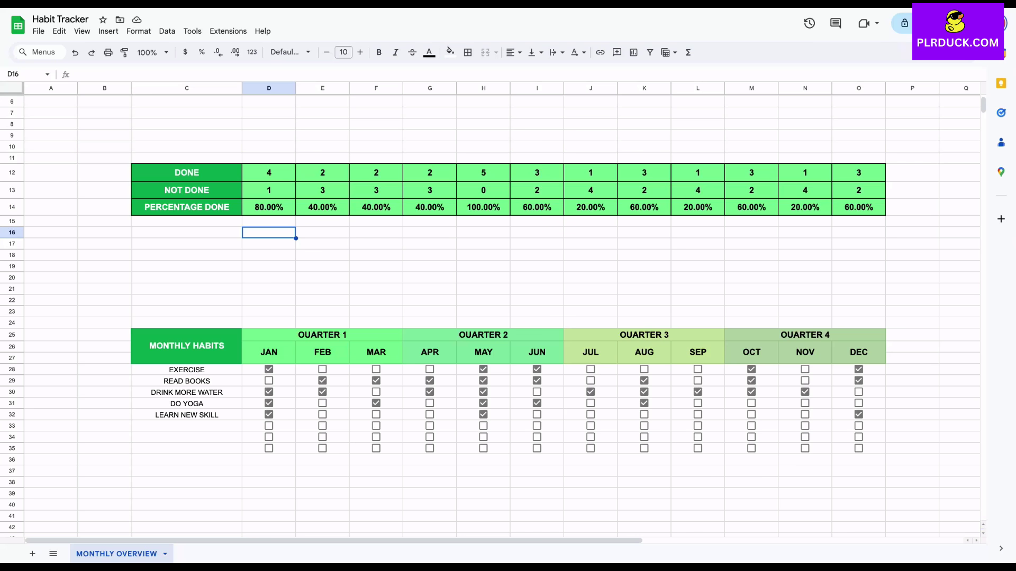
Merge cells D15:D24 between January's percentage and the Quarter 1 header into one cell.
scroll(490, 312, right, 5)
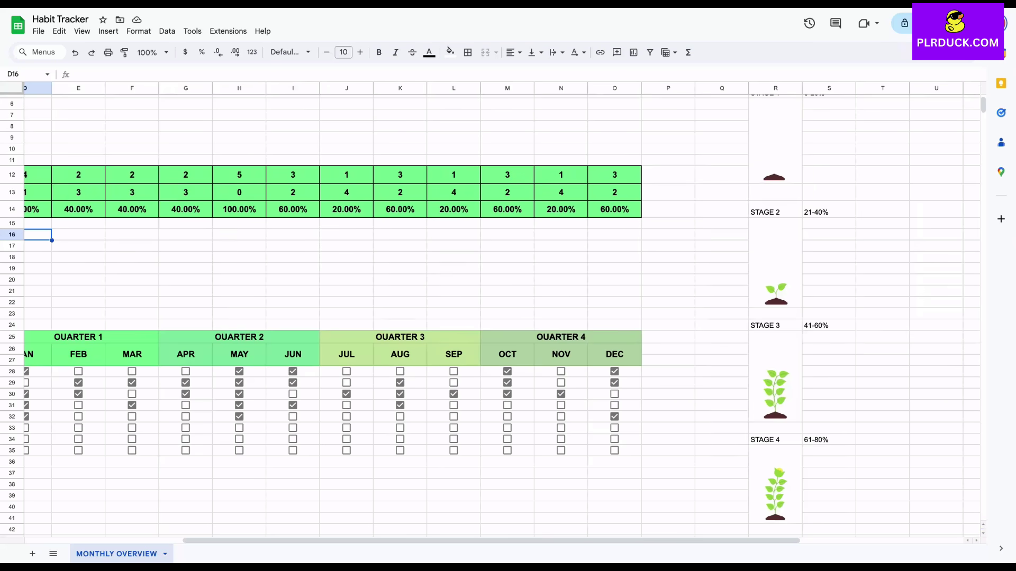
scroll(490, 312, left, 5)
drag(269, 230, 269, 330)
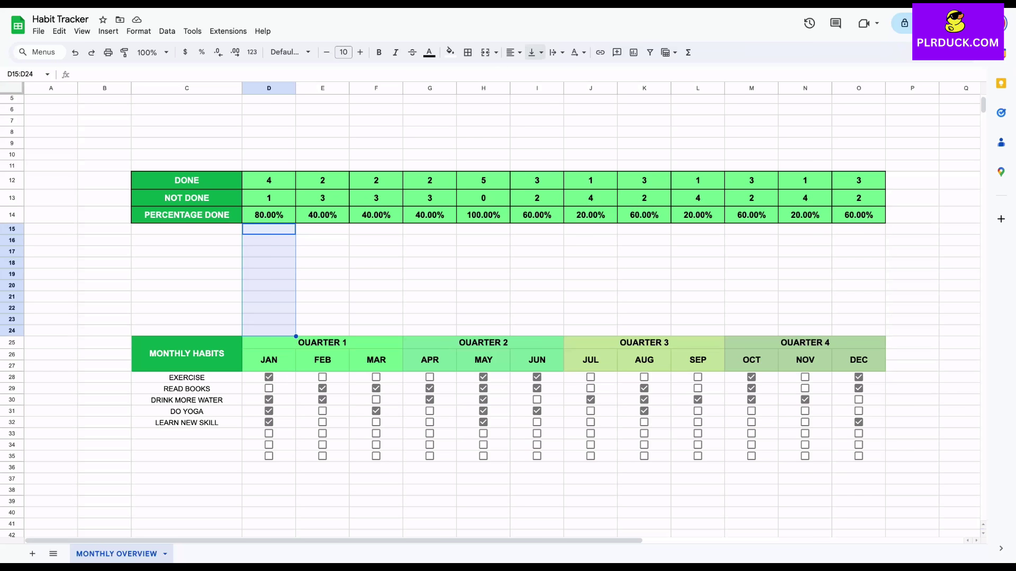
click(485, 52)
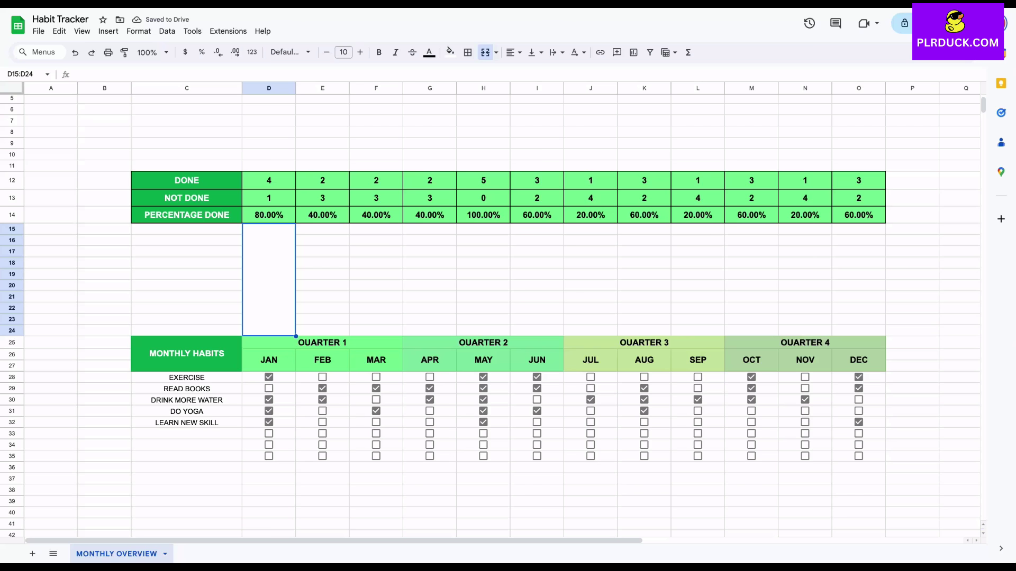
Start a formula in merged cell D15 with the condition =IF(D14<=20, to test January's completion percentage.
scroll(491, 312, right, 7)
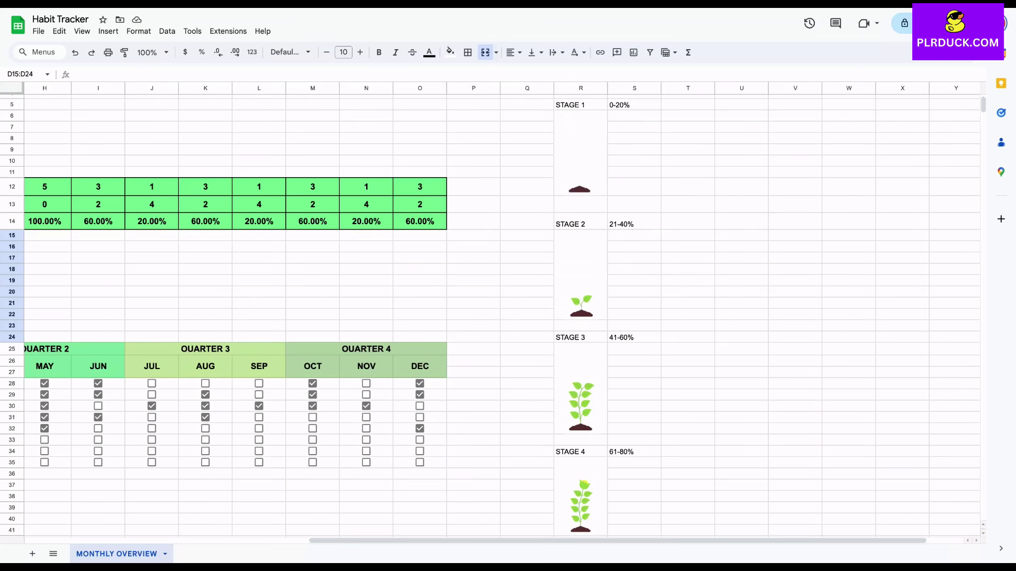
scroll(491, 312, down, 10)
scroll(491, 313, up, 8)
scroll(491, 312, left, 7)
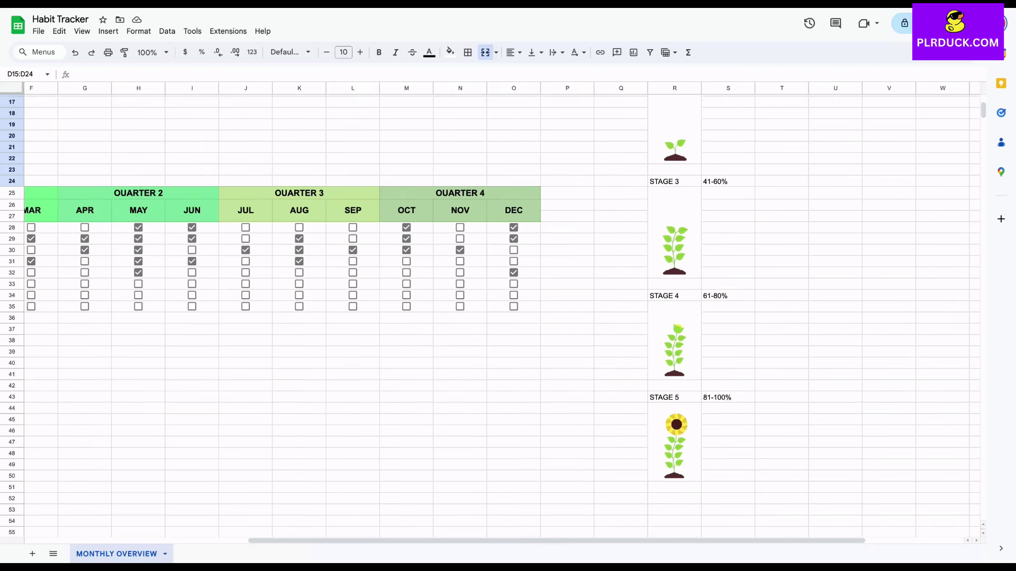
scroll(491, 312, up, 2)
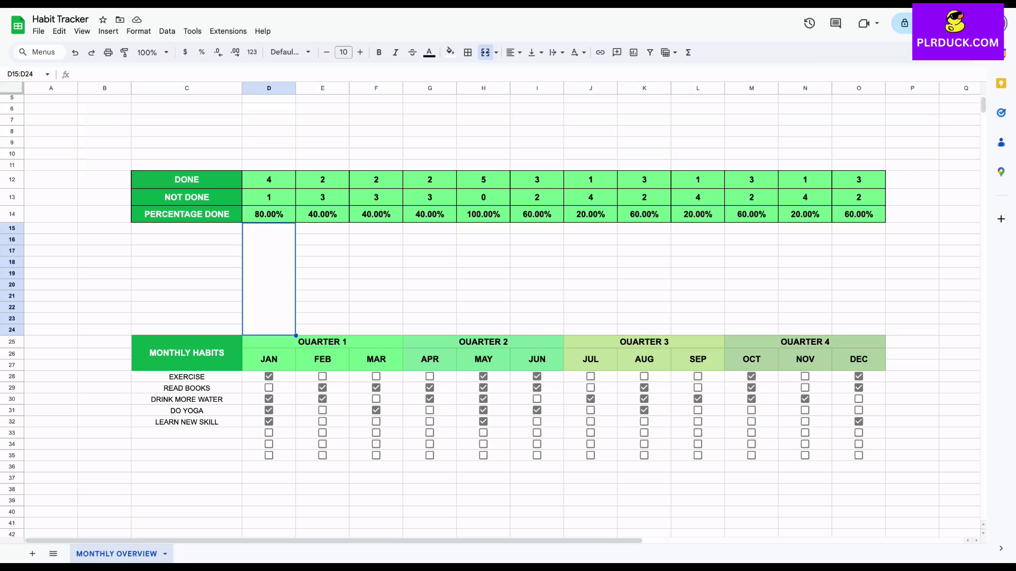
text(=)
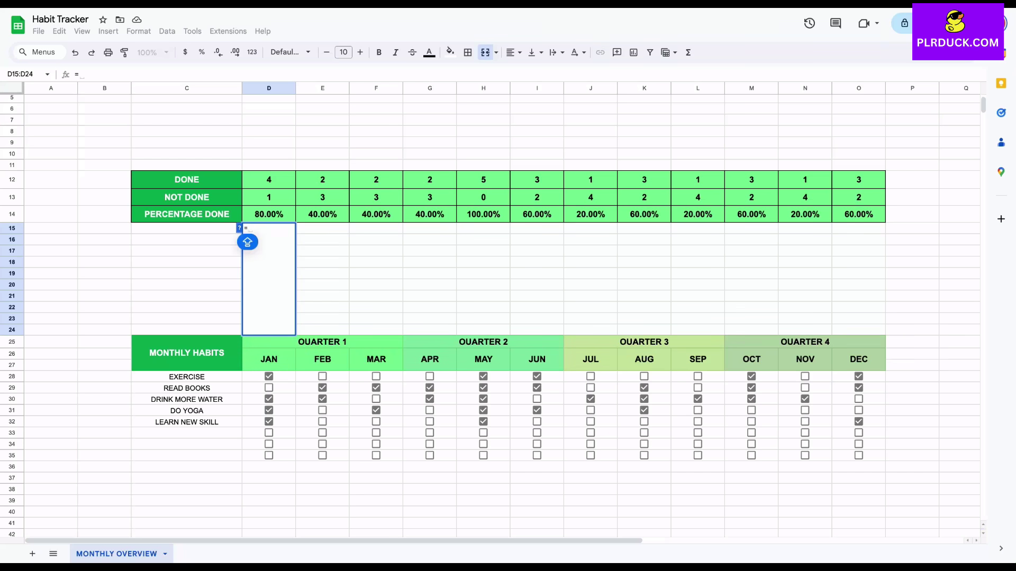
text(IF)
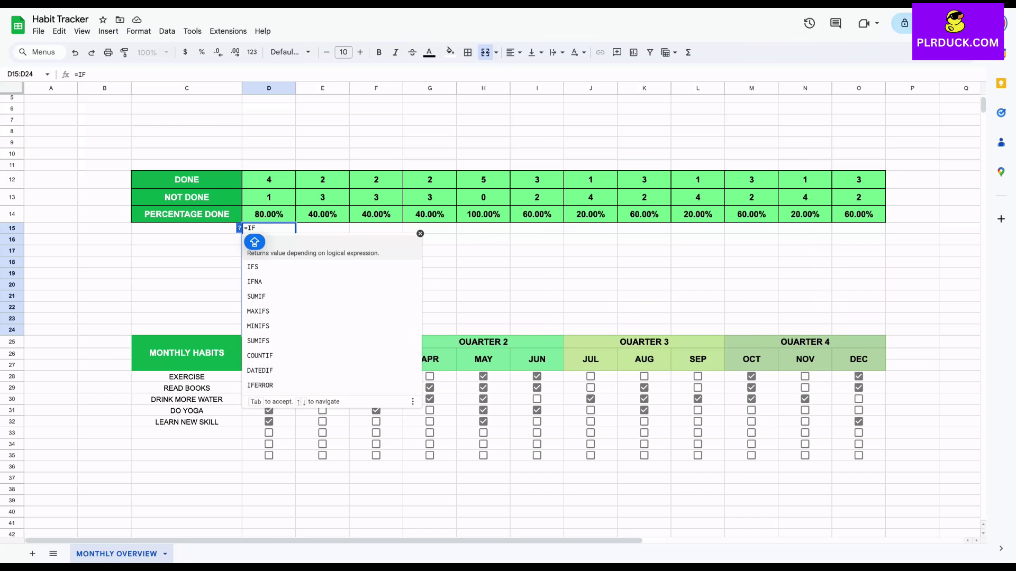
text(()
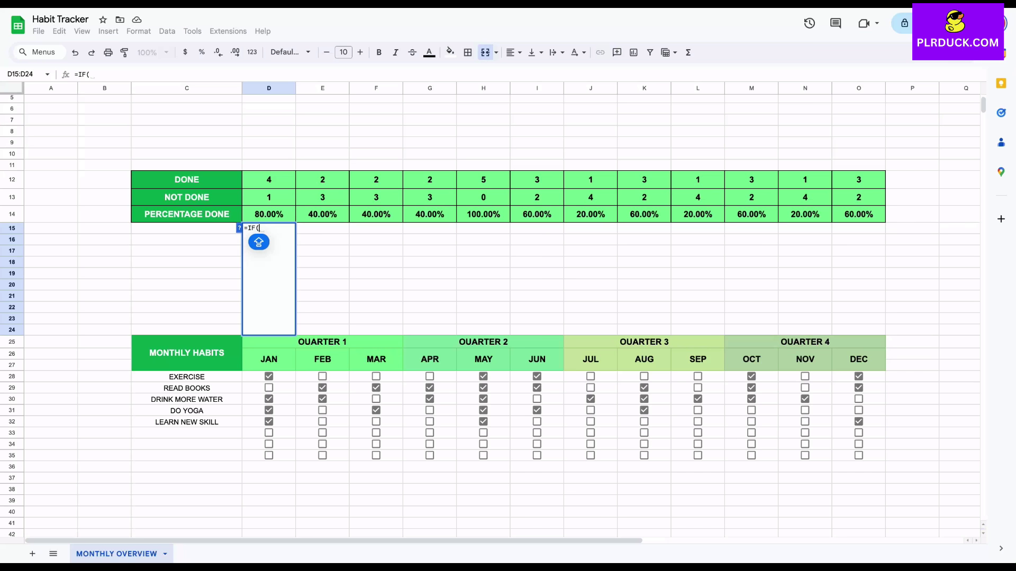
text(D14)
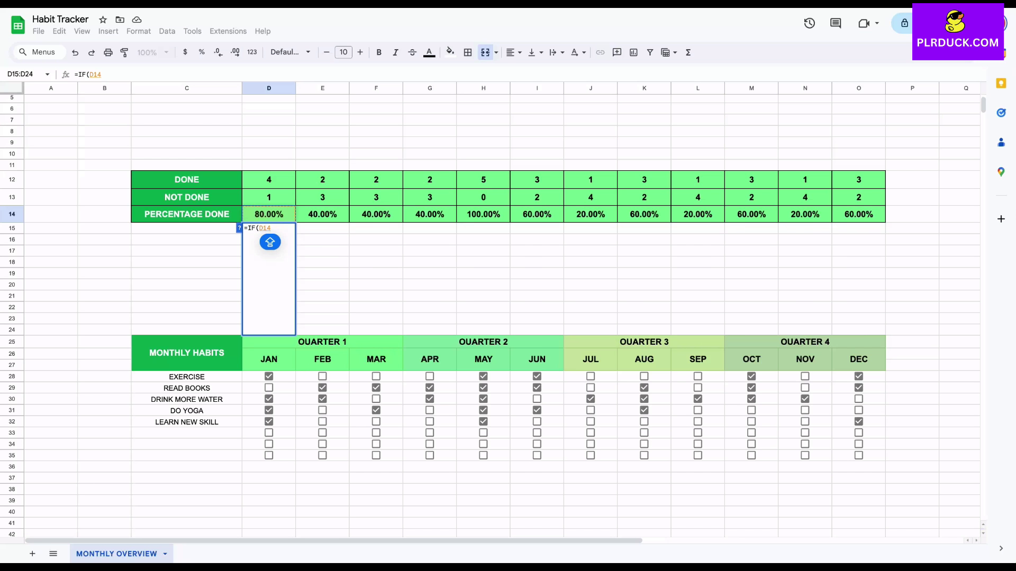
text(<=20)
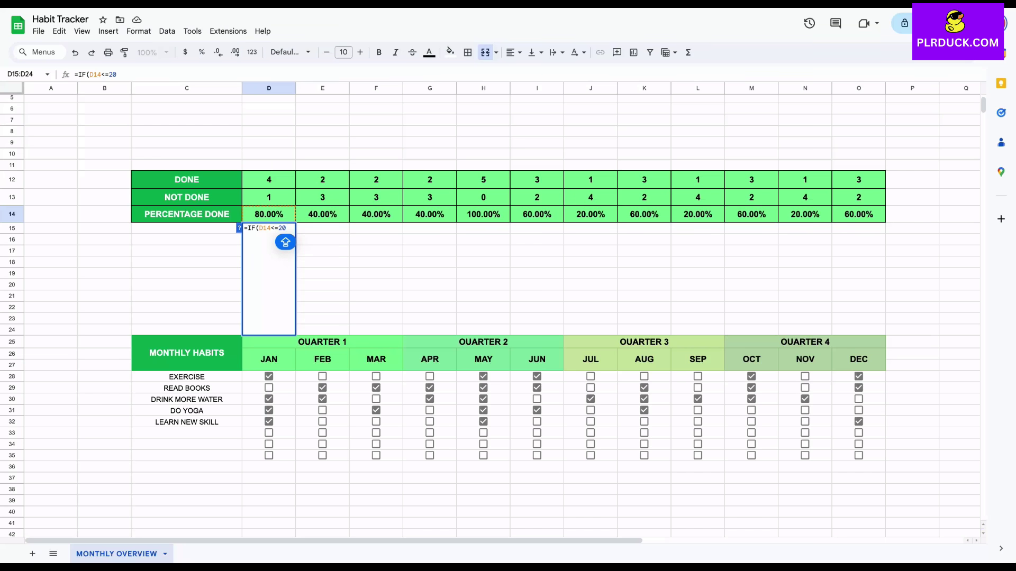
text(,)
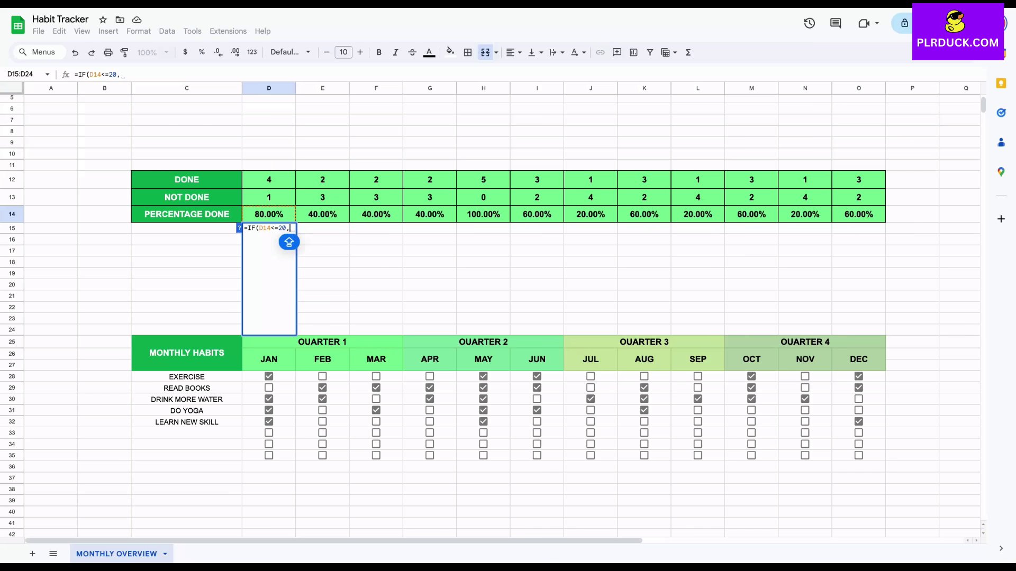
Reference the Stage 1 plant cell R6 as the first condition's true result in the D15 formula.
scroll(490, 312, up, 2)
scroll(491, 312, right, 5)
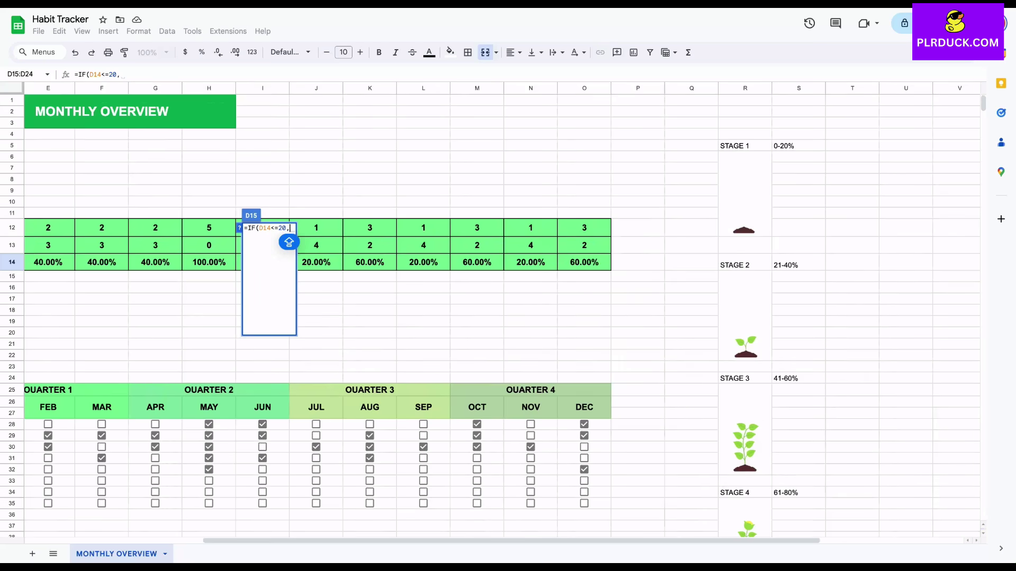
click(745, 180)
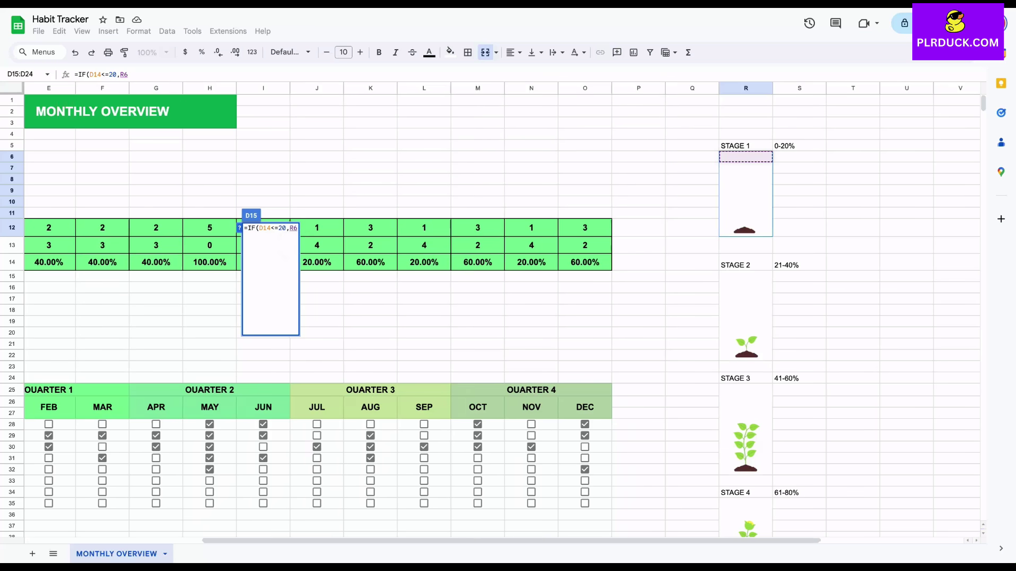
scroll(296, 243, left, 5)
scroll(296, 242, down, 1)
text(,)
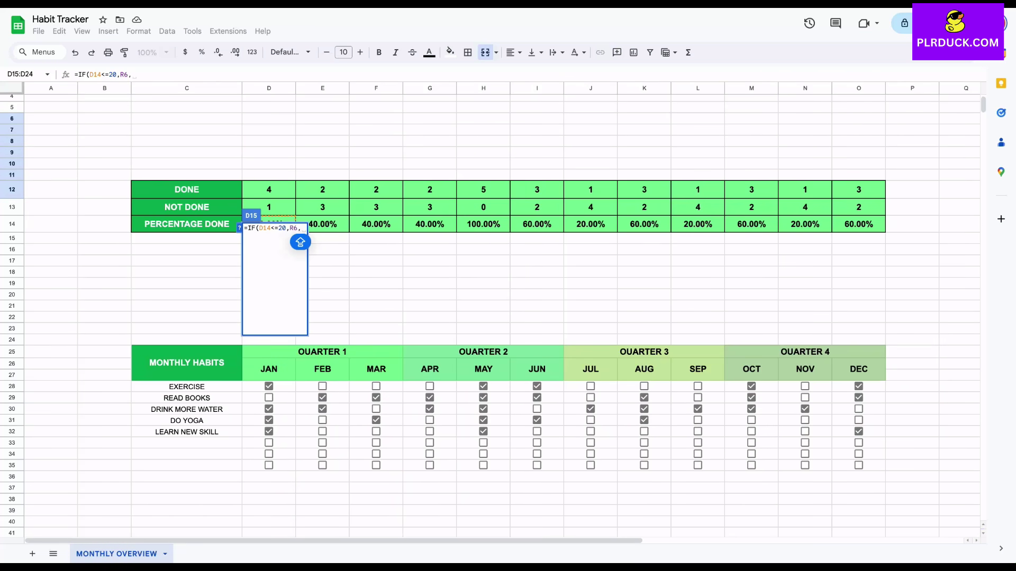
Add a nested IF to the D15 formula with the condition D14<=40.
text(()
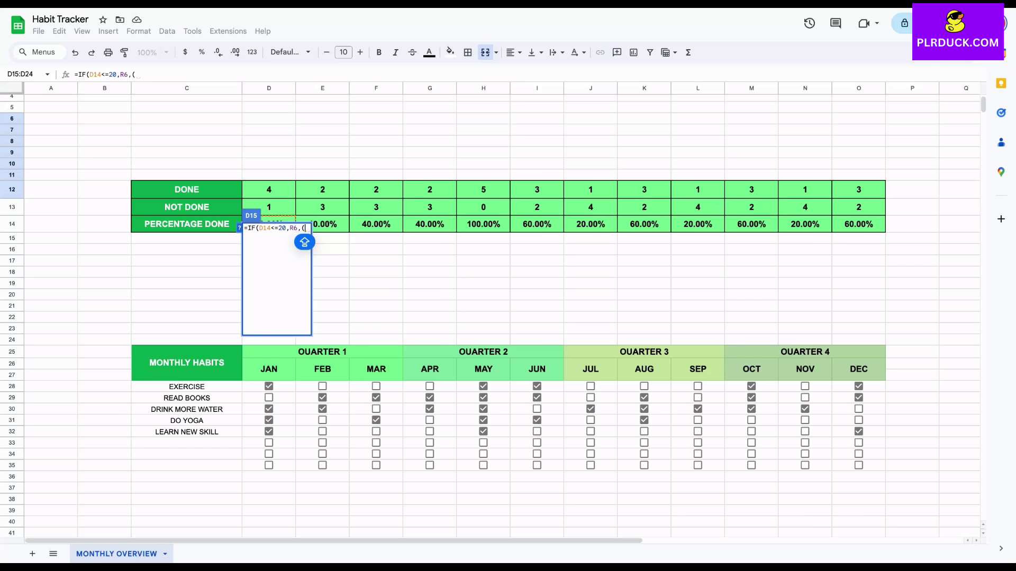
key(BackSpace)
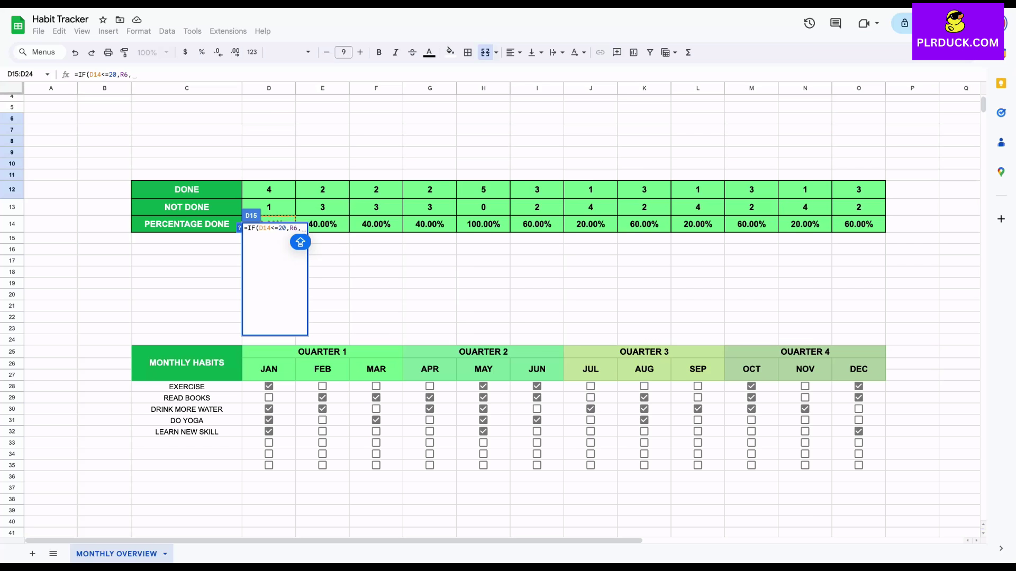
text(IF()
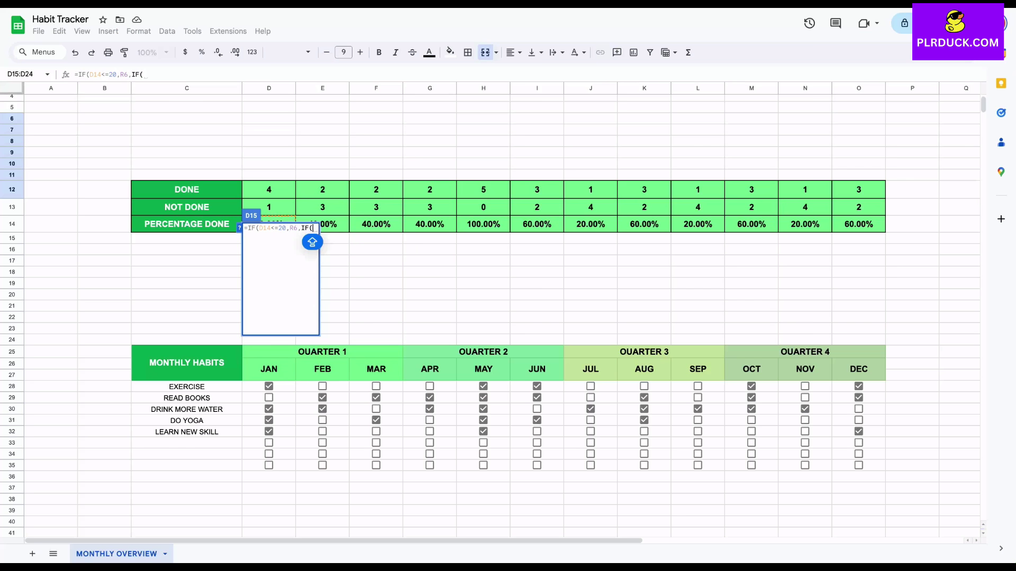
scroll(334, 254, down, 2)
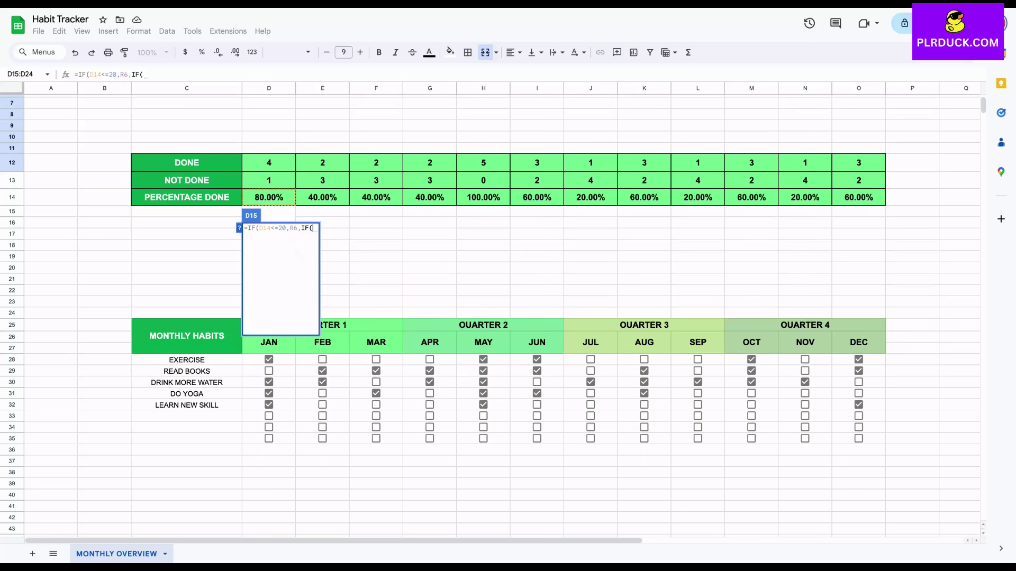
text(D14<=)
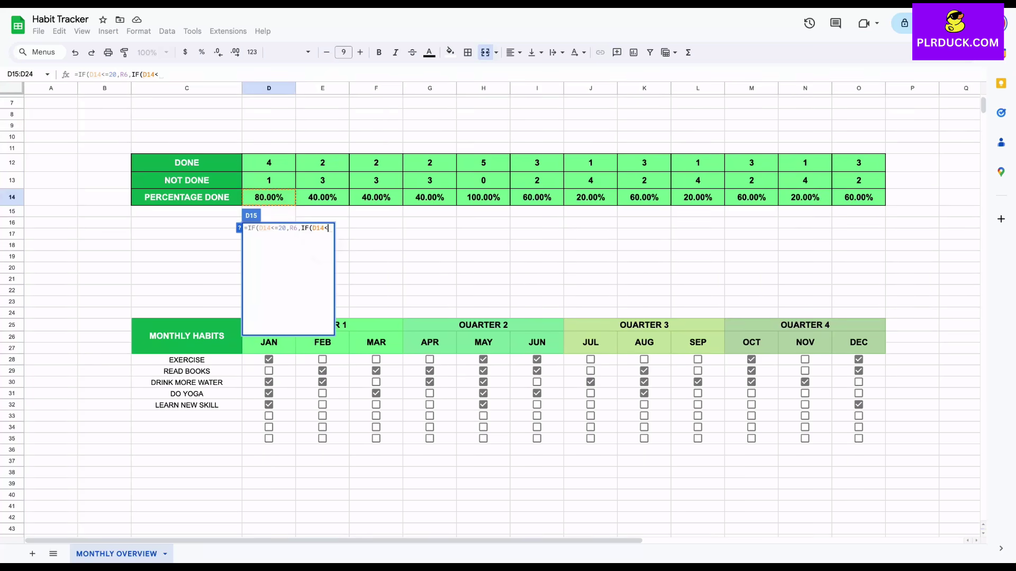
text(40)
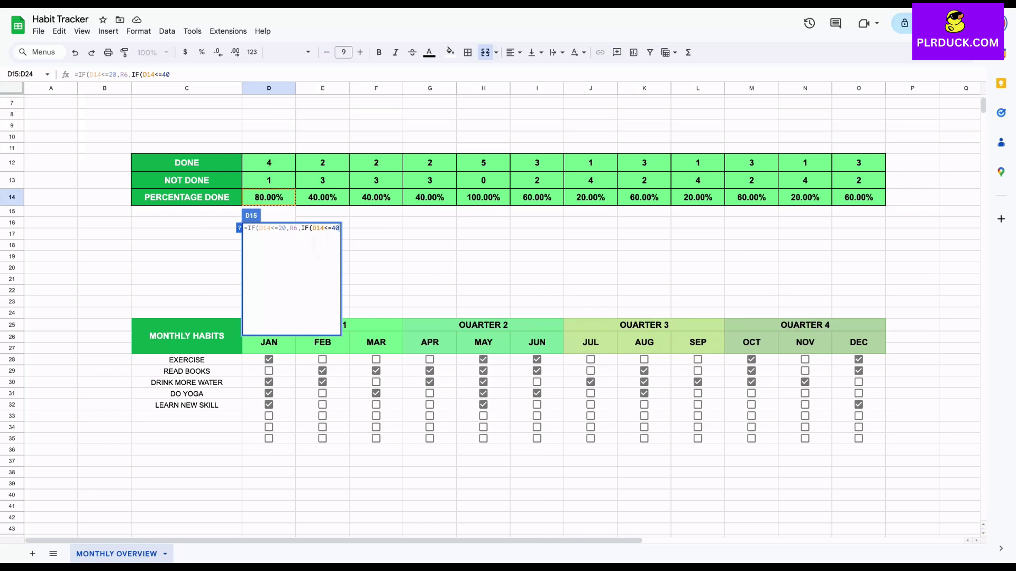
Change the two thresholds in the D15 formula to the decimals 0.2 and 0.4.
click(287, 228)
key(BackSpace)
key(BackSpace)
text(0.)
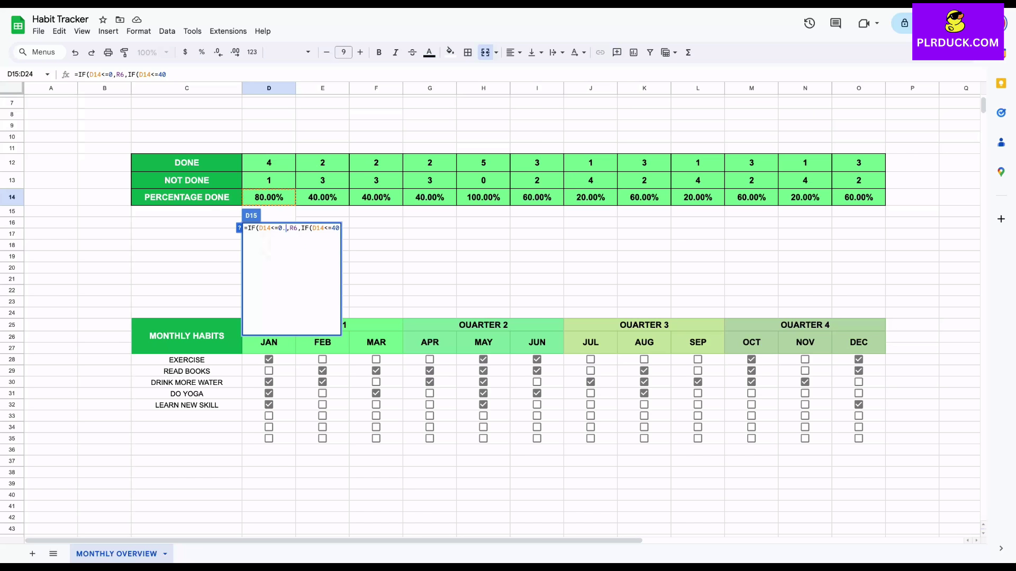
text(2)
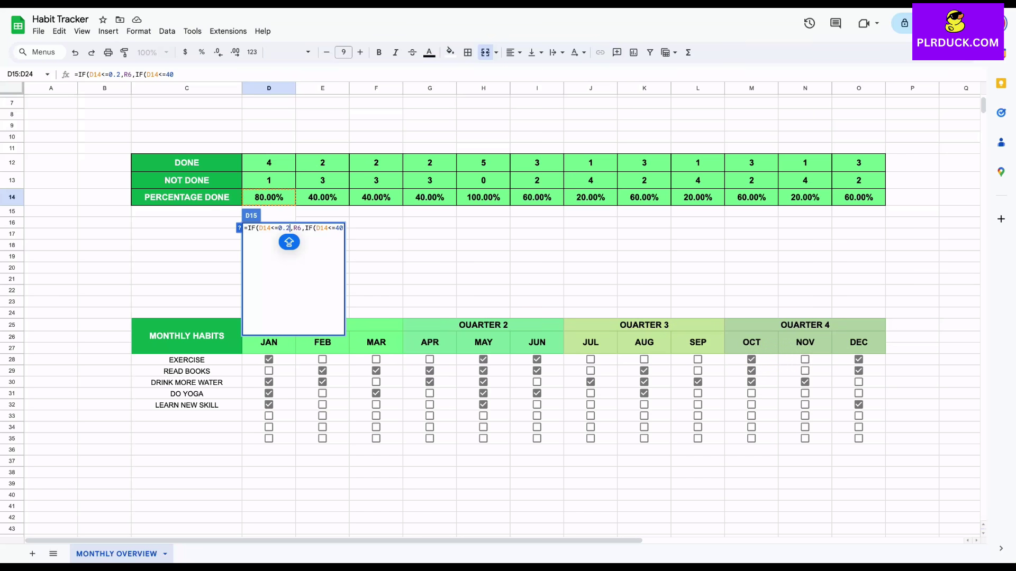
click(343, 228)
key(BackSpace)
key(BackSpace)
text(0.4)
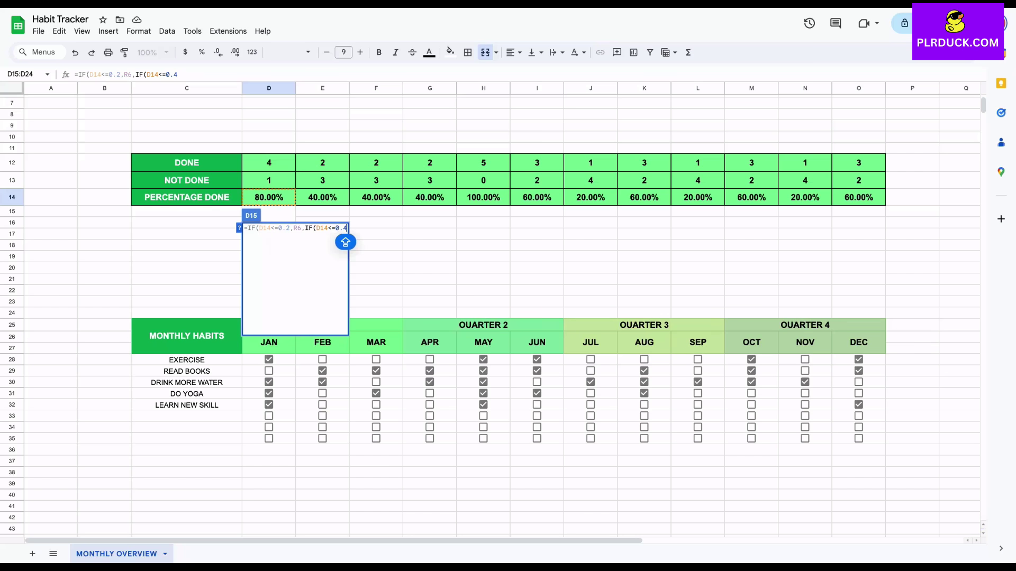
Reference the Stage 2 plant cell R15 as the true result of the D14<=0.4 condition.
text(,)
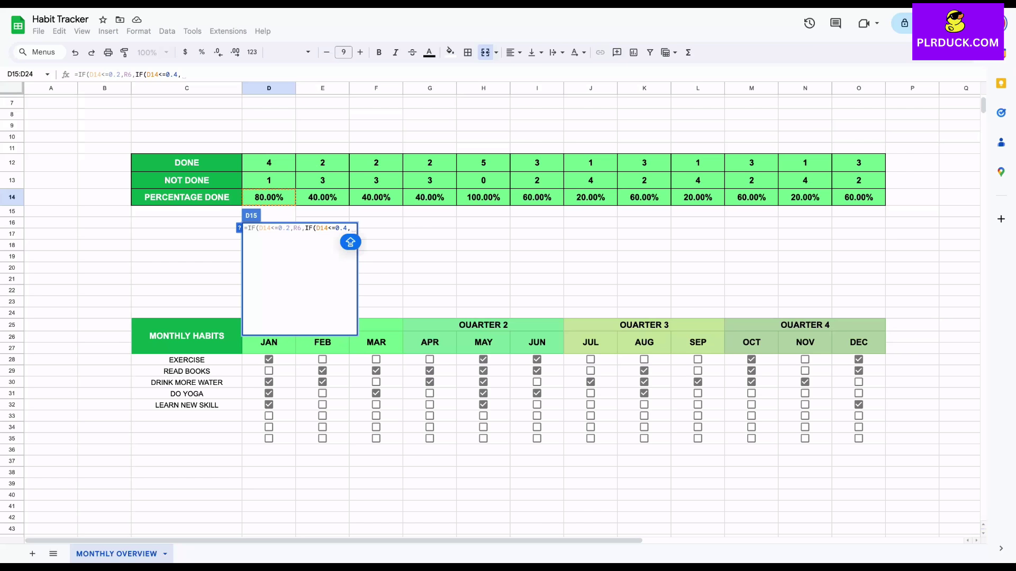
scroll(351, 242, right, 5)
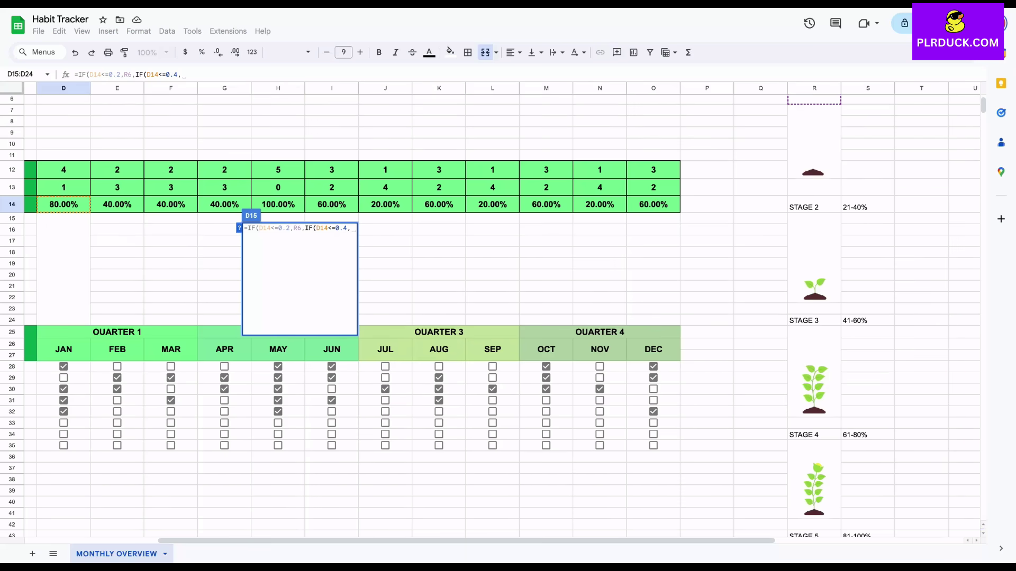
click(814, 258)
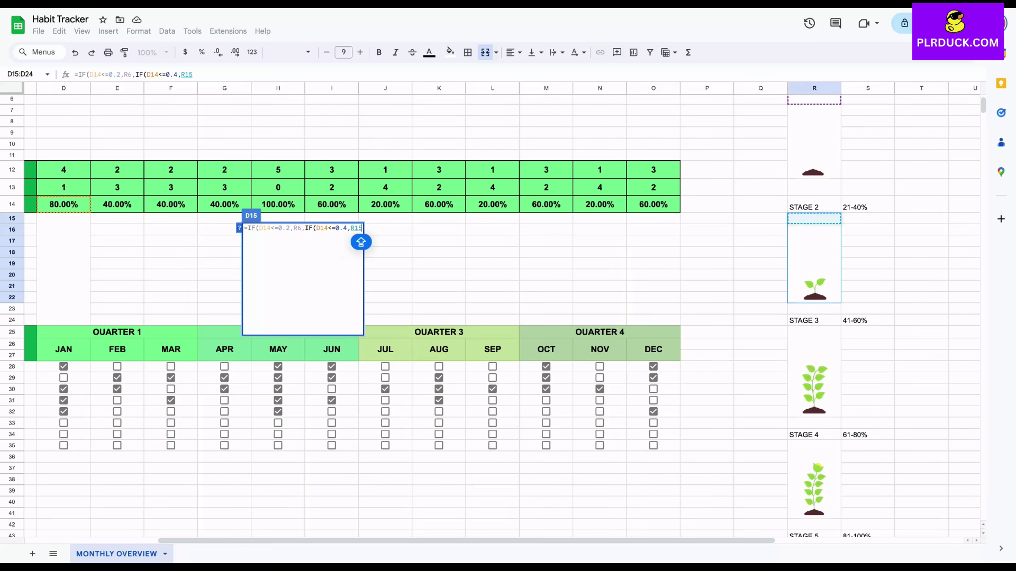
scroll(361, 242, left, 5)
text(,)
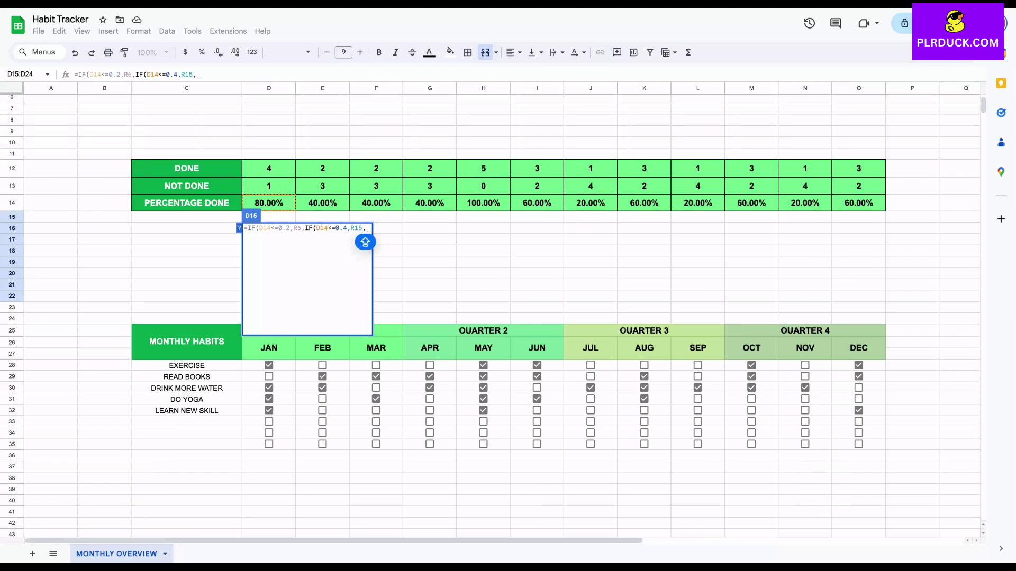
Add a third nested IF that returns the Stage 3 plant cell R25 when D14<=0.6.
text(IF)
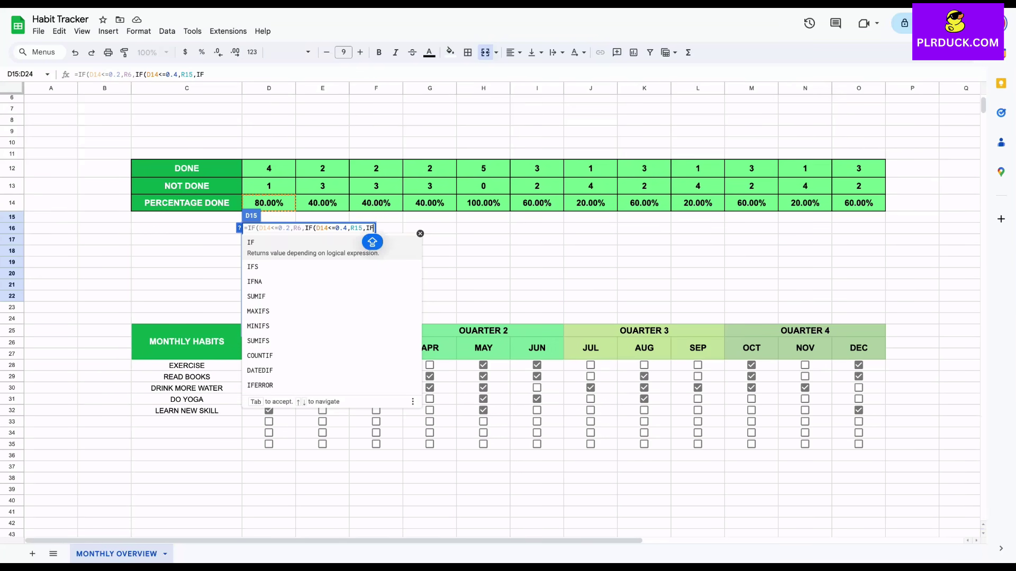
text(()
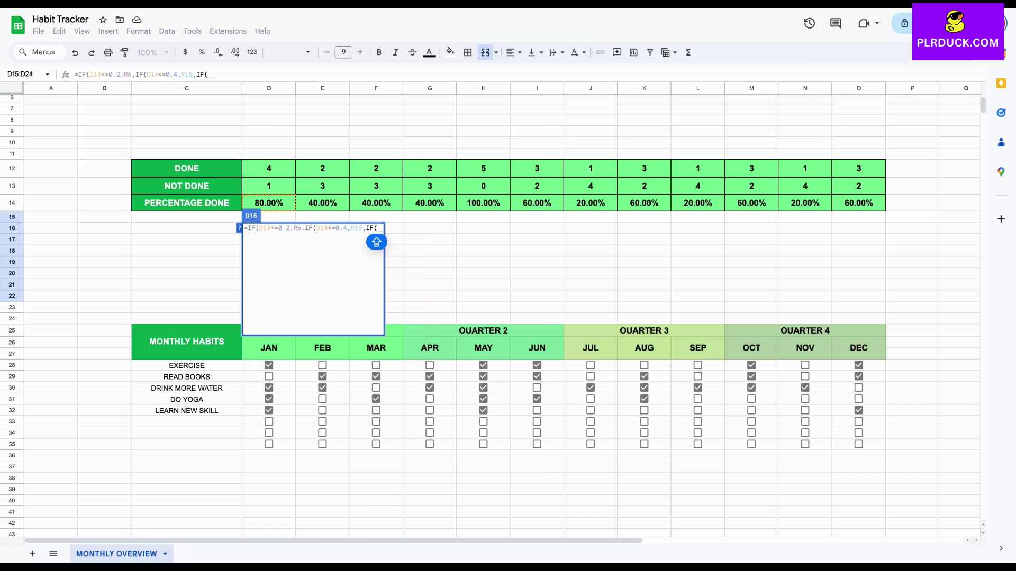
click(269, 203)
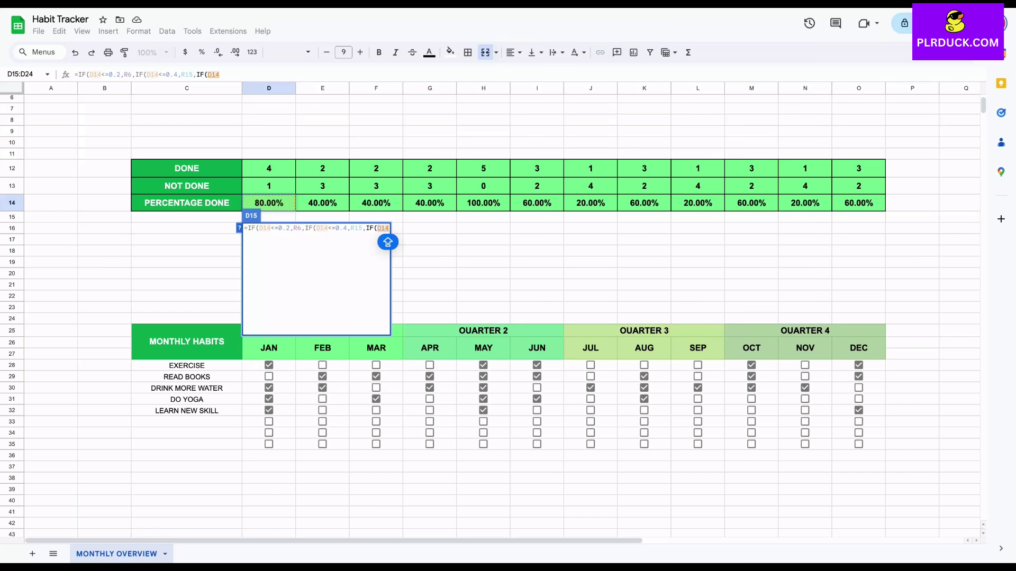
text(<=0)
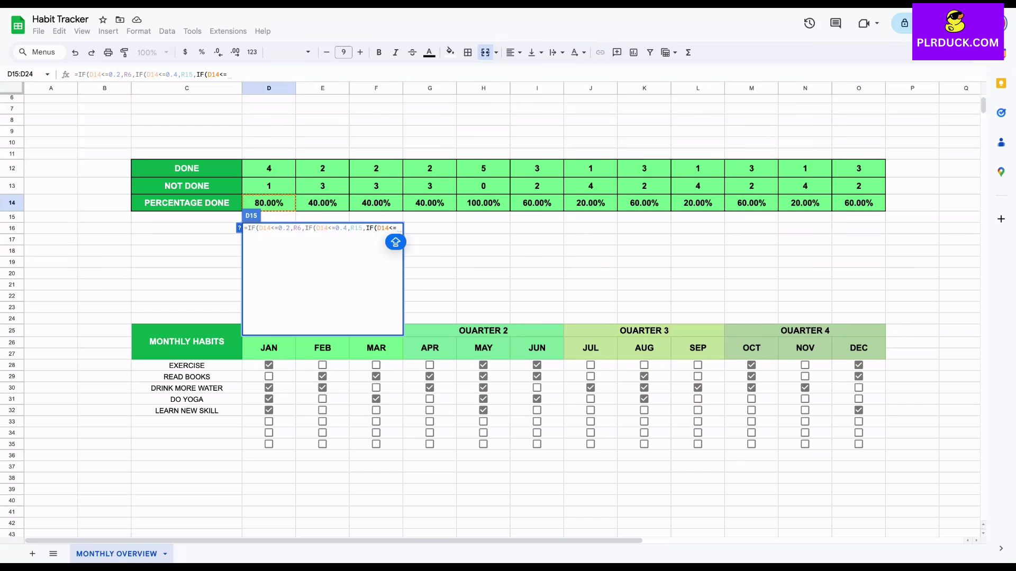
text(.6,)
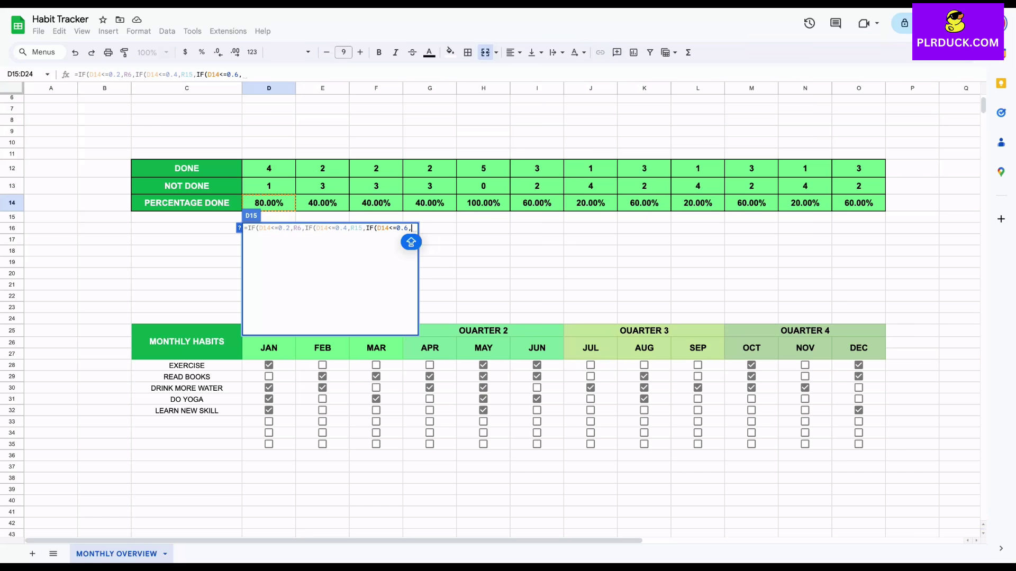
scroll(411, 243, right, 5)
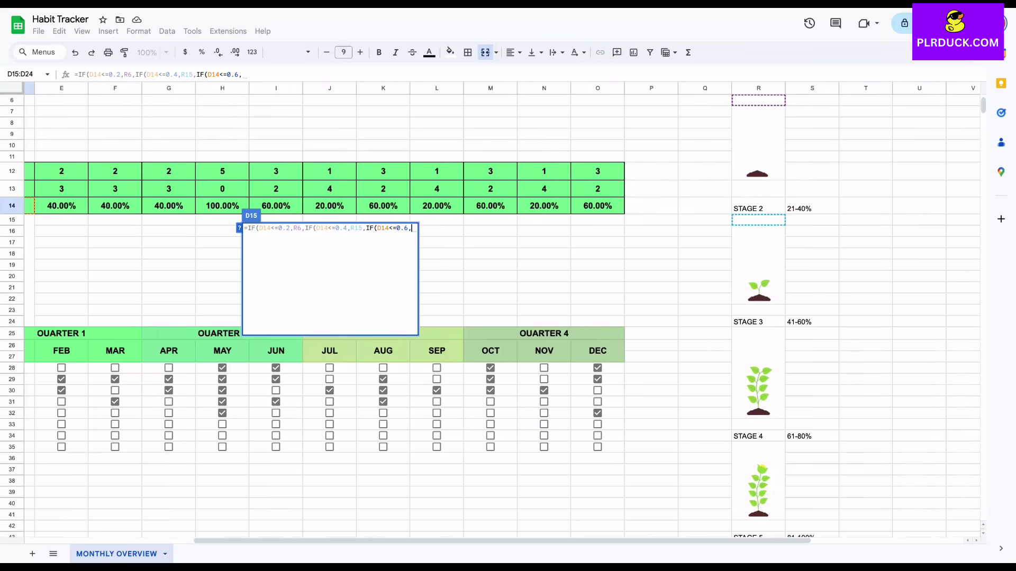
click(759, 334)
scroll(758, 333, left, 4)
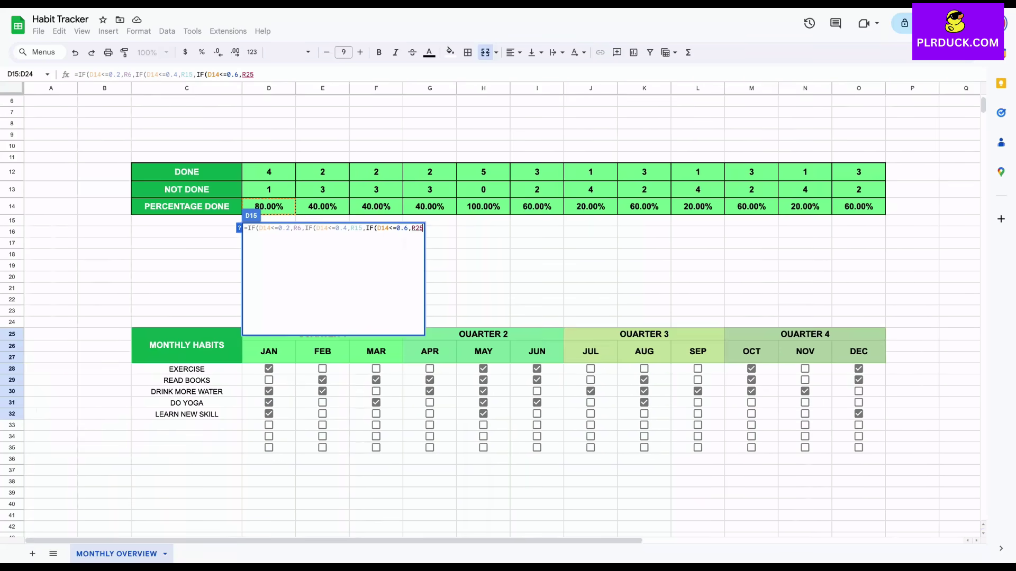
text(,)
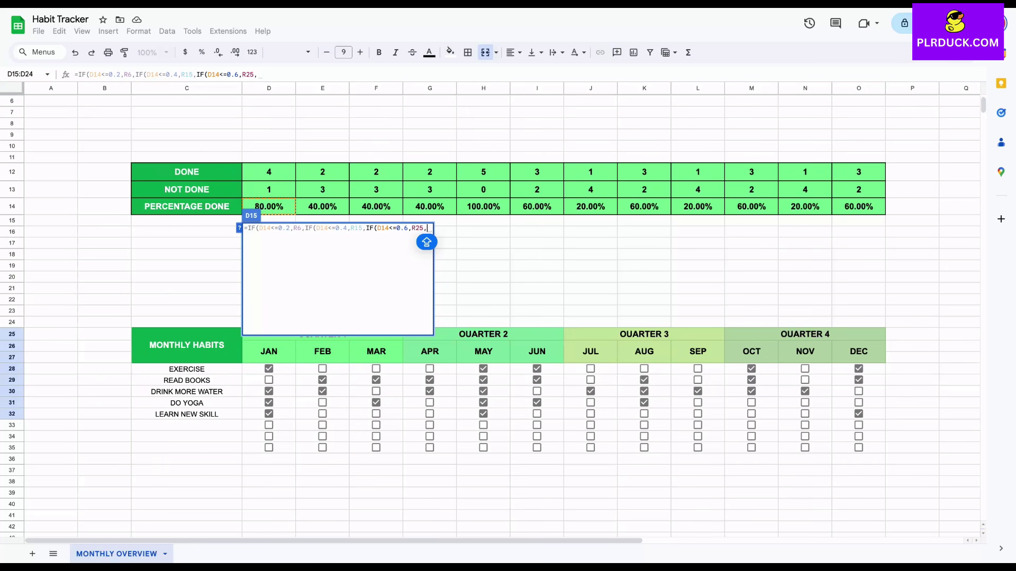
Add a fourth nested IF to the D15 formula that returns the Stage 4 plant cell R35 when D14<=0.8.
text(IF()
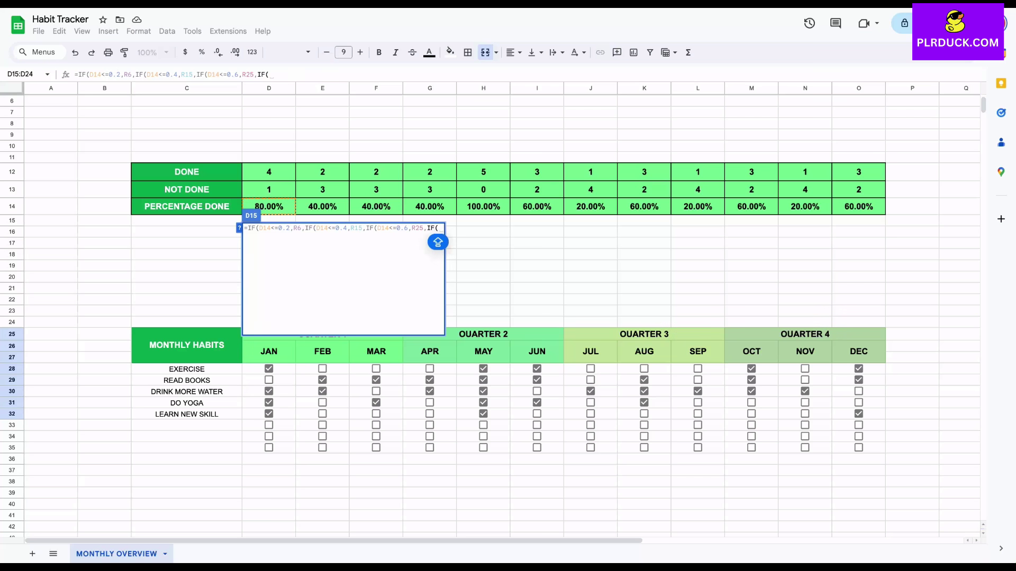
text(D14<=0.8,)
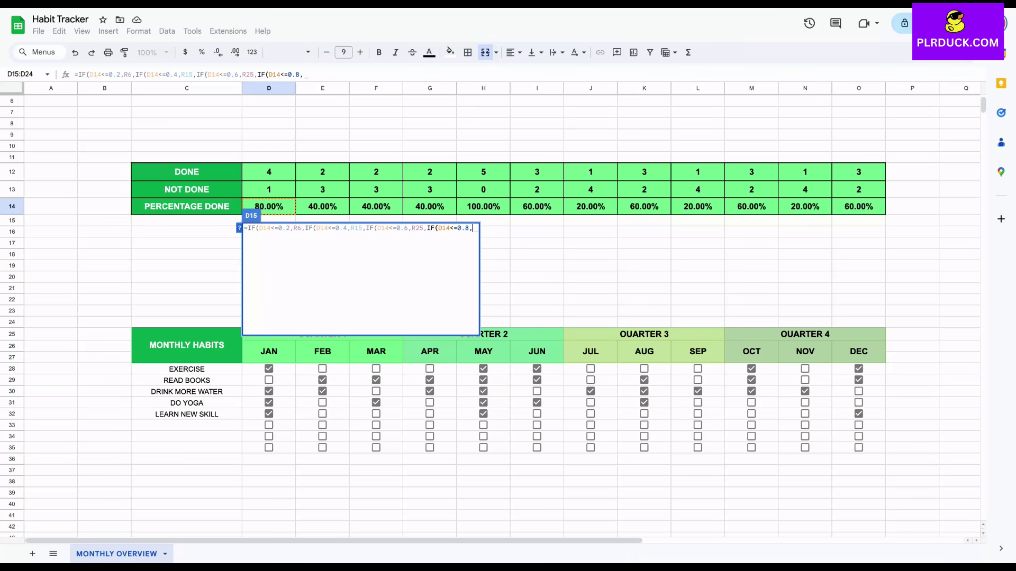
scroll(489, 312, right, 5)
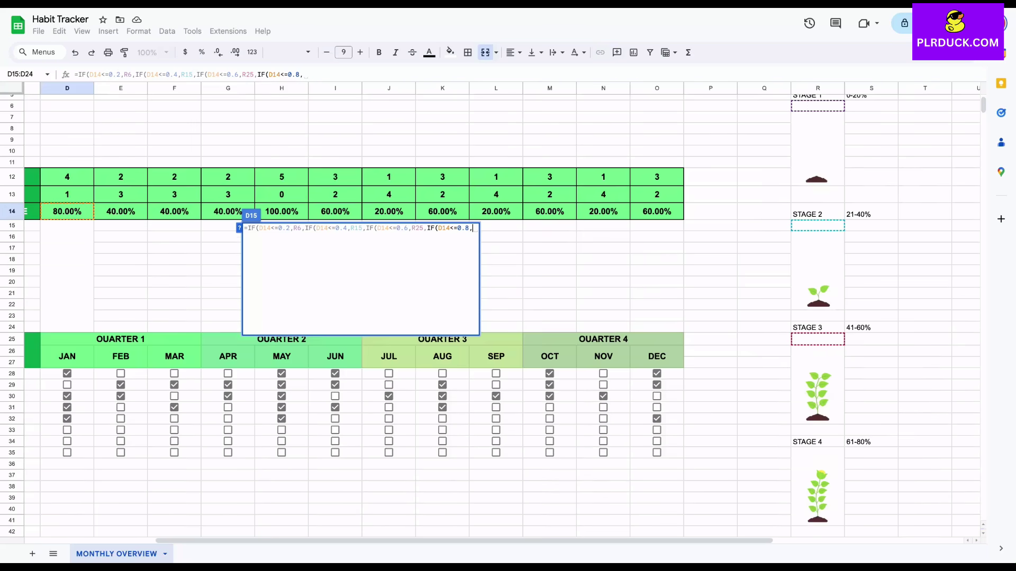
click(818, 487)
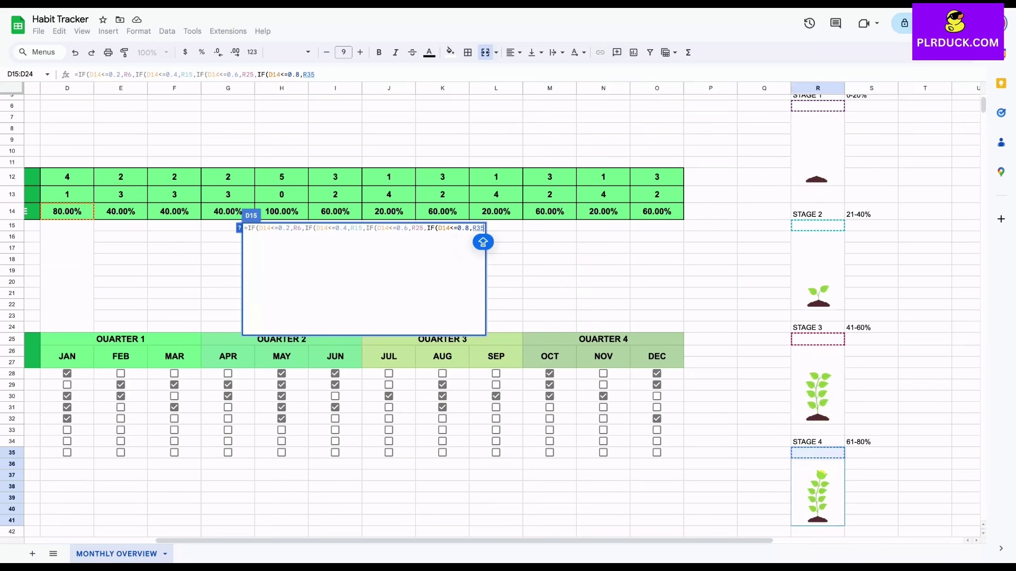
text(,)
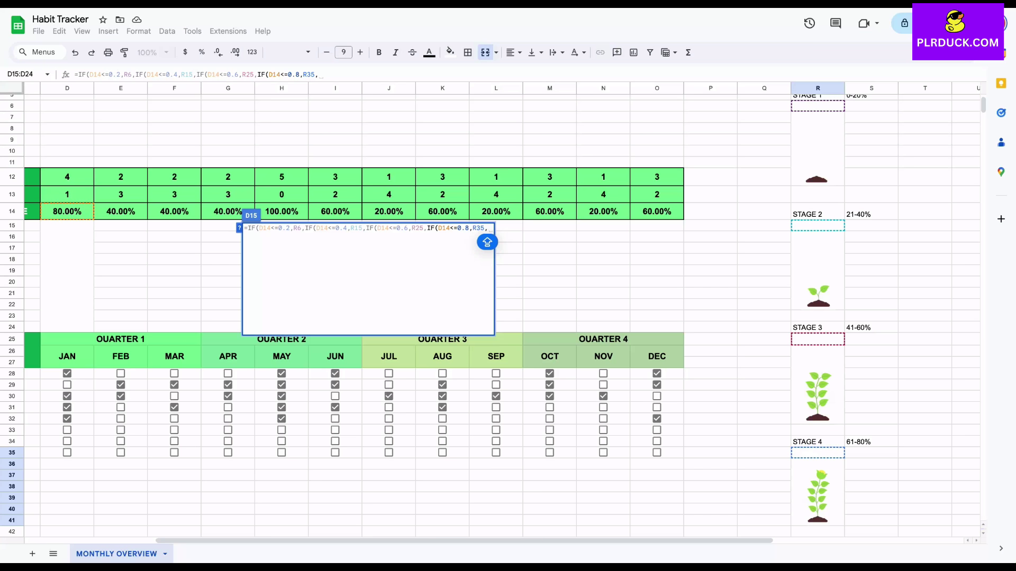
Add a fifth nested IF that returns R44 when D14<=1, close all five IF functions and enter the D15 formula.
text(IF()
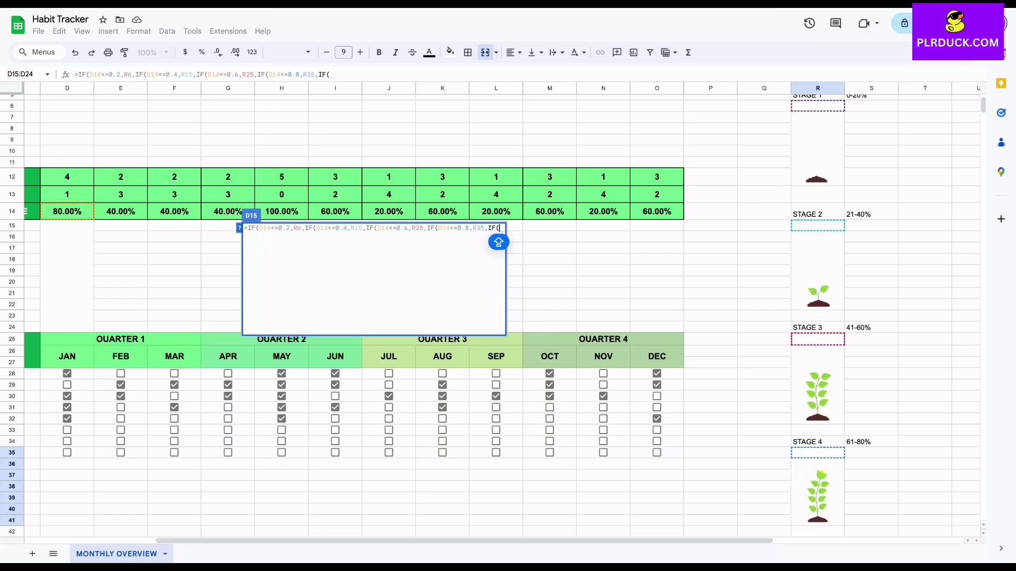
click(67, 211)
text(<=)
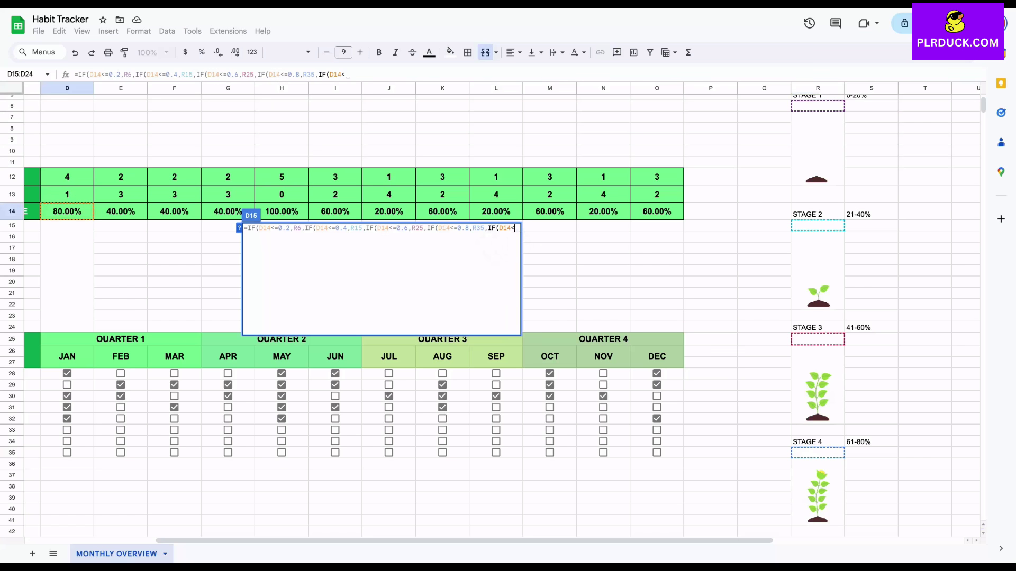
text(1)
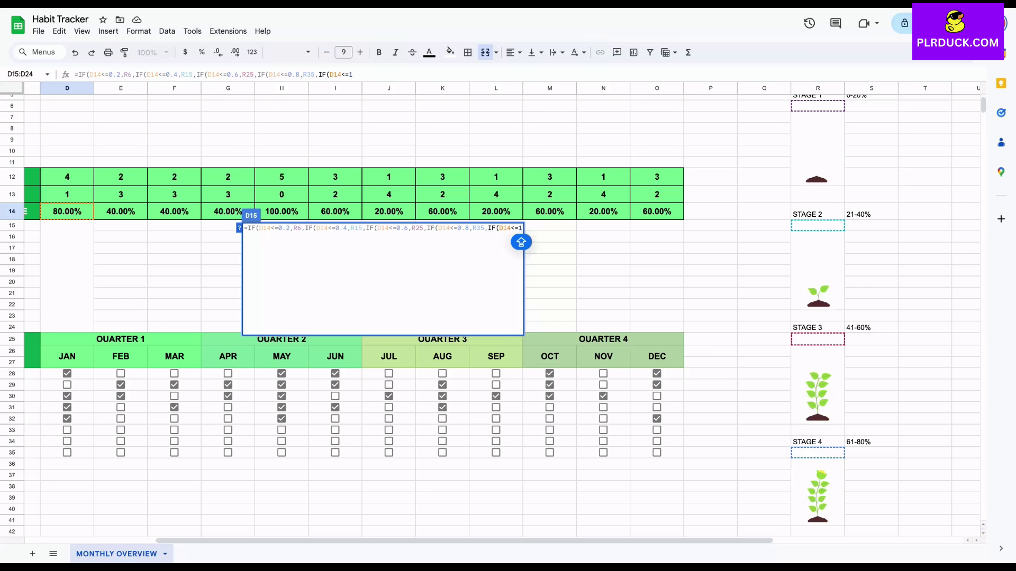
text(,)
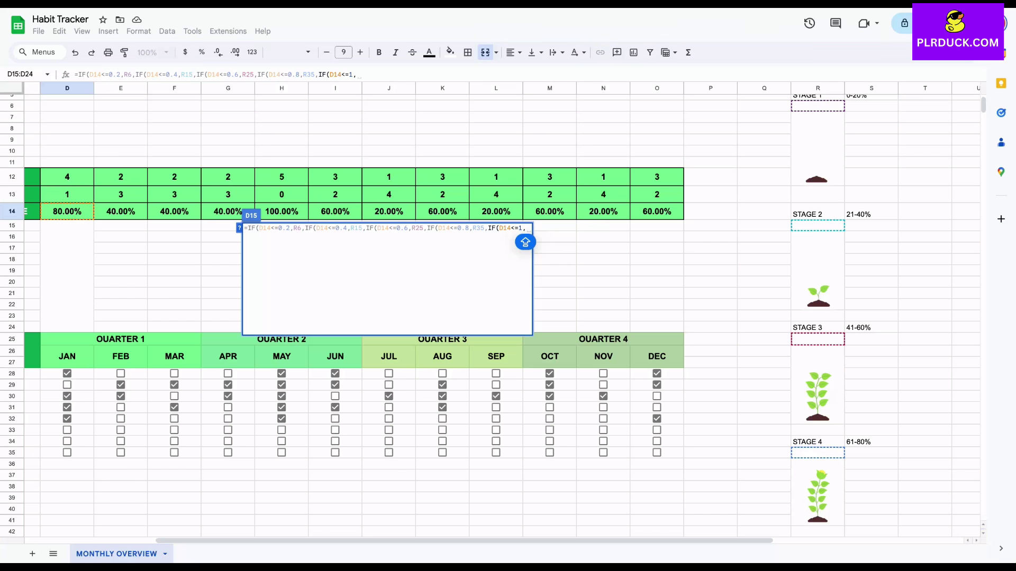
scroll(476, 318, down, 2)
text(R44))
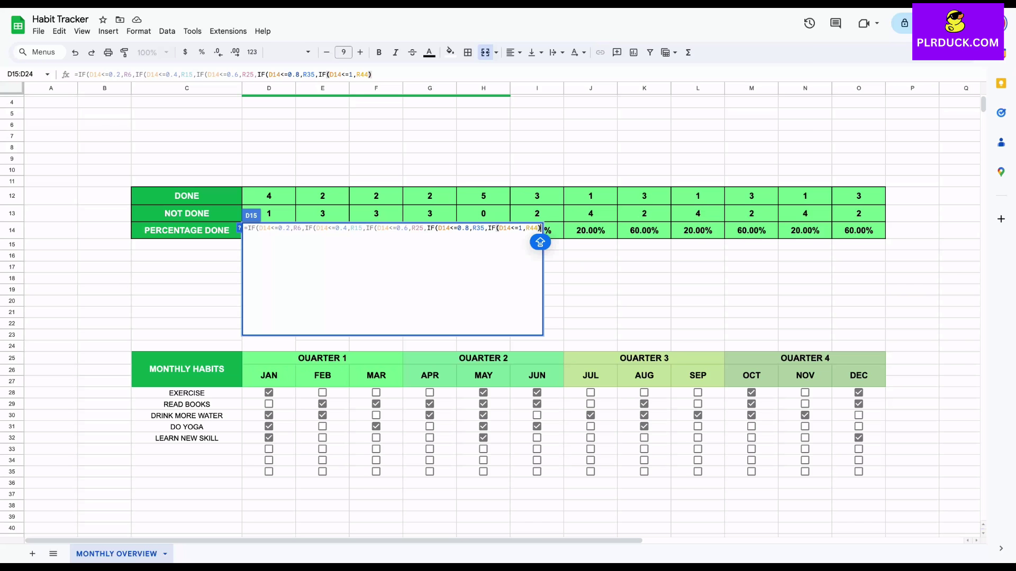
text()))))
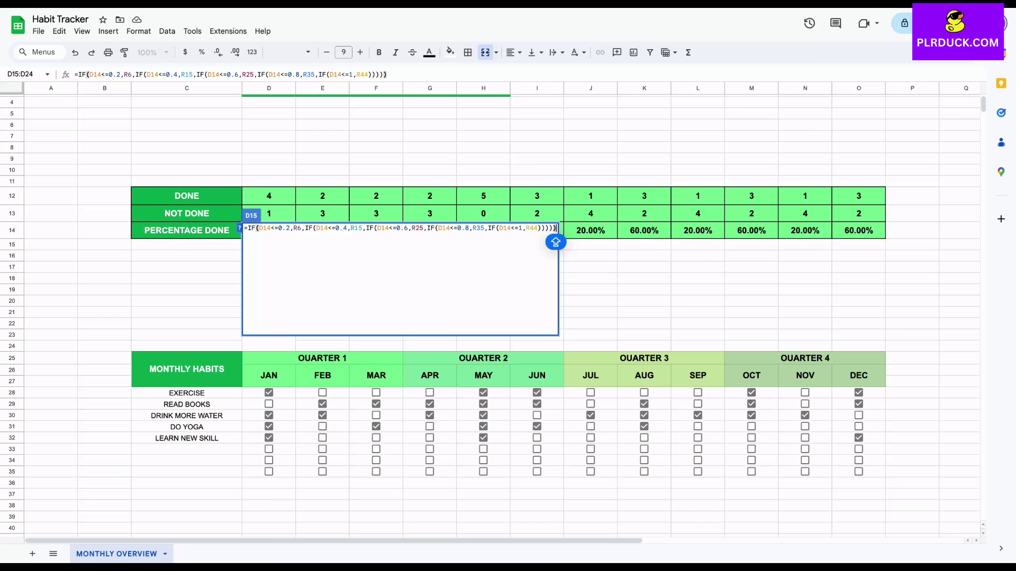
key(Return)
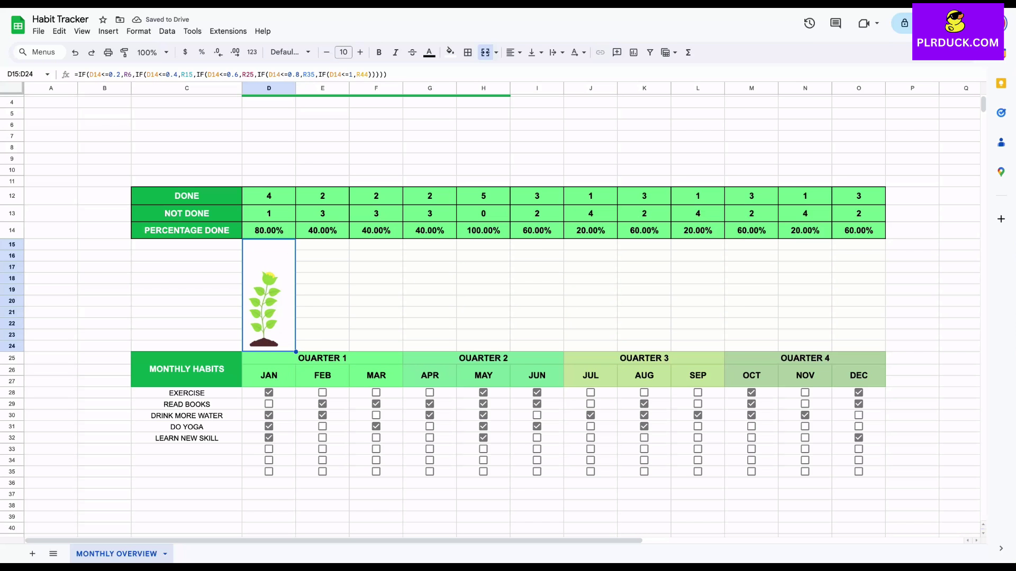
Make the Stage 1 plant reference in the D15 formula absolute as $R$6.
scroll(489, 312, right, 8)
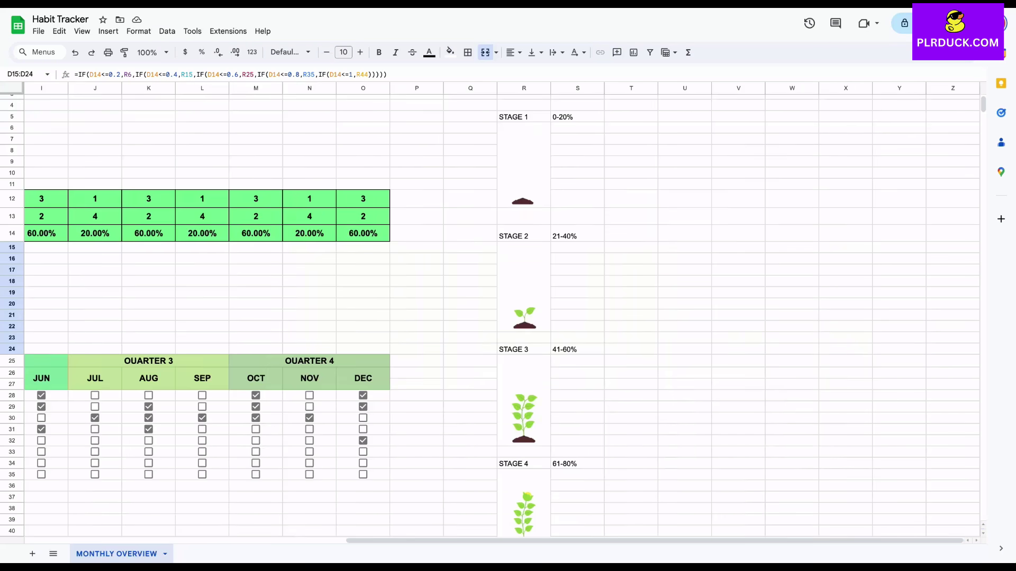
scroll(489, 312, down, 5)
scroll(489, 312, left, 8)
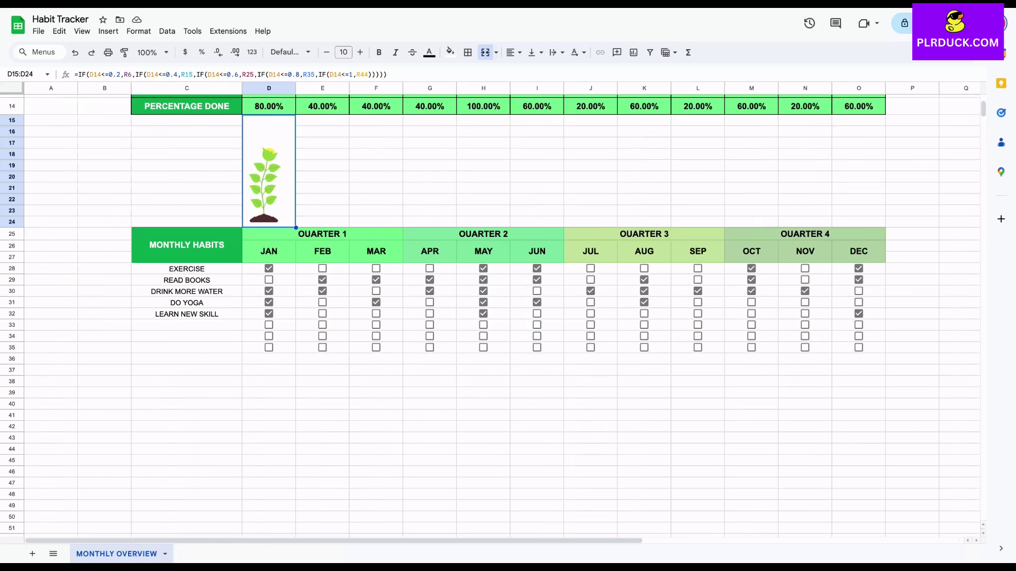
scroll(490, 312, up, 4)
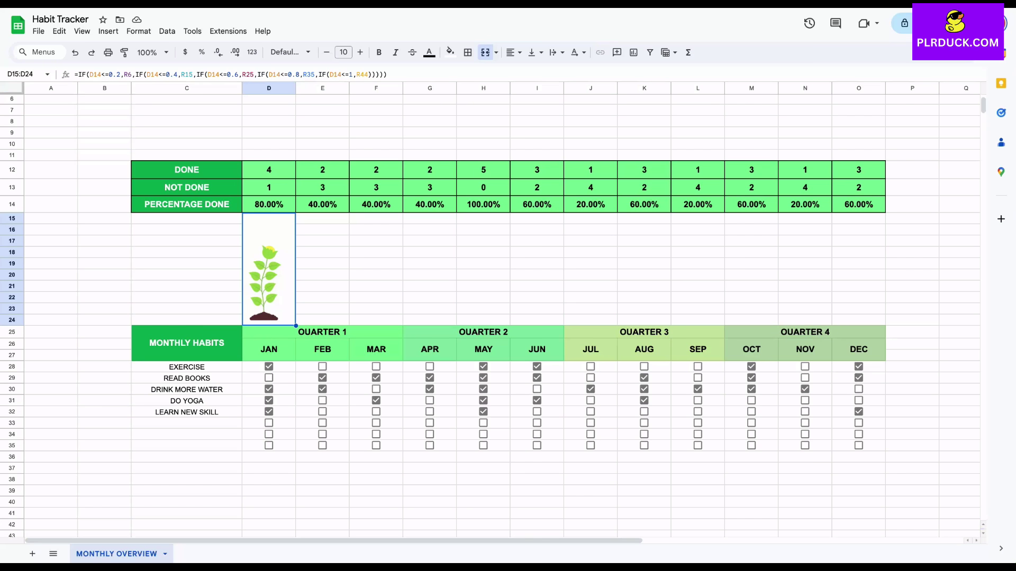
click(123, 74)
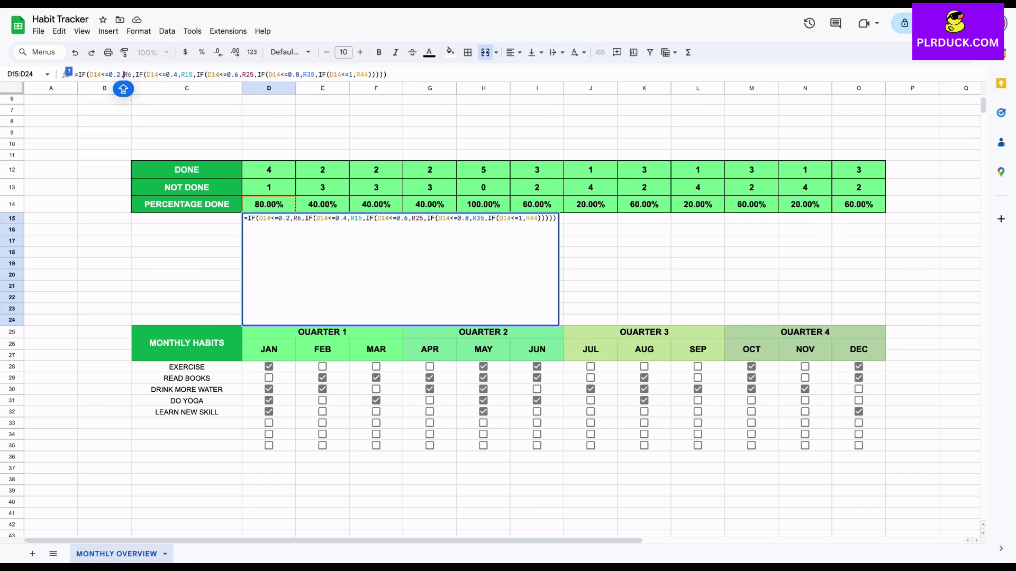
scroll(489, 312, right, 5)
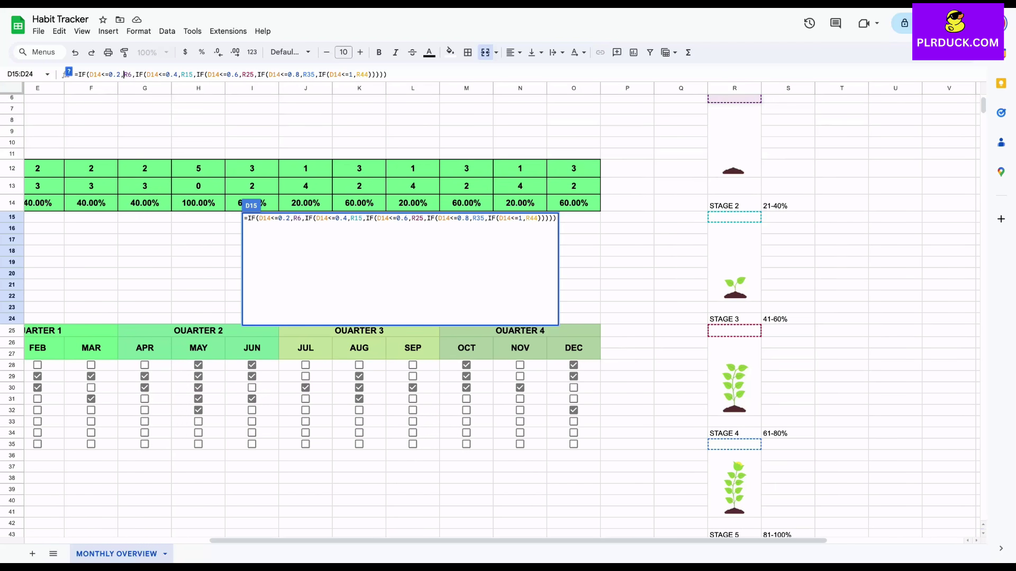
scroll(489, 312, left, 5)
click(123, 75)
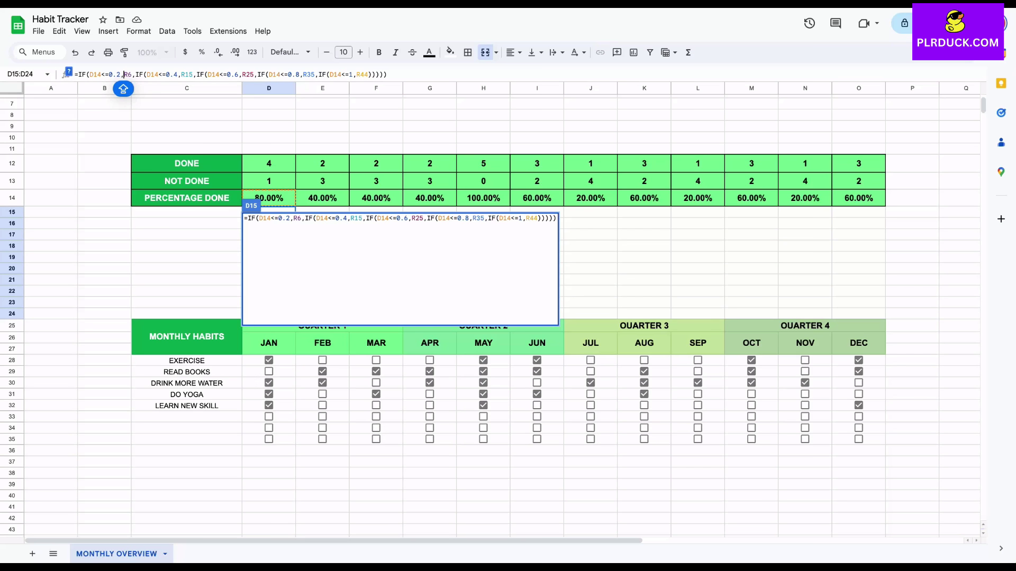
text($)
click(131, 74)
text($)
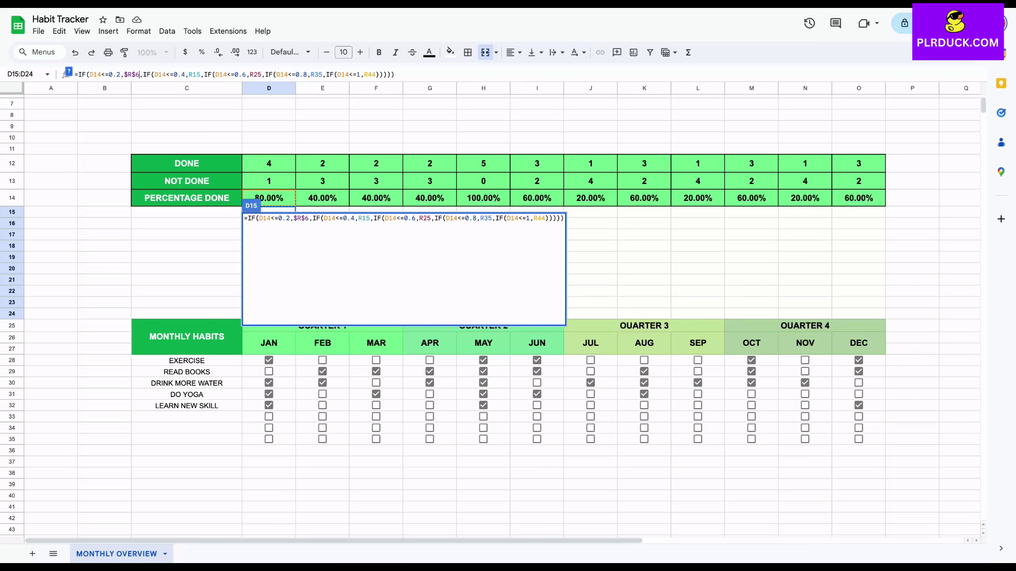
Make the Stage 2 and Stage 3 plant references in the D15 formula absolute as $R$15 and $R$25.
key(shift)
text($)
key(Right)
text($)
click(221, 74)
click(245, 74)
text($)
key(Right)
text($)
Make the last two plant references absolute as $R$35 and $R$44 and enter the D15 formula.
click(311, 74)
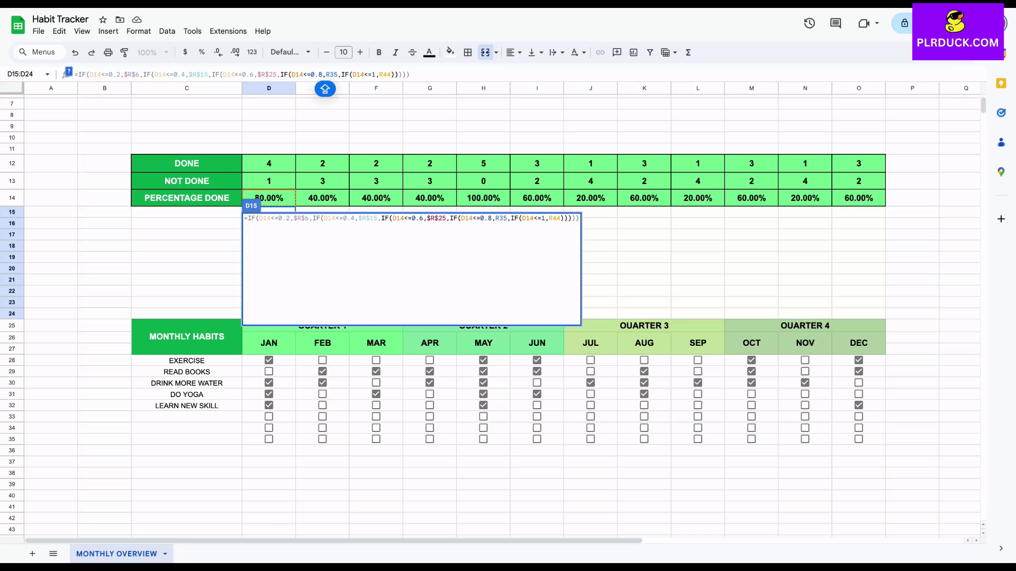
text($)
key(Right)
text($)
click(384, 74)
text($)
key(Right)
text($)
key(Return)
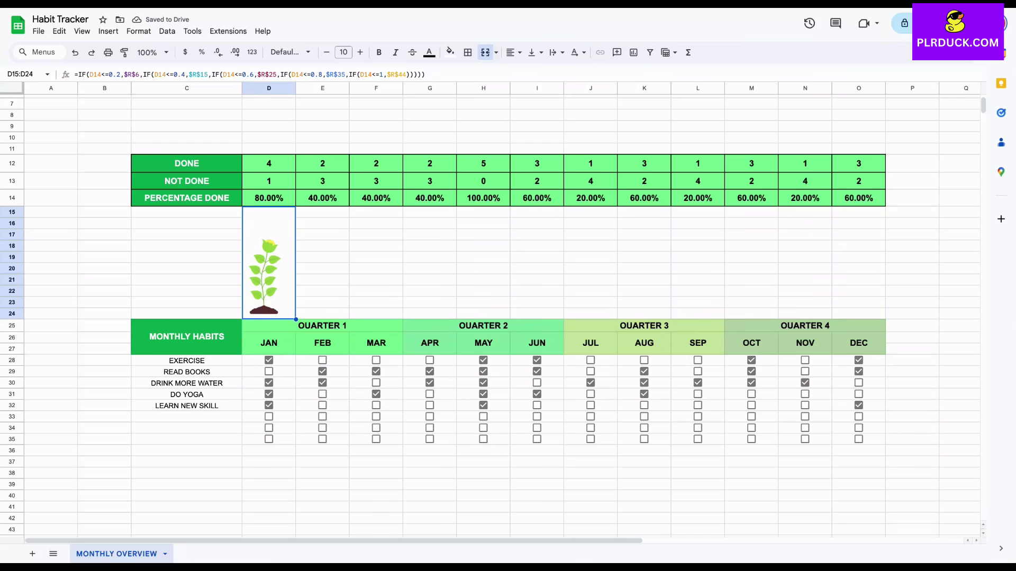
Copy the D15 plant formula across all months through column O and check the plant cells of several months.
drag(296, 320, 868, 318)
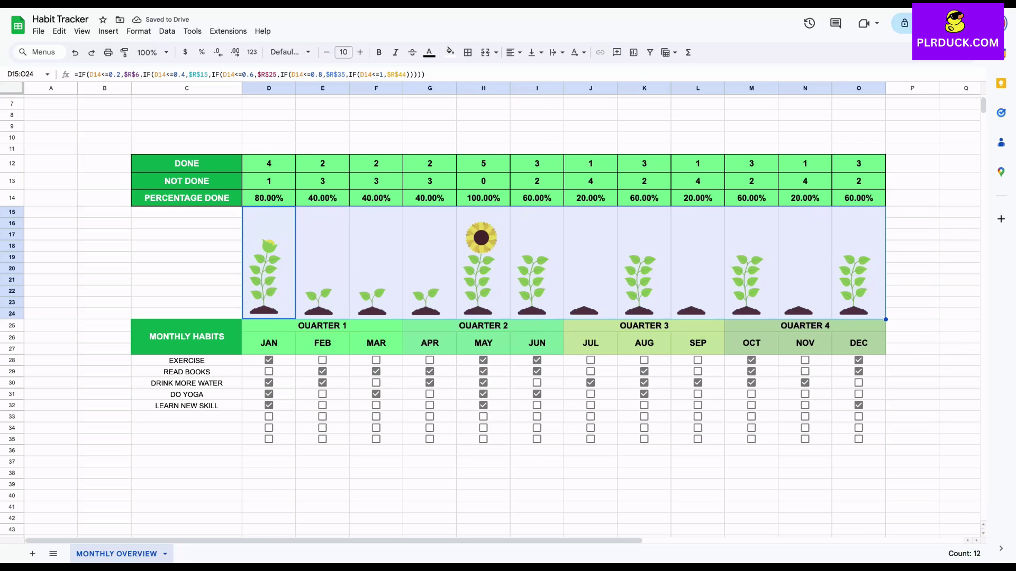
click(591, 462)
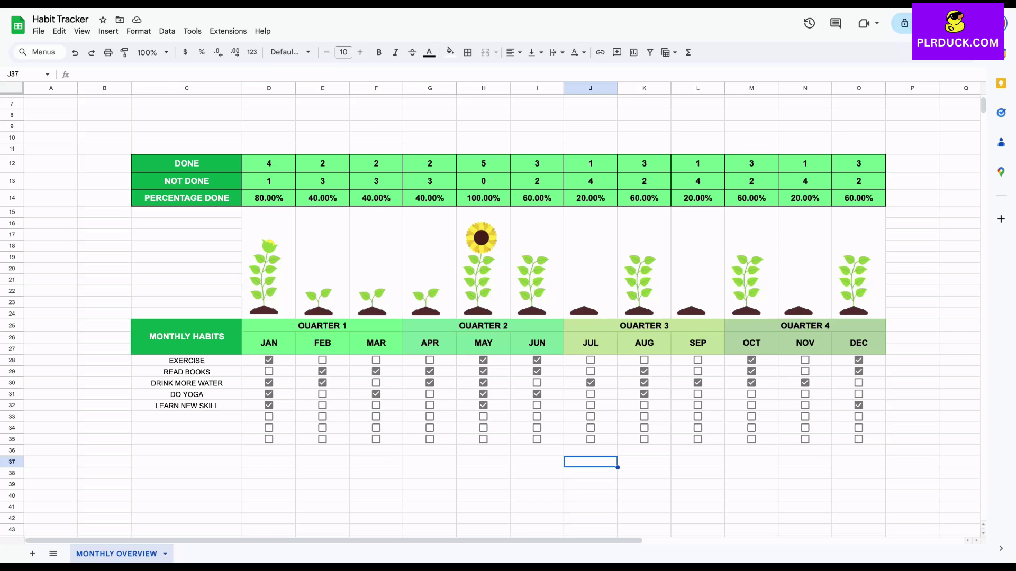
click(591, 263)
click(430, 263)
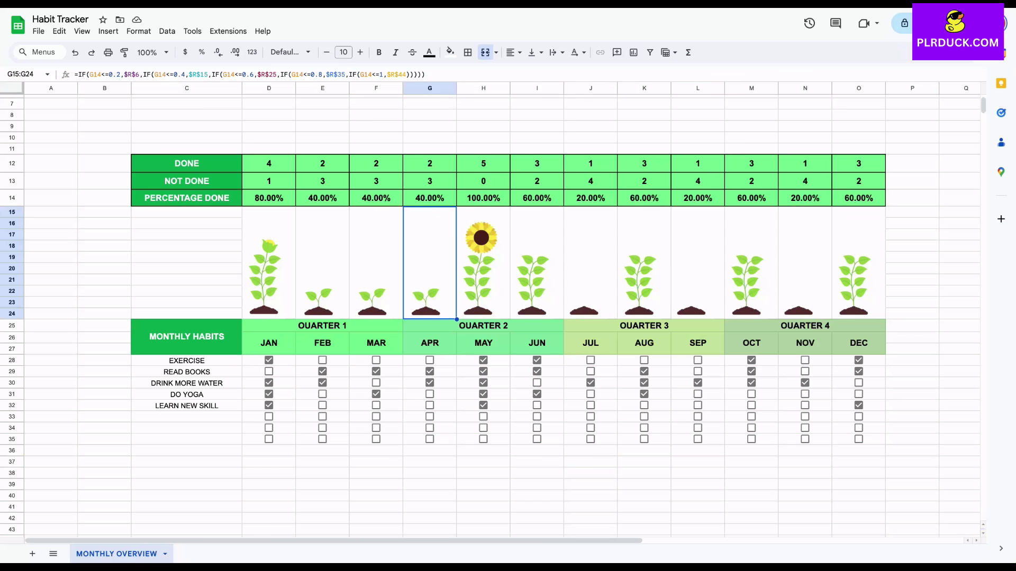
click(537, 263)
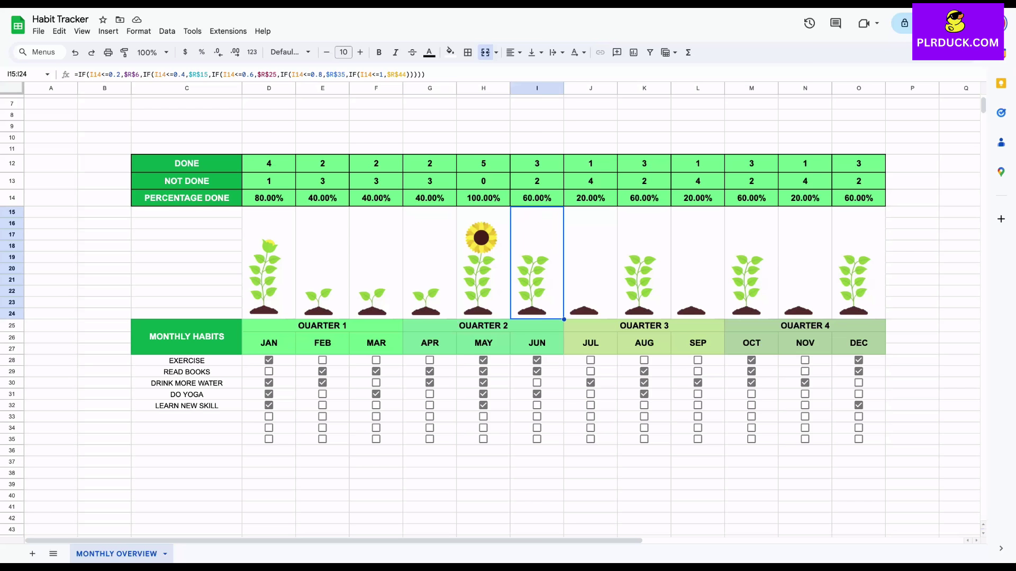
click(268, 263)
click(483, 263)
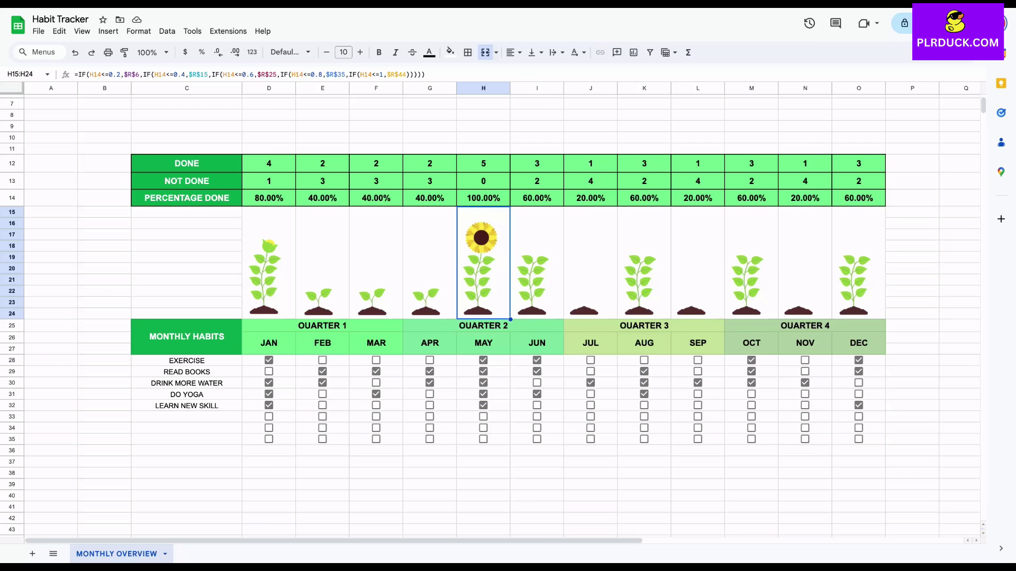
Enlarge the height of row 5 below the MONTHLY OVERVIEW title.
scroll(502, 317, up, 2)
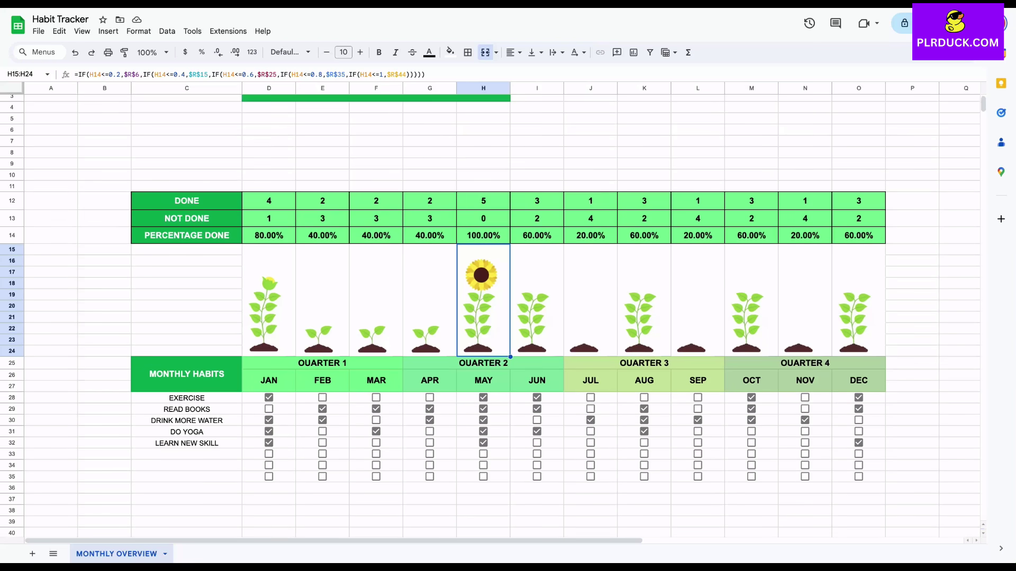
scroll(502, 318, up, 1)
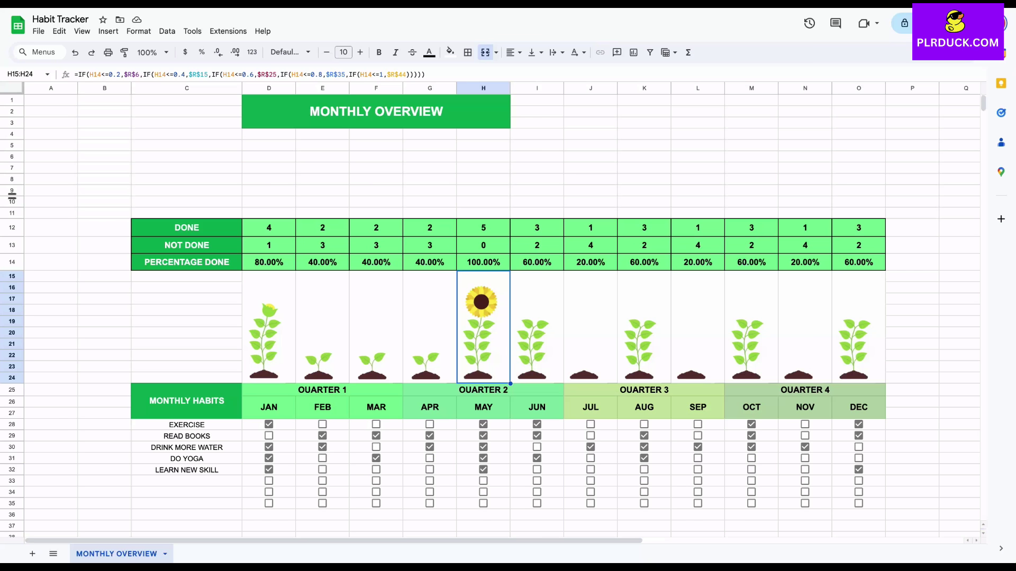
drag(12, 207, 11, 299)
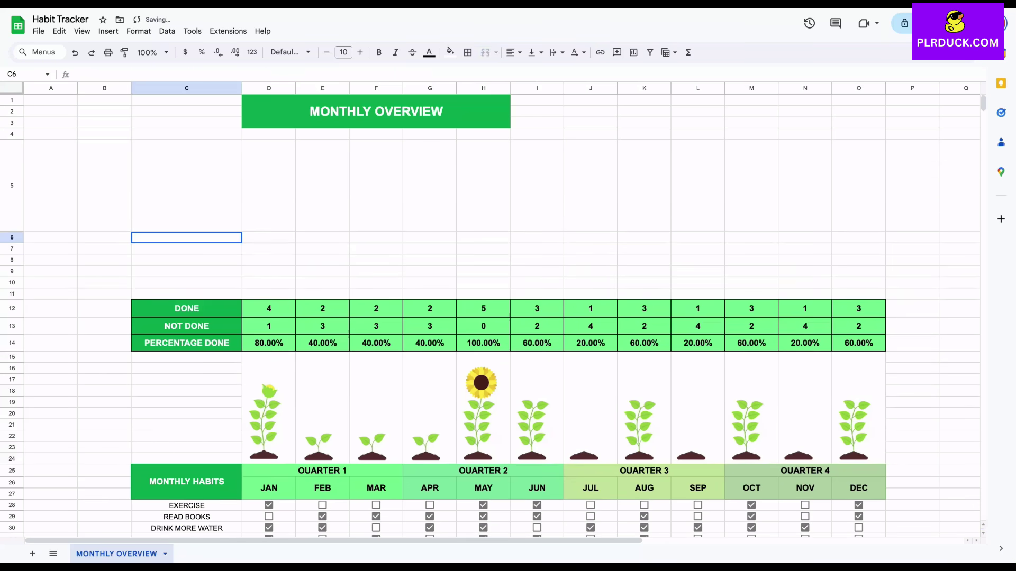
Merge cells C6:C7 and enter the label GOALS ACHIEVED in the merged cell.
drag(186, 237, 186, 249)
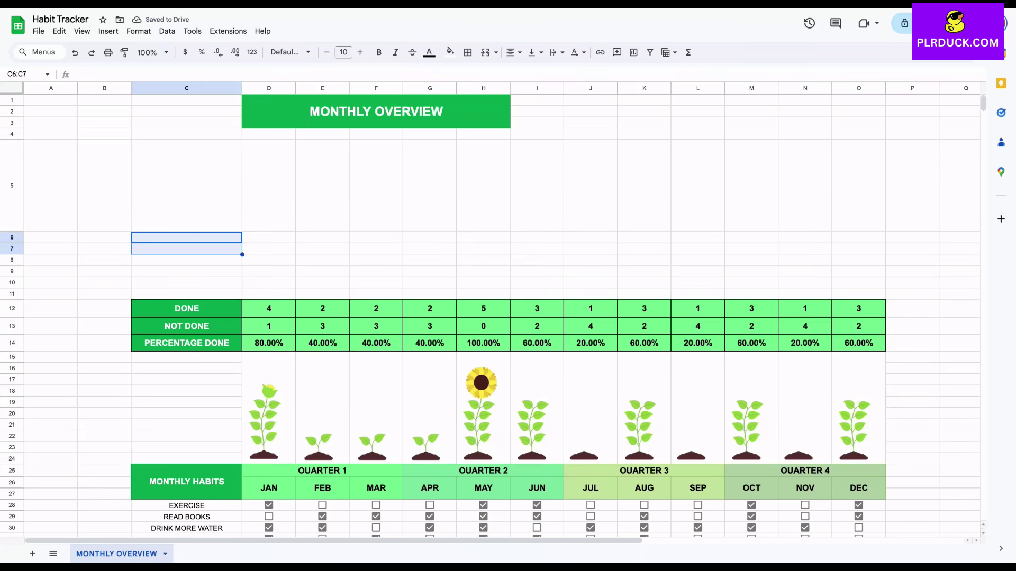
click(486, 52)
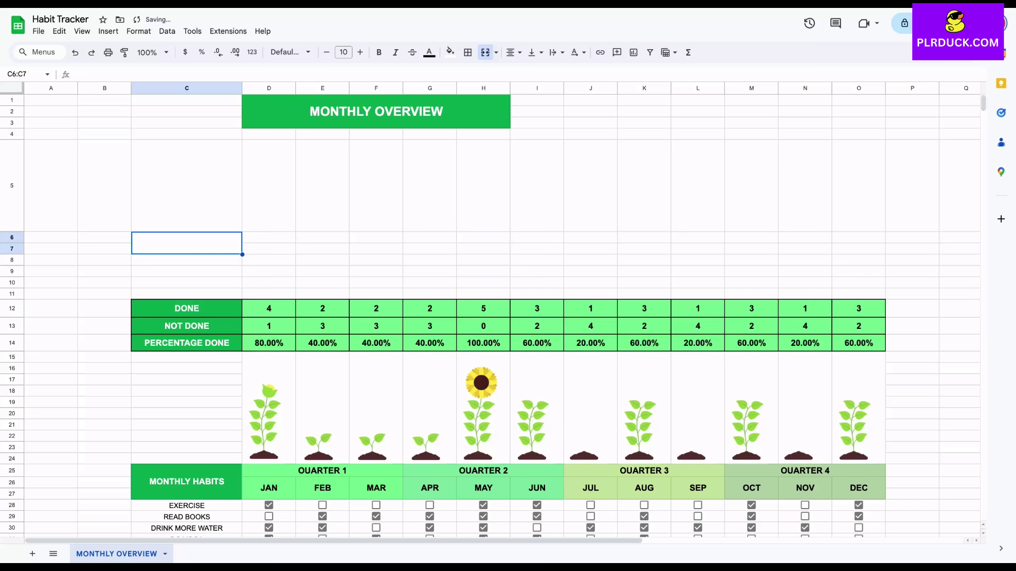
text(GOALS)
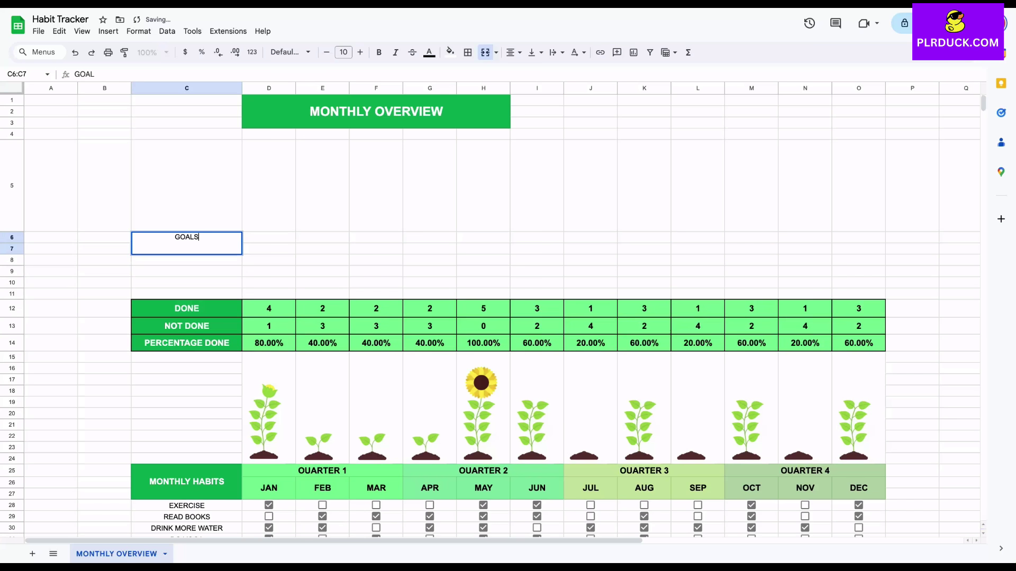
text( ACHIEVED)
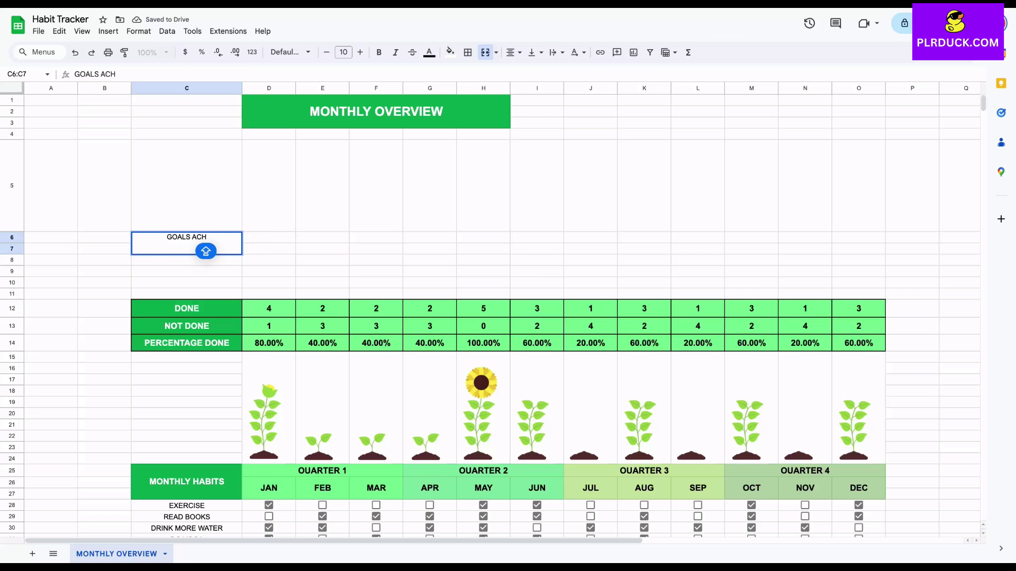
key(Return)
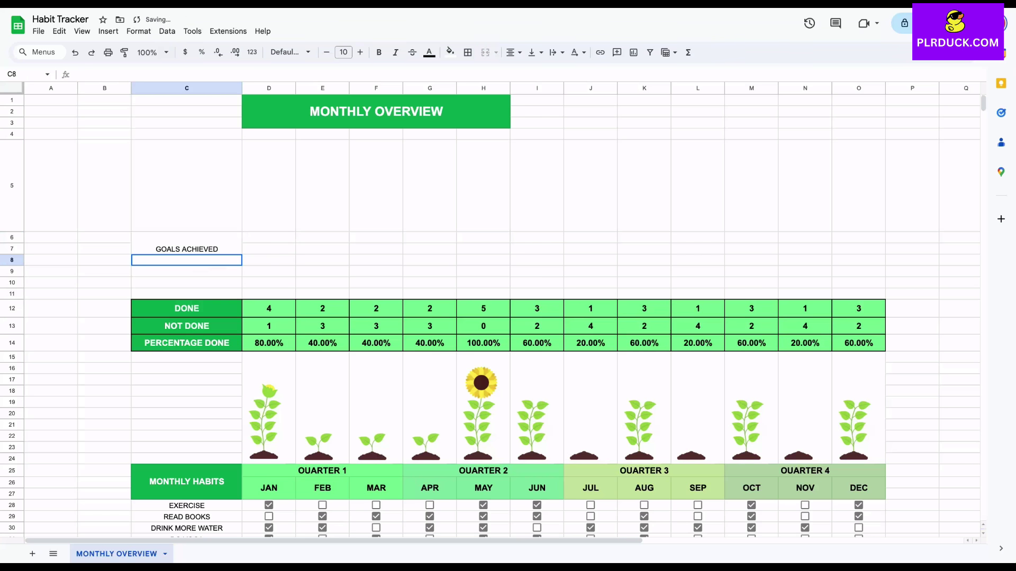
Merge cells C8:C9 and show the full sunflower image in C5 with the reference =R44.
key(shift+Down)
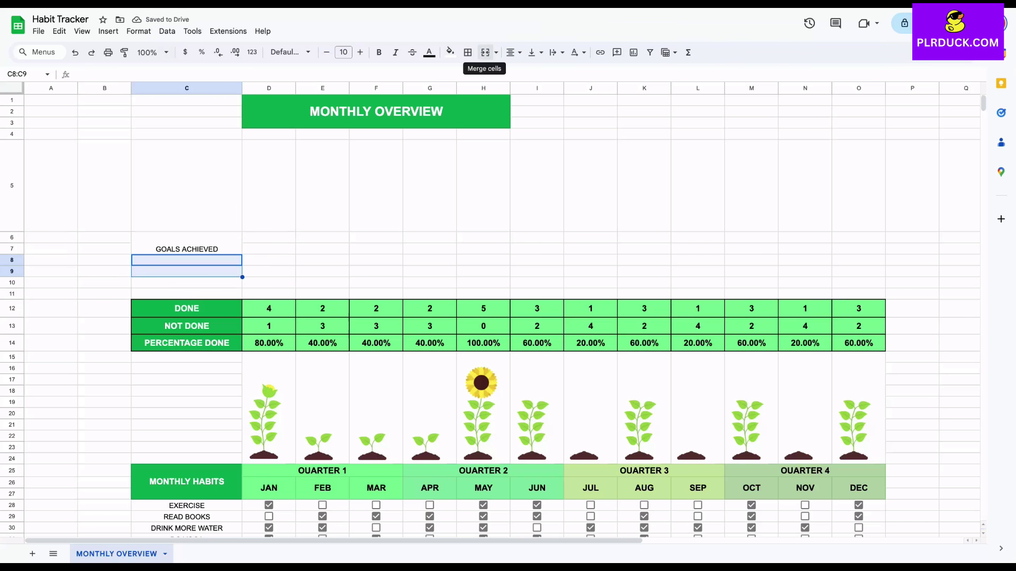
click(486, 52)
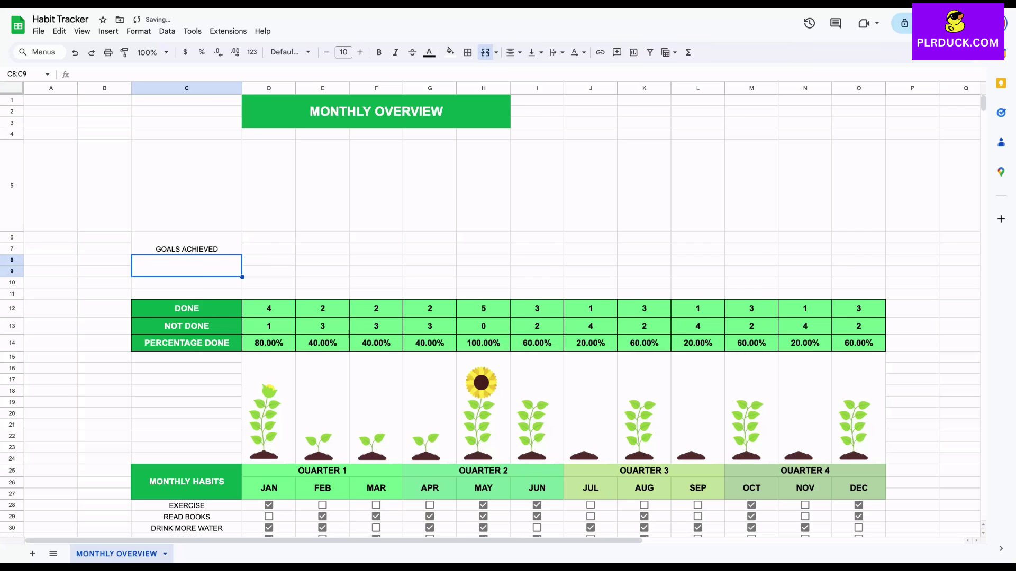
key(Up)
key(Up)
text(=)
scroll(502, 312, right, 5)
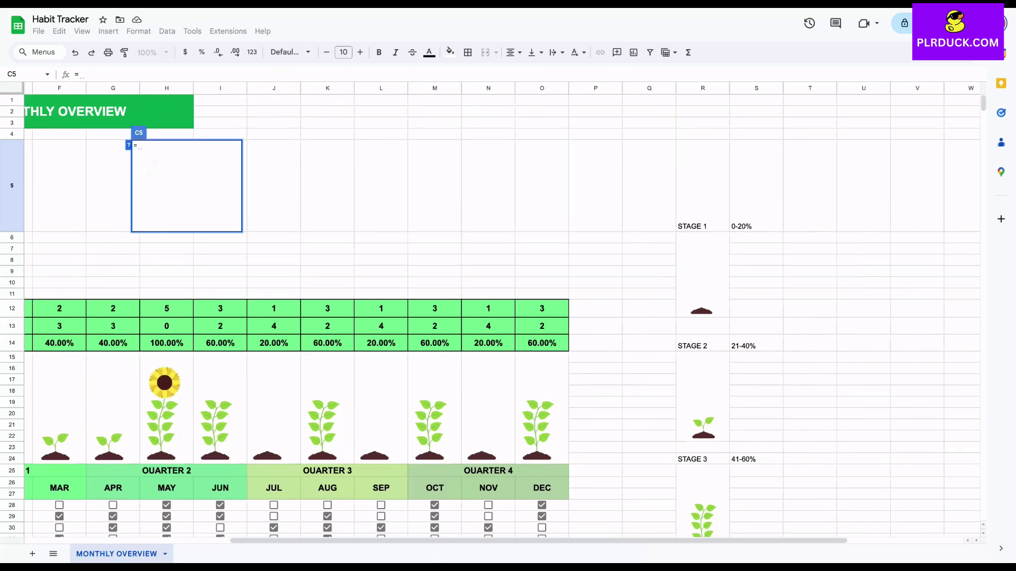
scroll(502, 312, down, 5)
click(716, 460)
key(Return)
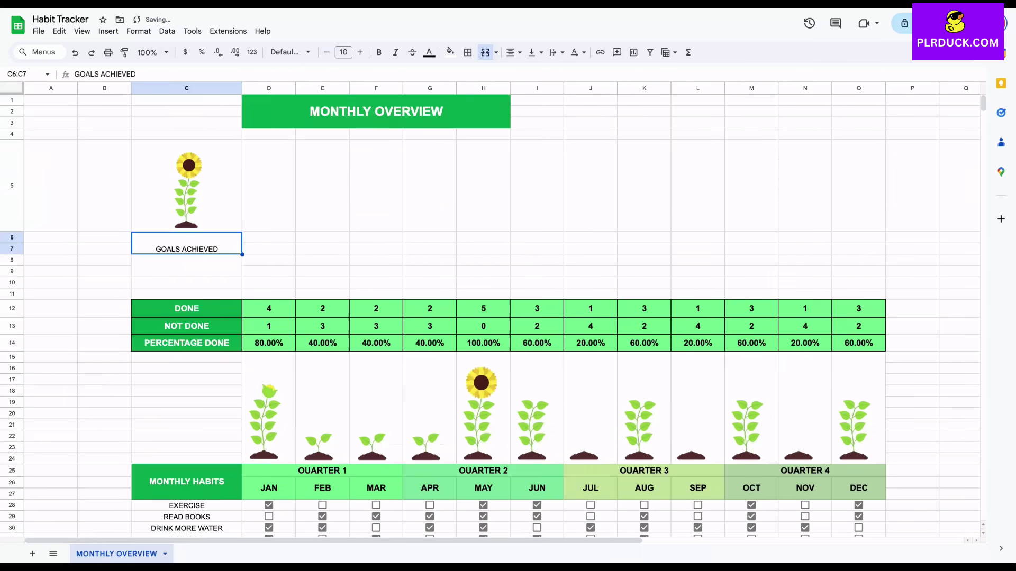
Format the goals achieved block C5:C9 as bold with font size 14.
drag(186, 186, 187, 266)
click(360, 52)
click(361, 52)
click(379, 53)
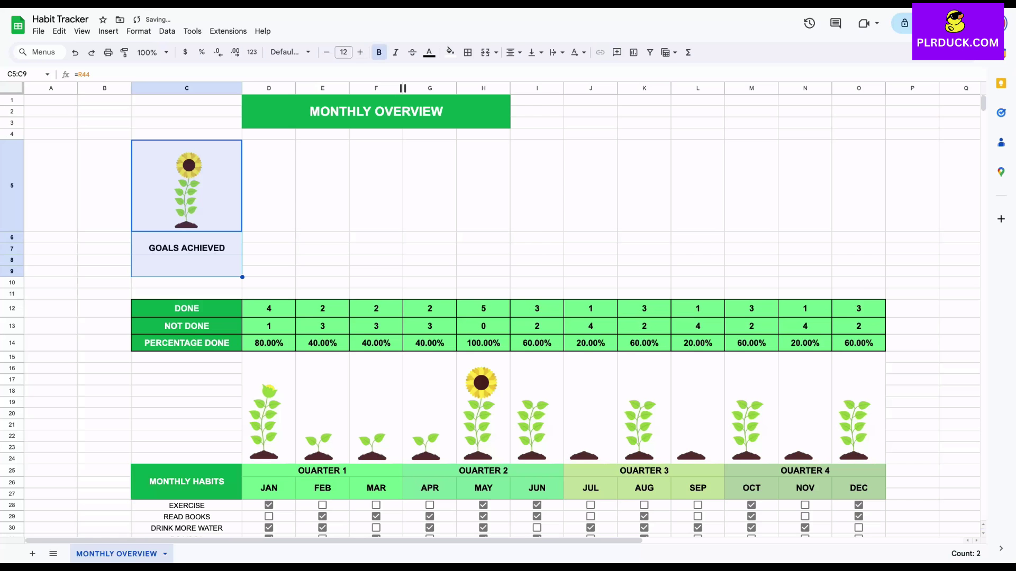
click(361, 53)
click(360, 52)
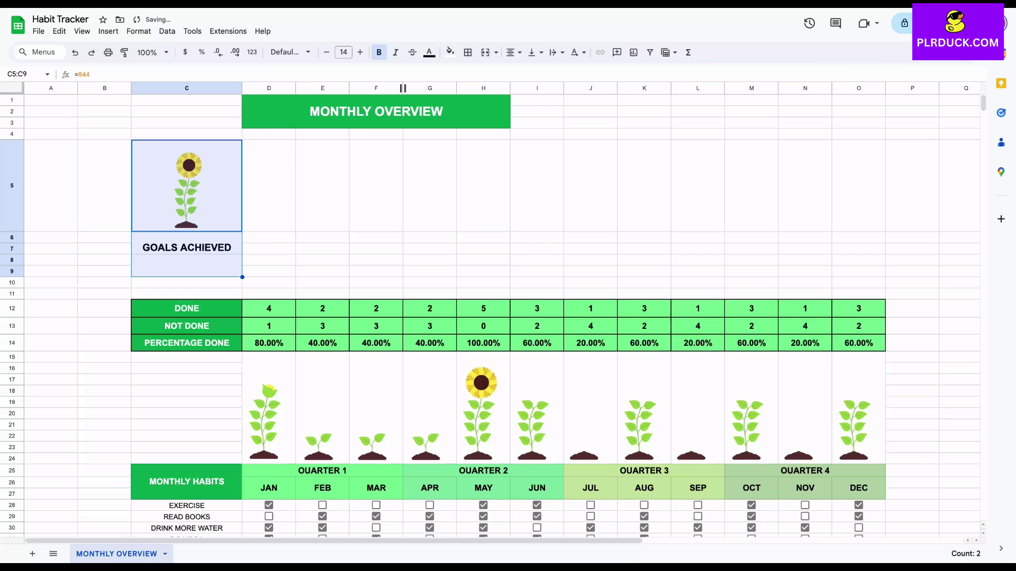
Apply all borders to C5:C9 and fill the GOALS ACHIEVED cell with the custom light green.
click(468, 52)
click(474, 74)
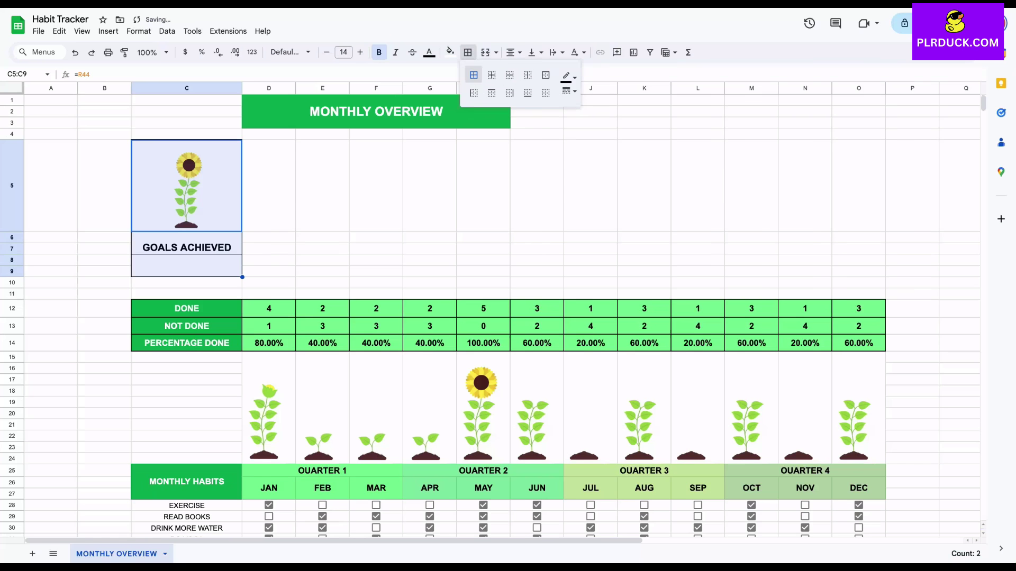
click(186, 247)
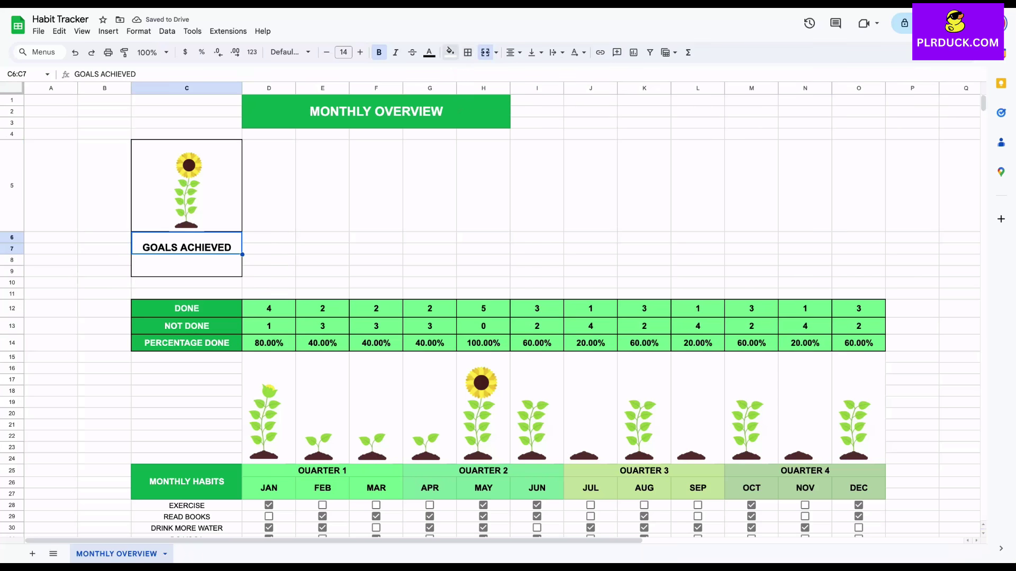
click(450, 51)
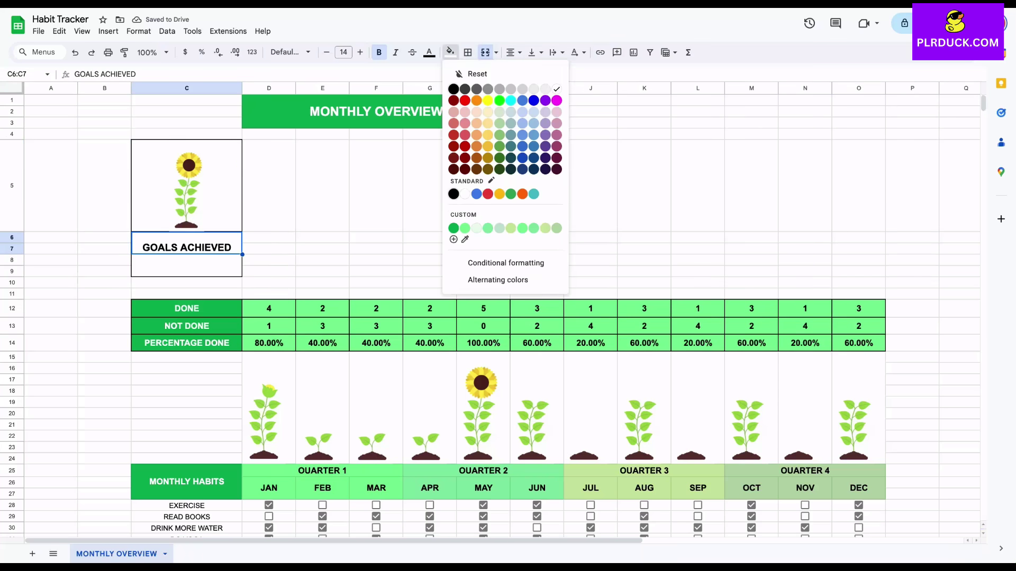
click(465, 228)
Enter =COUNTIF(D14:O14,">0.8") in the merged cell below GOALS ACHIEVED.
click(186, 265)
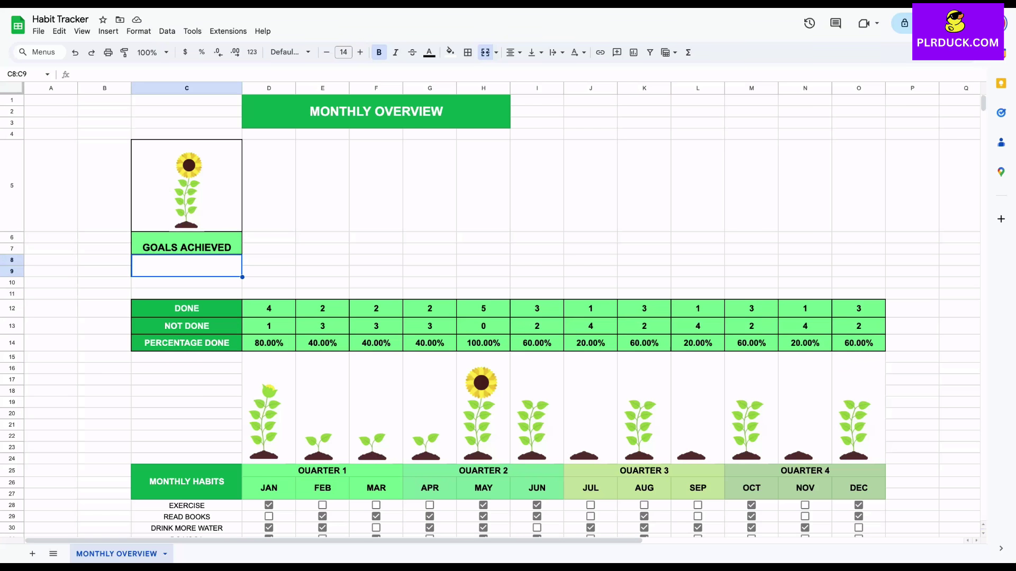
text(=COUNT)
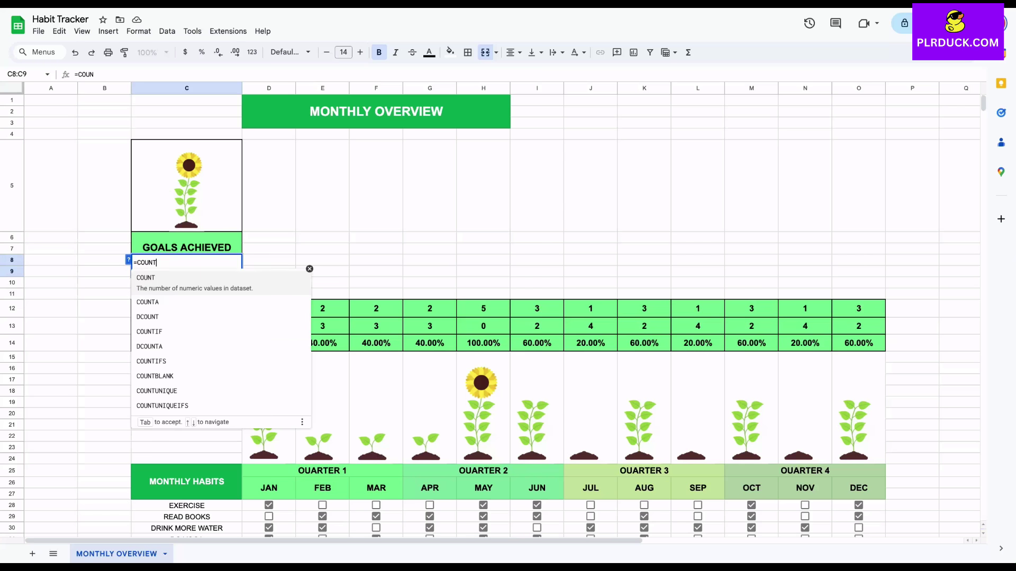
text(IF()
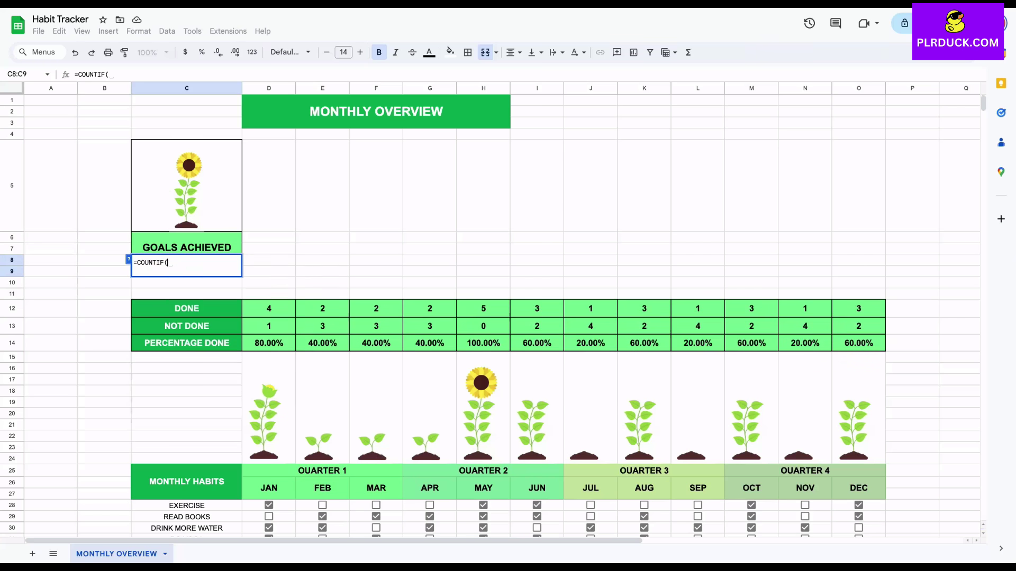
drag(269, 343, 859, 343)
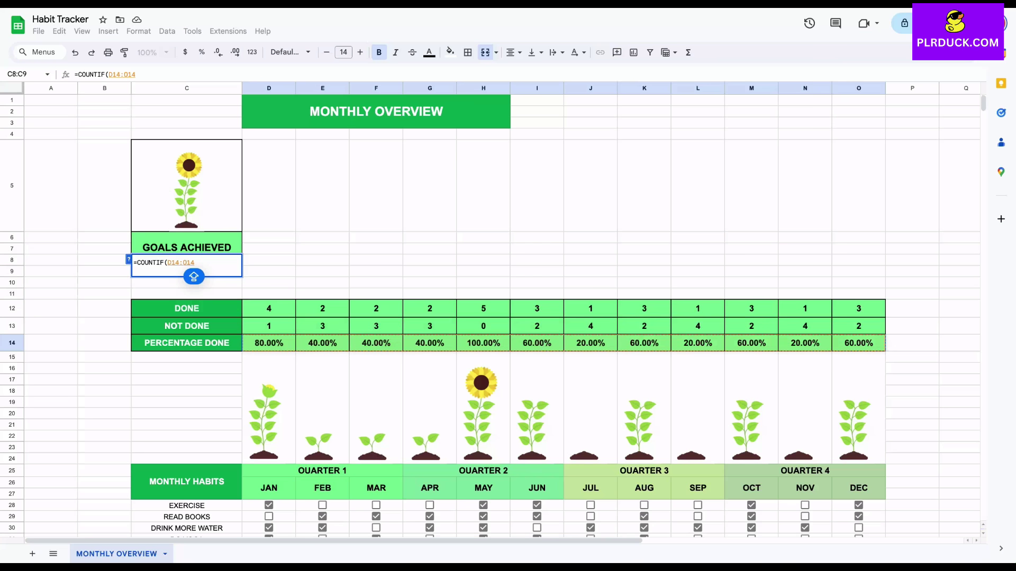
text(,">)
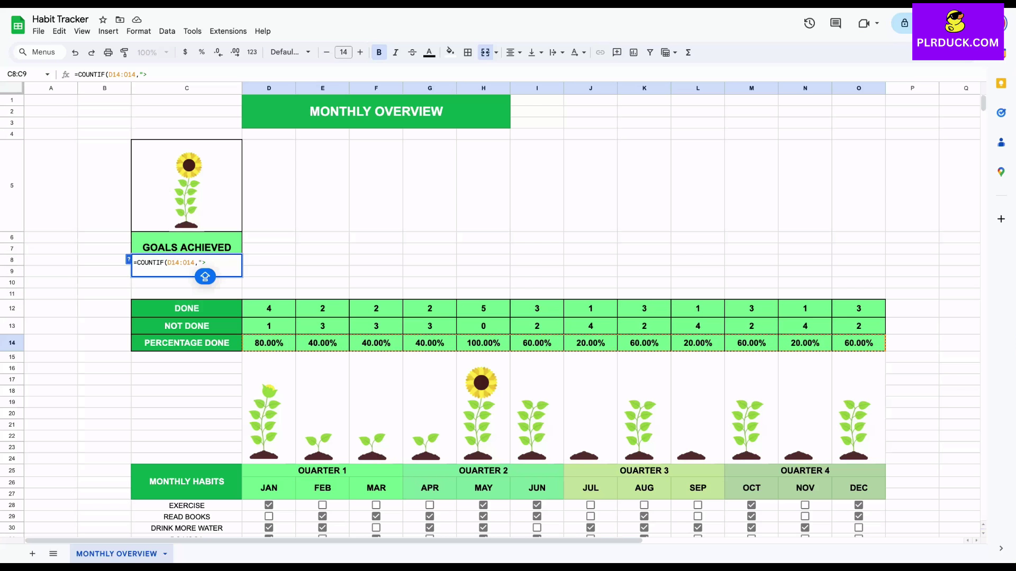
text(0.)
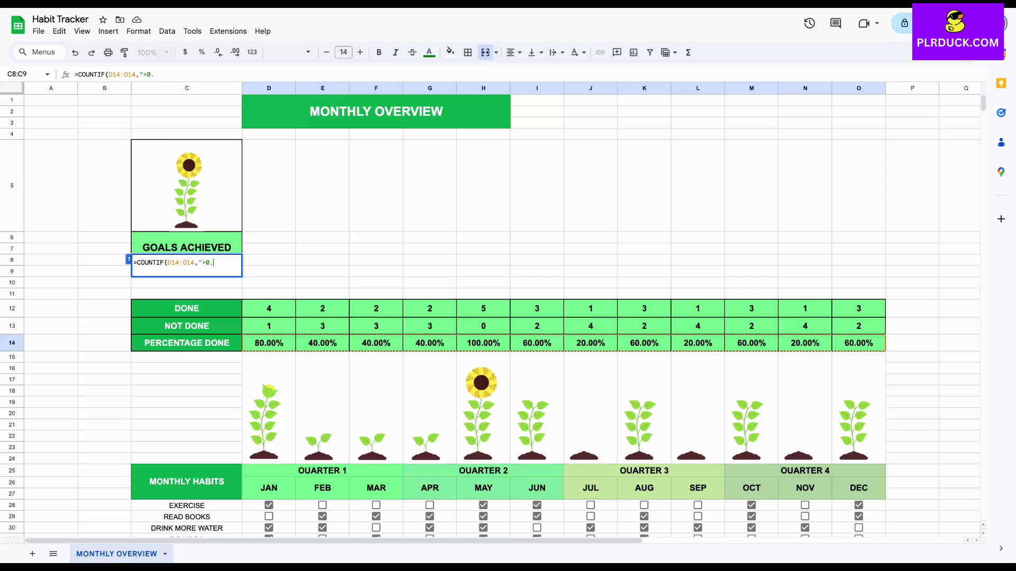
text(8")
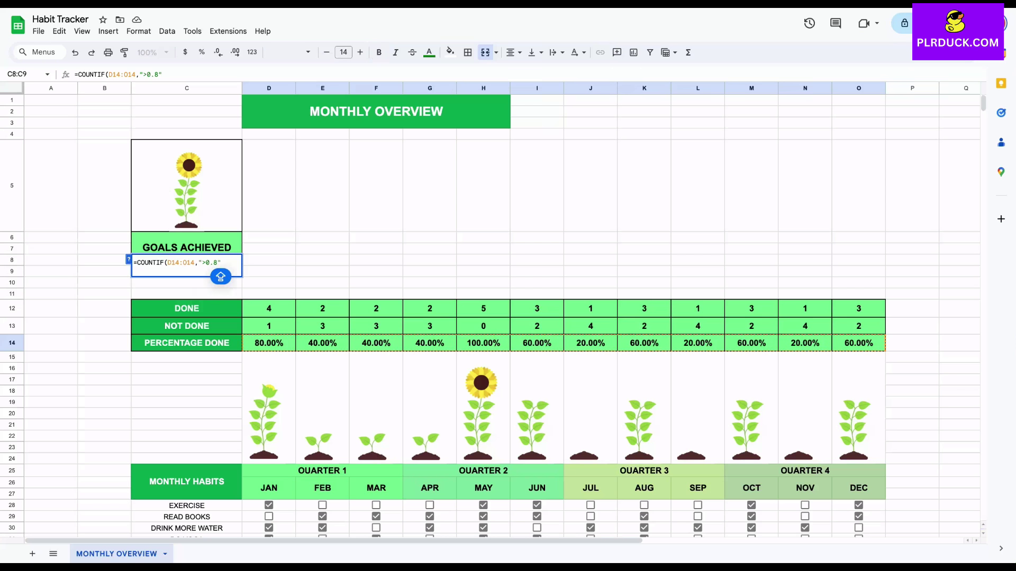
text())
key(Return)
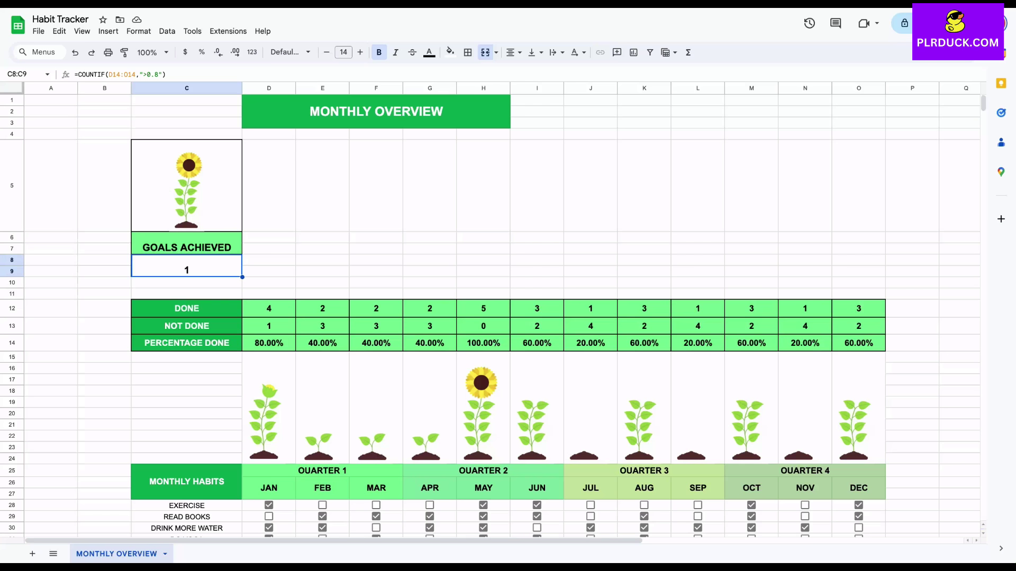
Insert a line chart from the month names D26:O27 and percentages D14:O14, with rows and columns switched.
drag(269, 489, 859, 488)
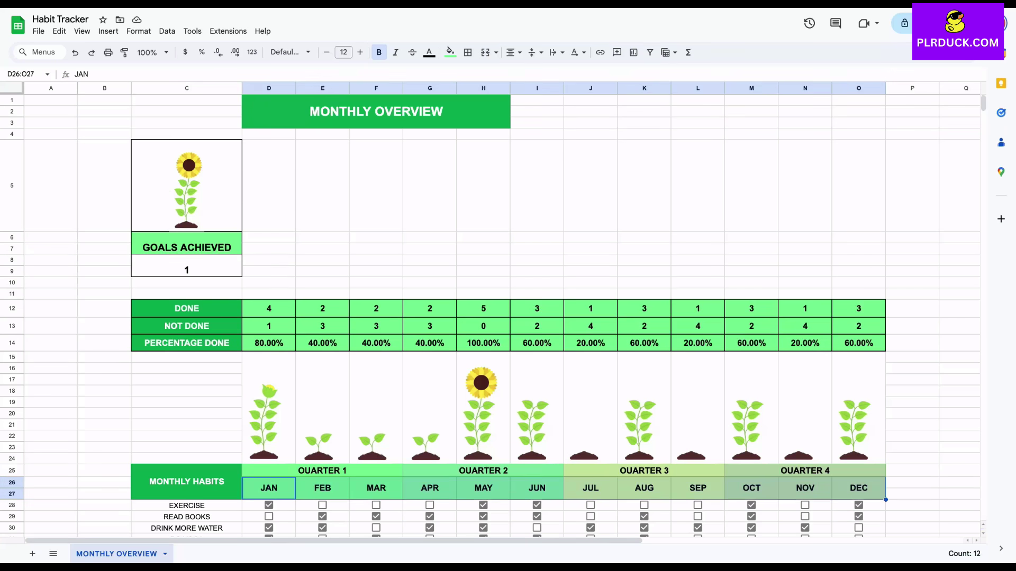
drag(269, 343, 859, 343)
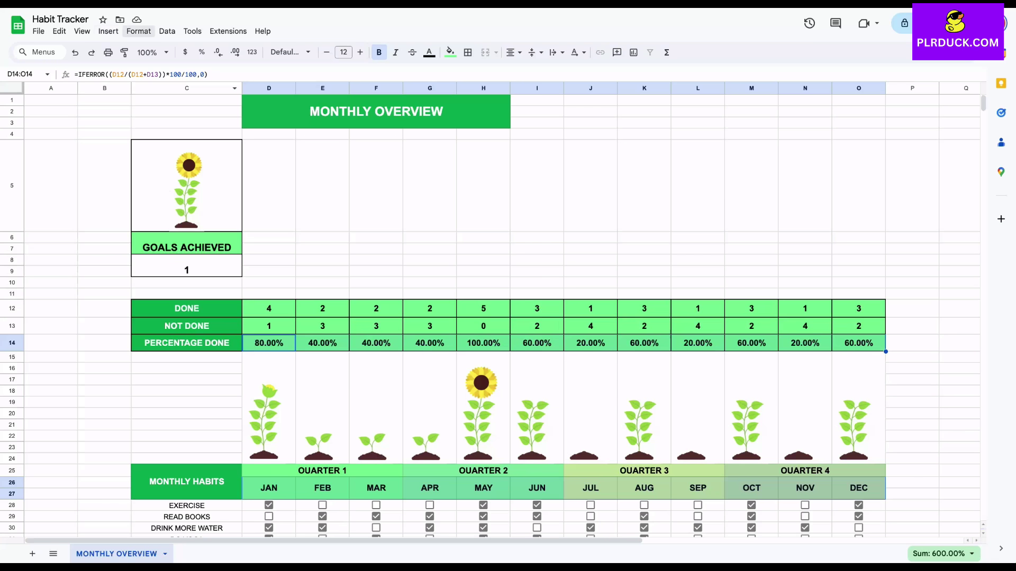
click(108, 31)
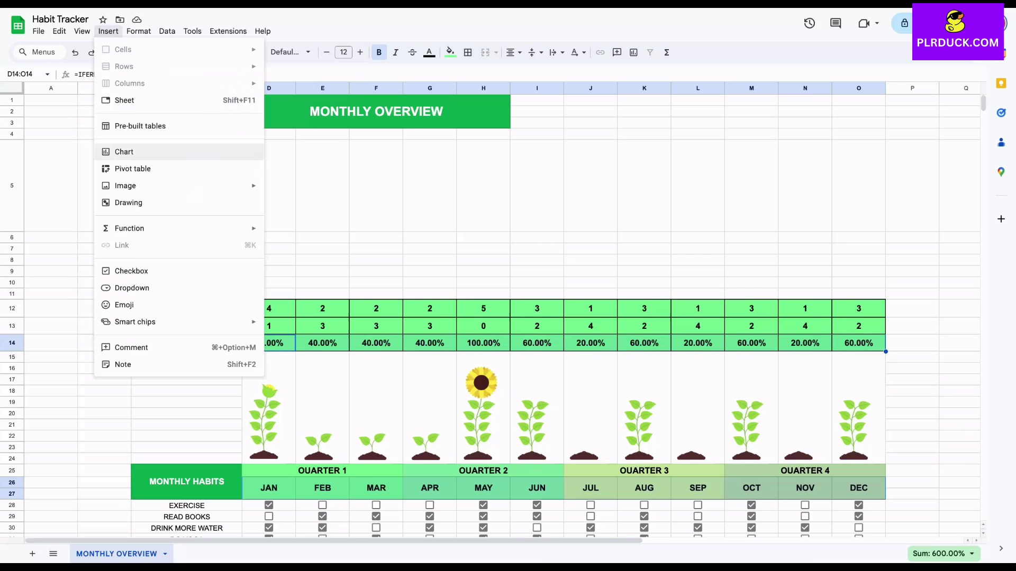
click(151, 150)
click(889, 127)
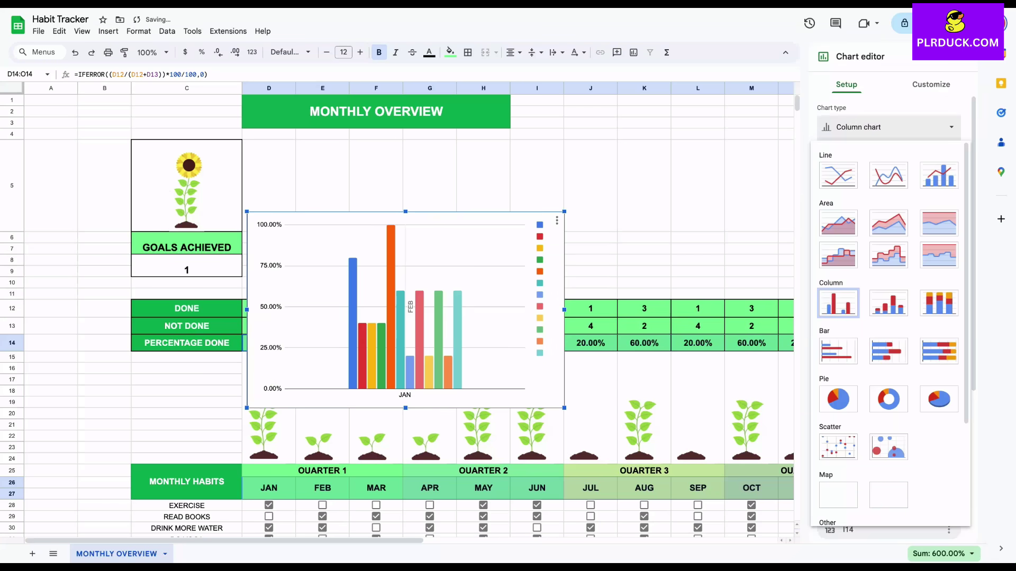
click(840, 232)
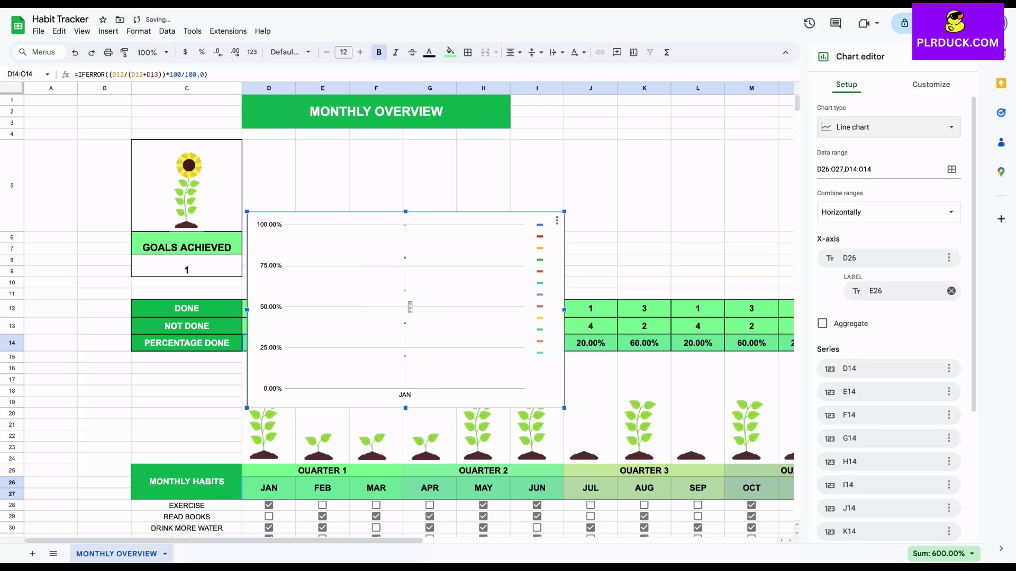
scroll(889, 318, down, 5)
click(822, 490)
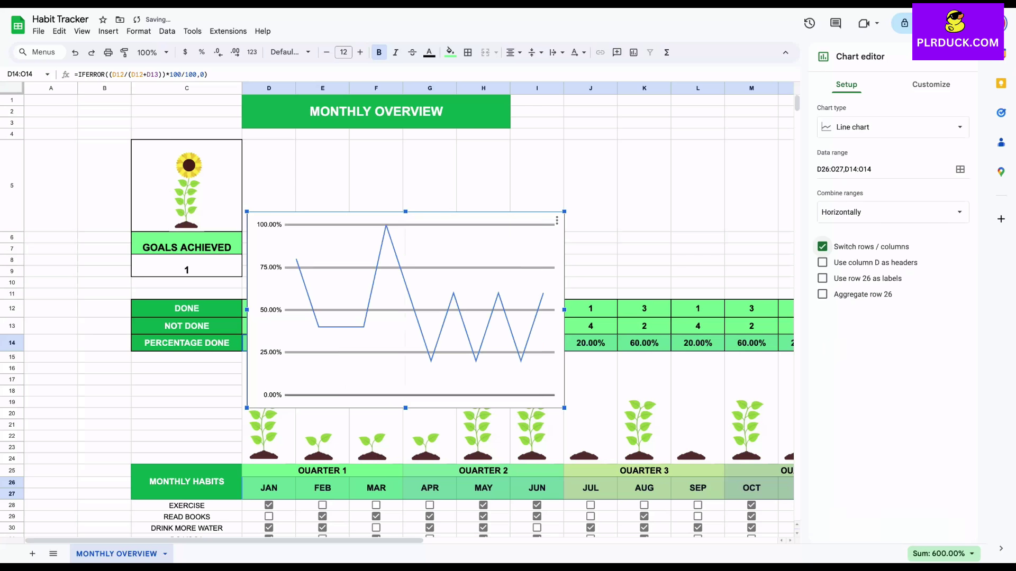
Change the chart type from line to the basic area chart.
click(892, 127)
scroll(889, 265, down, 1)
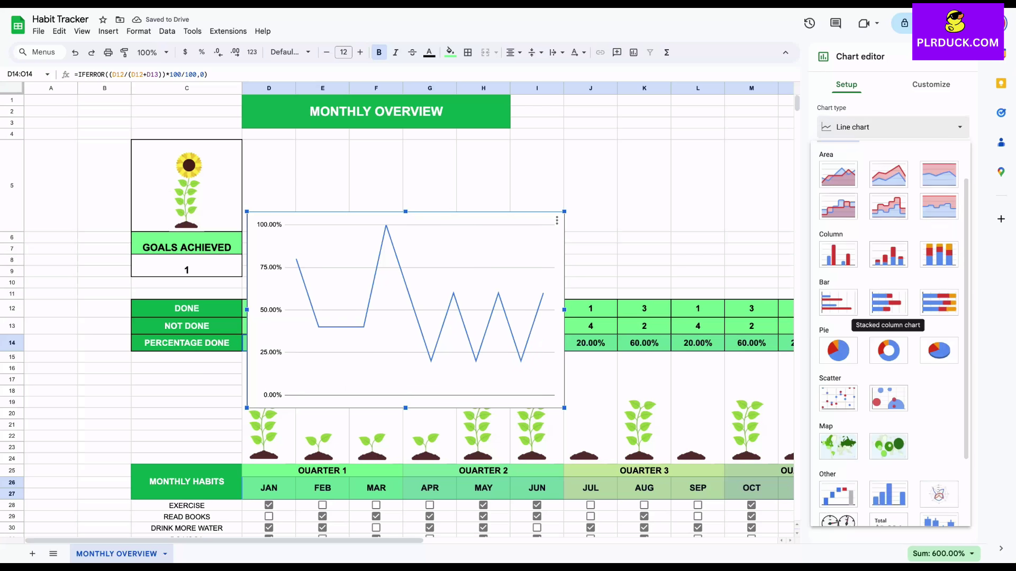
click(838, 183)
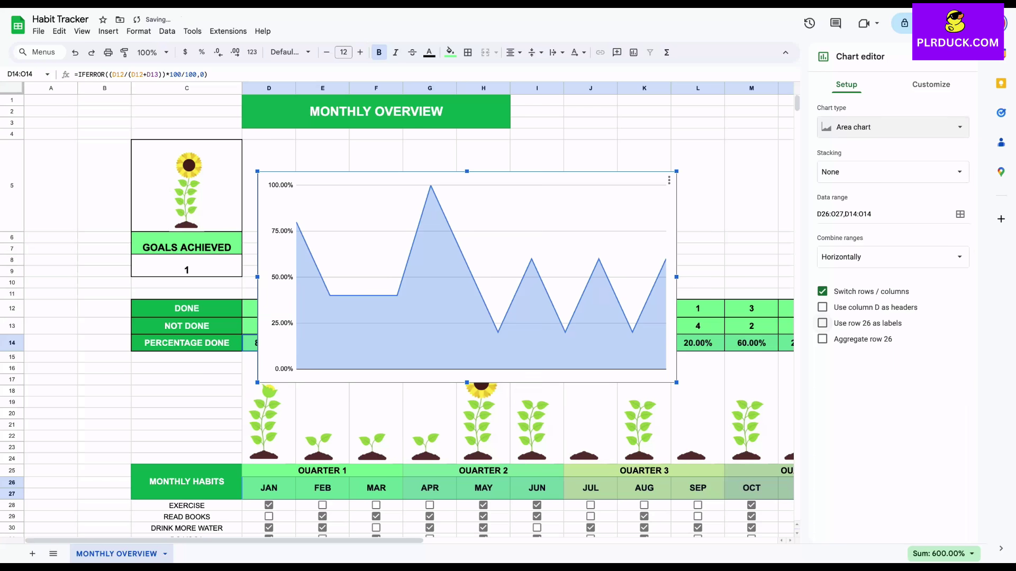
Set the chart title to PERCENTAGE DONE.
click(931, 85)
click(868, 142)
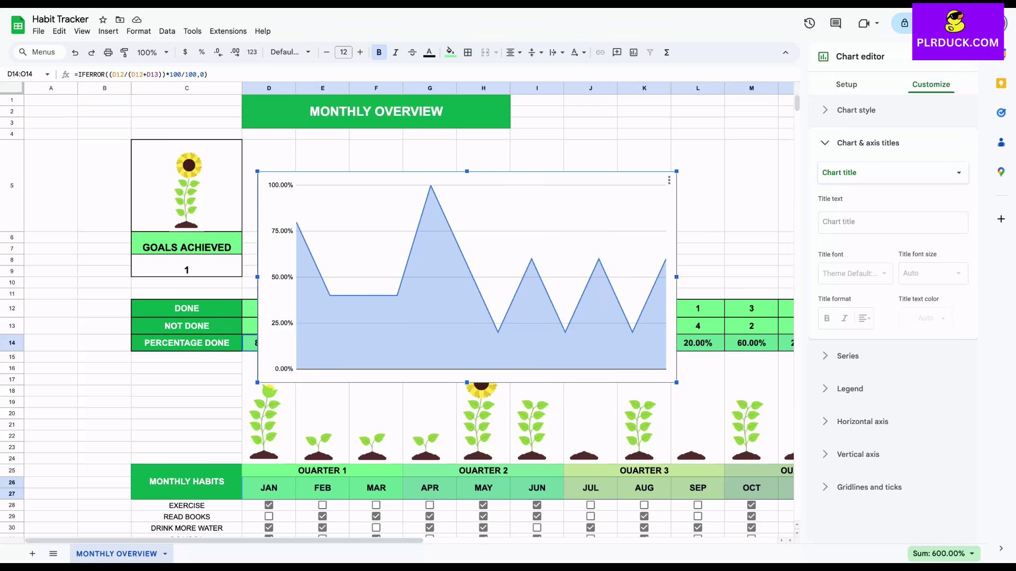
click(893, 222)
text(PERC)
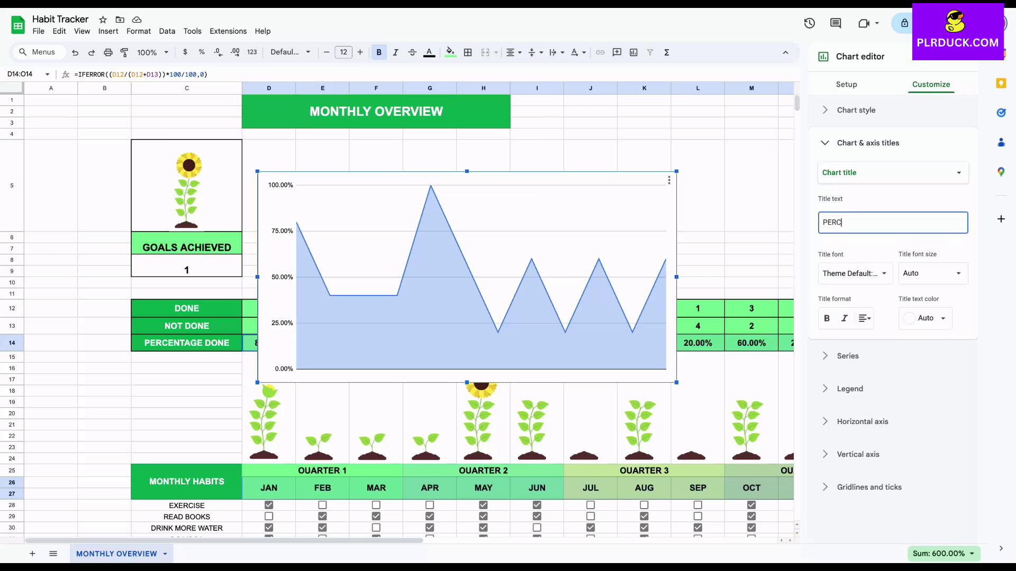
text(ENTAGE DONE)
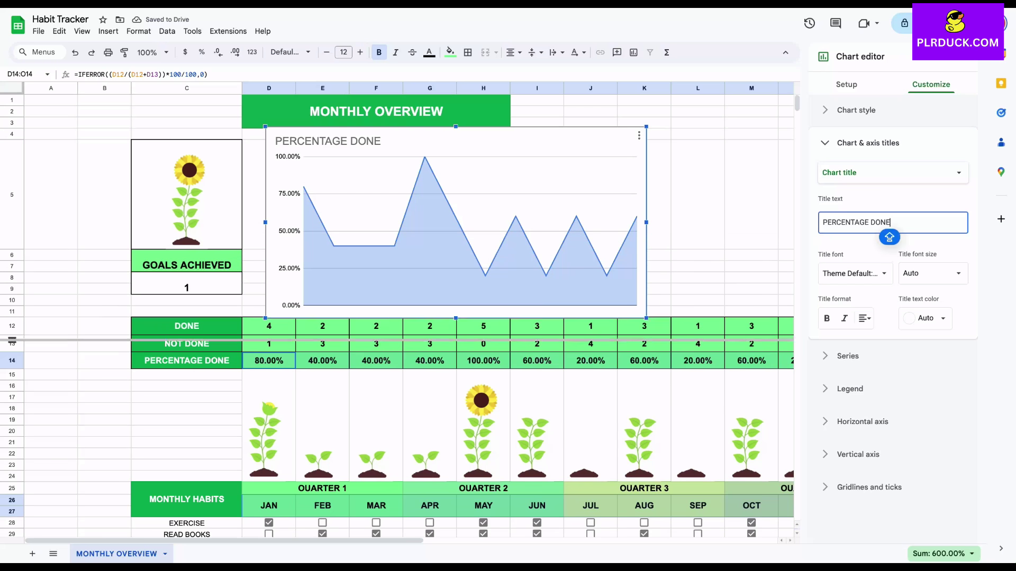
Place the chart above the DONE row, widen it to about column M, and set its series line color to light green.
mouse_move(455, 222)
mouse_down()
mouse_move(456, 240)
mouse_move(463, 236)
mouse_up()
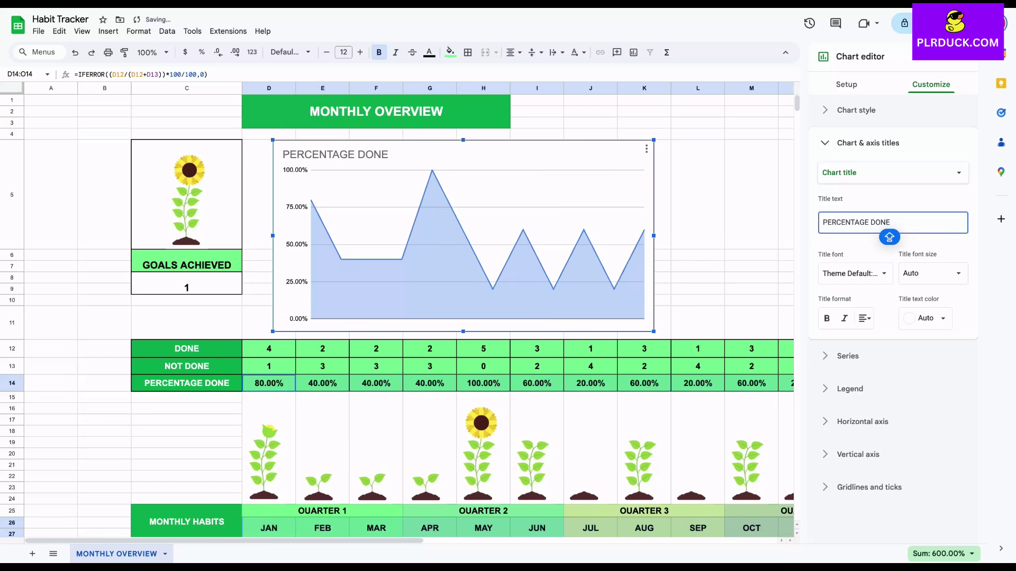
drag(654, 236, 771, 236)
click(848, 356)
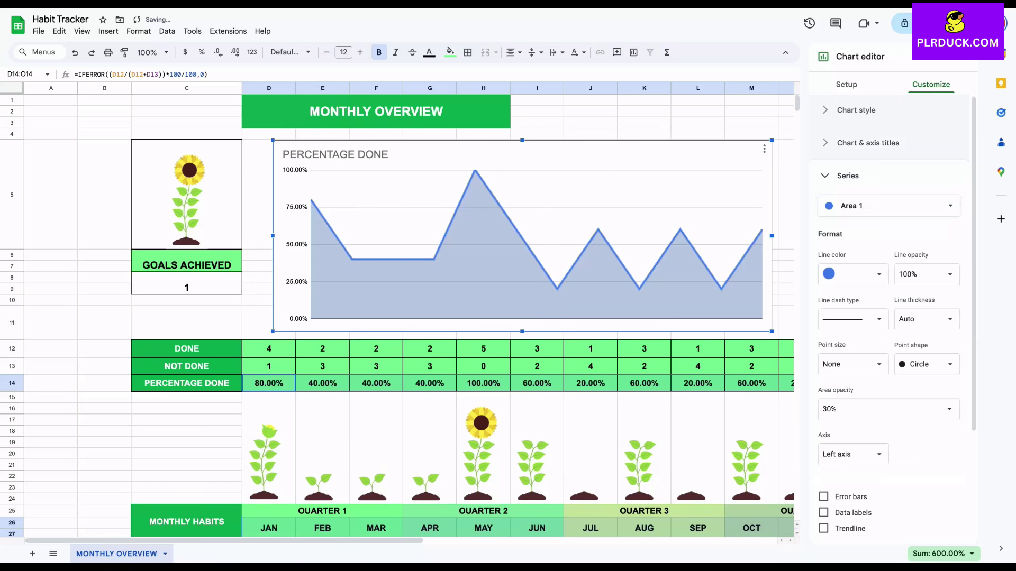
click(853, 274)
click(864, 454)
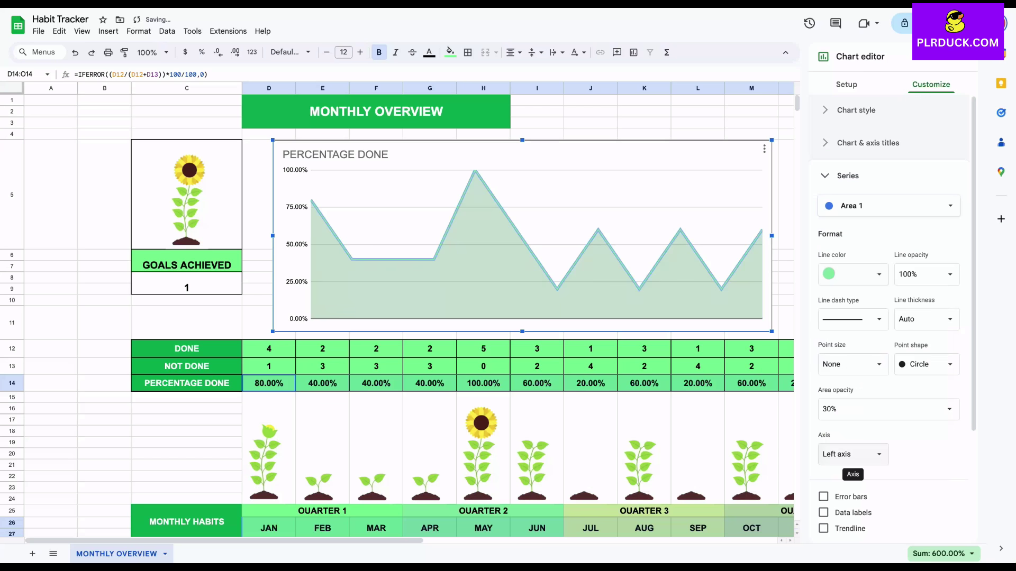
click(698, 123)
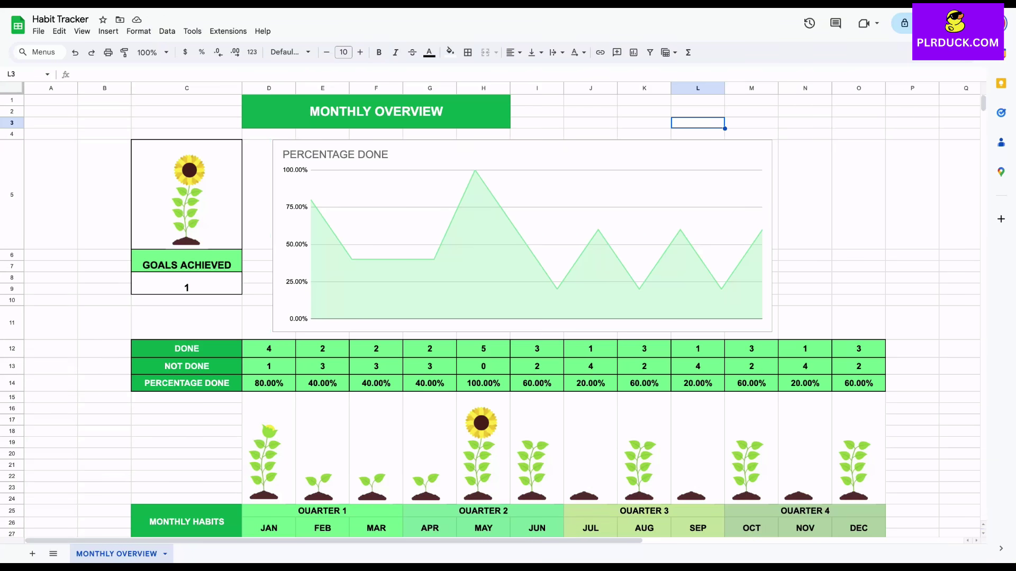
Stretch the chart on both sides so it spans columns D through O beside the goals achieved block.
click(523, 236)
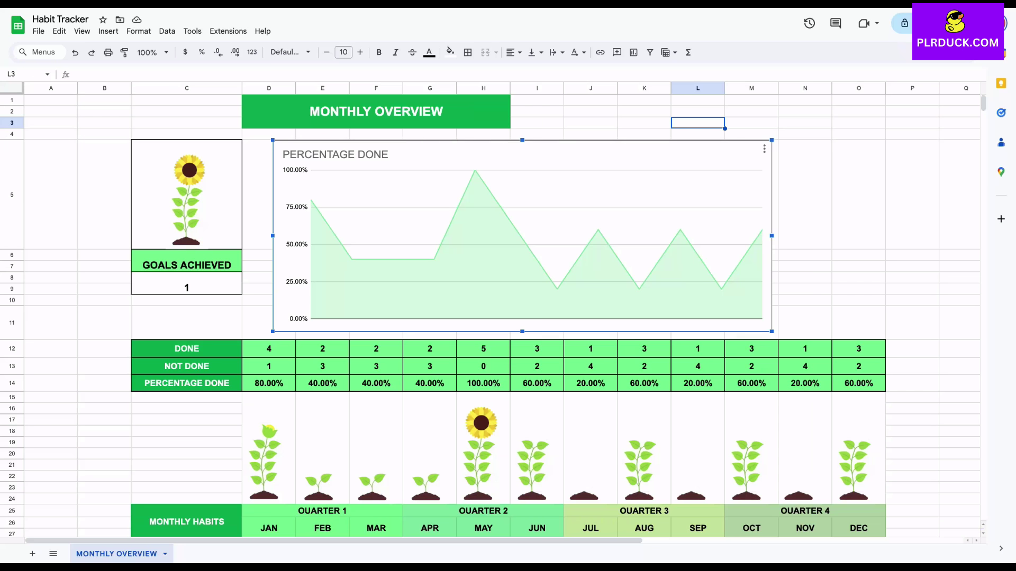
drag(772, 236, 888, 236)
drag(272, 235, 241, 235)
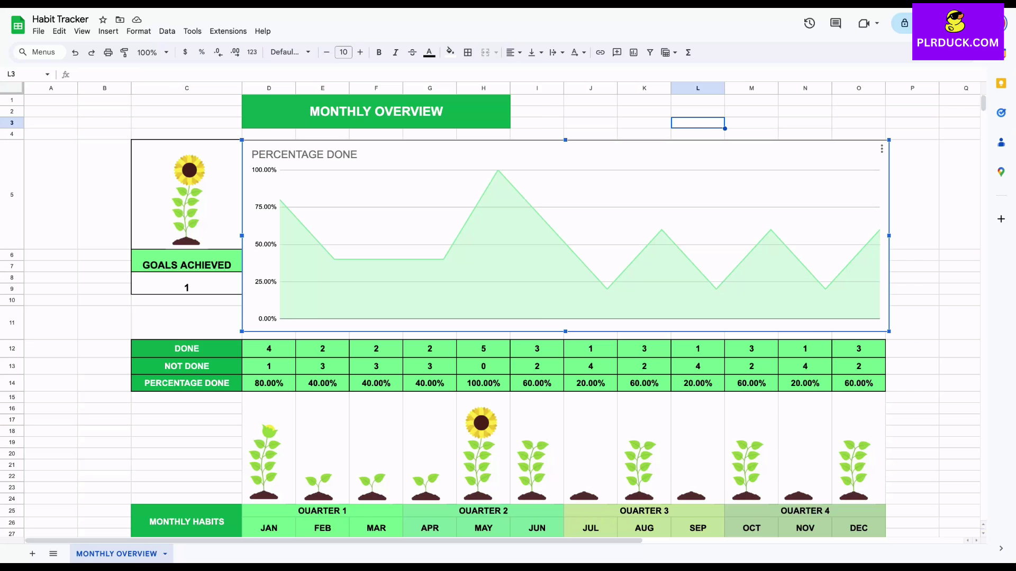
click(914, 194)
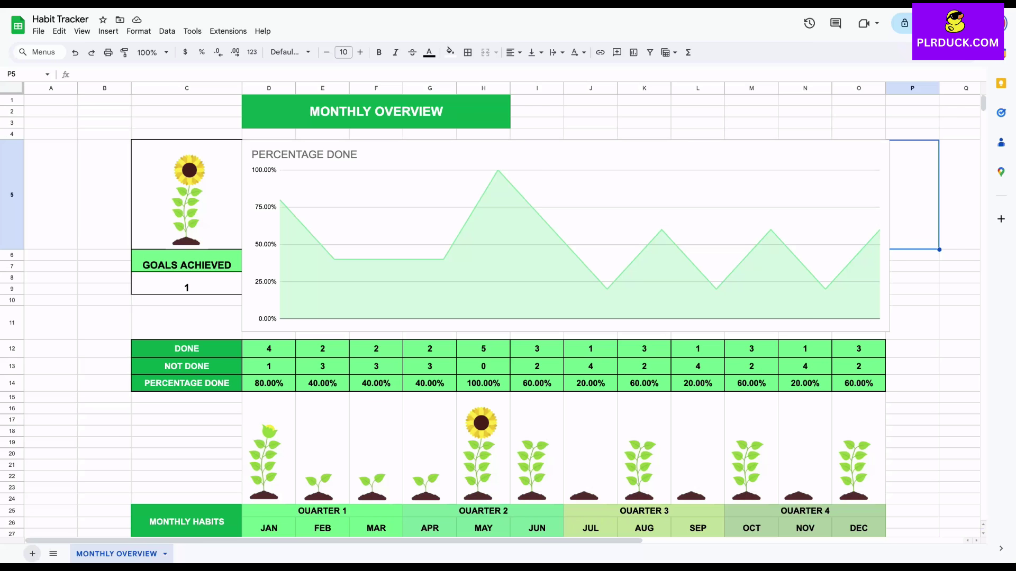
Add a new sheet to the workbook and name it JAN.
click(32, 554)
double_click(196, 554)
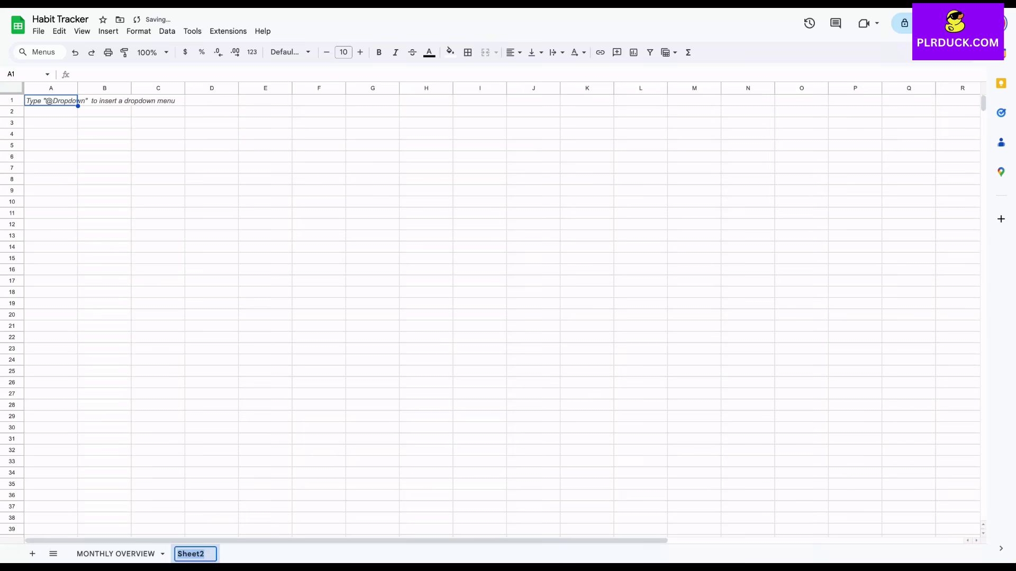
text(JAN)
key(Return)
Merge E1:I2 on the JAN sheet and enter the title JANUARY in bold at font size 18.
drag(265, 100, 480, 111)
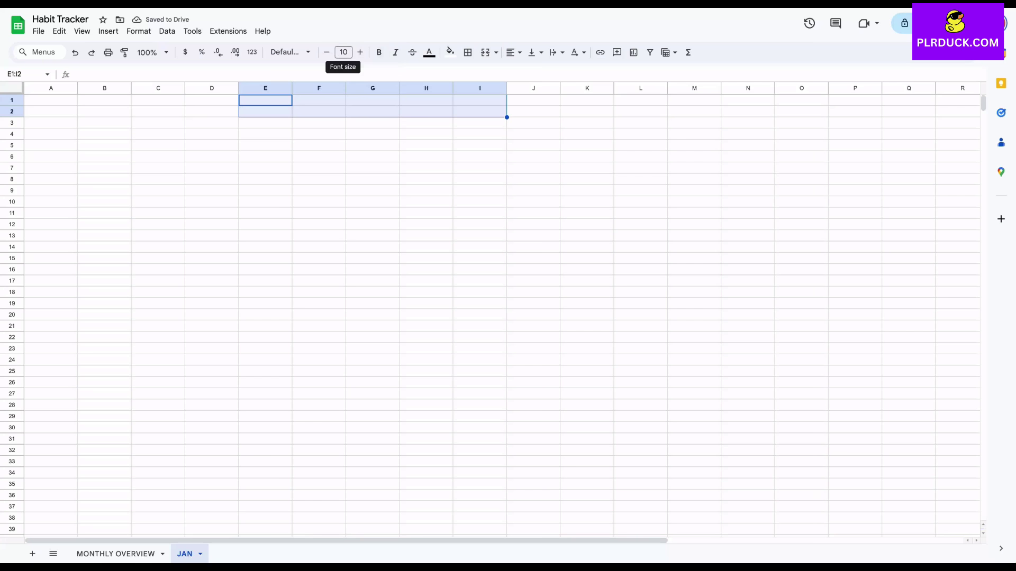
click(485, 52)
text(JANUARY)
key(Return)
key(ctrl+shift+period)
key(ctrl+shift+period)
key(ctrl+b)
click(359, 52)
click(359, 53)
click(360, 53)
click(359, 53)
click(360, 52)
click(360, 52)
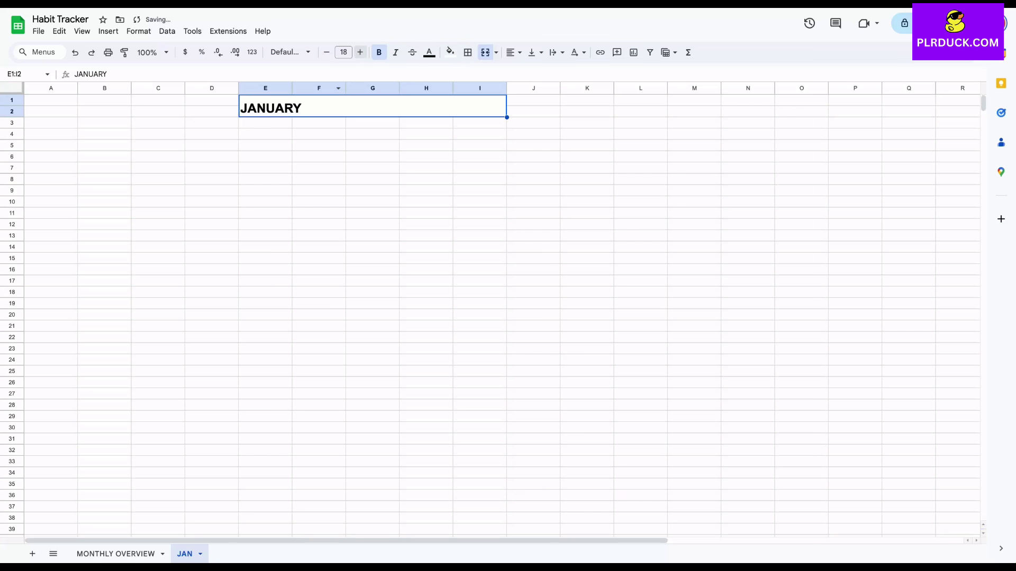
Fill the JANUARY title cell with the custom light green and center its text horizontally.
click(450, 52)
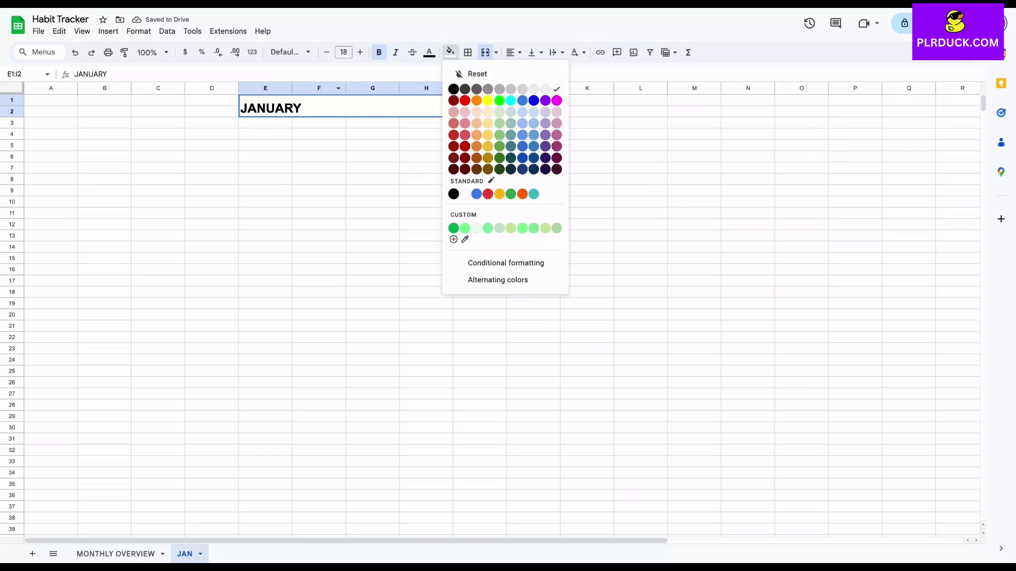
click(464, 228)
click(513, 52)
click(530, 73)
click(372, 236)
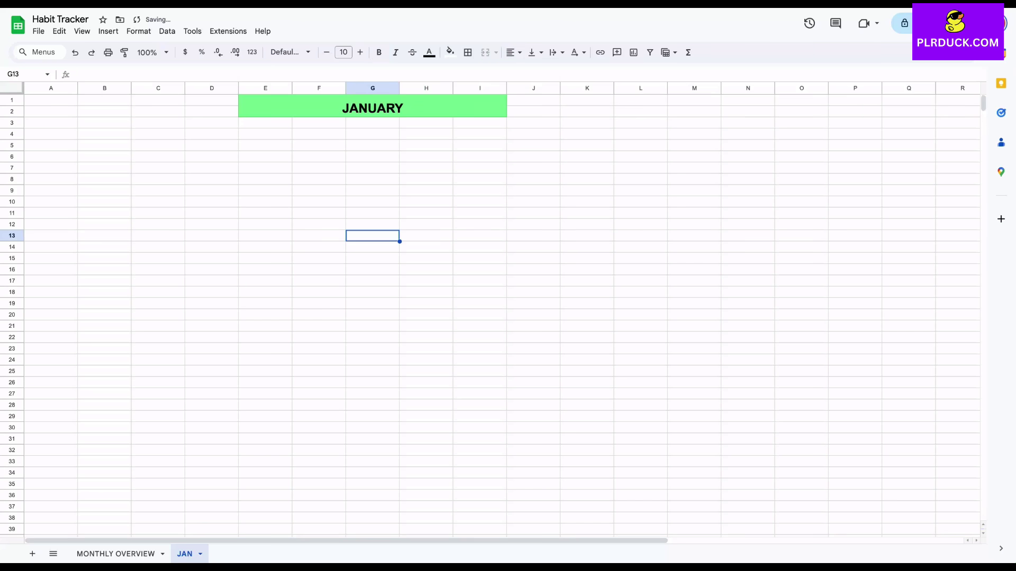
Copy the habits table C25:O35 from the MONTHLY OVERVIEW sheet and paste it into the JAN sheet at D28.
click(116, 554)
scroll(502, 317, down, 5)
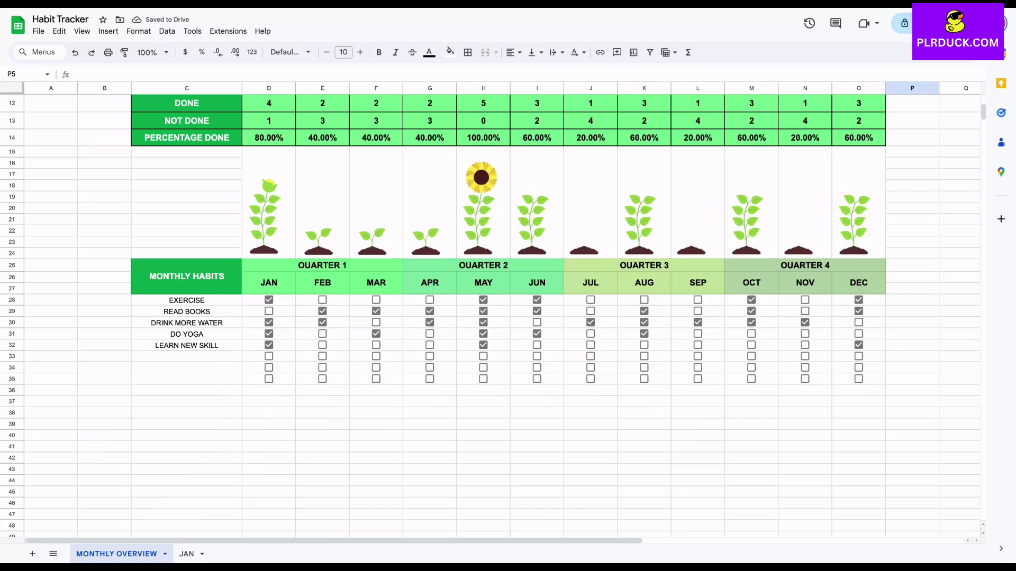
drag(186, 276, 859, 379)
key(ctrl+c)
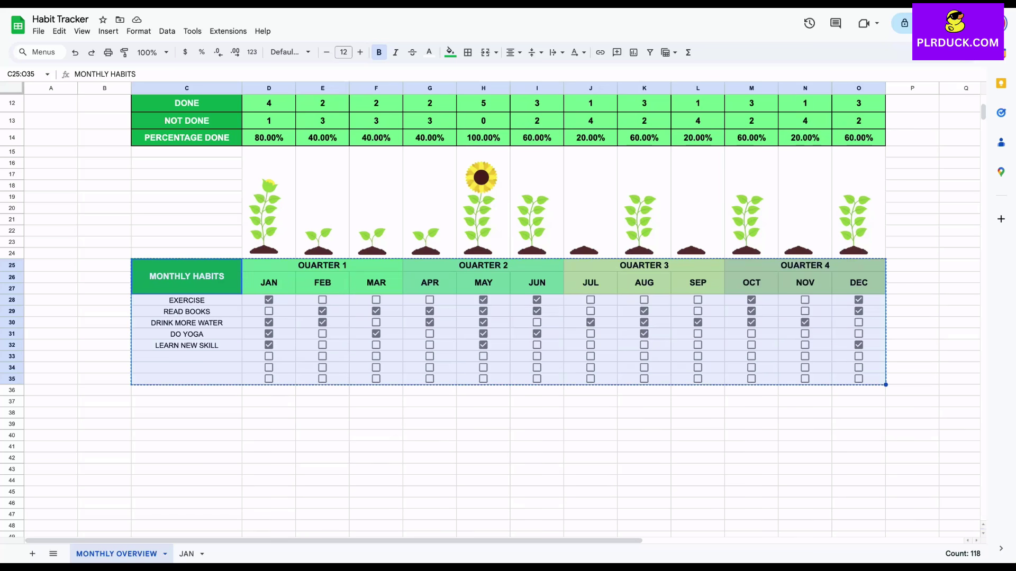
click(186, 554)
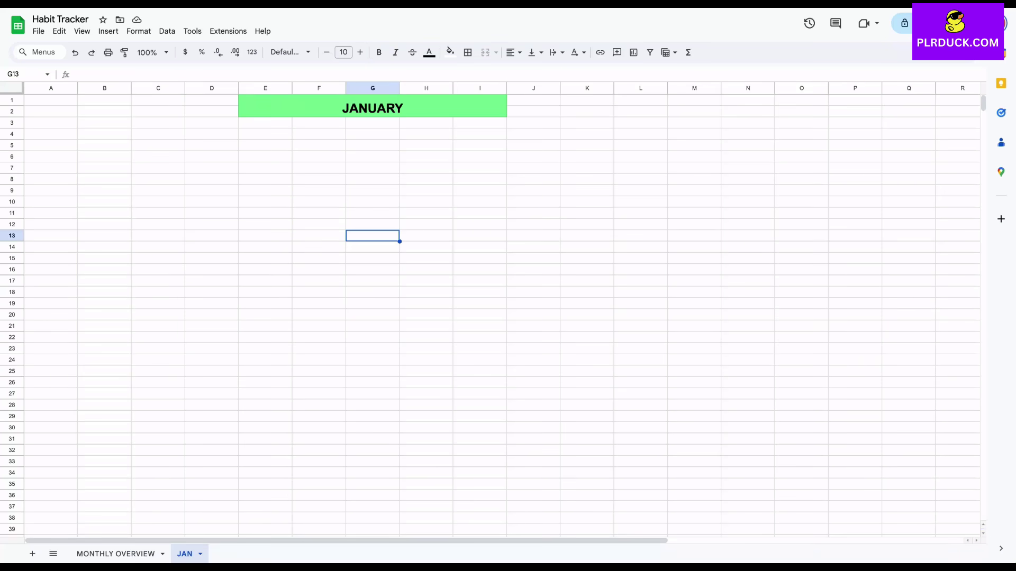
click(212, 292)
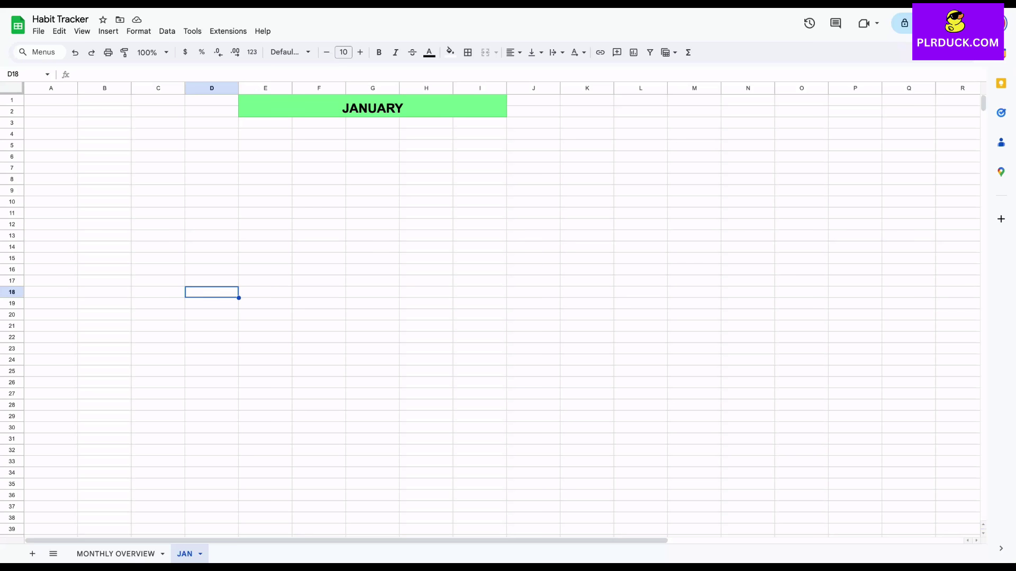
click(212, 405)
key(ctrl+v)
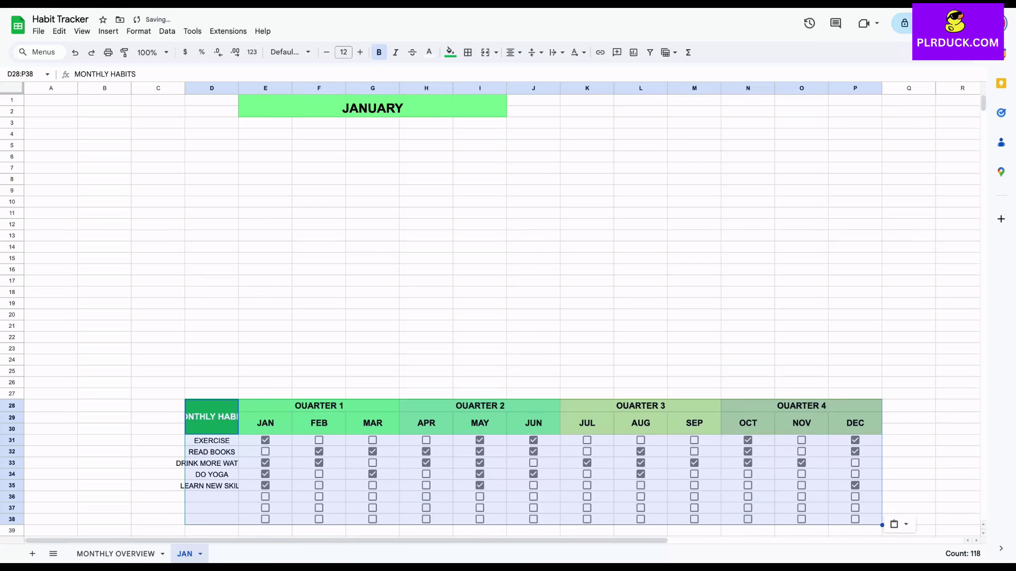
Widen column D on the JAN sheet so the MONTHLY HABITS heading and the habit names fit.
scroll(184, 212, down, 3)
drag(184, 88, 260, 88)
key(ctrl+z)
key(ctrl+z)
drag(184, 87, 132, 88)
key(ctrl+z)
drag(238, 88, 297, 88)
scroll(370, 265, up, 1)
scroll(503, 317, right, 2)
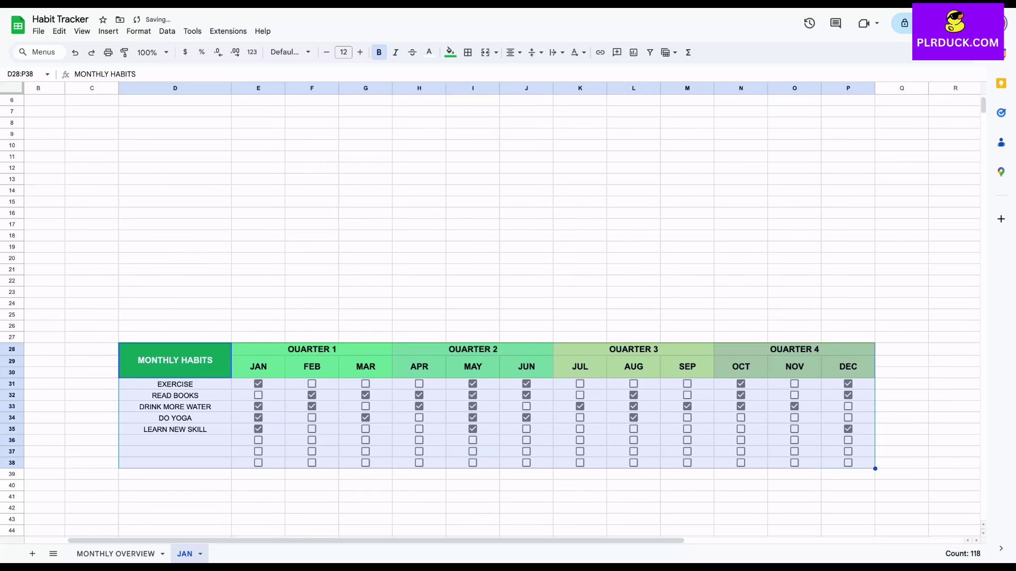
Replace the QUARTER 1 heading in the pasted table with WEEK 1.
click(312, 349)
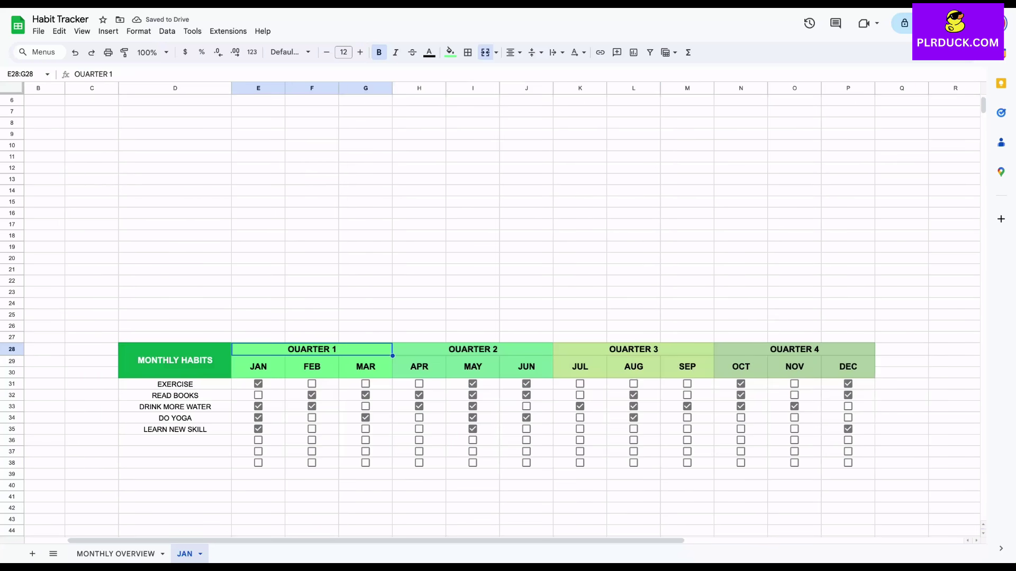
text(WEEK 1)
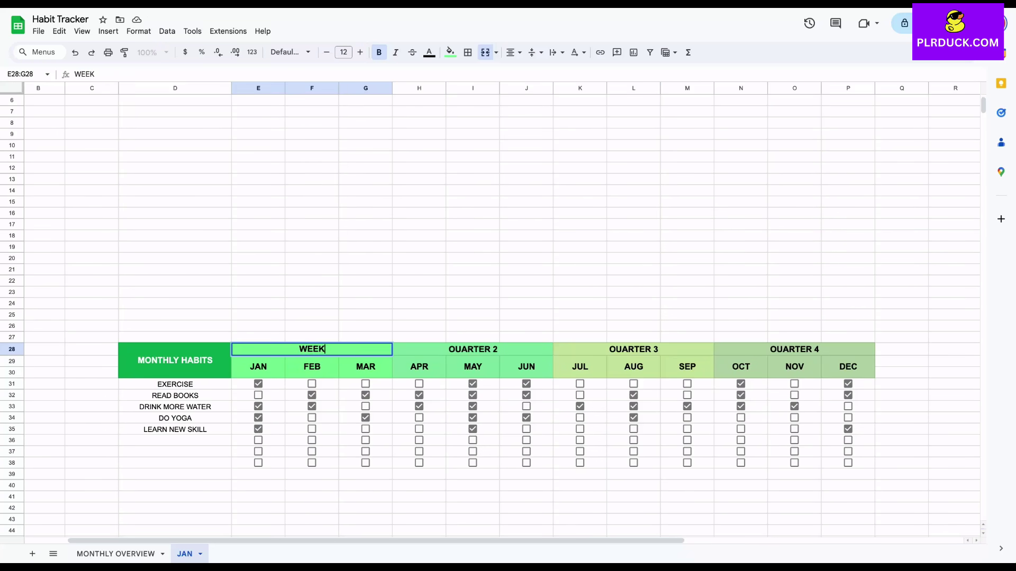
key(Caps_Lock)
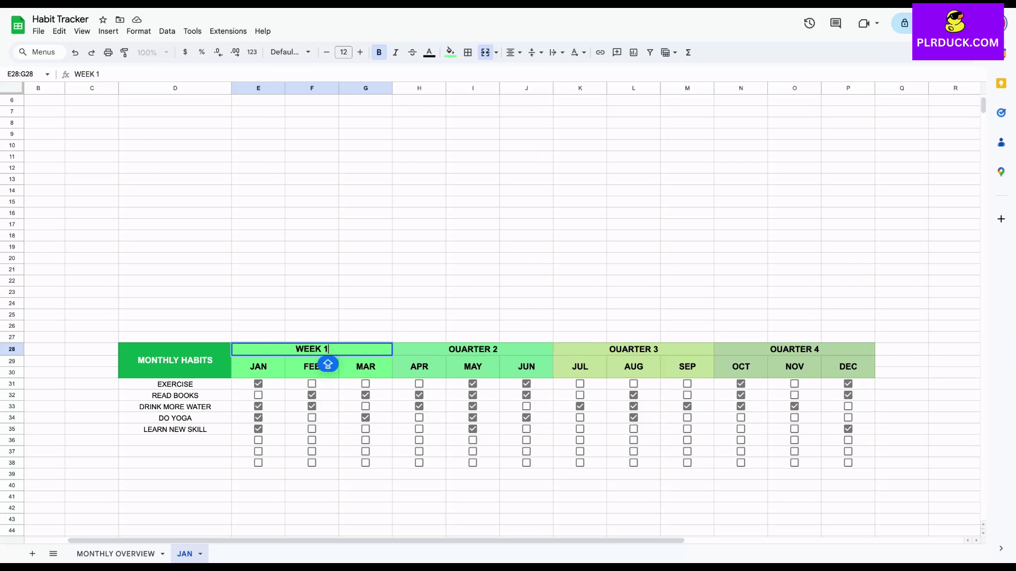
key(Return)
Replace the JAN, FEB and MAR column headings with the day numbers 1, 2 and 3.
text(1)
key(Tab)
text(2)
key(Tab)
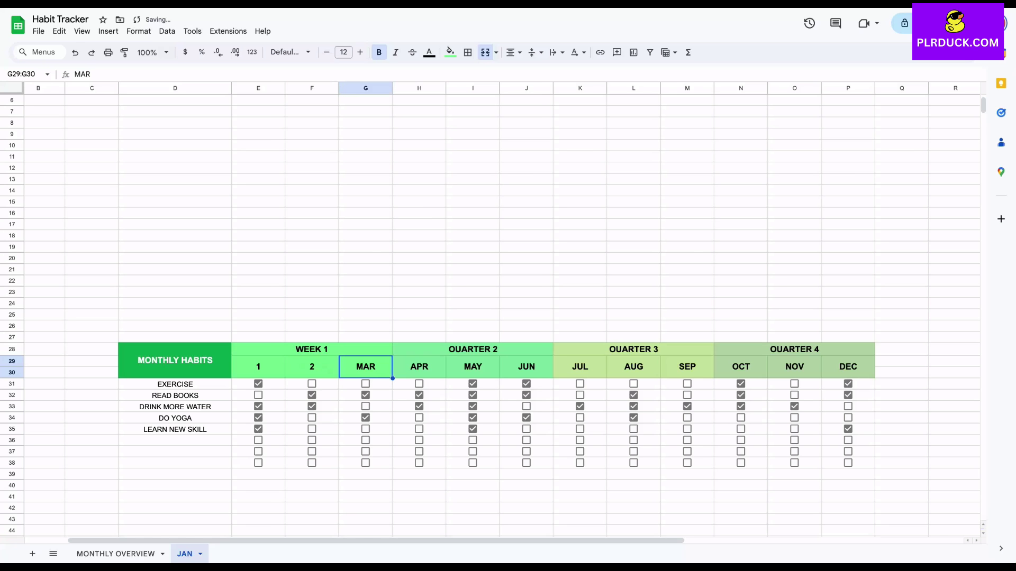
text(3)
key(Tab)
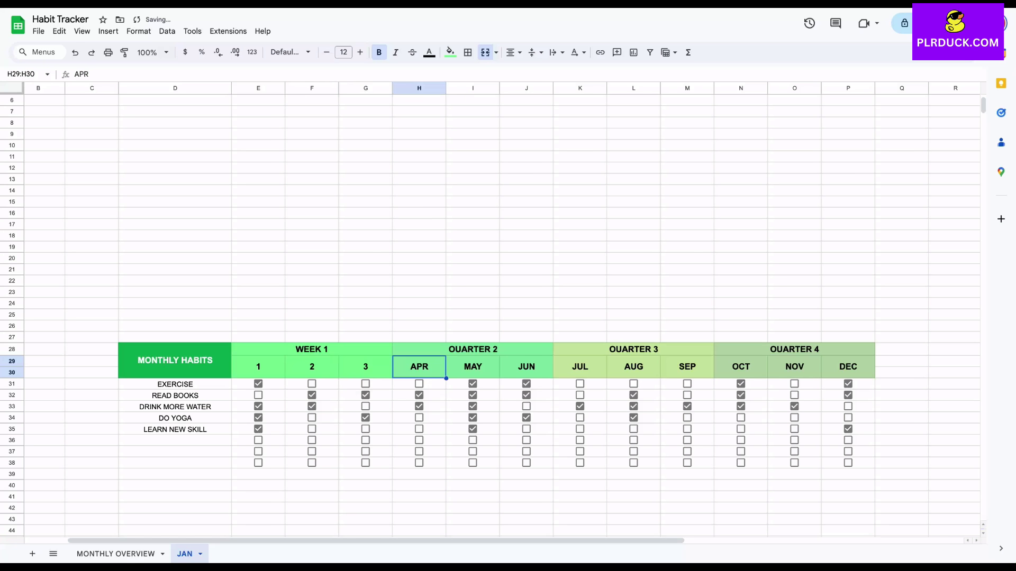
Extend the day number series across the heading row through column R, up to day 14.
key(Left)
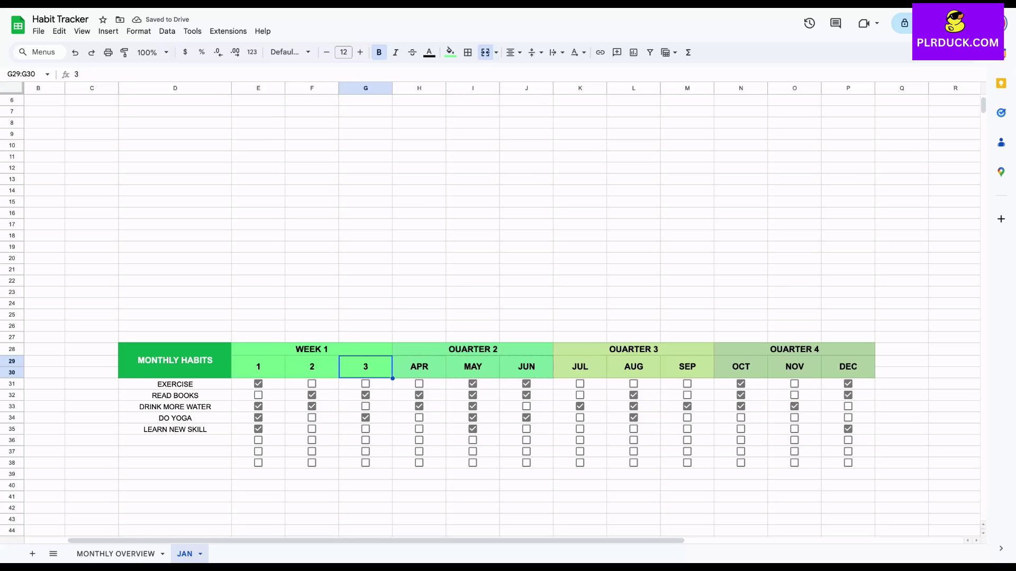
drag(861, 377, 902, 376)
key(ctrl+z)
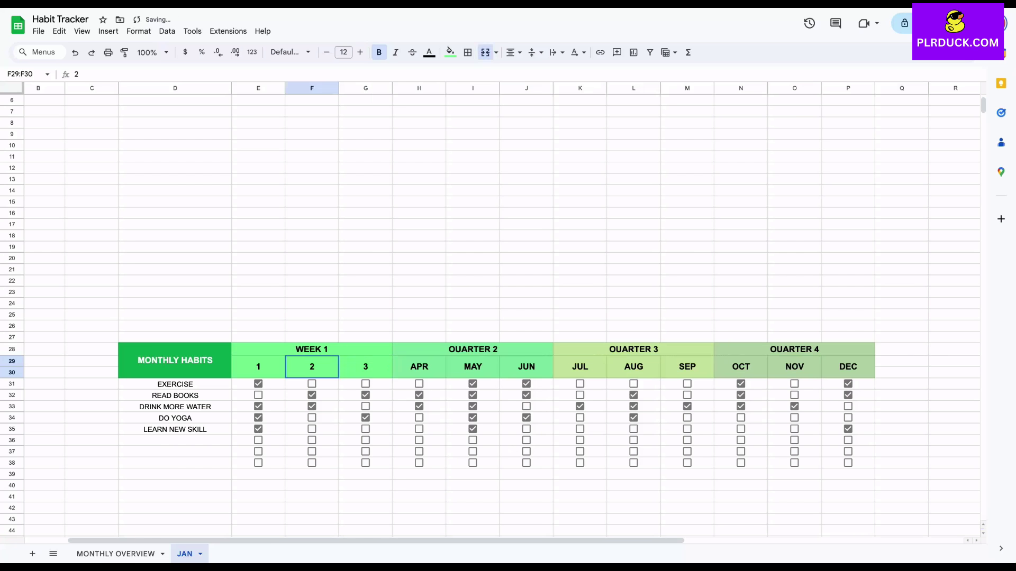
drag(392, 379, 935, 387)
scroll(935, 387, right, 2)
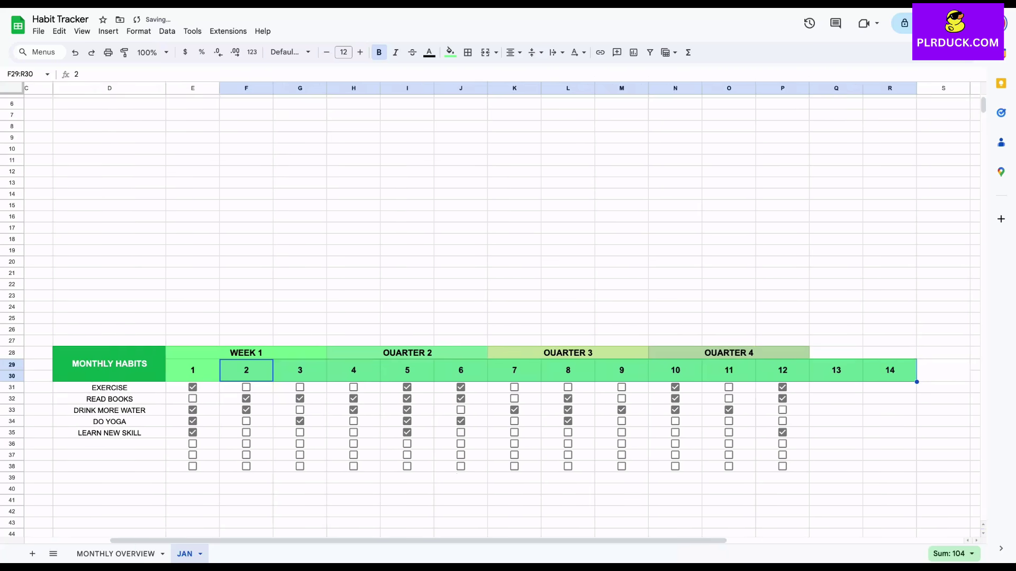
Merge E28:P28 into a single cell, keeping only the WEEK 1 heading.
scroll(529, 371, left, 3)
drag(367, 357, 902, 356)
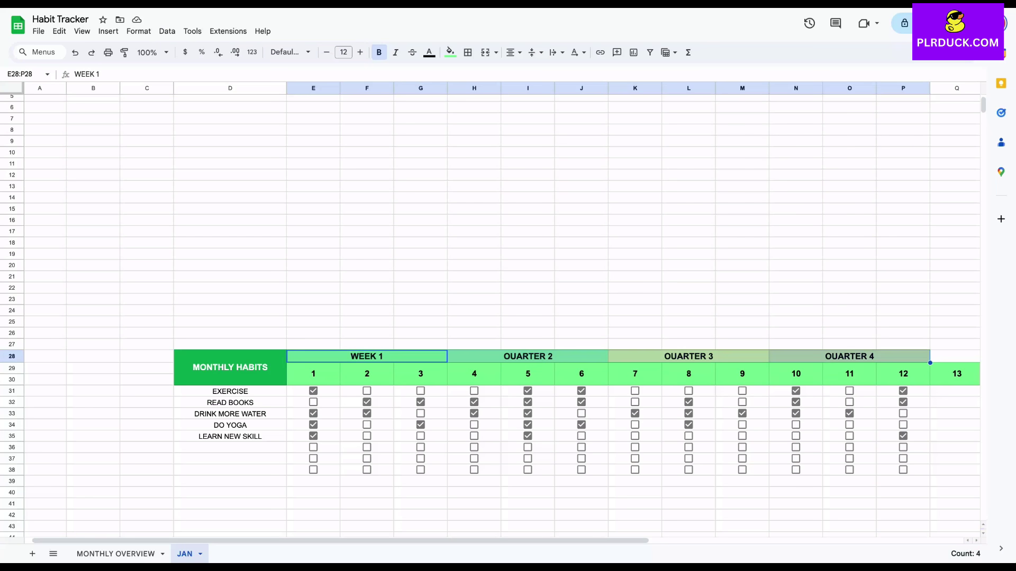
click(485, 52)
key(Return)
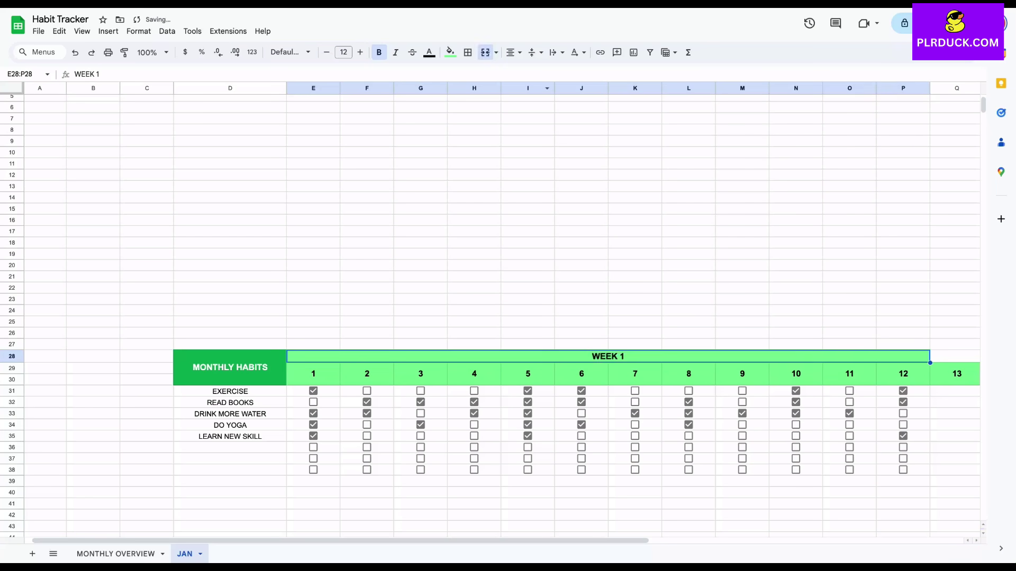
Unmerge the WEEK 1 heading and merge only E28:K28 so it spans days 1 to 7.
click(496, 52)
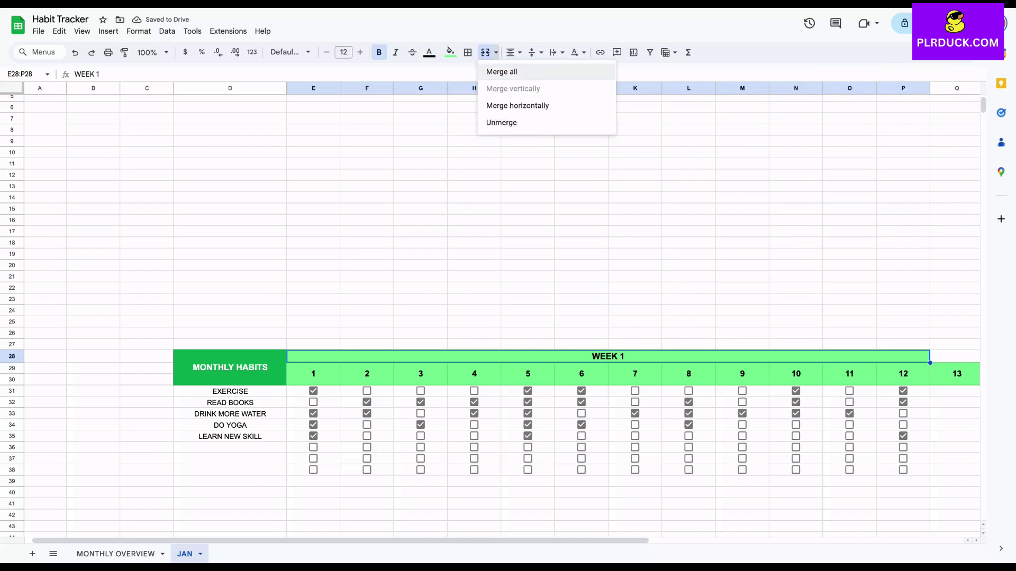
click(525, 128)
click(367, 357)
drag(314, 357, 635, 356)
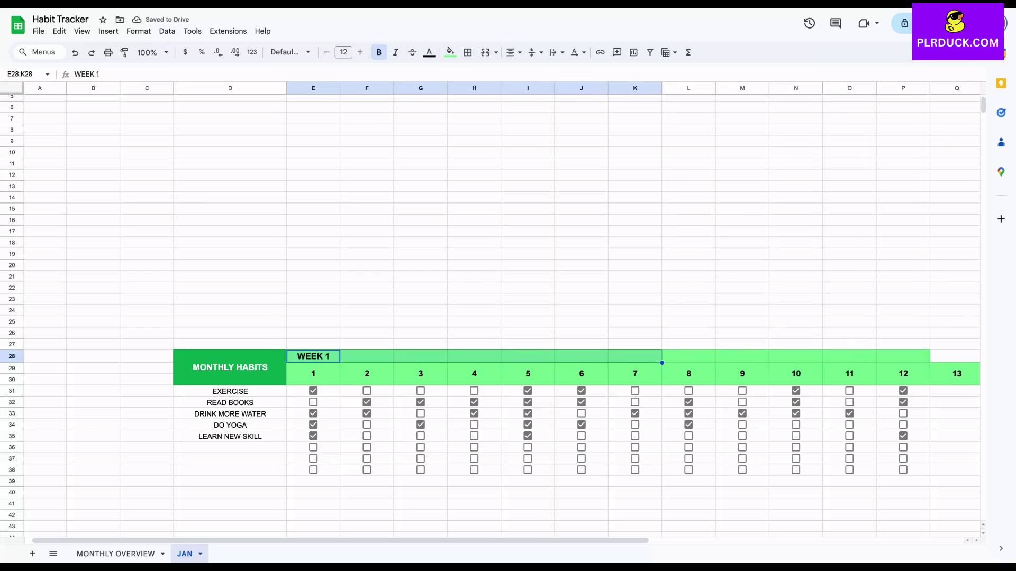
click(485, 52)
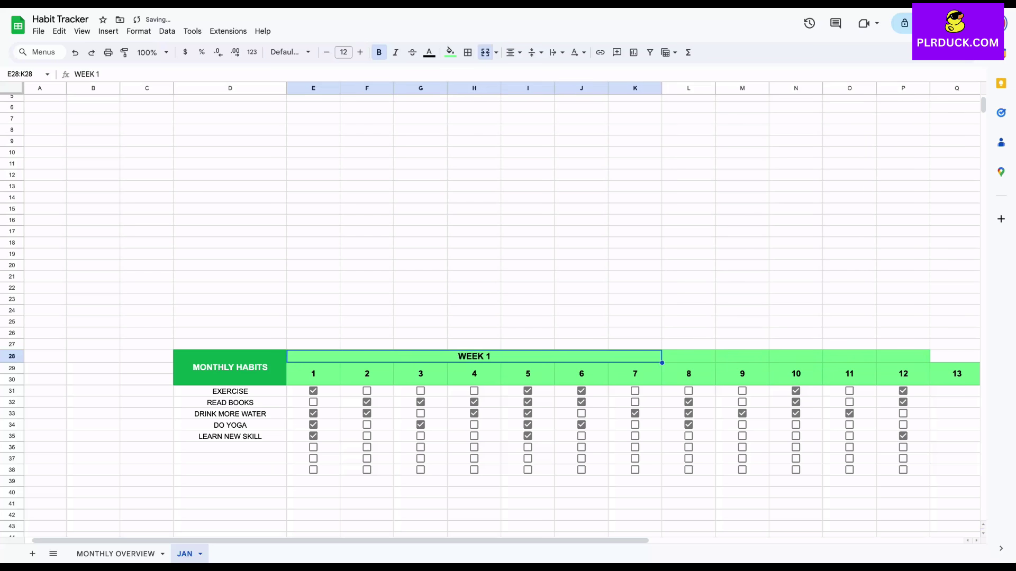
Fill L28:R28 with the same light green, merge the cells and enter WEEK 2 over days 8 to 14.
scroll(490, 312, right, 3)
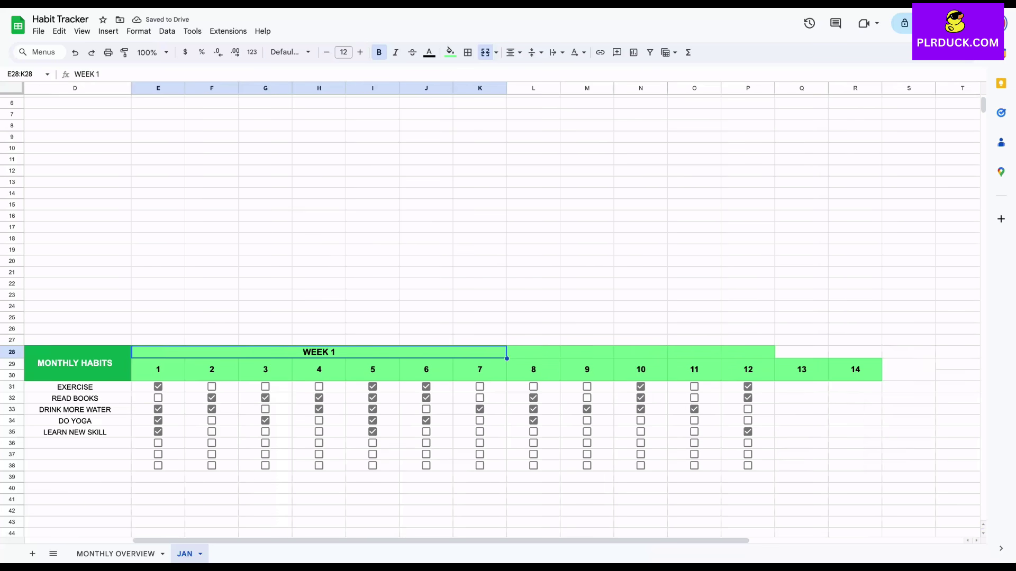
scroll(491, 312, right, 3)
drag(403, 355, 725, 355)
click(450, 52)
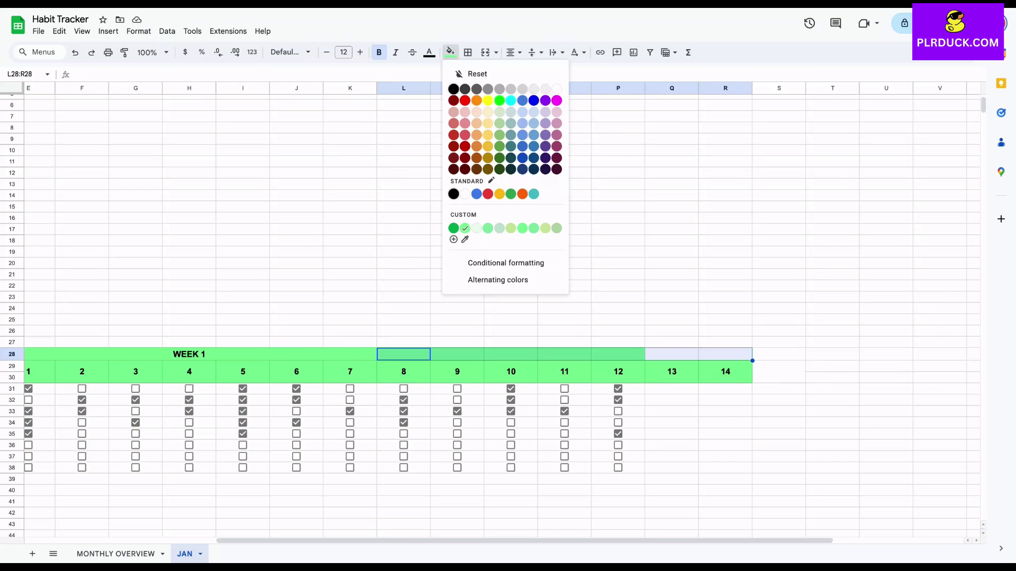
click(466, 229)
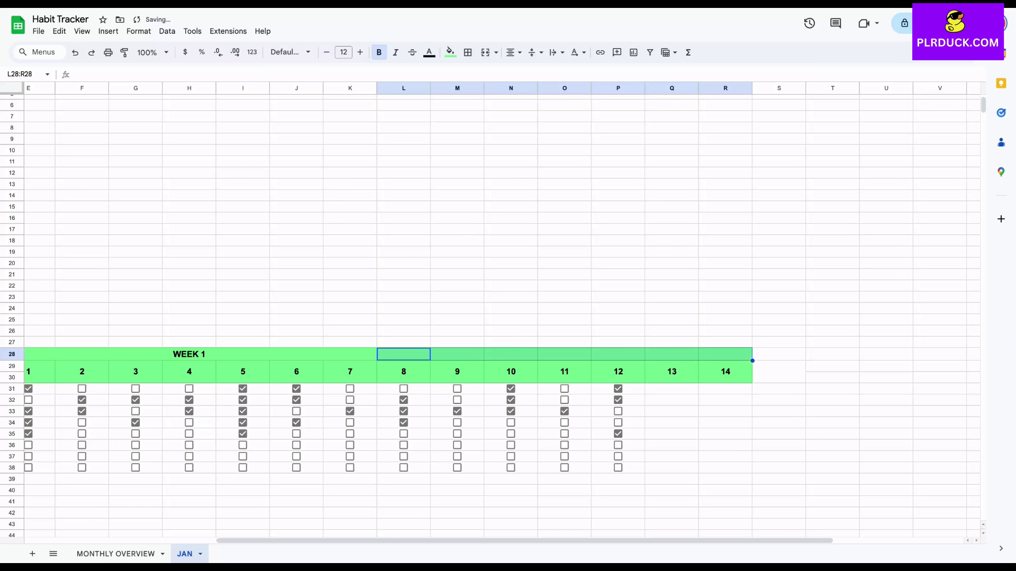
click(485, 52)
text(WEEK 2)
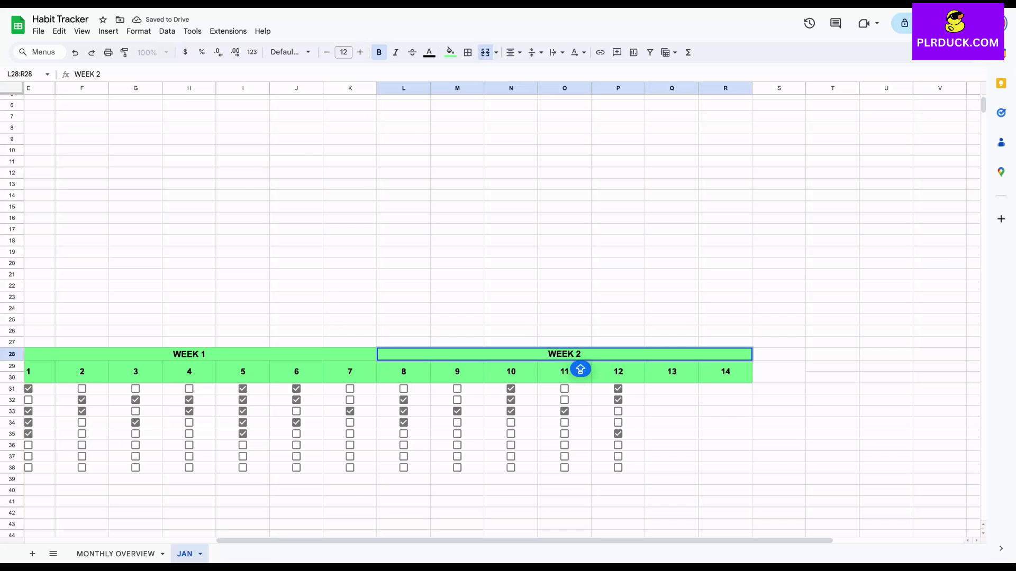
Copy unchecked checkboxes from the day 12 column and fill Q31:R38 with them for days 13 and 14.
drag(618, 445, 630, 458)
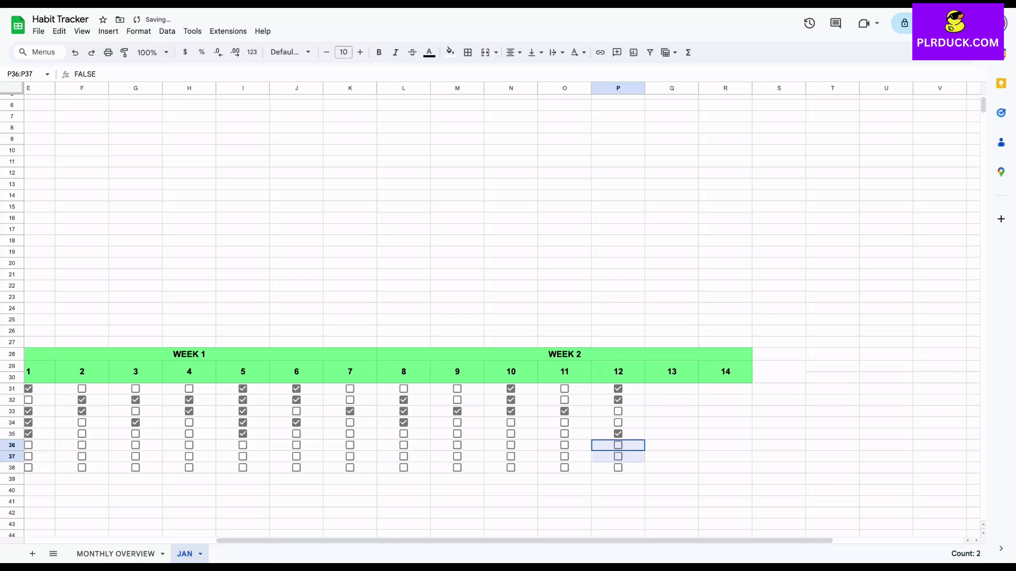
key(ctrl+c)
click(672, 389)
key(ctrl+v)
drag(699, 406, 751, 473)
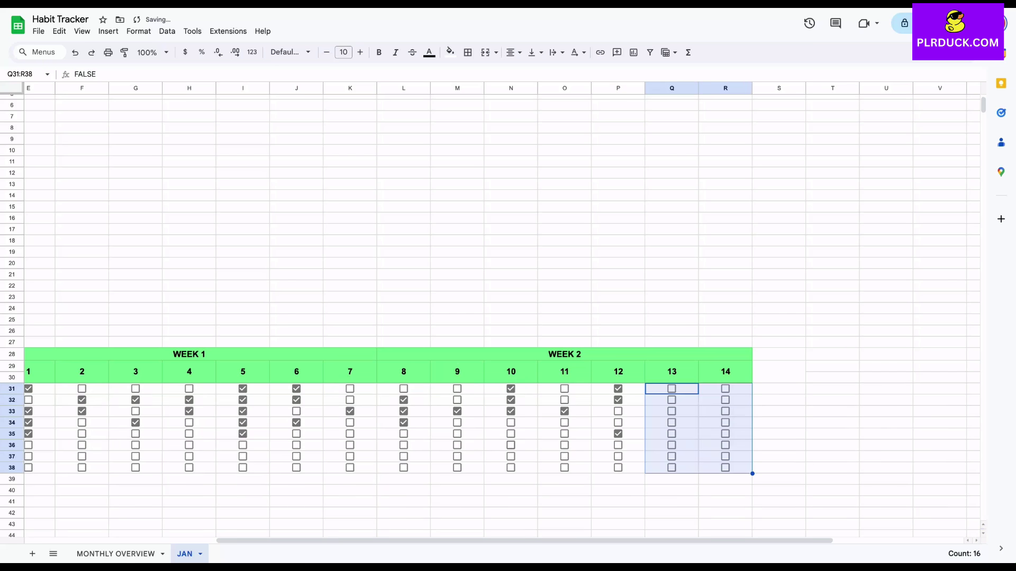
Narrow the day columns E through K under WEEK 1 to fit their checkboxes.
scroll(497, 313, left, 5)
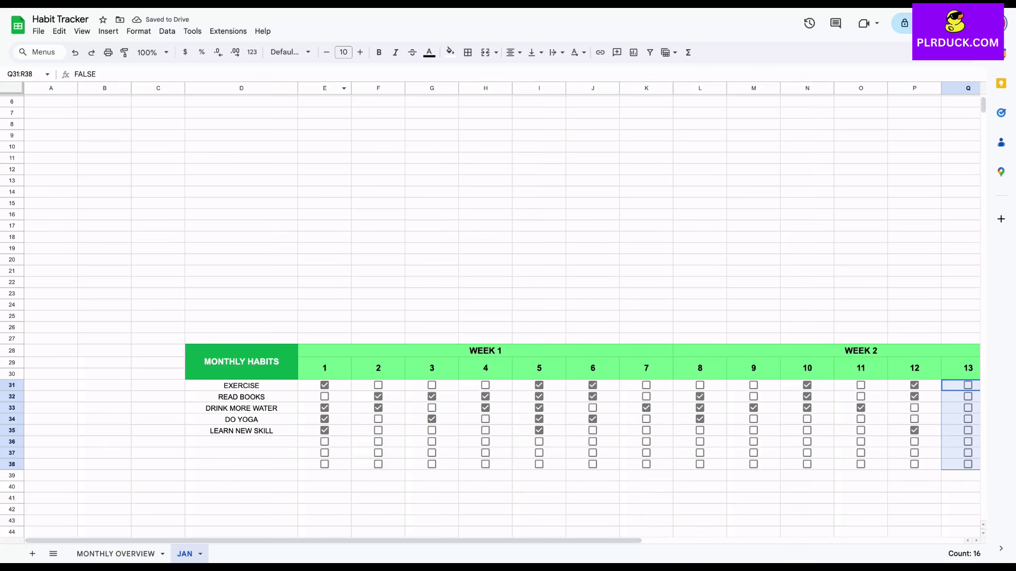
mouse_move(351, 87)
mouse_down()
mouse_move(337, 88)
mouse_move(392, 88)
mouse_move(370, 88)
mouse_up()
drag(424, 88, 402, 88)
drag(455, 89, 494, 88)
drag(548, 89, 521, 88)
scroll(502, 313, down, 2)
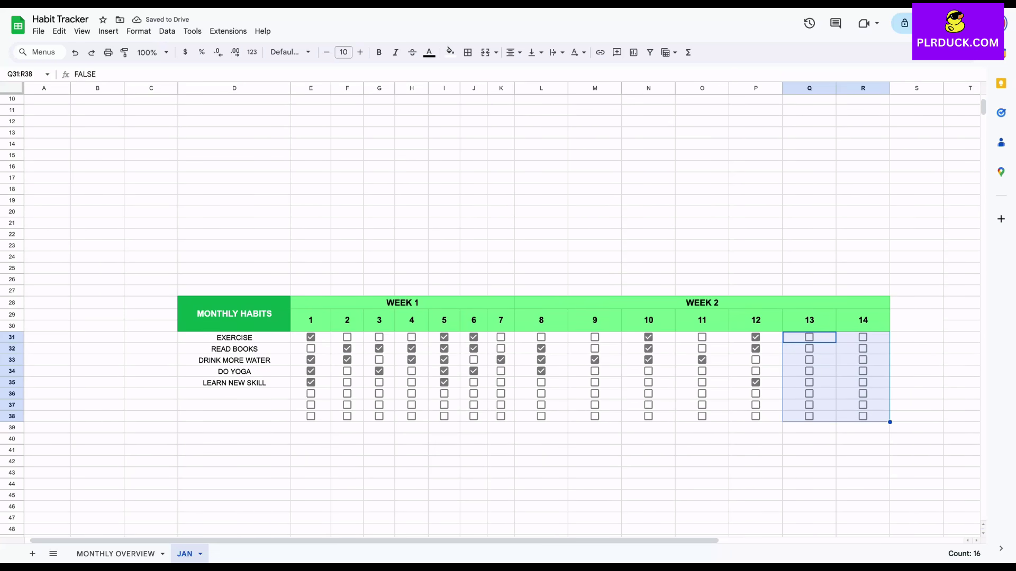
scroll(503, 312, right, 5)
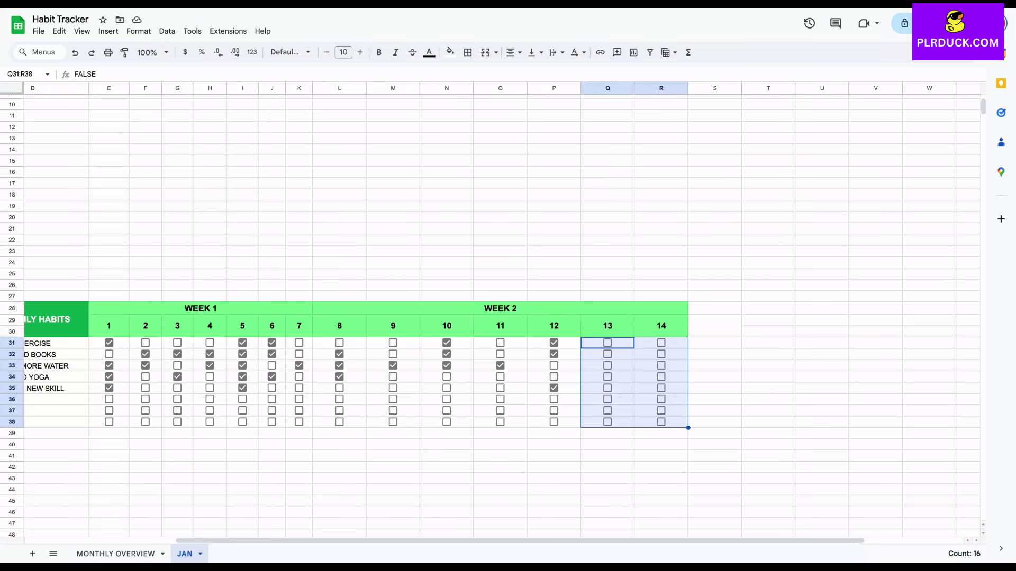
scroll(502, 312, left, 4)
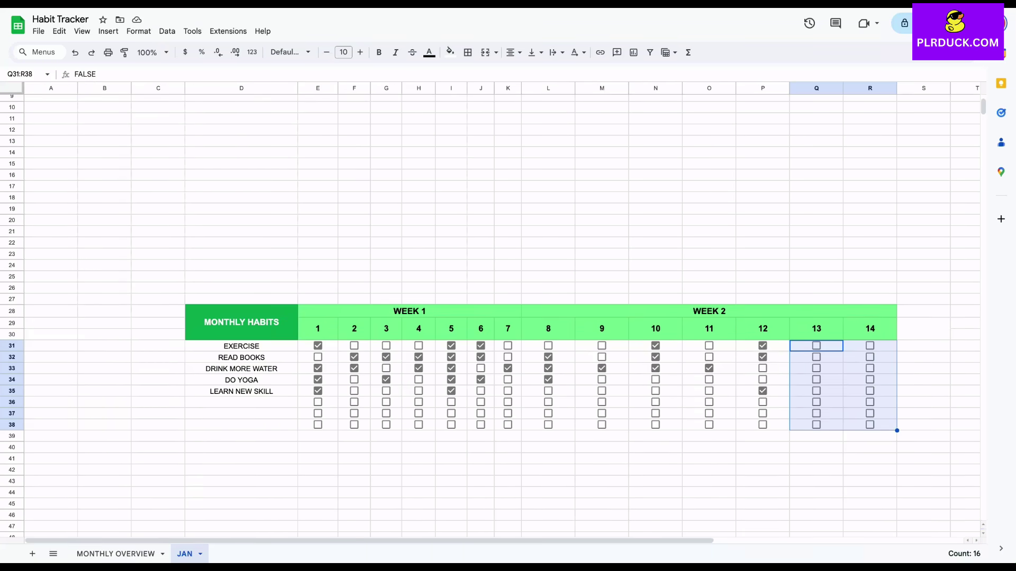
scroll(503, 312, up, 2)
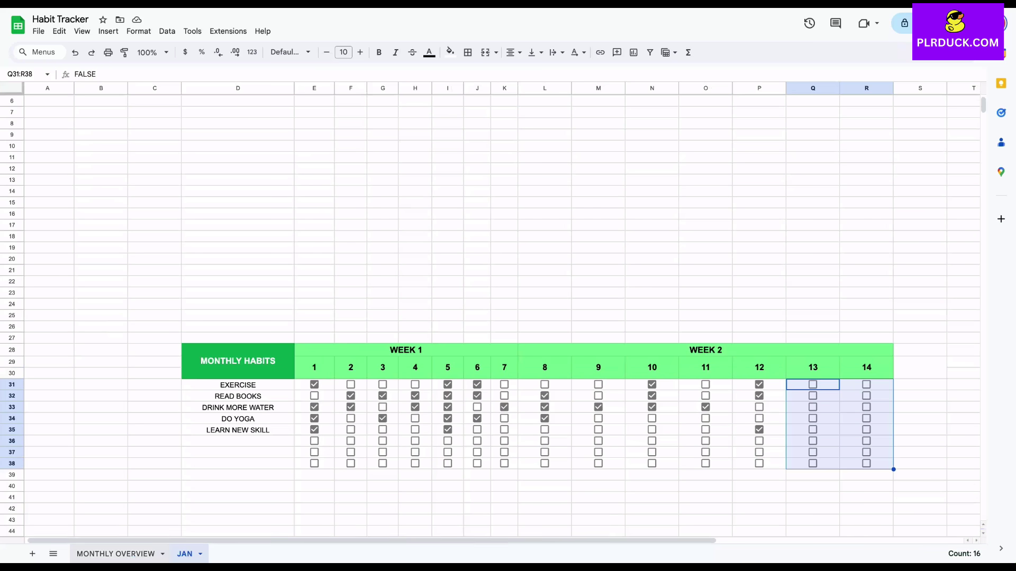
Copy the DONE, NOT DONE and PERCENTAGE DONE block C12:O14 from MONTHLY OVERVIEW and paste it at D15 on the JAN sheet.
click(137, 554)
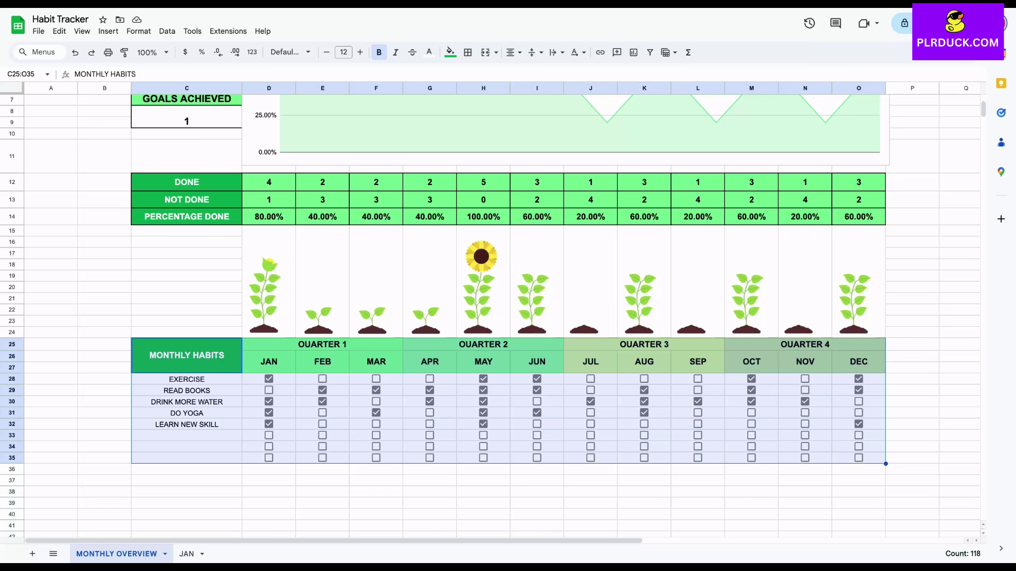
drag(187, 182, 858, 217)
key(ctrl+c)
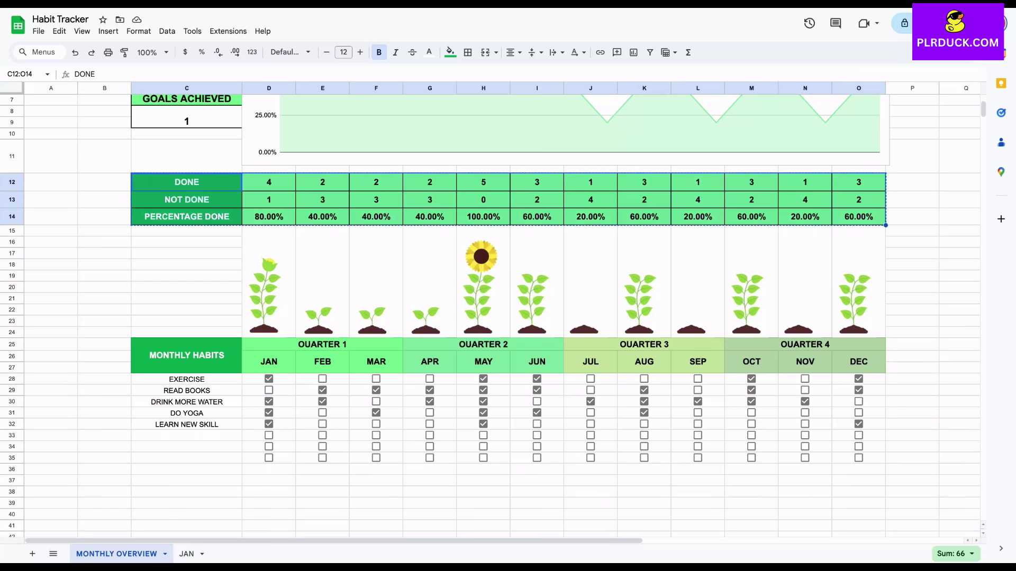
click(187, 554)
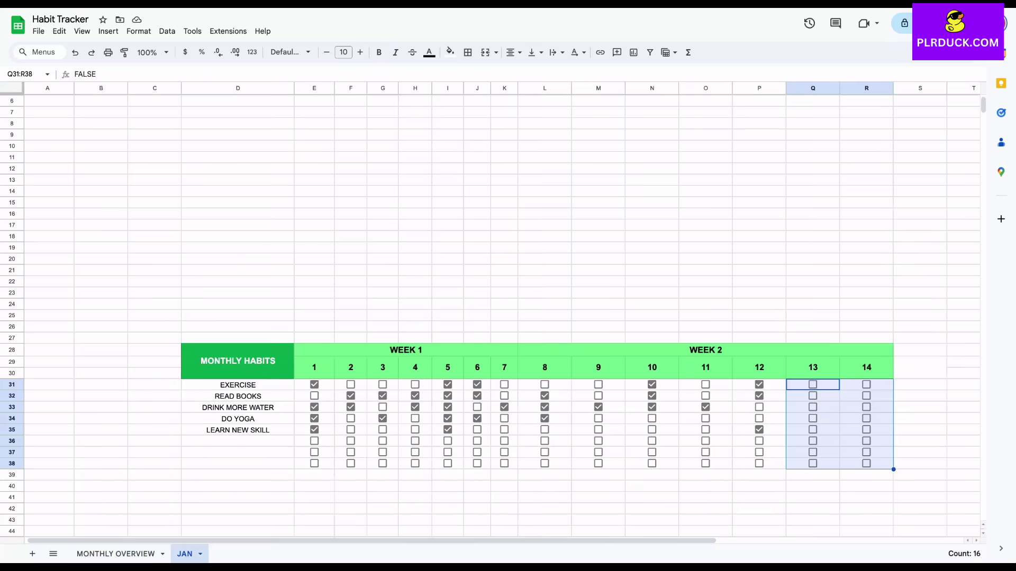
click(237, 202)
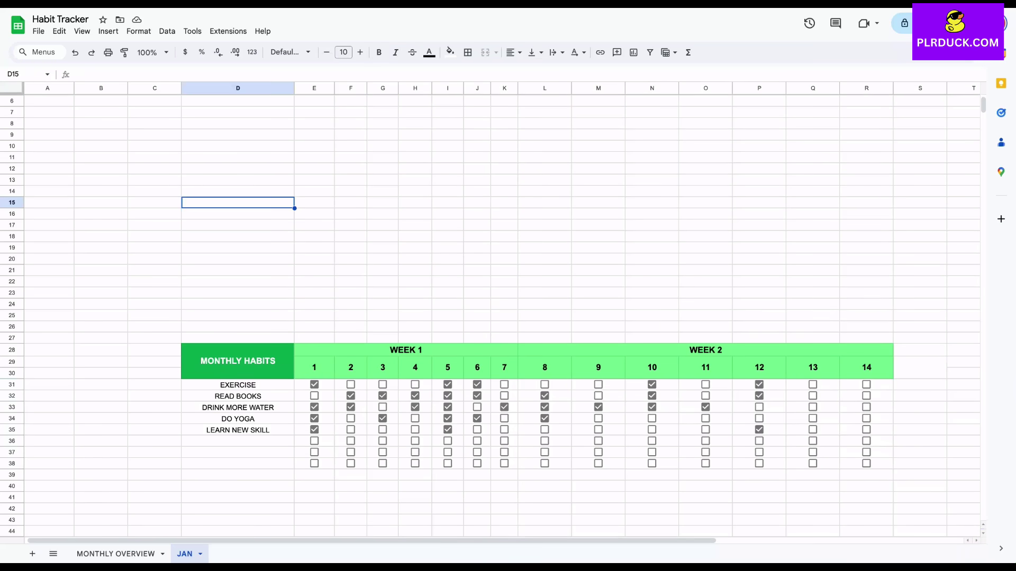
key(super+v)
click(382, 229)
Change the criteria range of the DONE formula in E15 to $D$31:$D$38 and fill the formula across to R15.
click(314, 204)
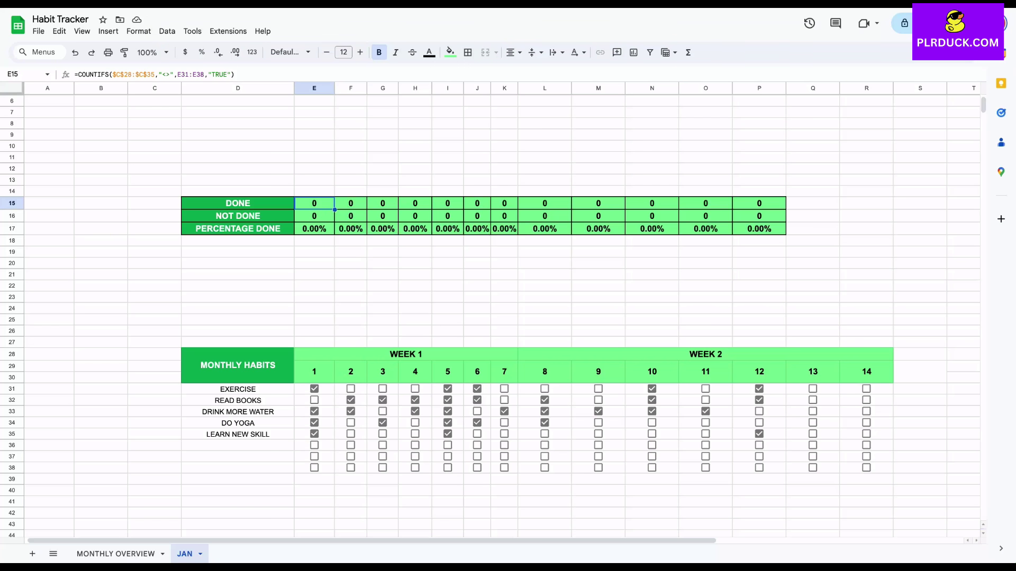
drag(155, 75, 113, 75)
key(BackSpace)
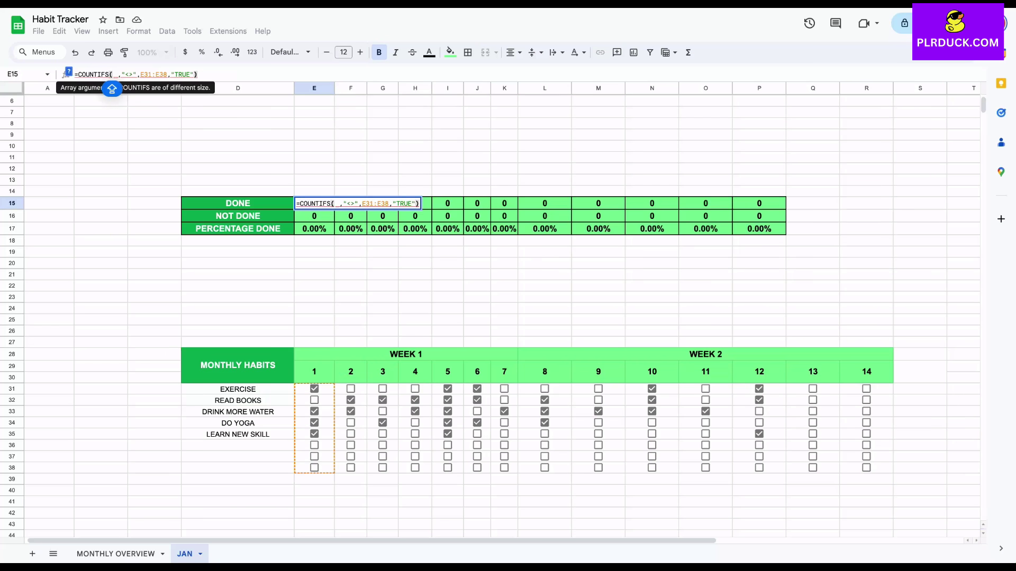
drag(238, 390, 238, 468)
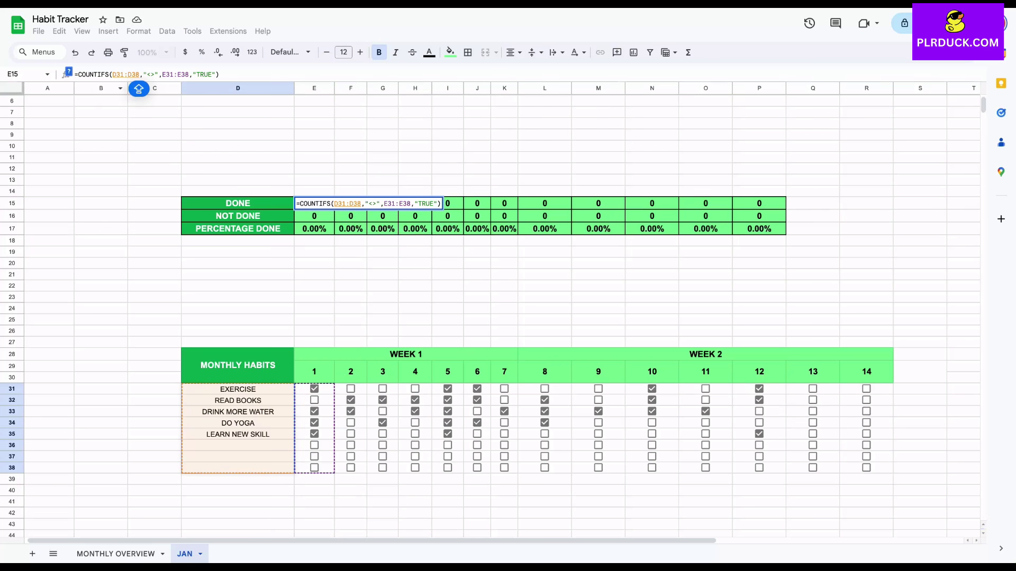
click(113, 75)
text($D)
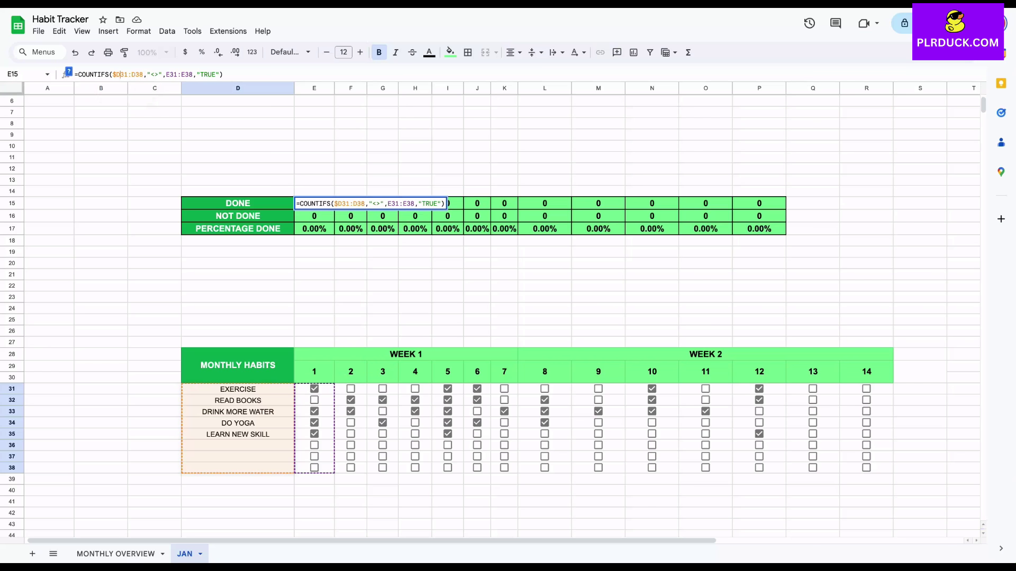
text($31:)
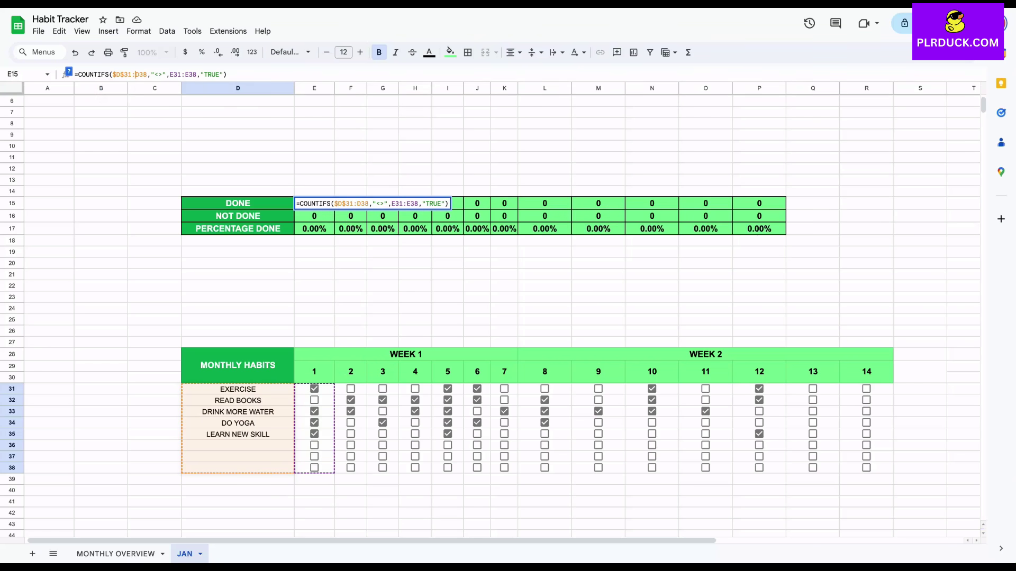
text($)
click(144, 75)
text($D$)
key(shift)
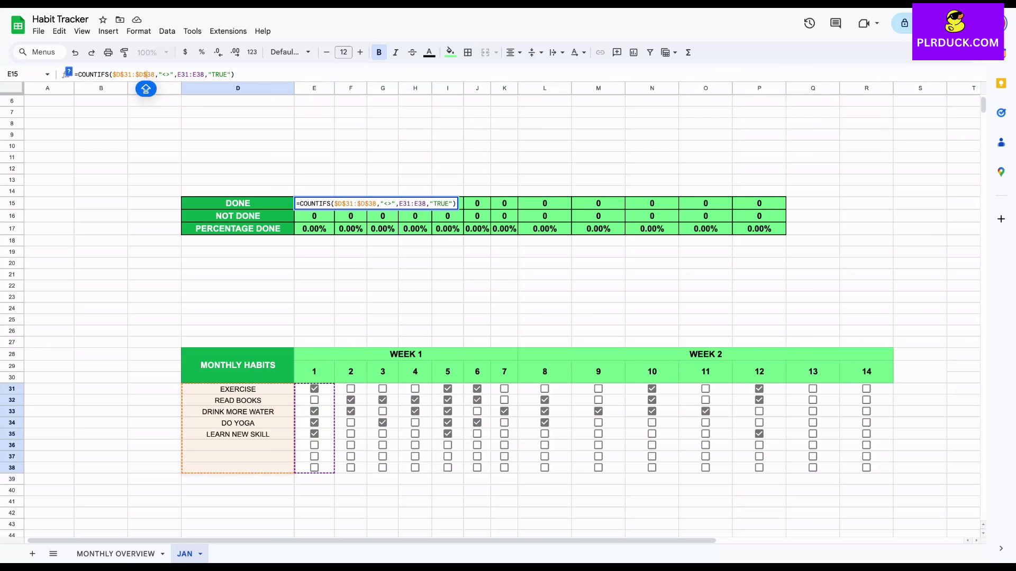
key(Return)
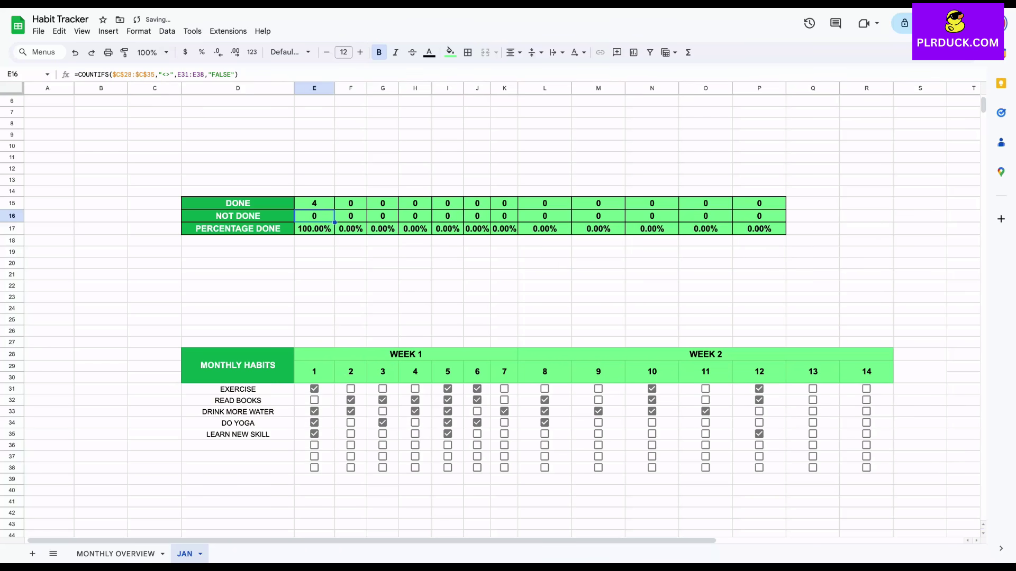
click(314, 203)
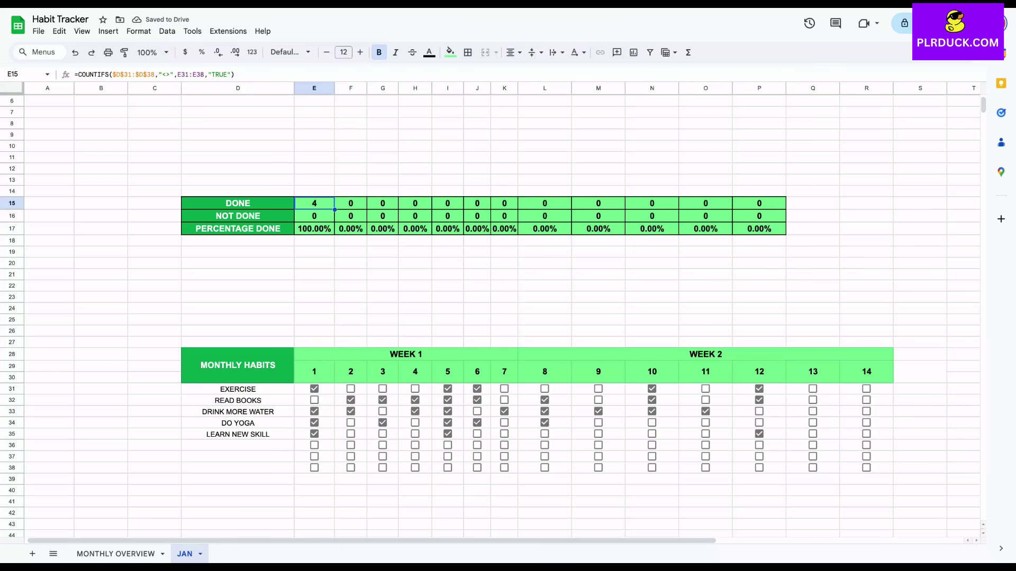
drag(335, 210, 889, 207)
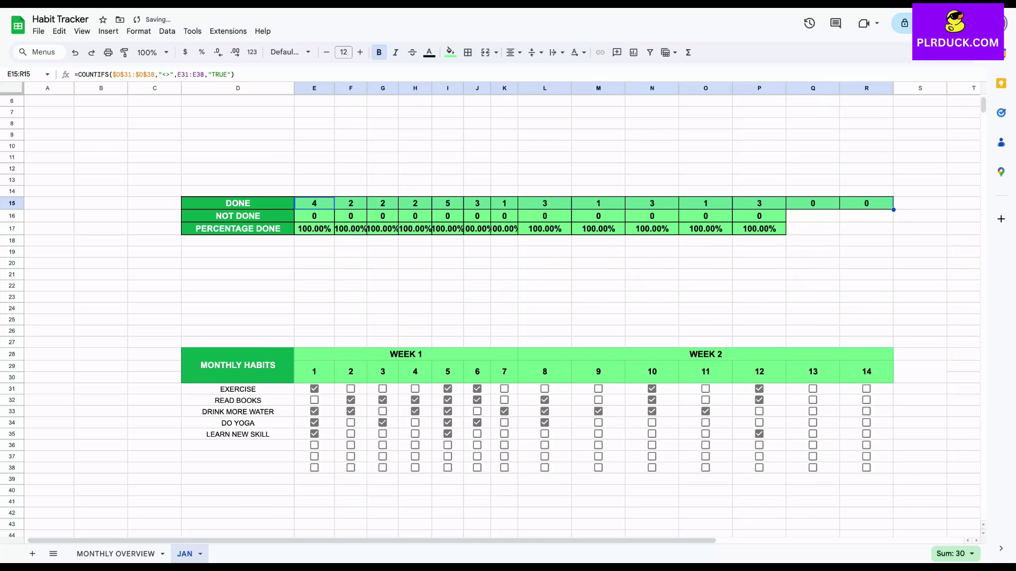
Change the criteria range of the NOT DONE formula in E16 to $D$31:$D$38 and fill the formula across to R16.
click(315, 216)
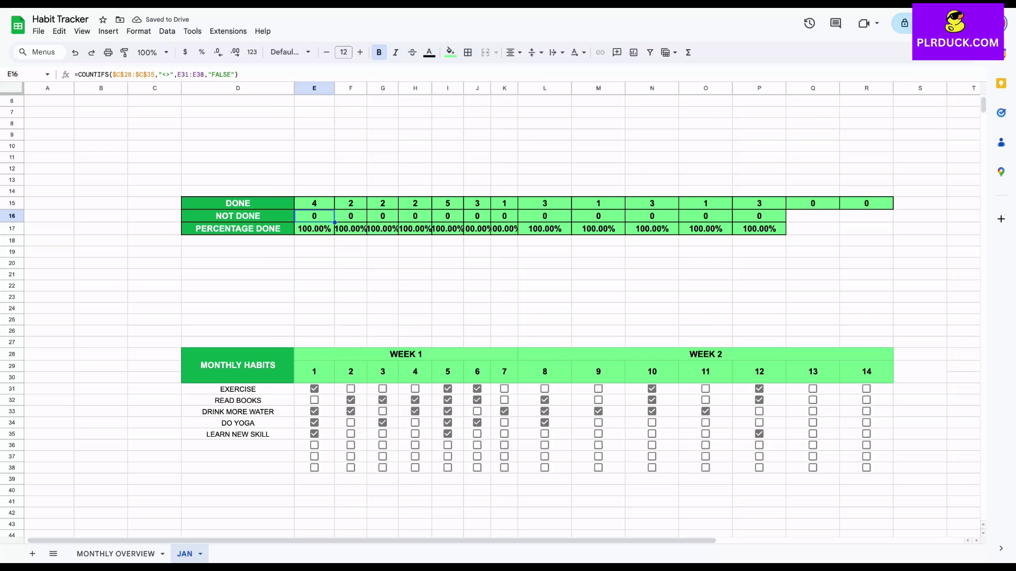
drag(155, 75, 112, 74)
key(BackSpace)
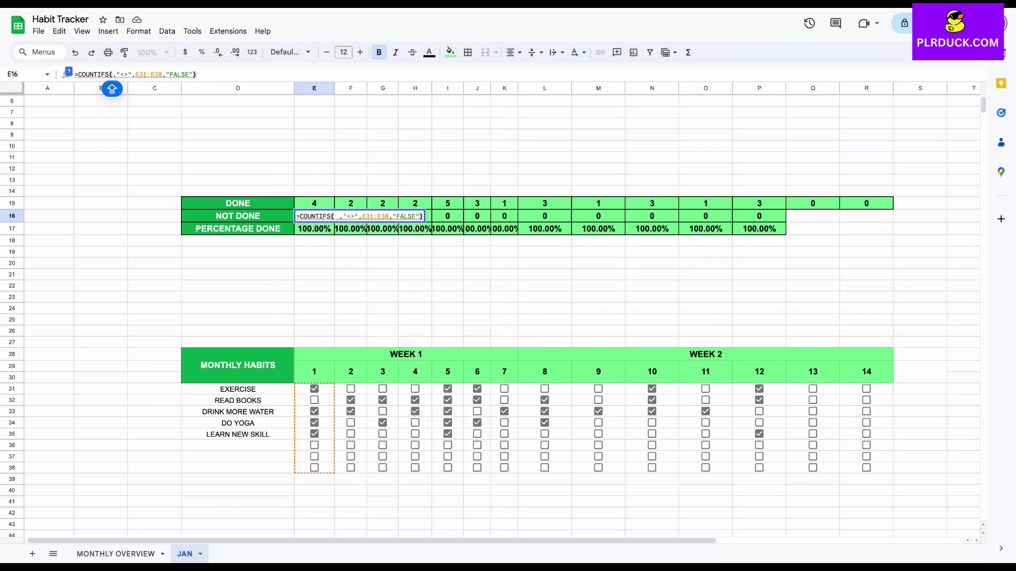
drag(238, 390, 238, 468)
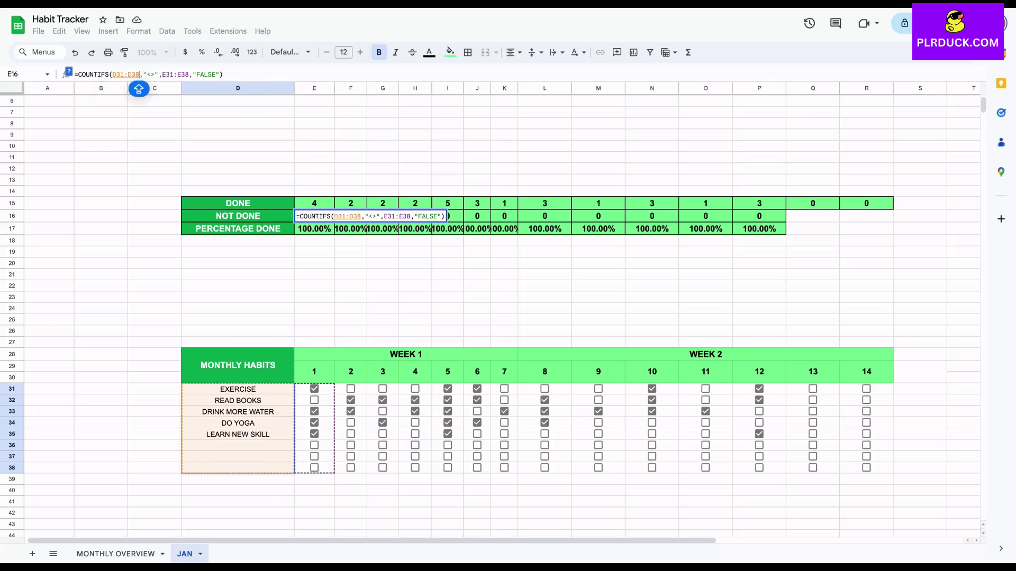
click(112, 75)
text($)
key(Right)
text($)
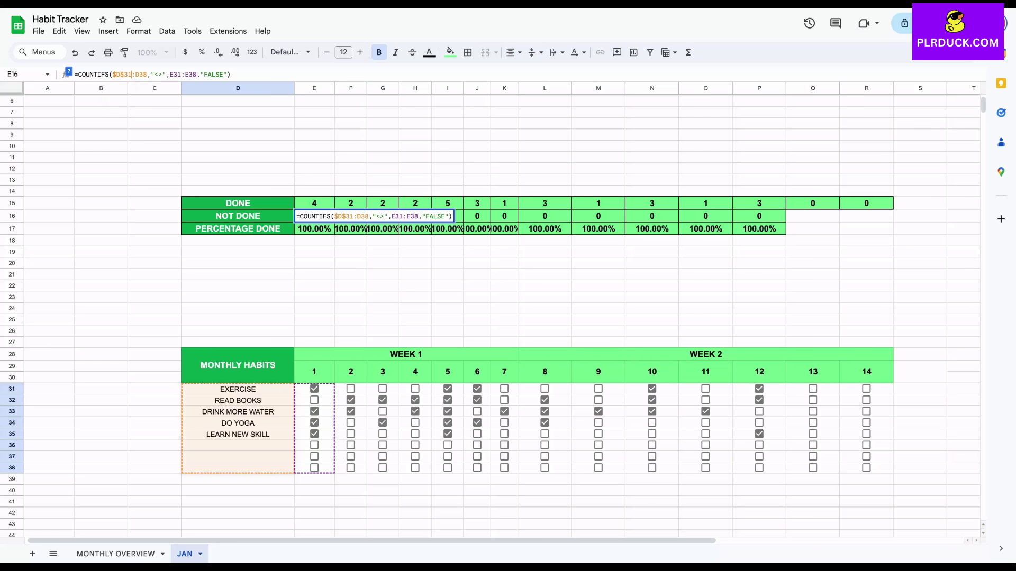
key(Return)
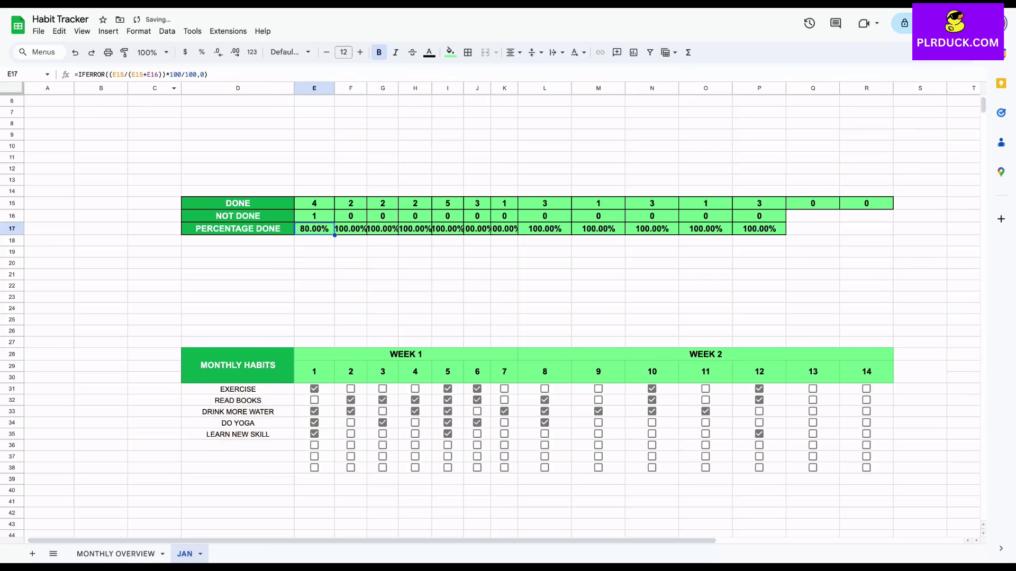
click(314, 216)
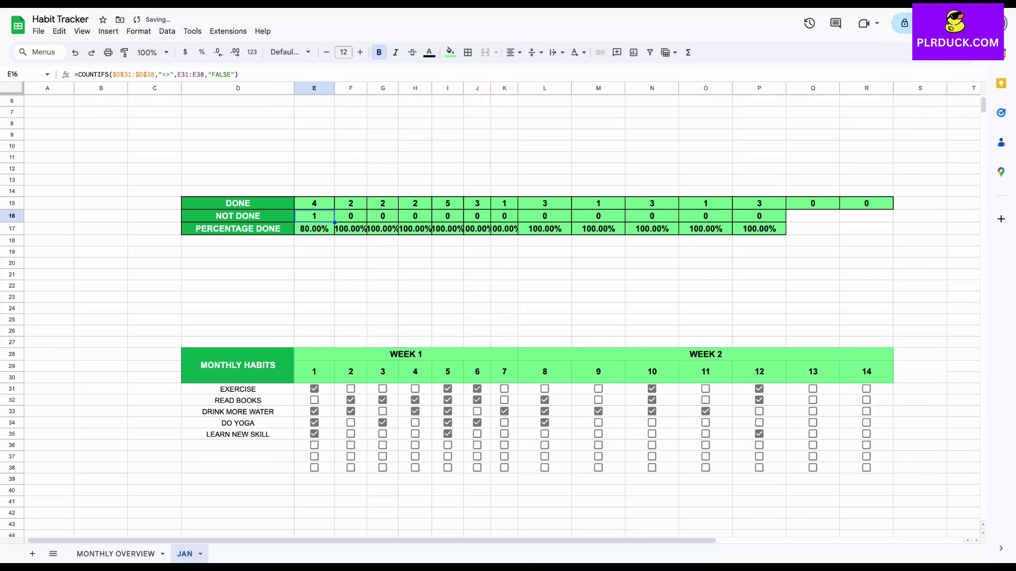
drag(335, 222, 893, 220)
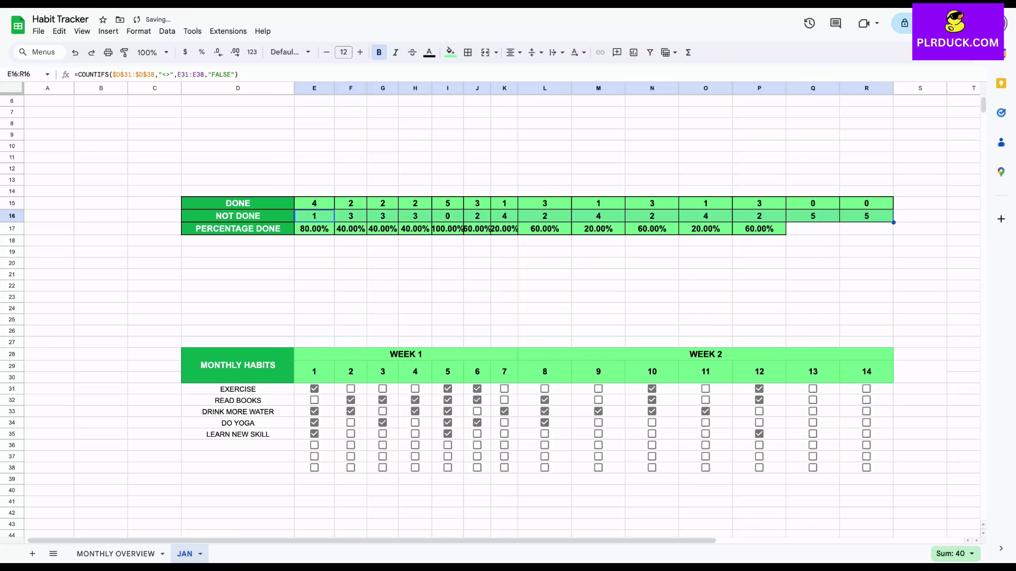
Fill the PERCENTAGE DONE formula from E17 across to R17.
click(314, 229)
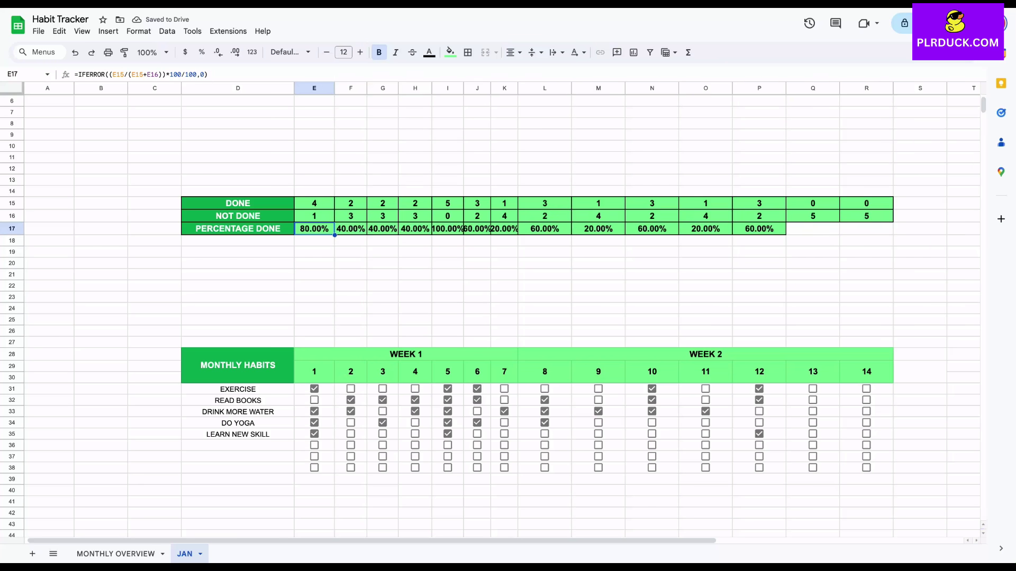
drag(335, 235, 893, 233)
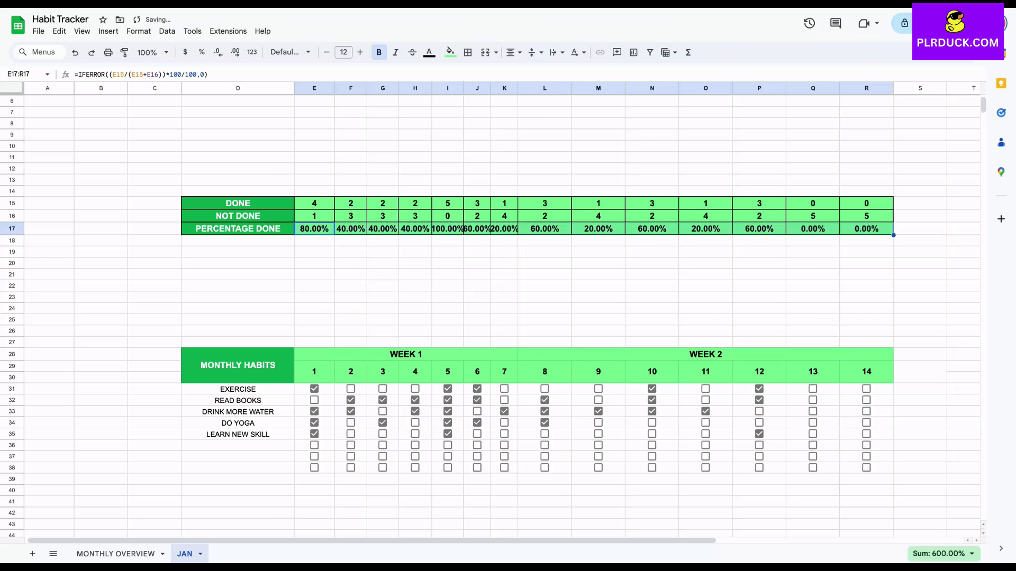
click(448, 286)
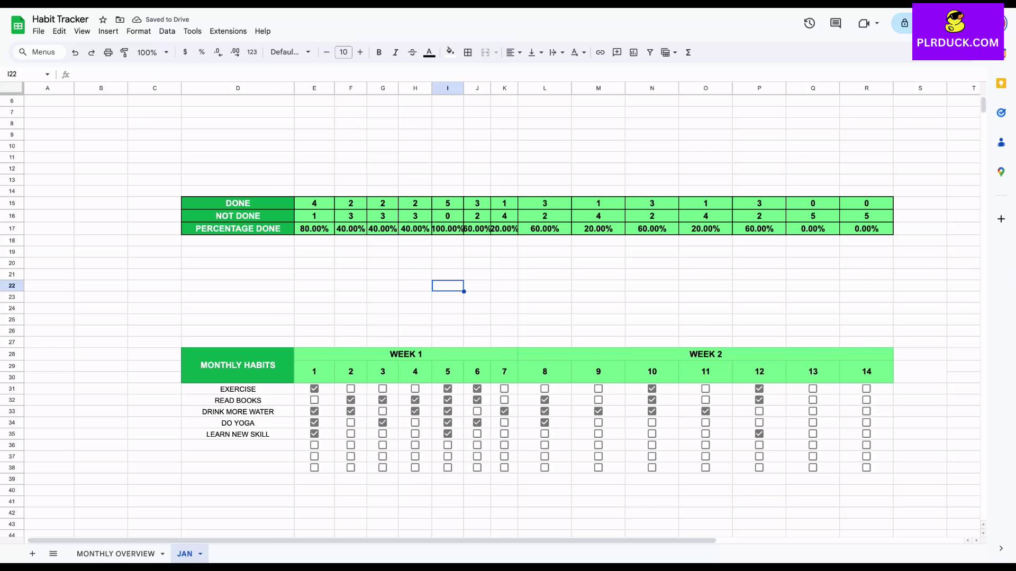
Widen the day 1 and day 2 columns slightly and show the percentages in E17:R17 without decimal places.
drag(335, 88, 373, 87)
drag(315, 229, 873, 228)
click(218, 53)
click(218, 52)
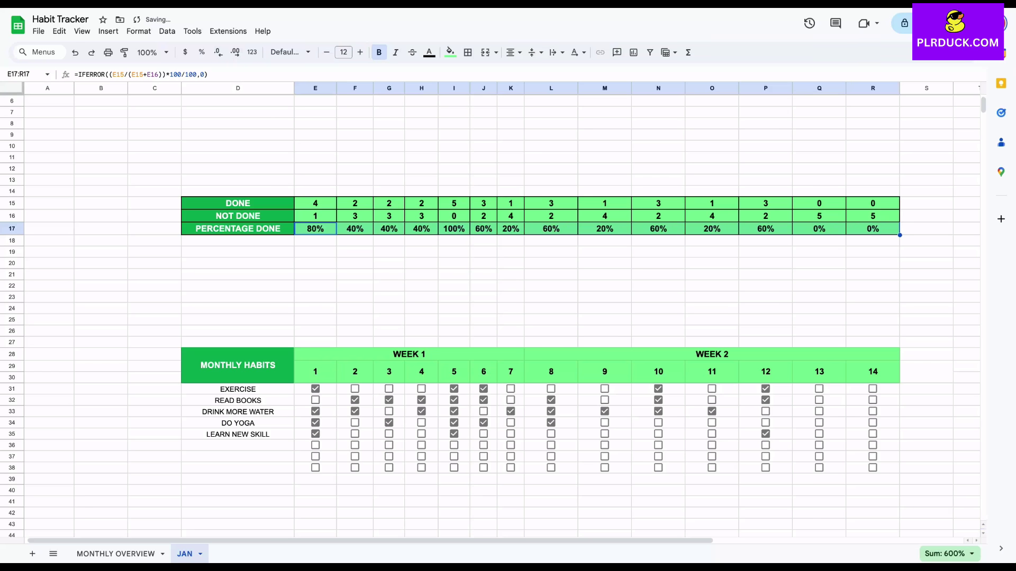
click(484, 263)
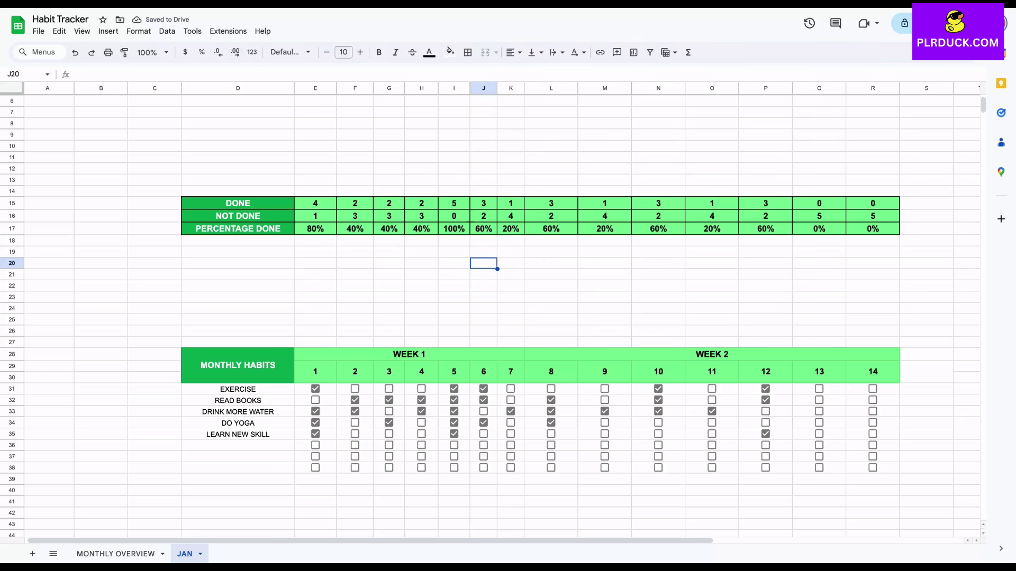
Tick the EXERCISE and READ BOOKS checkboxes for day 14.
click(872, 389)
click(873, 400)
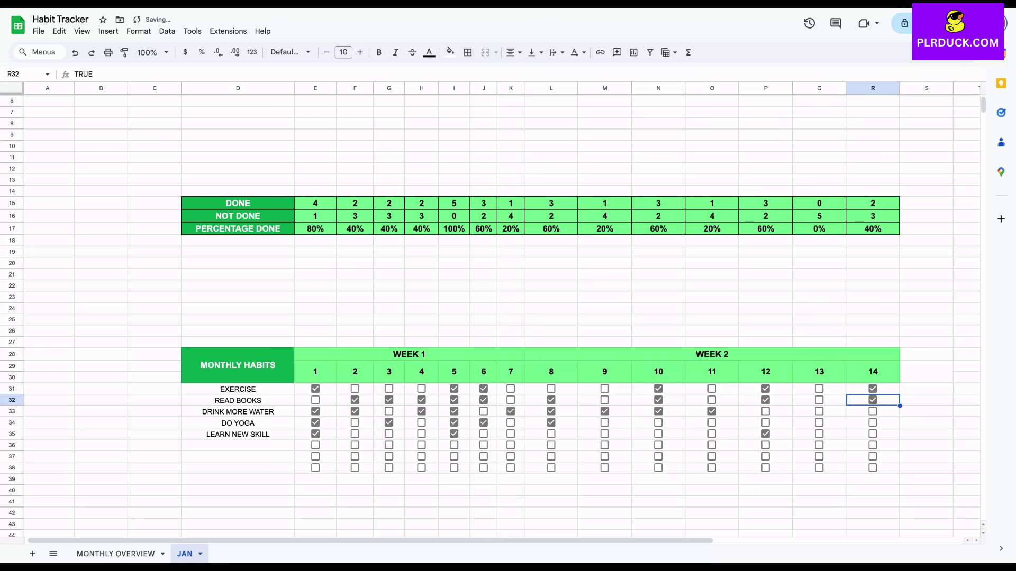
scroll(502, 310, up, 2)
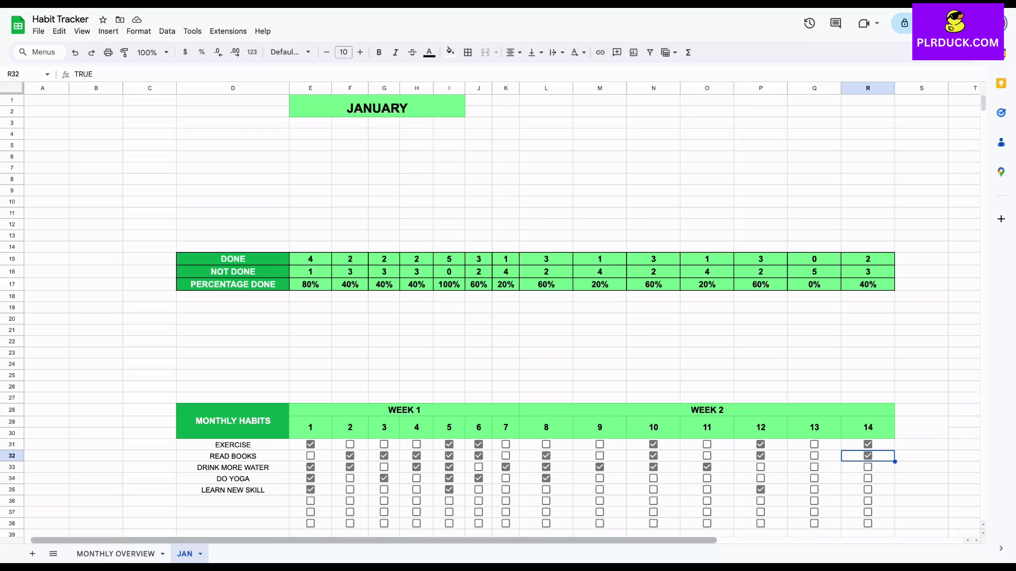
Compare the JAN sheet's summary rows and daily habit grid with the layout of the MONTHLY OVERVIEW sheet.
click(116, 554)
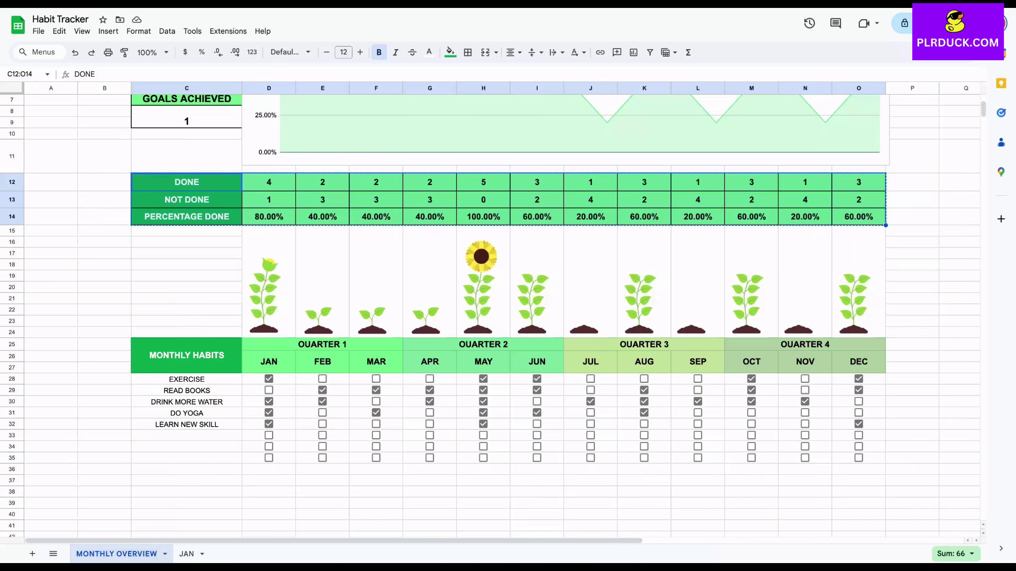
click(186, 554)
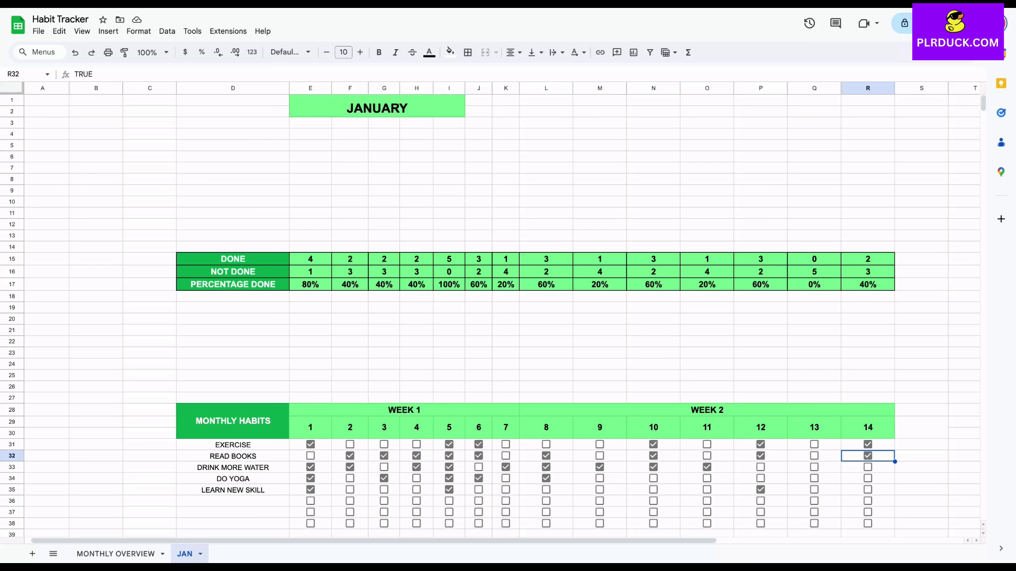
scroll(490, 313, down, 4)
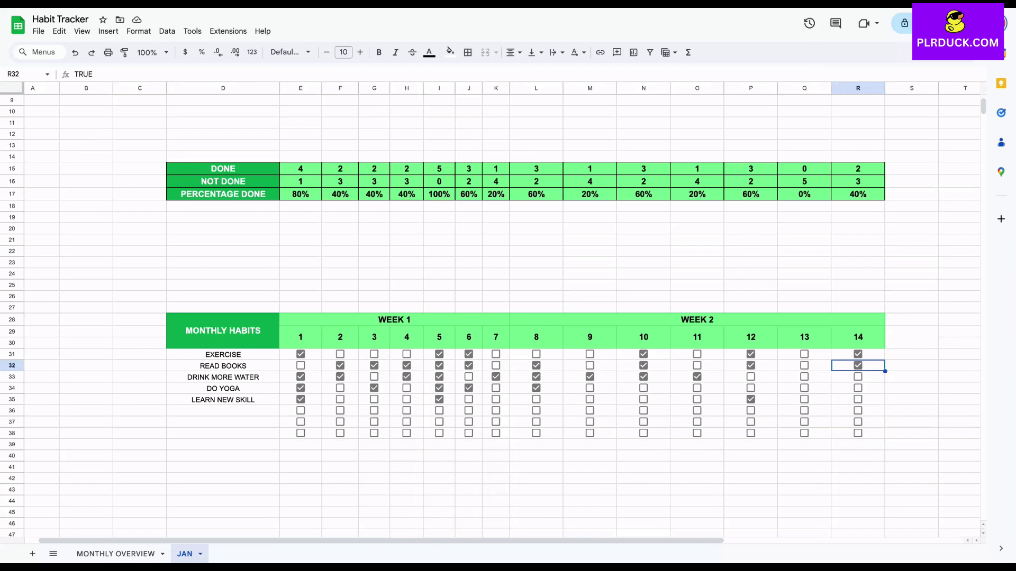
click(301, 337)
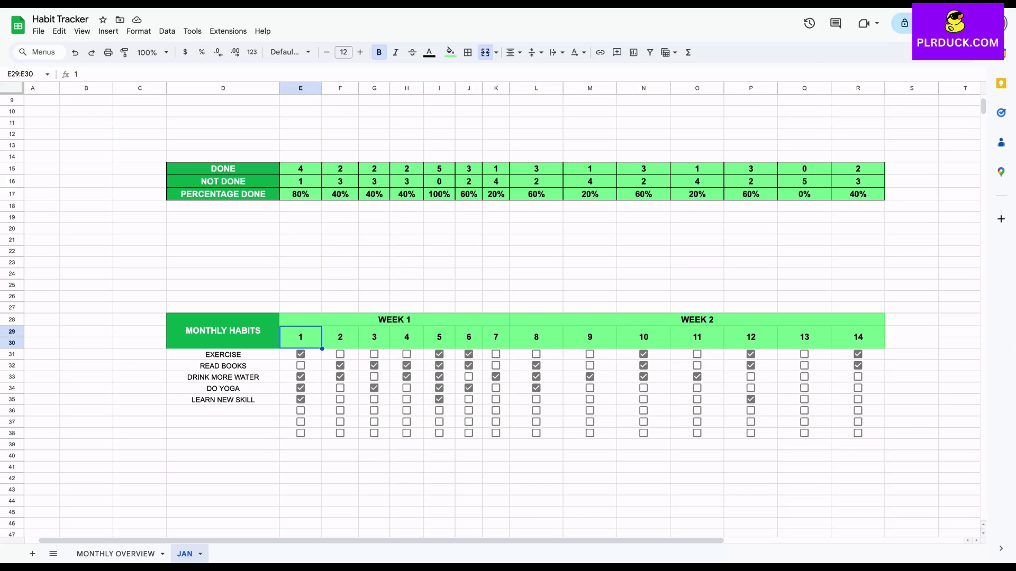
click(116, 554)
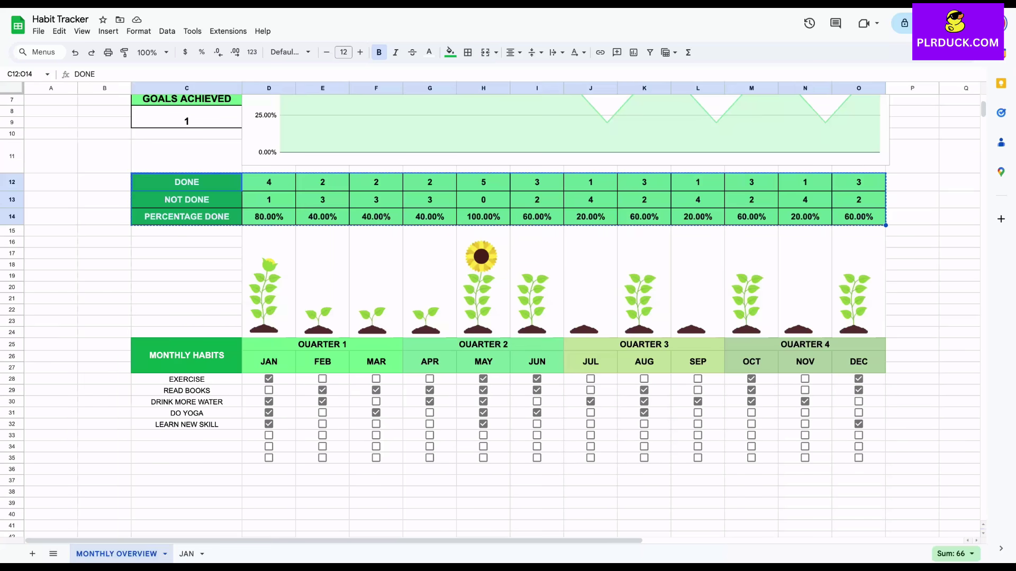
click(186, 554)
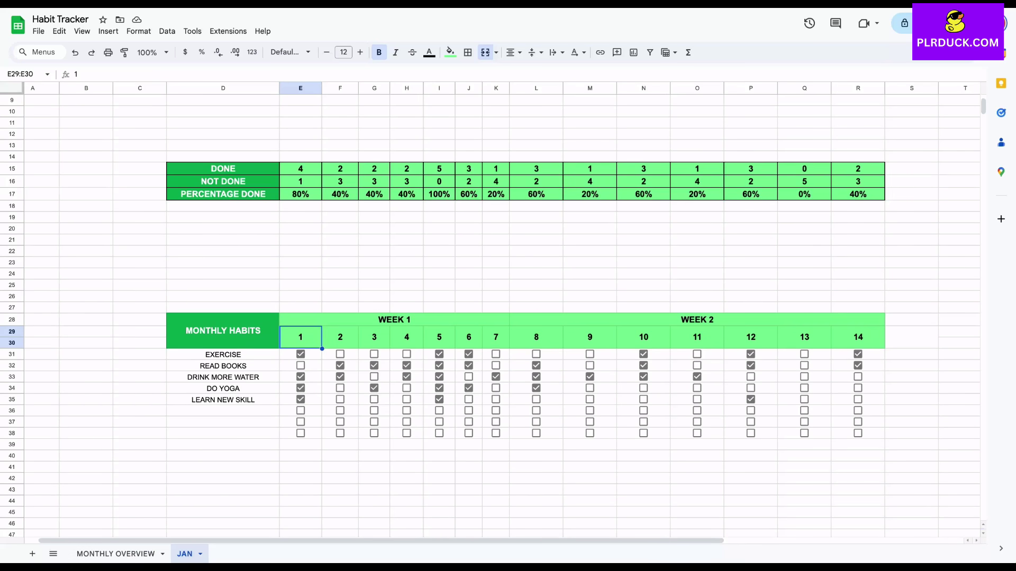
scroll(490, 309, up, 3)
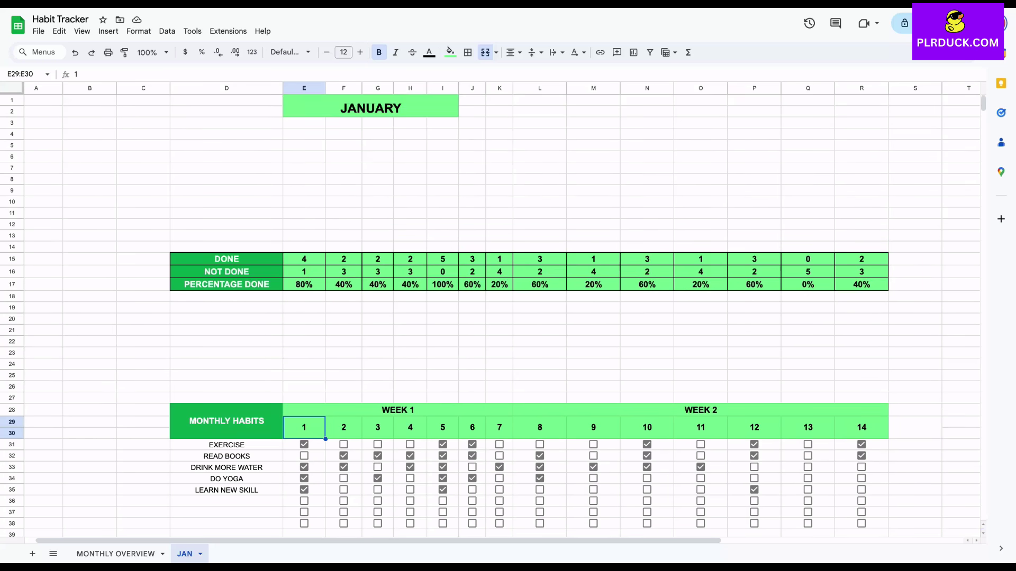
scroll(490, 310, down, 1)
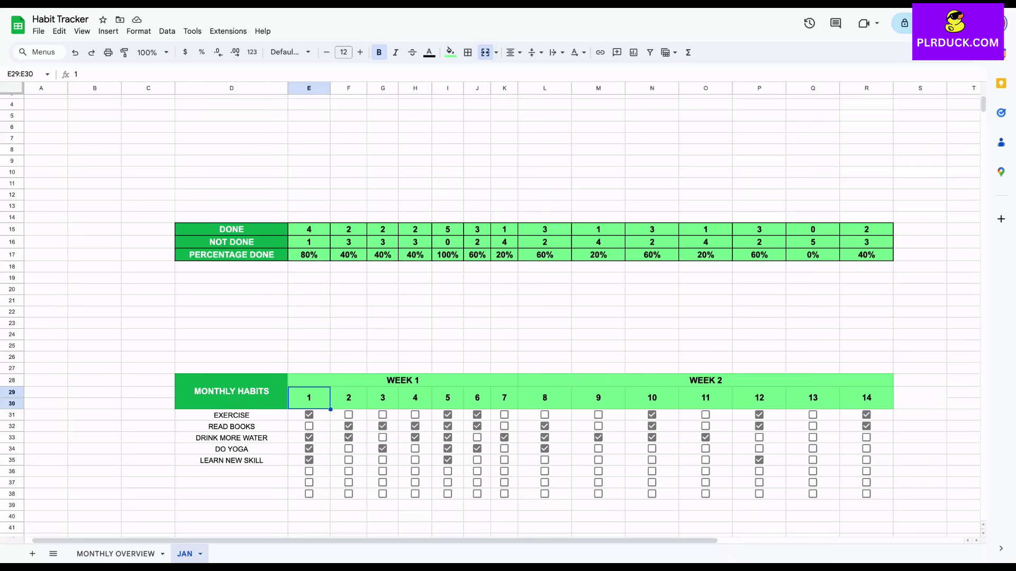
Review the percentage chart, summary rows, plant growth images and monthly habit checkboxes on the MONTHLY OVERVIEW sheet.
click(116, 555)
scroll(490, 309, up, 3)
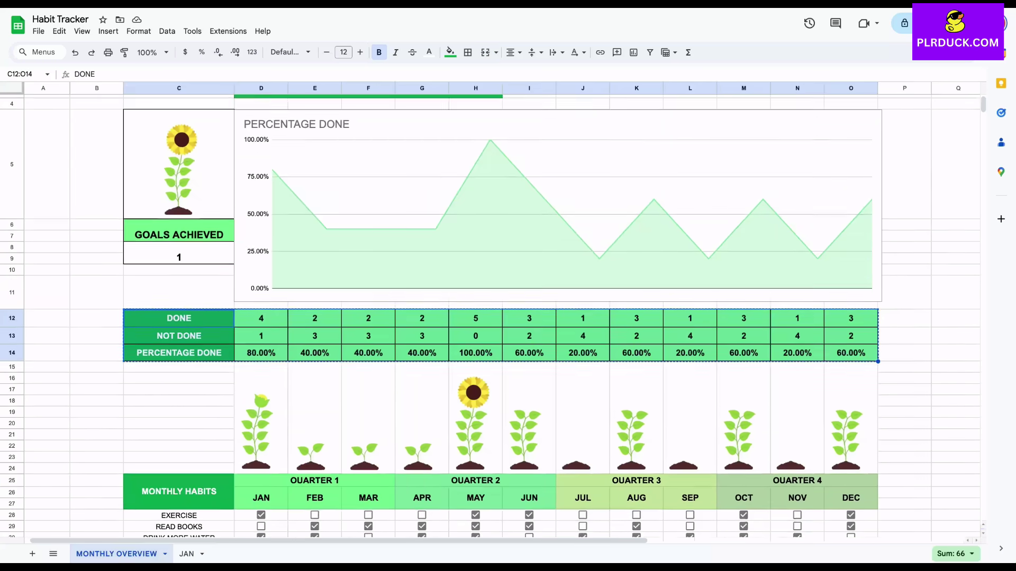
scroll(490, 310, right, 1)
scroll(842, 107, down, 3)
scroll(841, 107, right, 1)
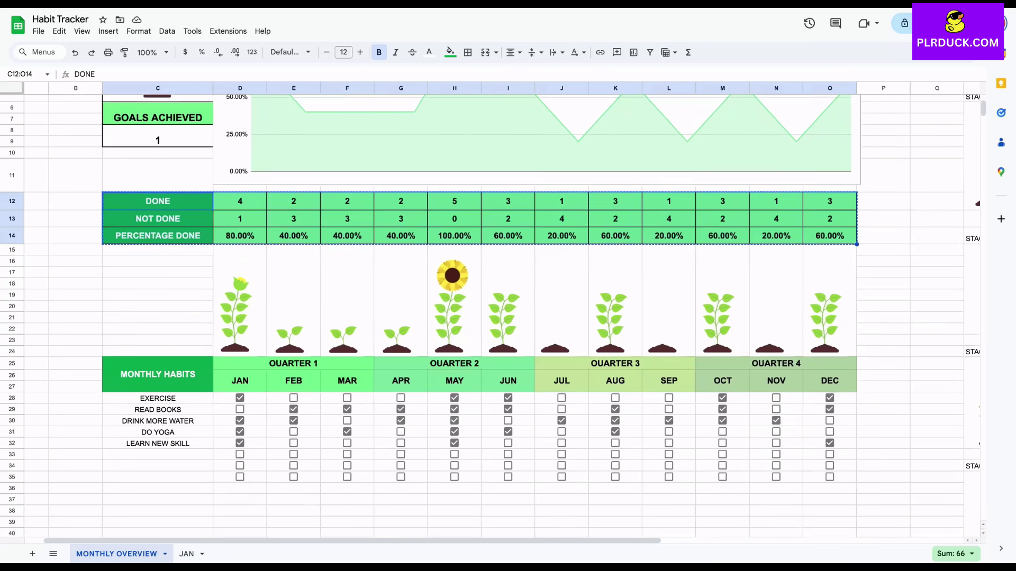
scroll(490, 316, up, 3)
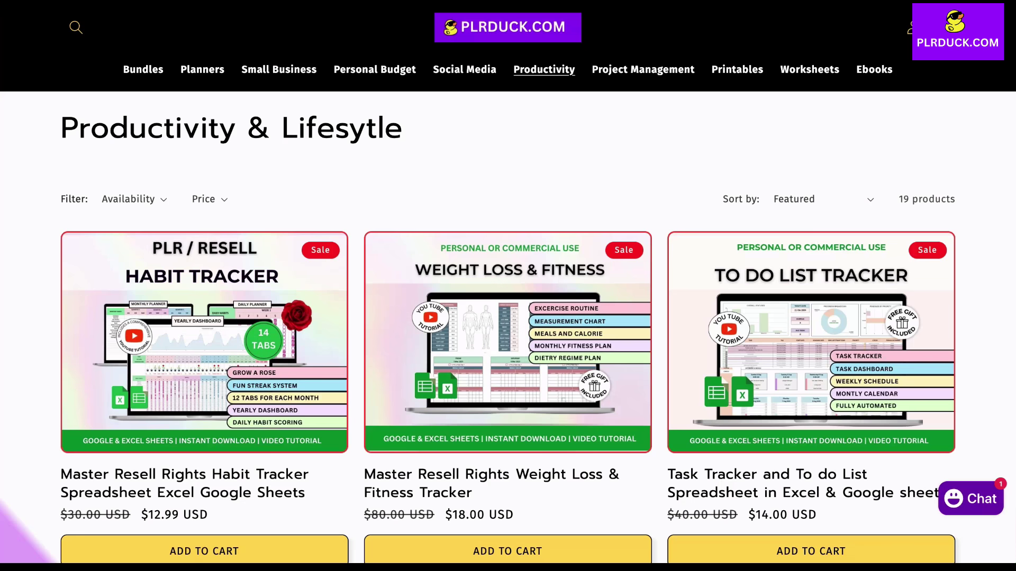
Browse the planner, habit tracker and bundle listings in PLRDUCK.COM's Productivity collection, and return to the start of the page.
scroll(508, 286, down, 10)
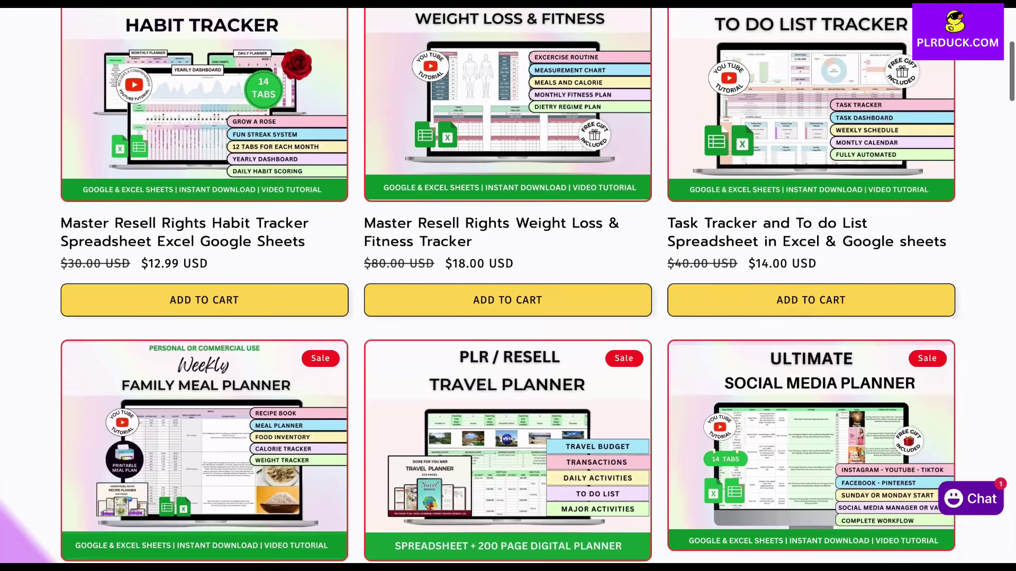
scroll(508, 286, down, 9)
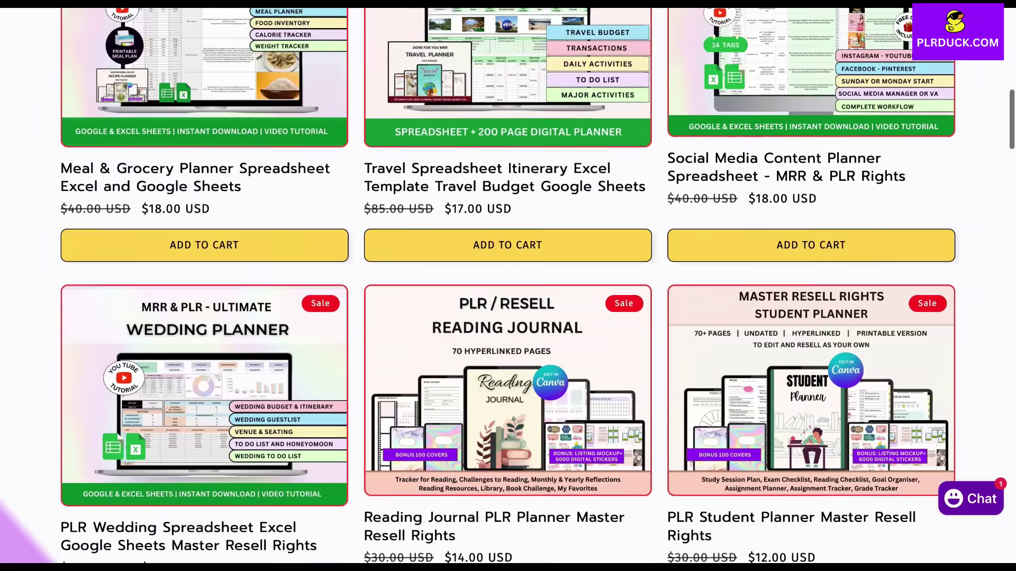
scroll(508, 285, down, 5)
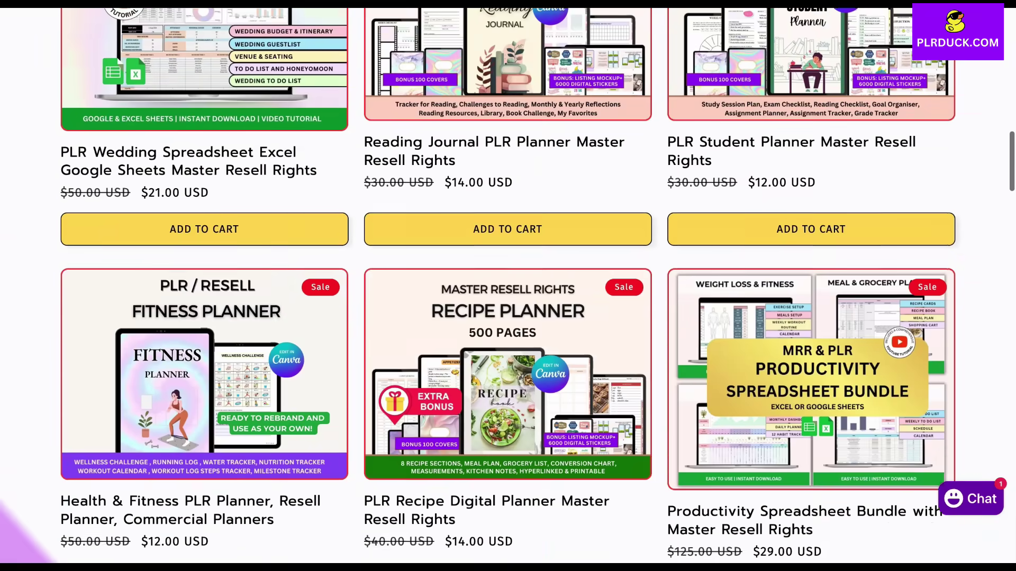
scroll(508, 285, down, 6)
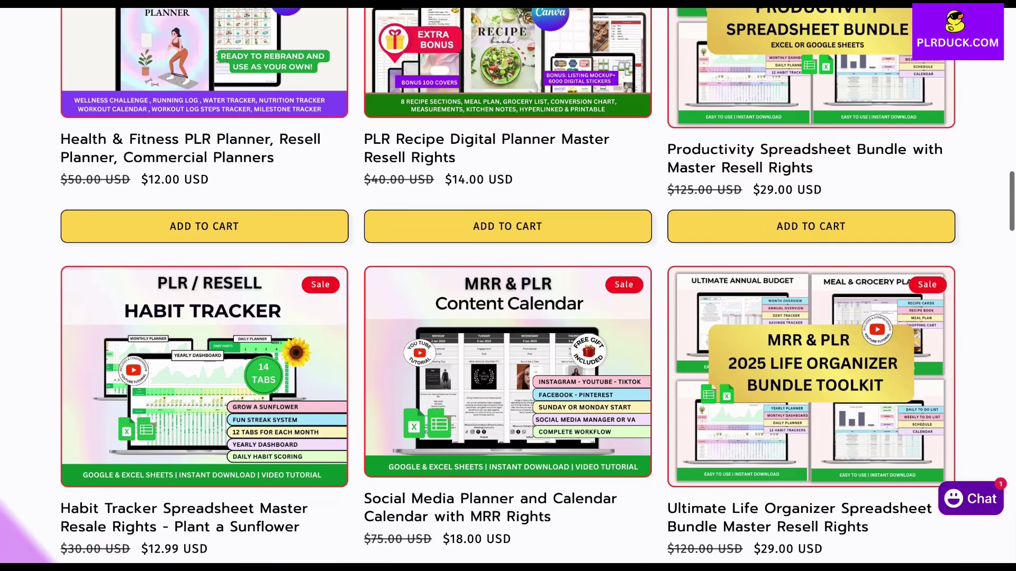
scroll(508, 286, down, 3)
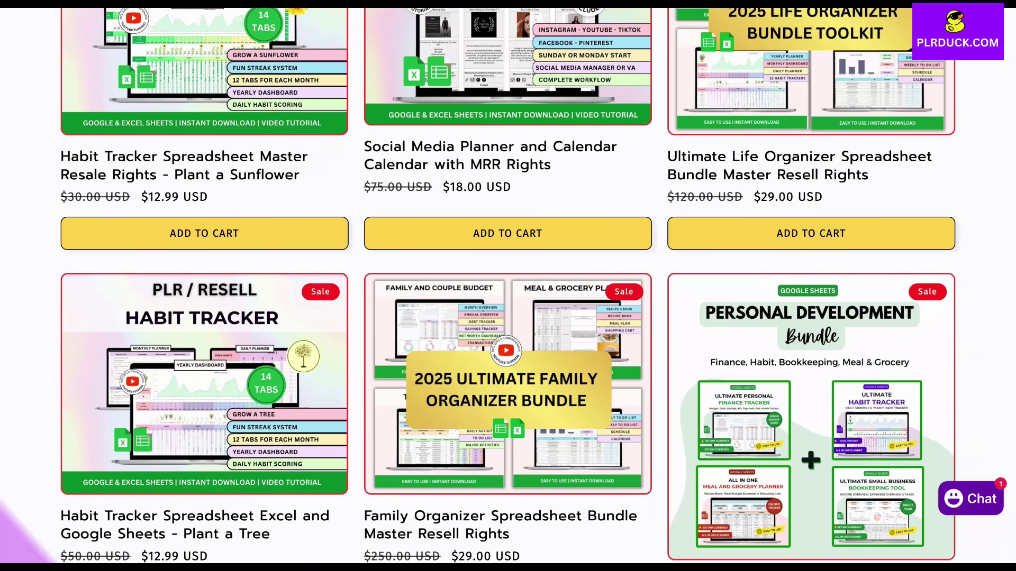
scroll(508, 285, up, 5)
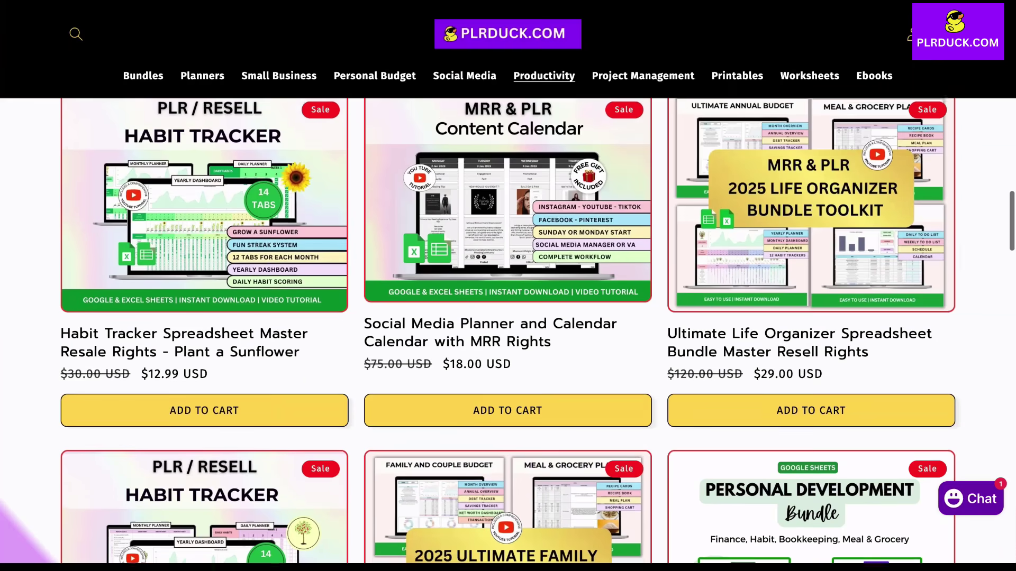
scroll(508, 285, up, 3)
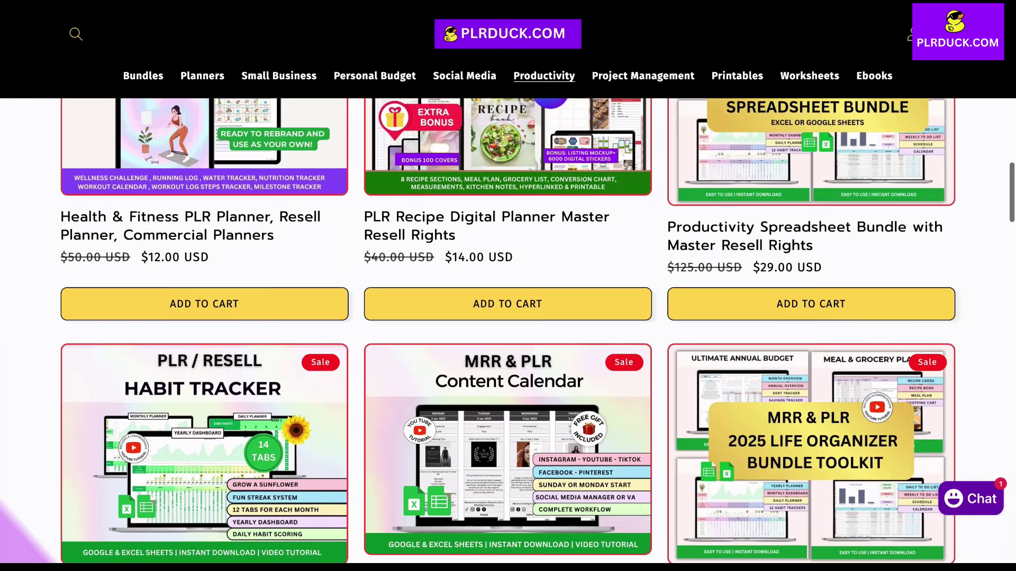
scroll(508, 286, up, 4)
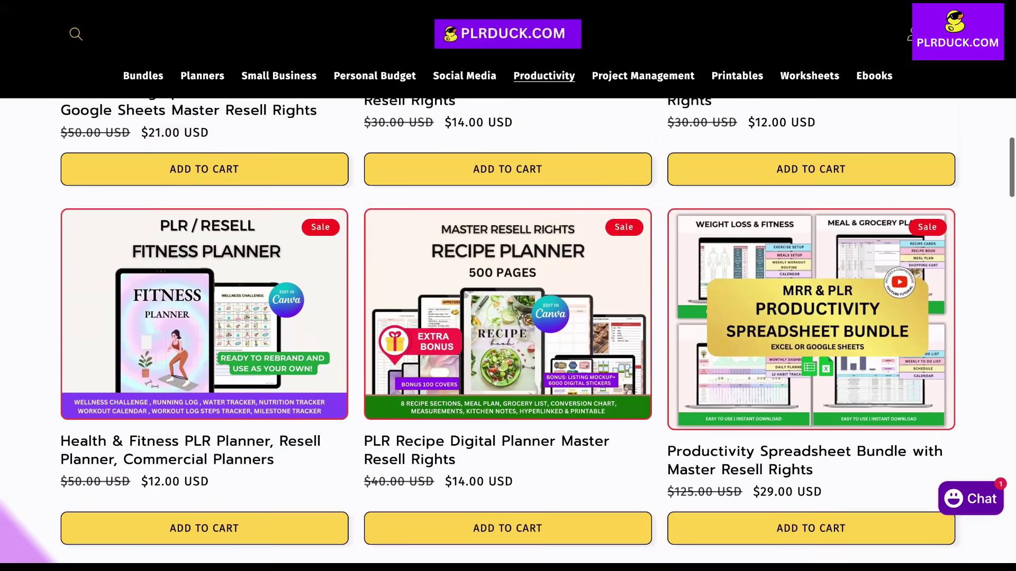
scroll(508, 328, up, 2)
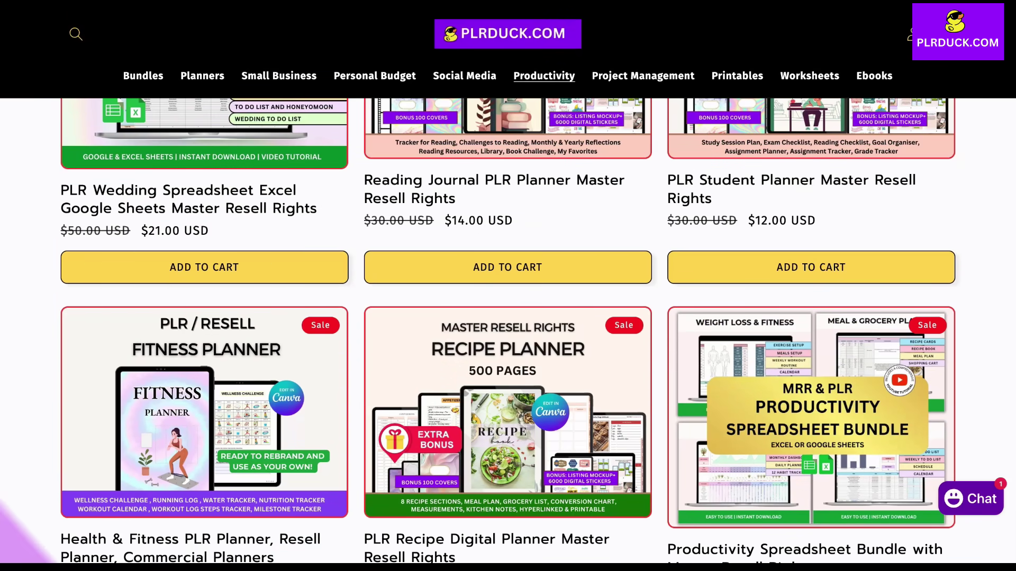
scroll(508, 286, up, 1)
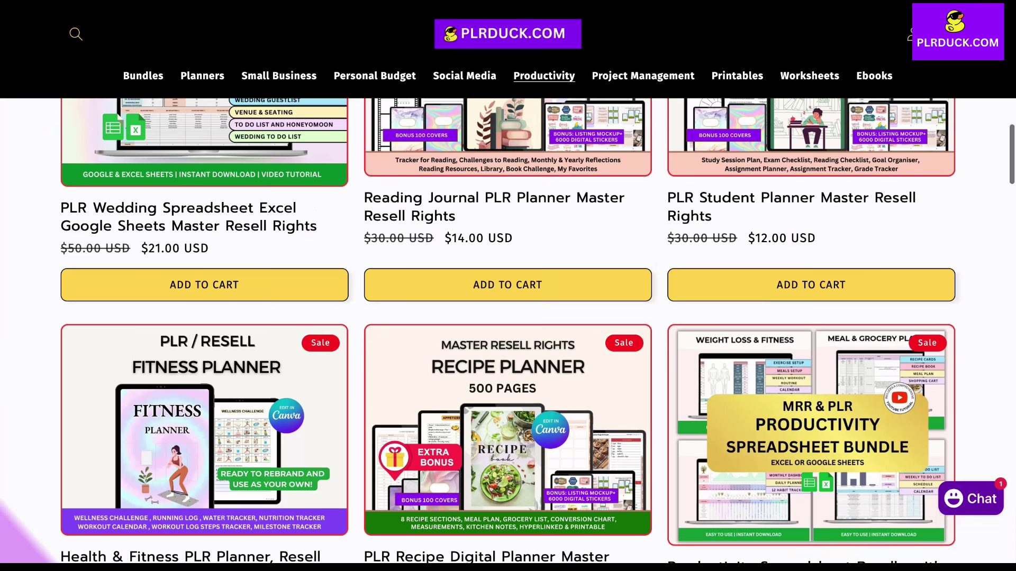
scroll(508, 328, up, 5)
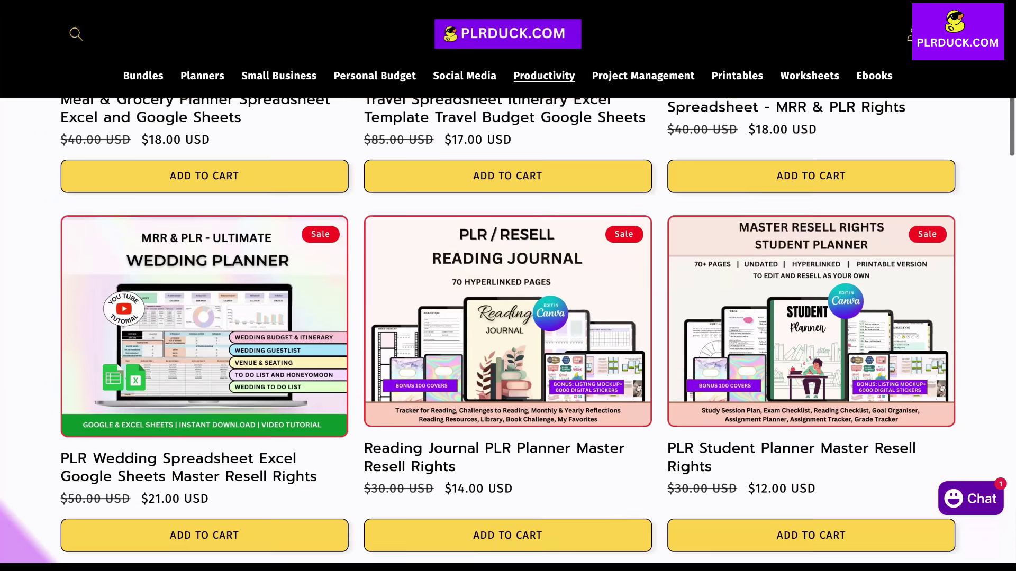
scroll(507, 328, up, 6)
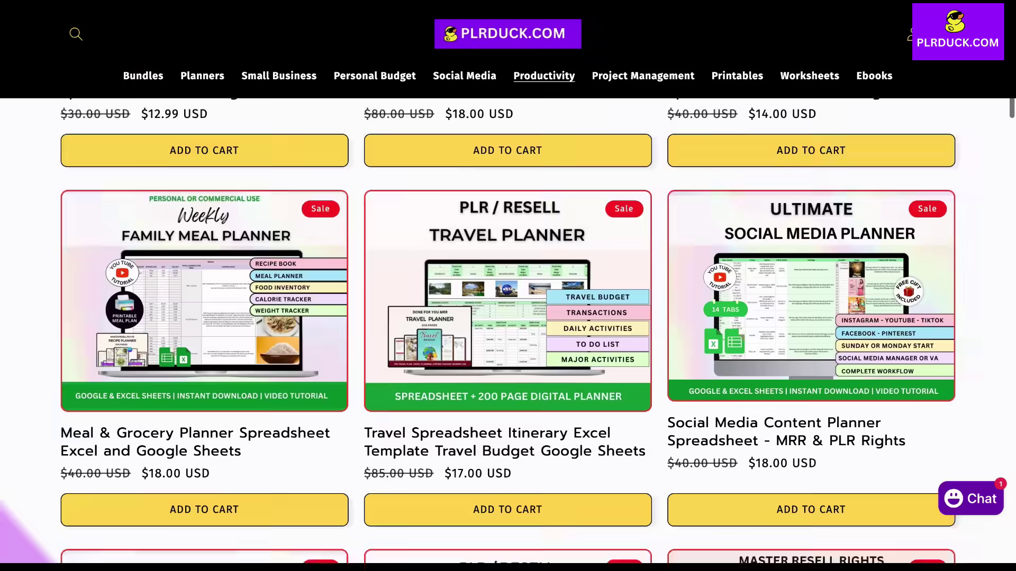
scroll(508, 328, up, 4)
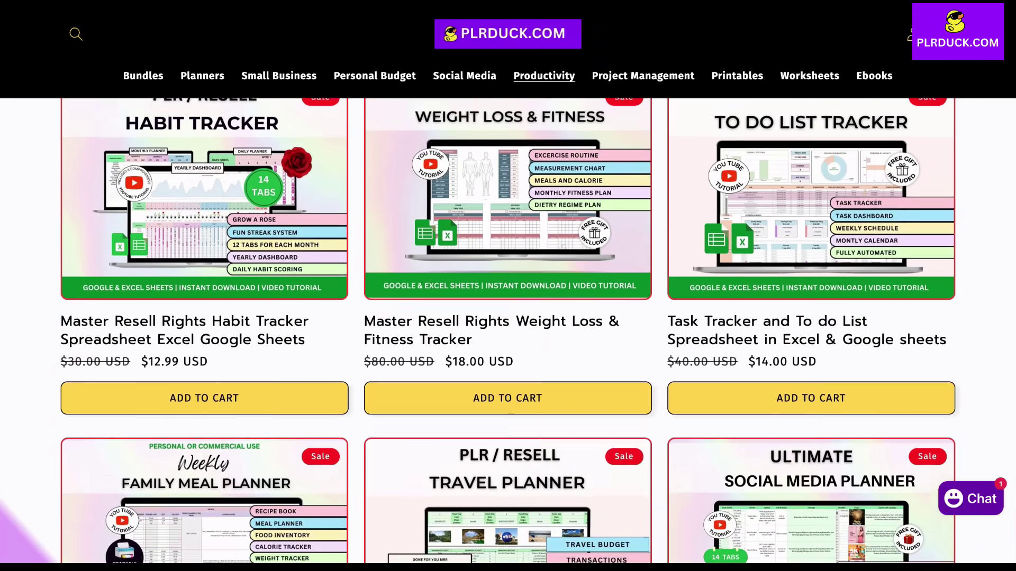
scroll(508, 328, up, 2)
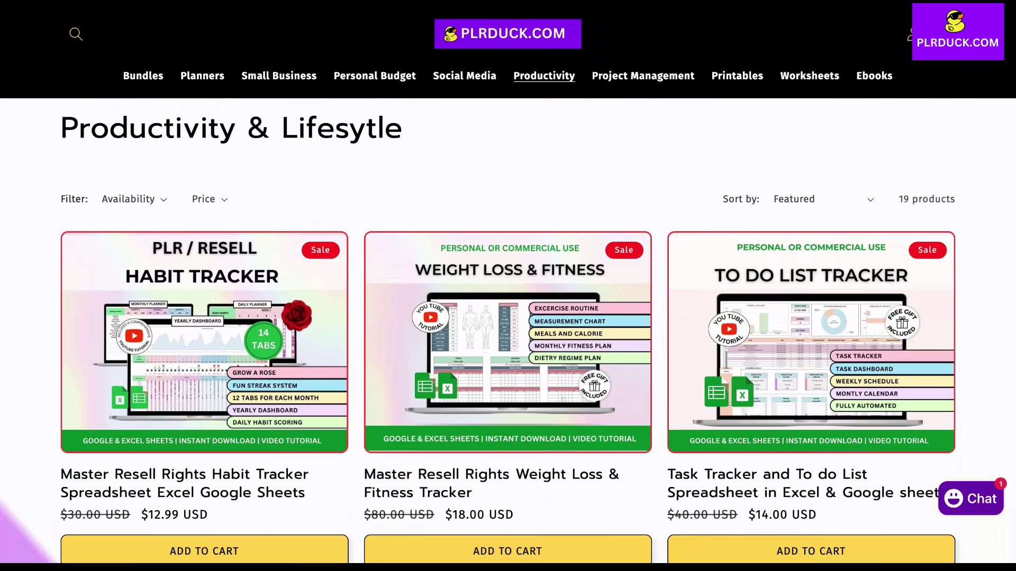